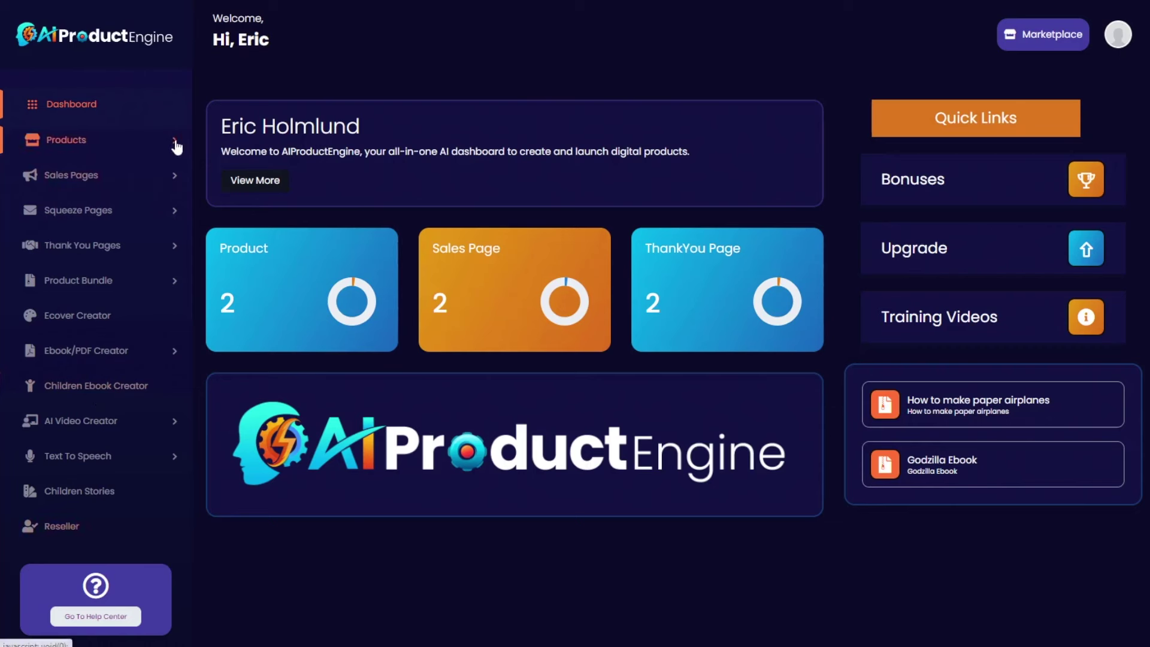
Step: Start a new Ebook/PDF product named "Hack Your Sleep" described as "An ebook about how to hack your sleep to get better rest every night."
left_click(148, 144)
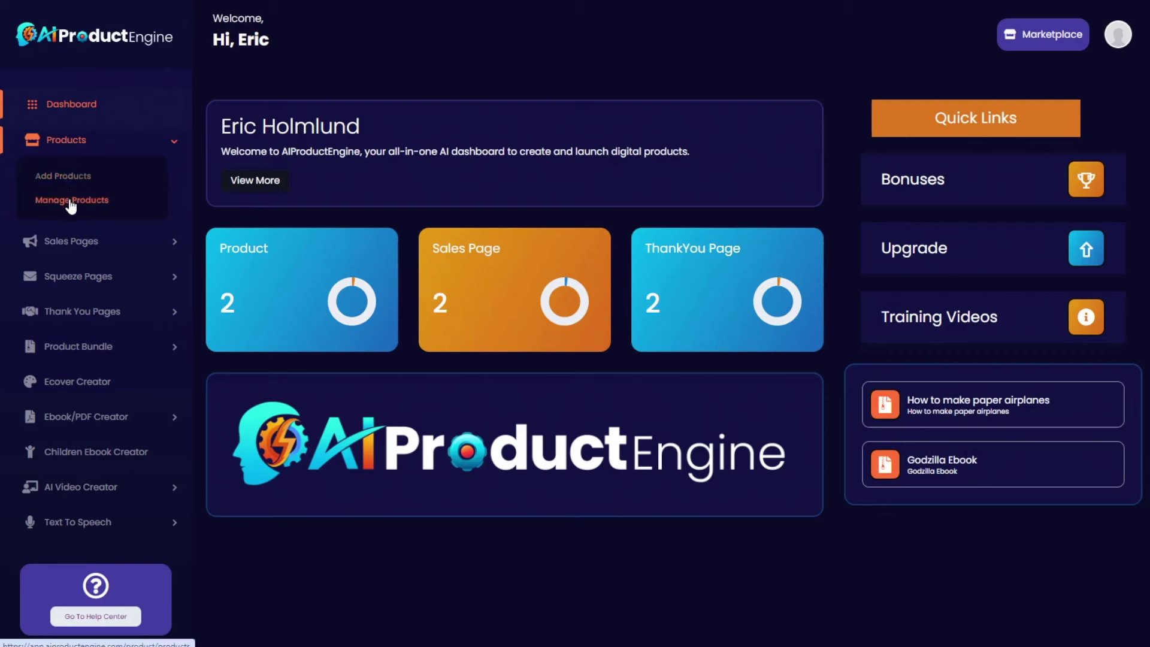
left_click(73, 179)
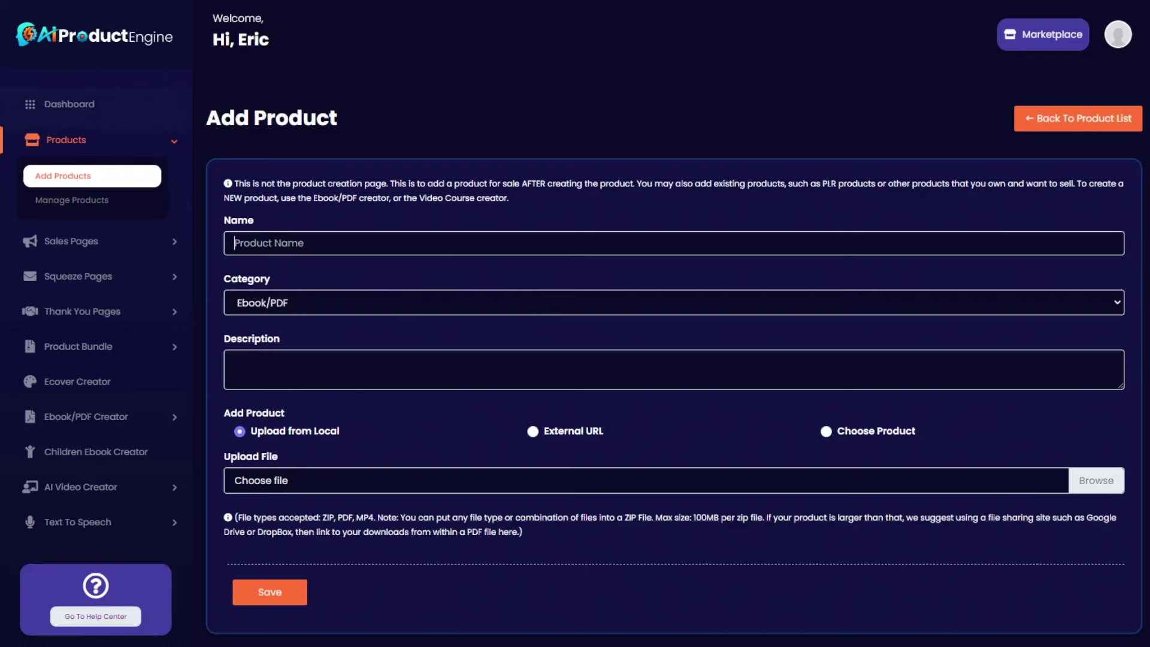
type("Hack Your Sleep")
left_click(262, 307)
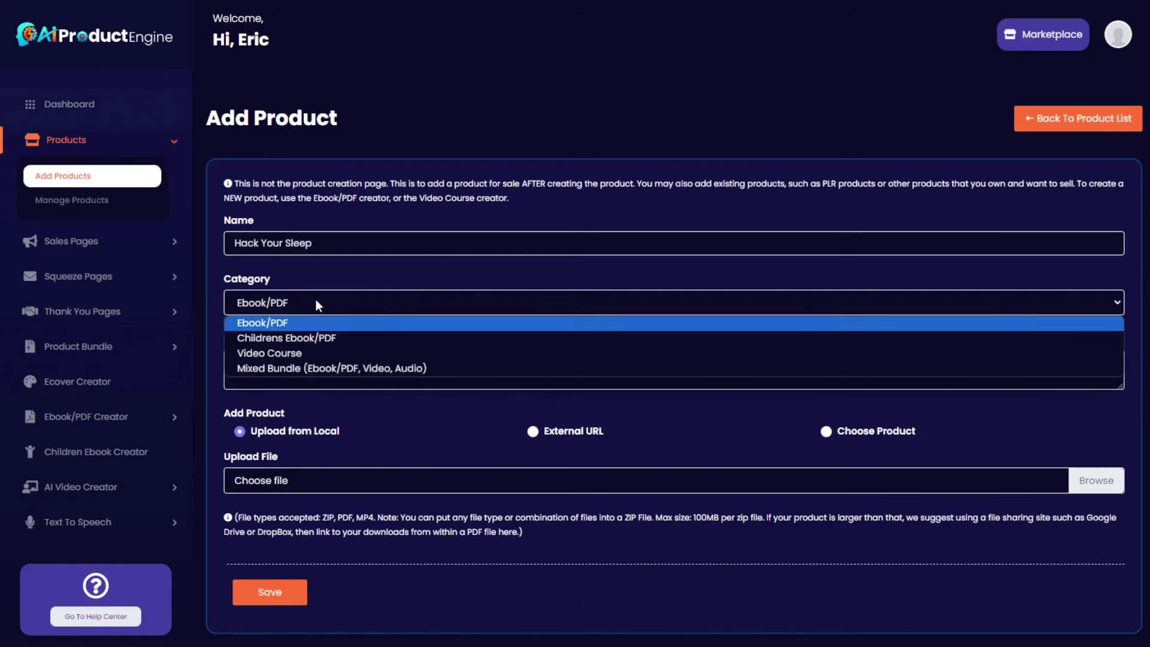
left_click(269, 325)
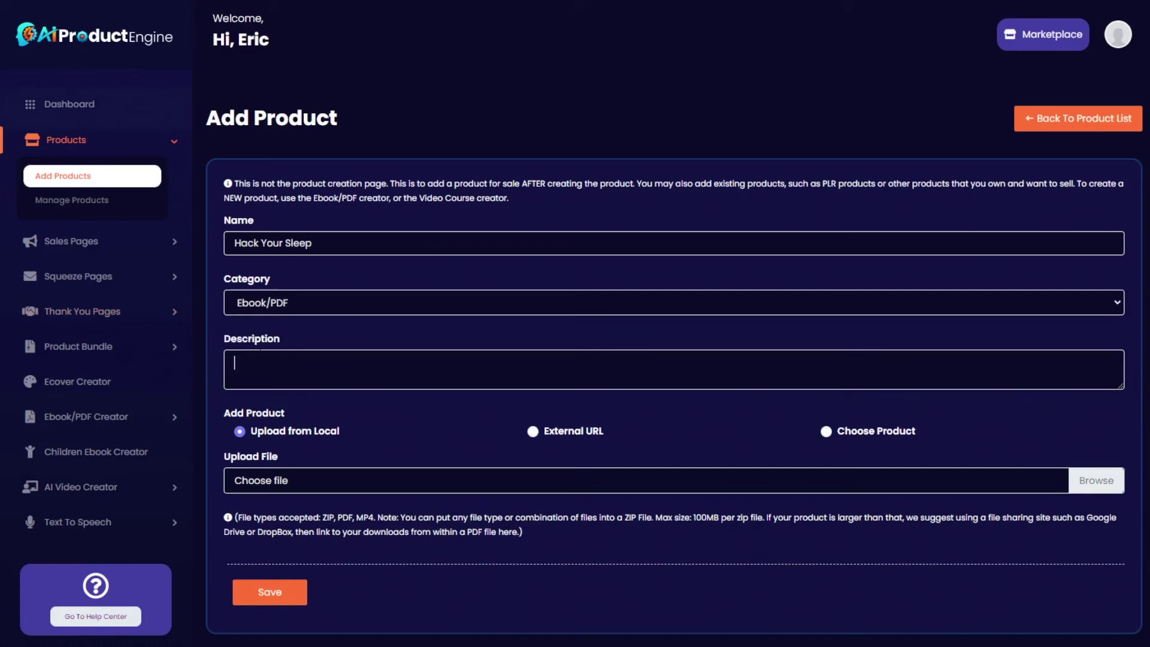
type("An ebook about how to hack your sleep to get better rest every night")
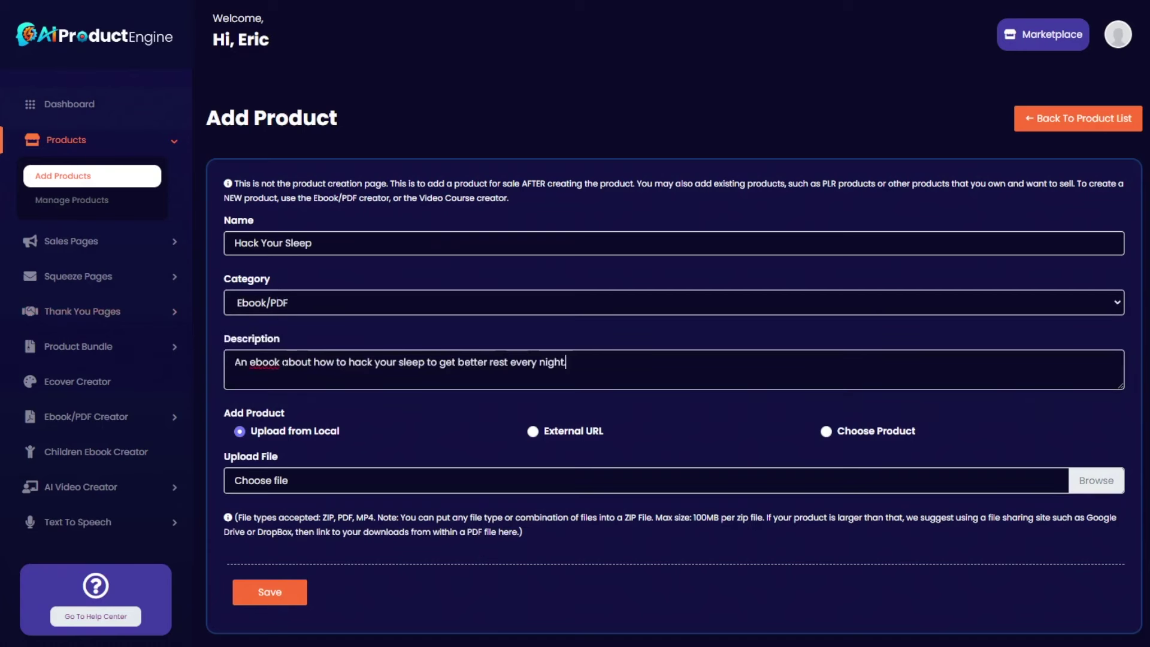
Step: Examine the External URL and Choose Product options for supplying the product, including the list of existing products
scroll(242, 426, "down", 1)
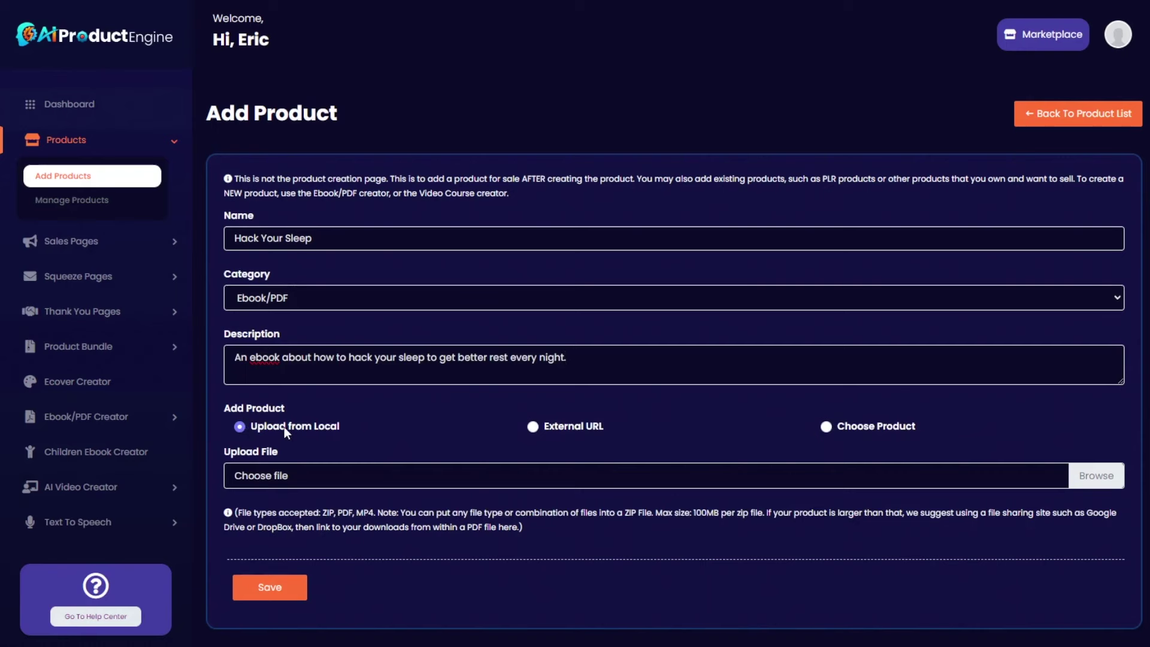
left_click(534, 429)
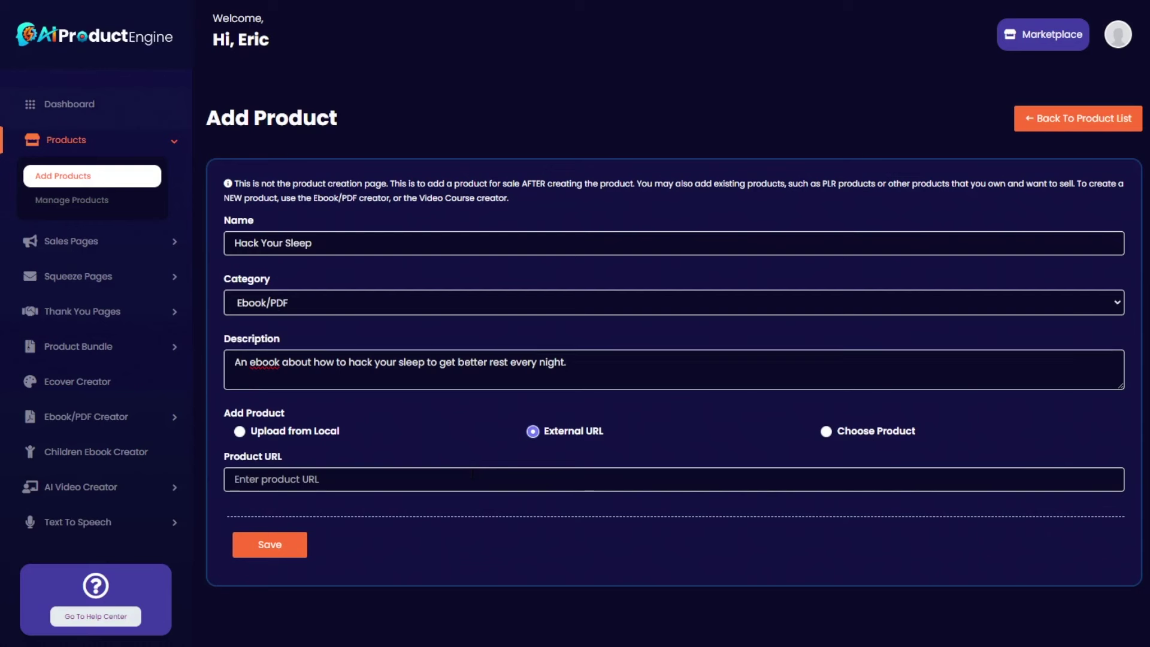
left_click(828, 432)
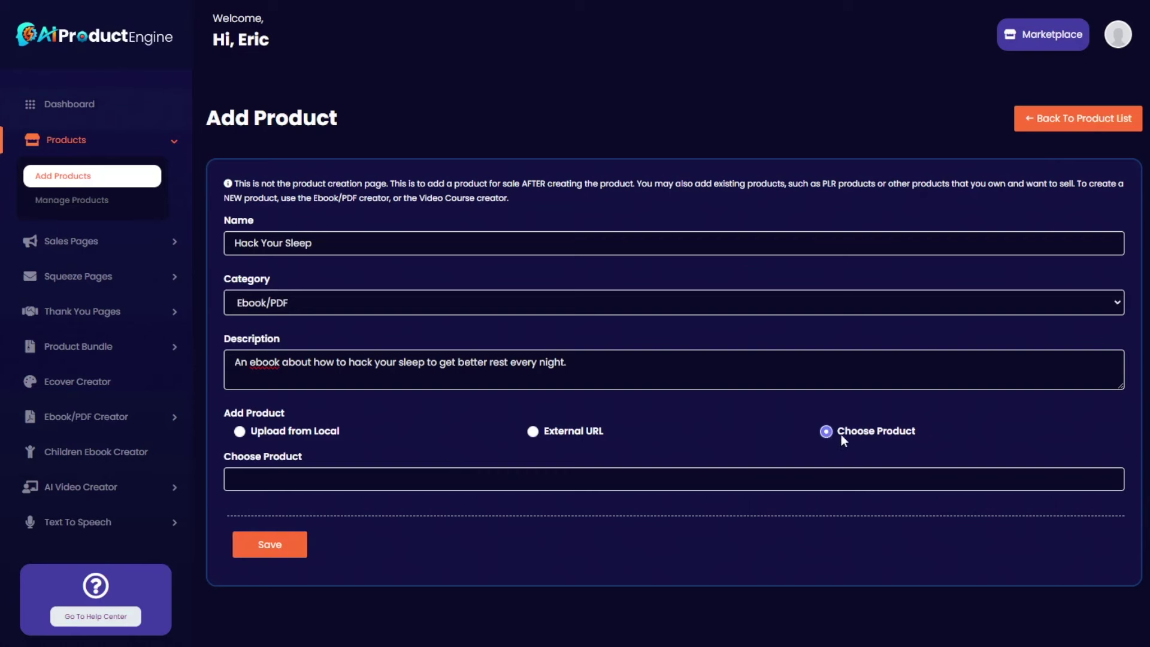
left_click(318, 480)
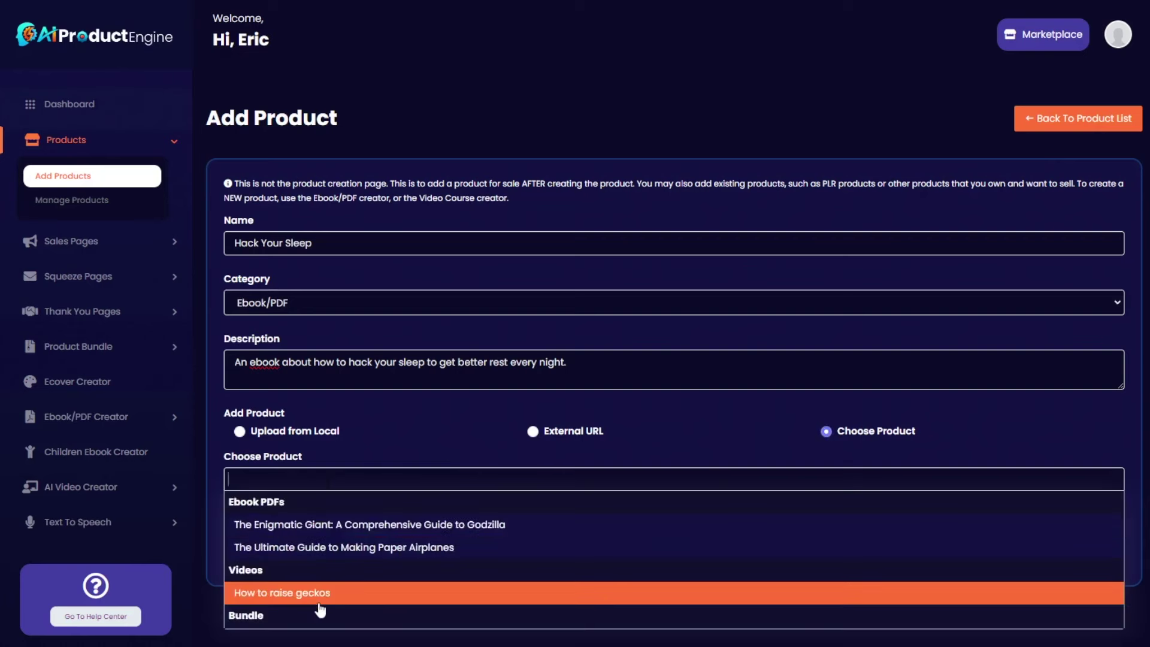
left_click(377, 425)
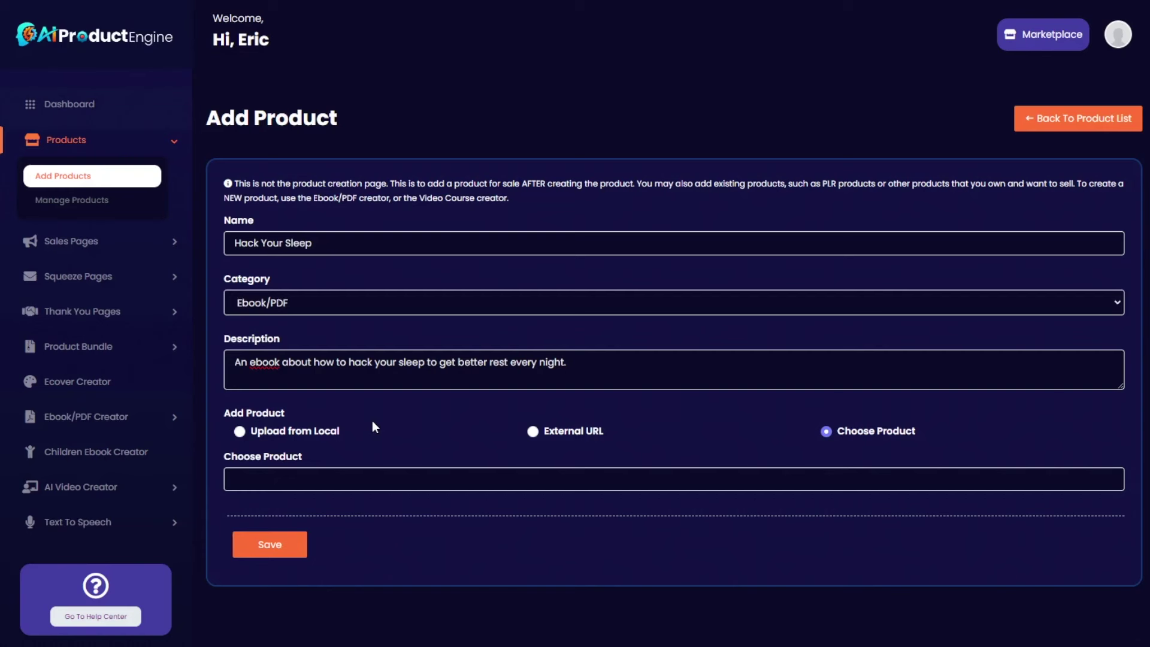
Step: Upload the local file Hack Your Sleep.pdf as the product file and save the product
left_click(268, 431)
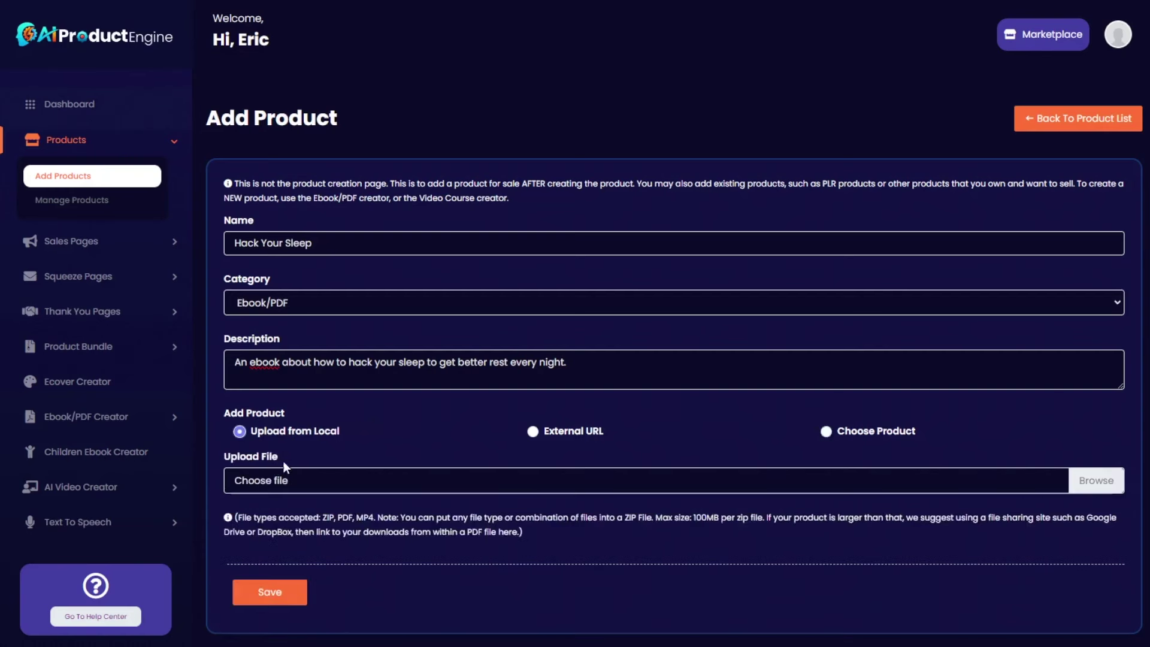
left_click(291, 480)
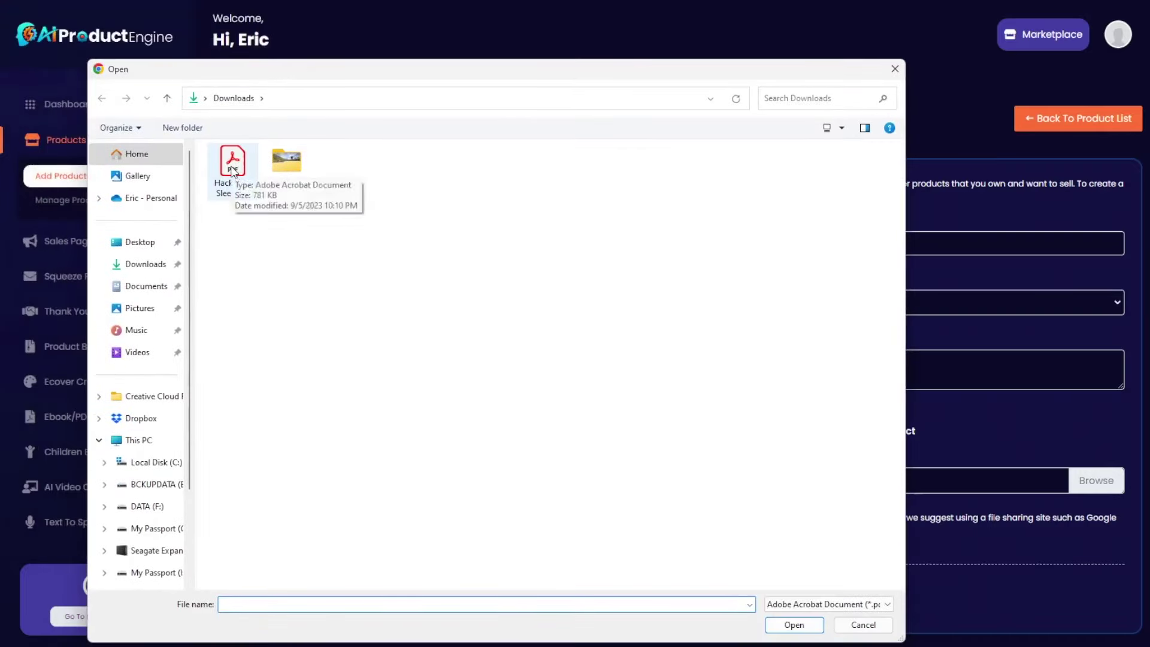
double_click(232, 174)
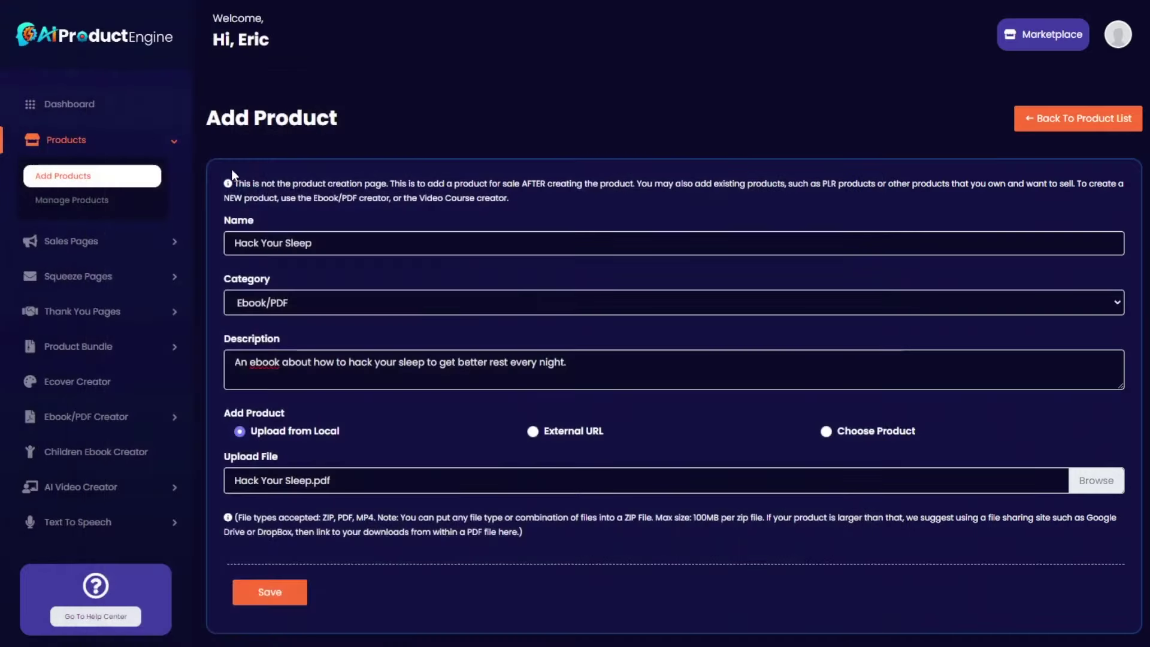
left_click(276, 594)
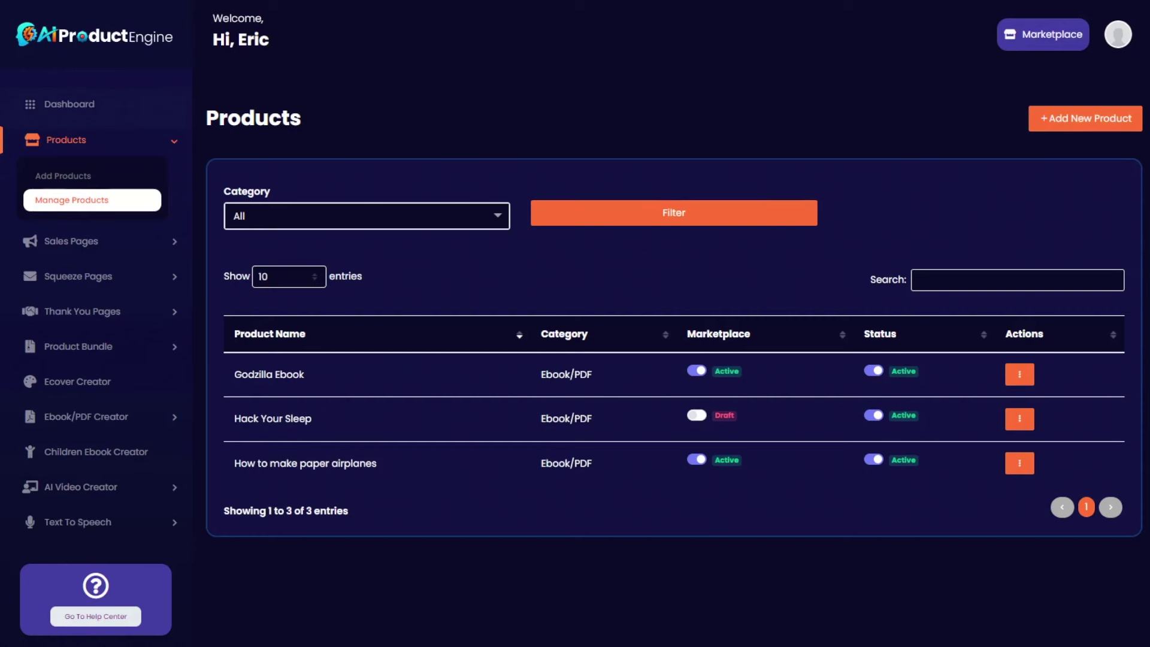
left_click_drag(233, 418, 359, 427)
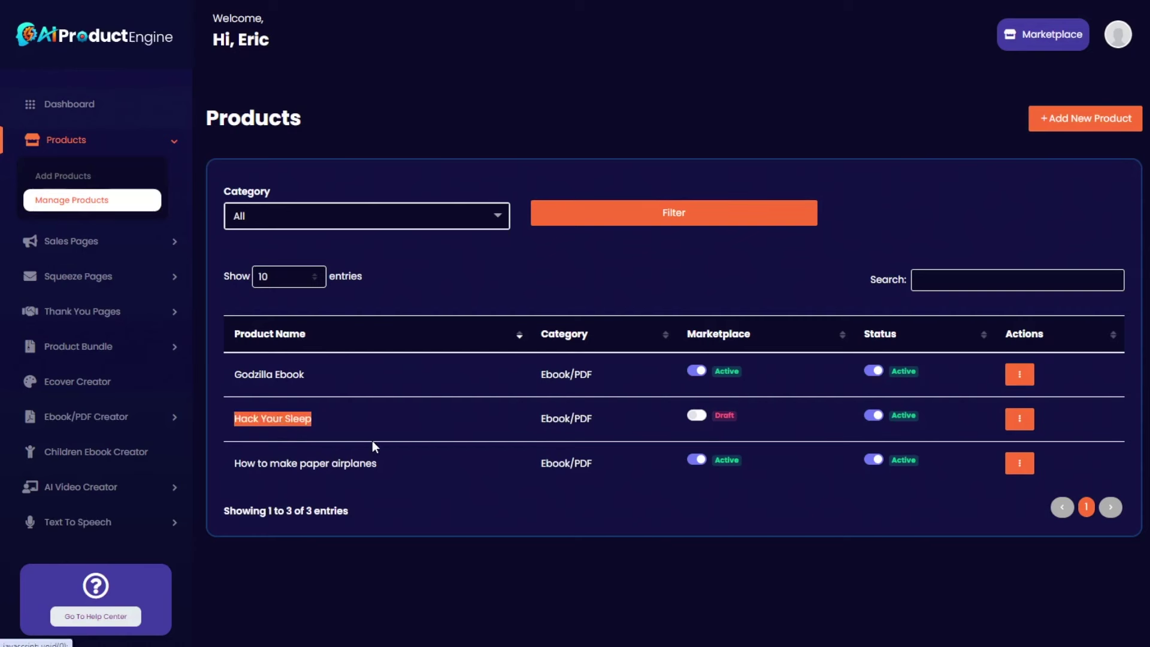
left_click(368, 420)
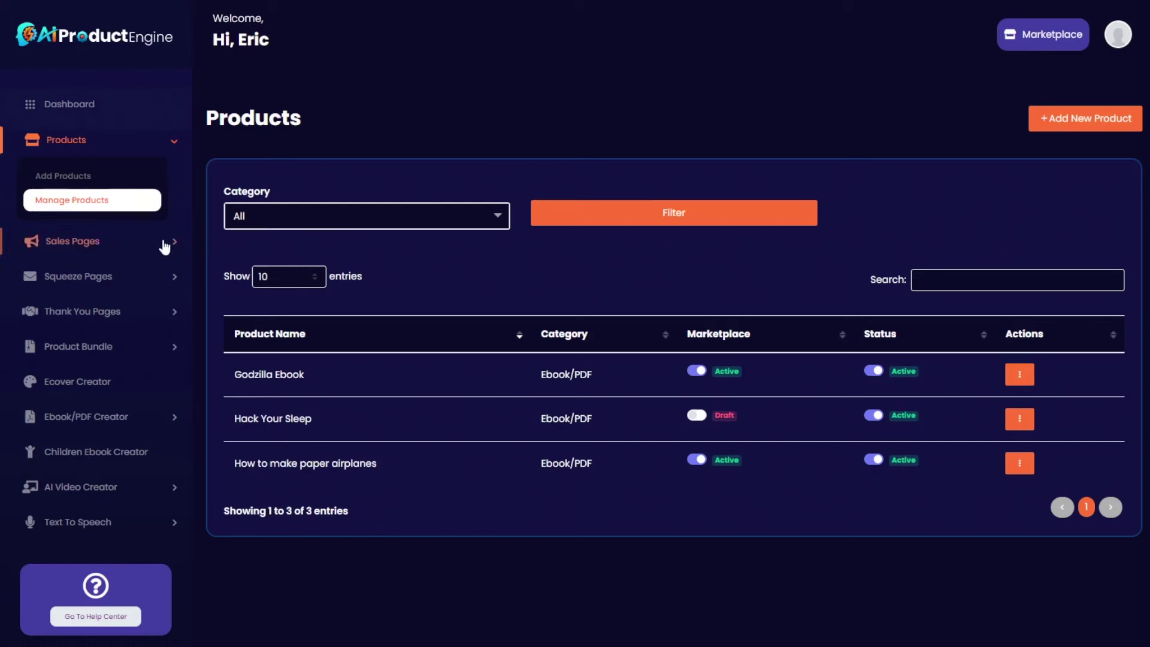
Step: Start a new sales page and assign the Hack Your Sleep product to it
left_click(108, 241)
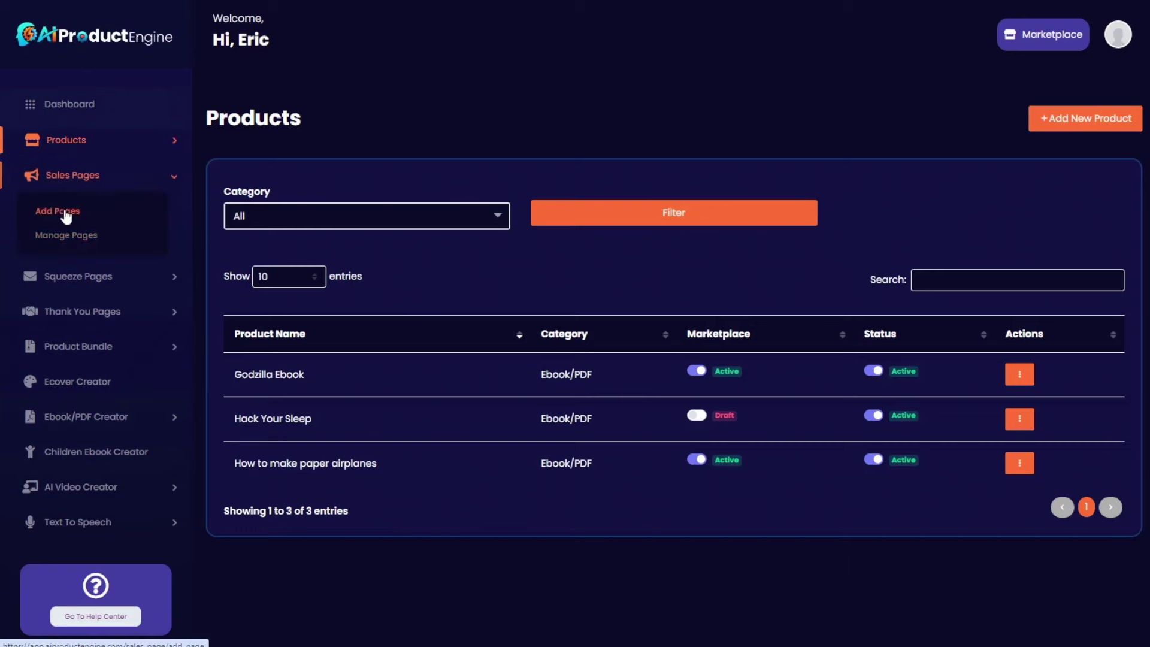
left_click(63, 216)
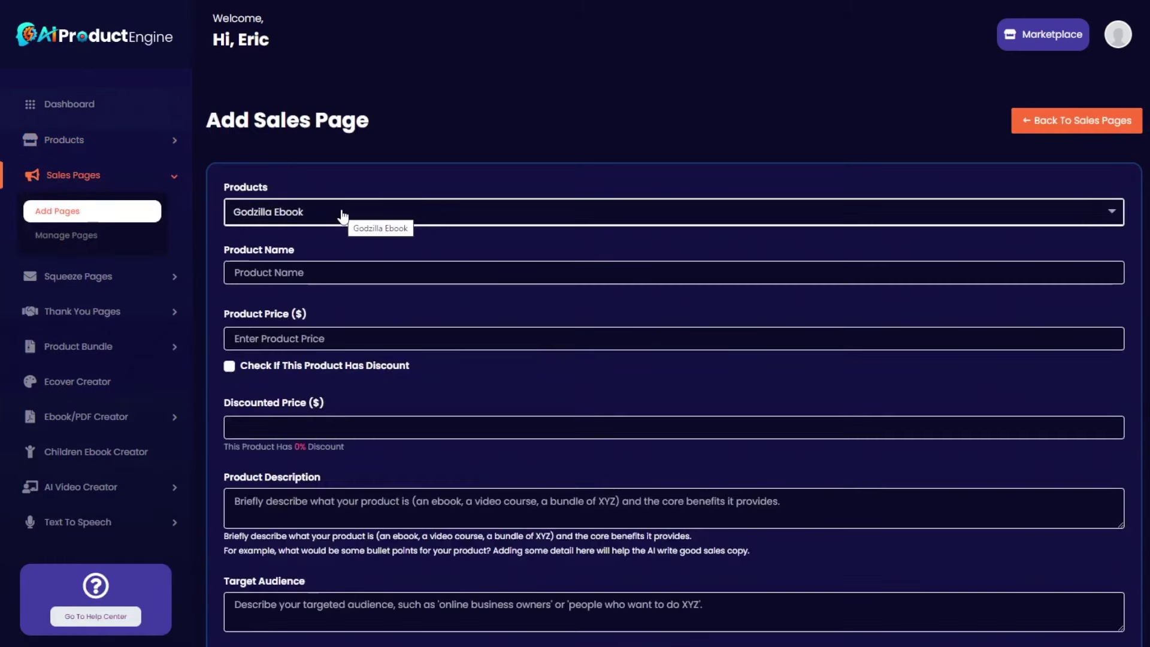
left_click(339, 214)
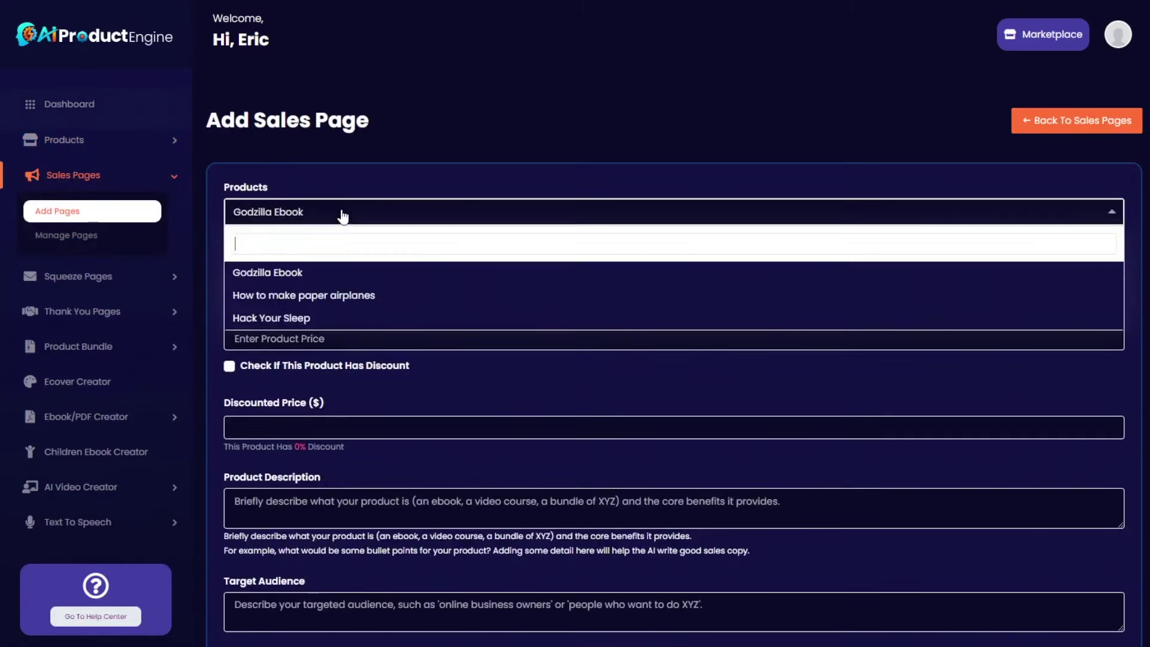
left_click(300, 320)
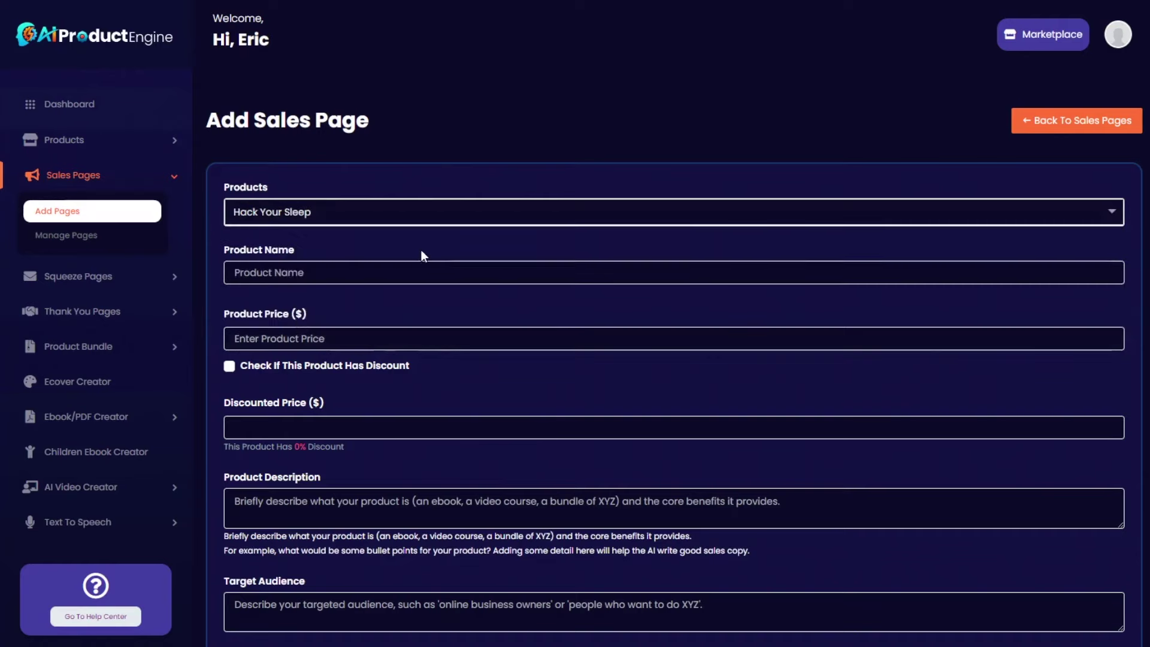
Step: Examine the sales page form's fields, from product details and pricing through the buy button, guarantee, logo and box image
scroll(422, 249, "down", 8)
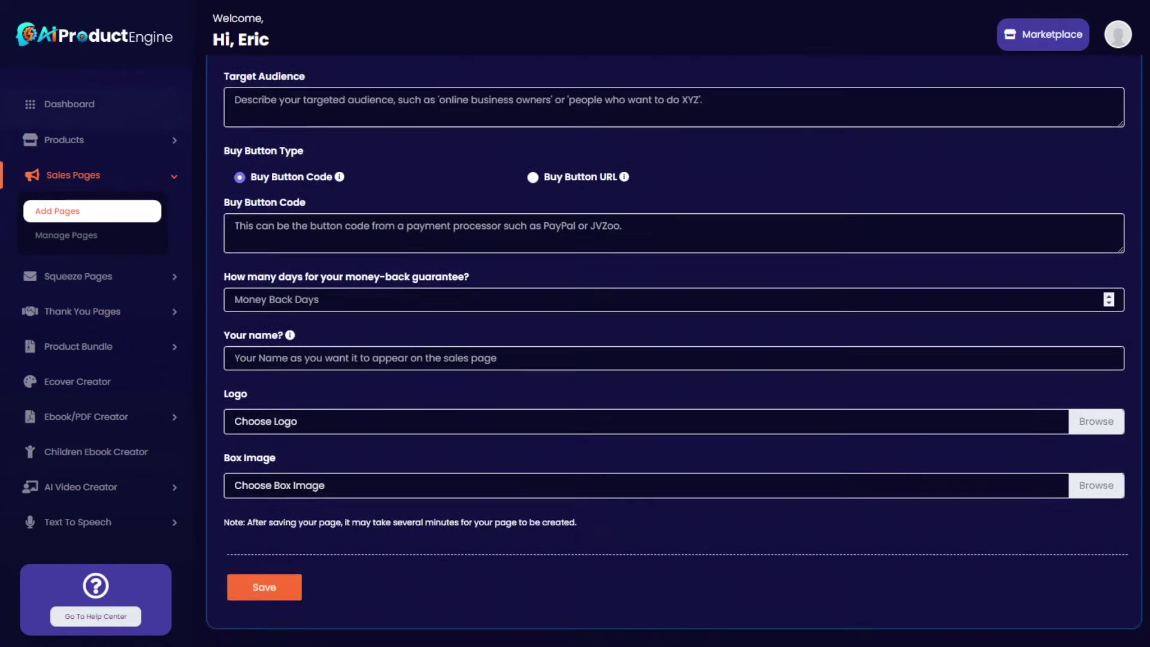
scroll(469, 322, "up", 8)
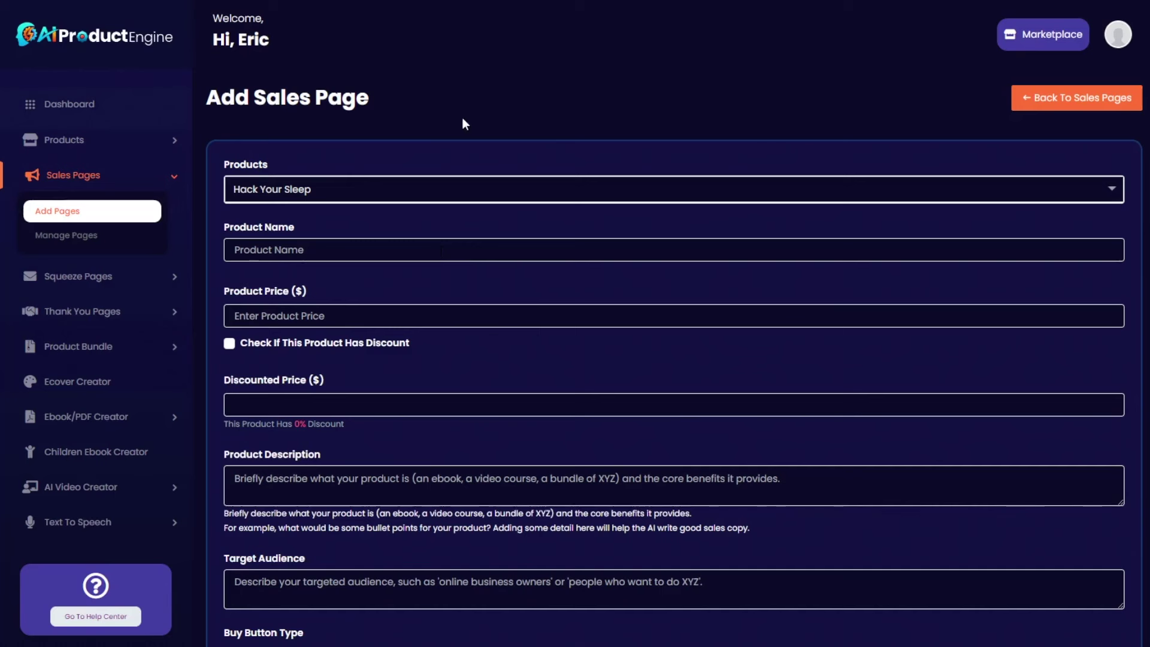
scroll(528, 172, "up", 1)
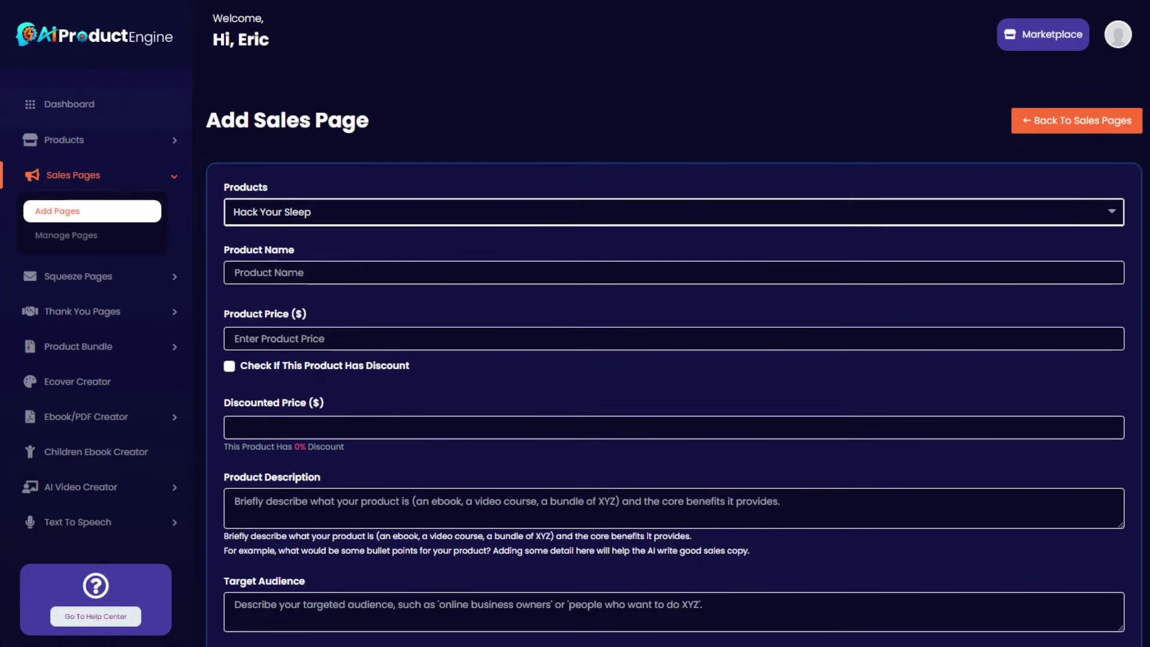
scroll(495, 278, "down", 3)
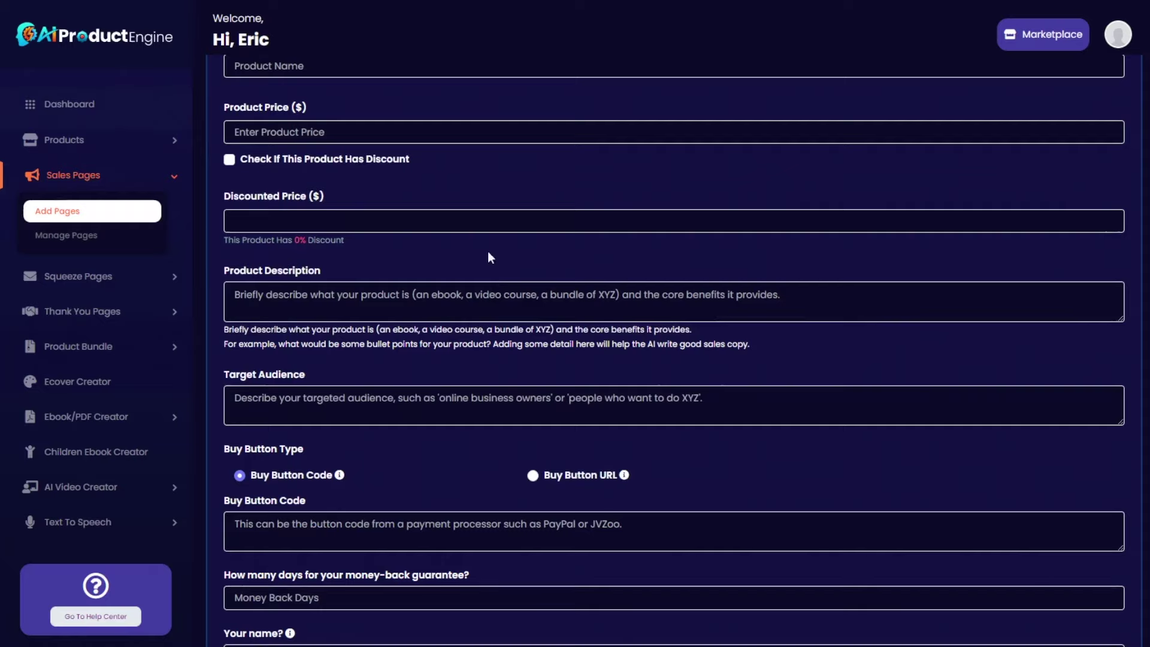
scroll(488, 254, "up", 3)
left_click_drag(204, 120, 407, 123)
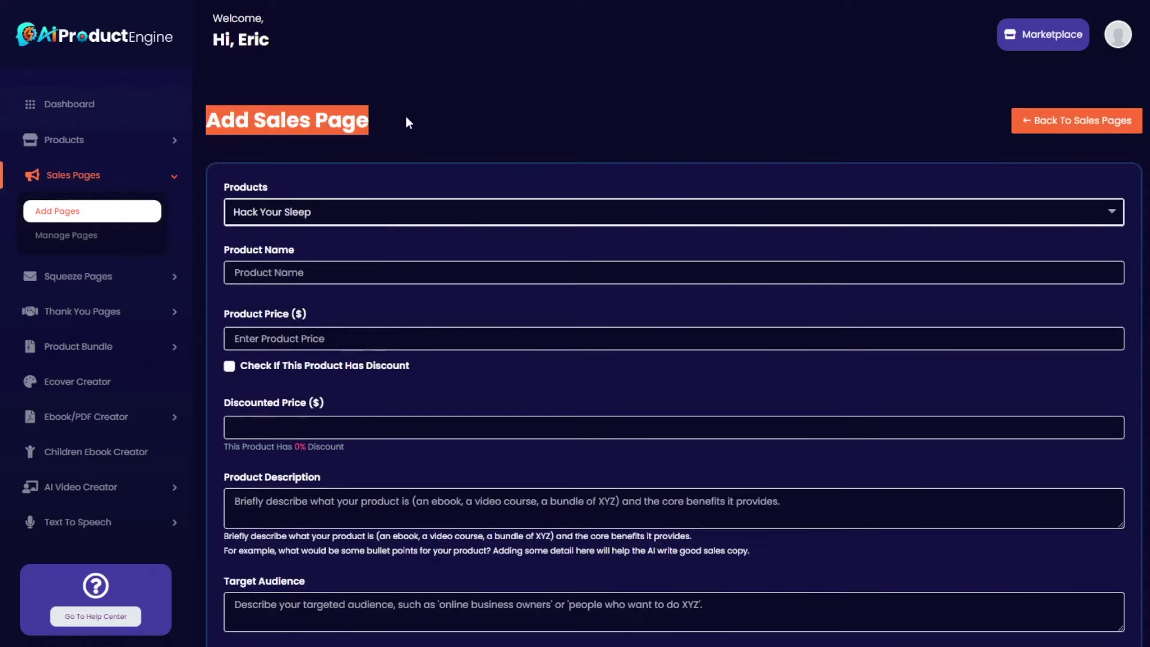
left_click(412, 123)
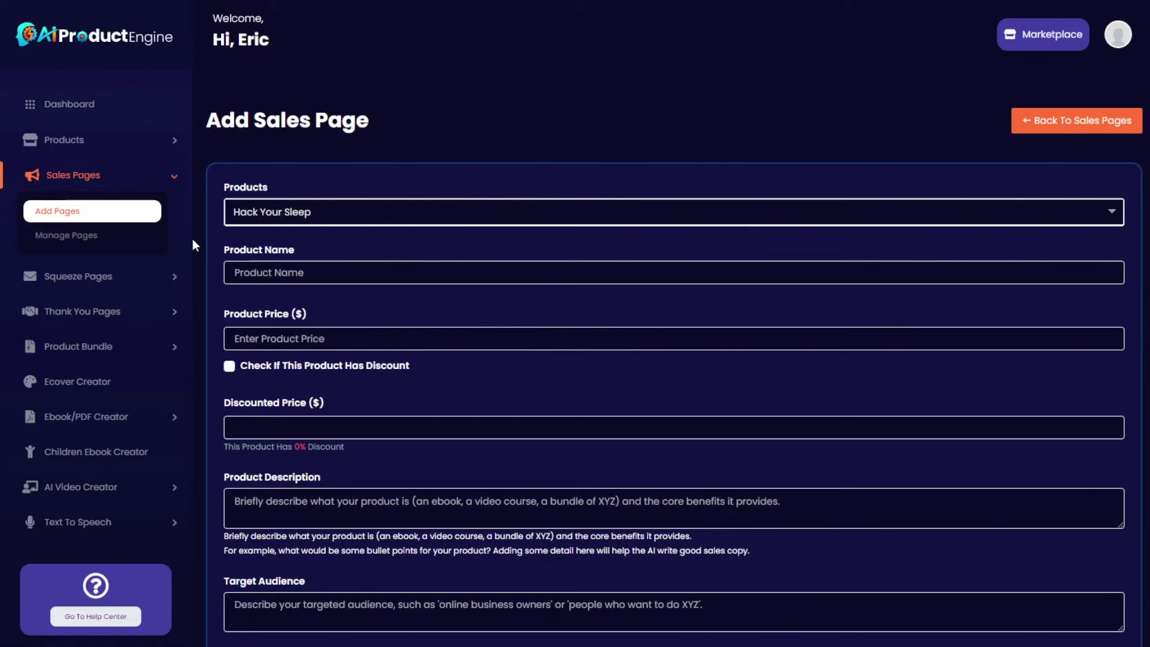
scroll(192, 291, "down", 2)
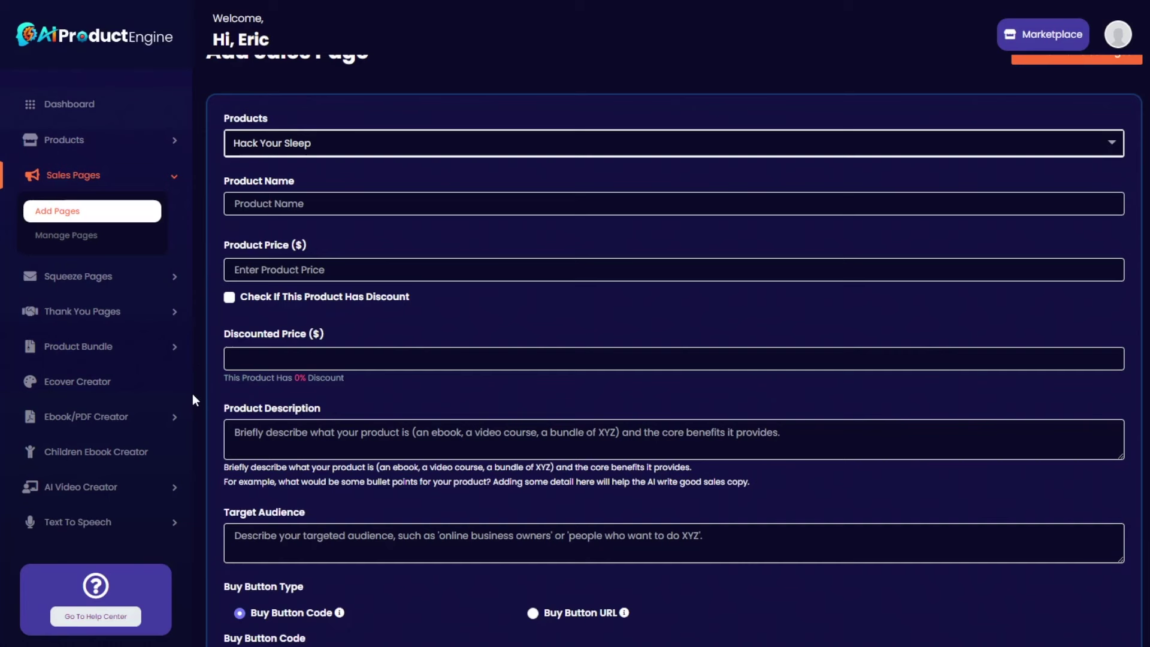
Step: Open the Basic PDF Creator and start a new PDF
left_click(172, 420)
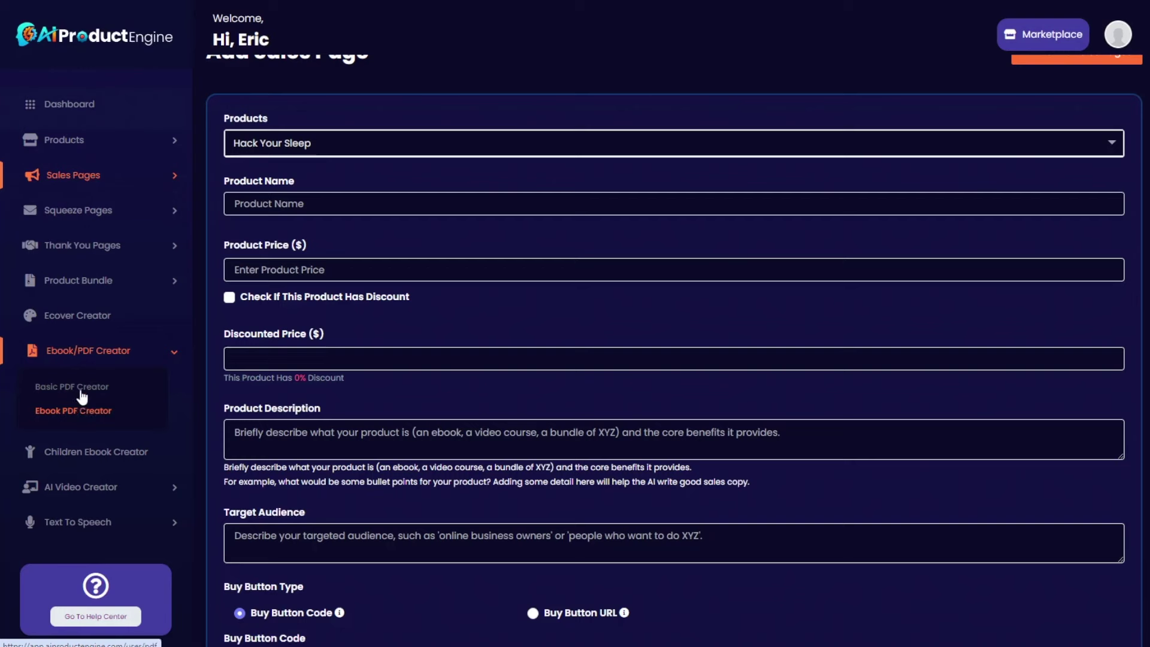
left_click(83, 388)
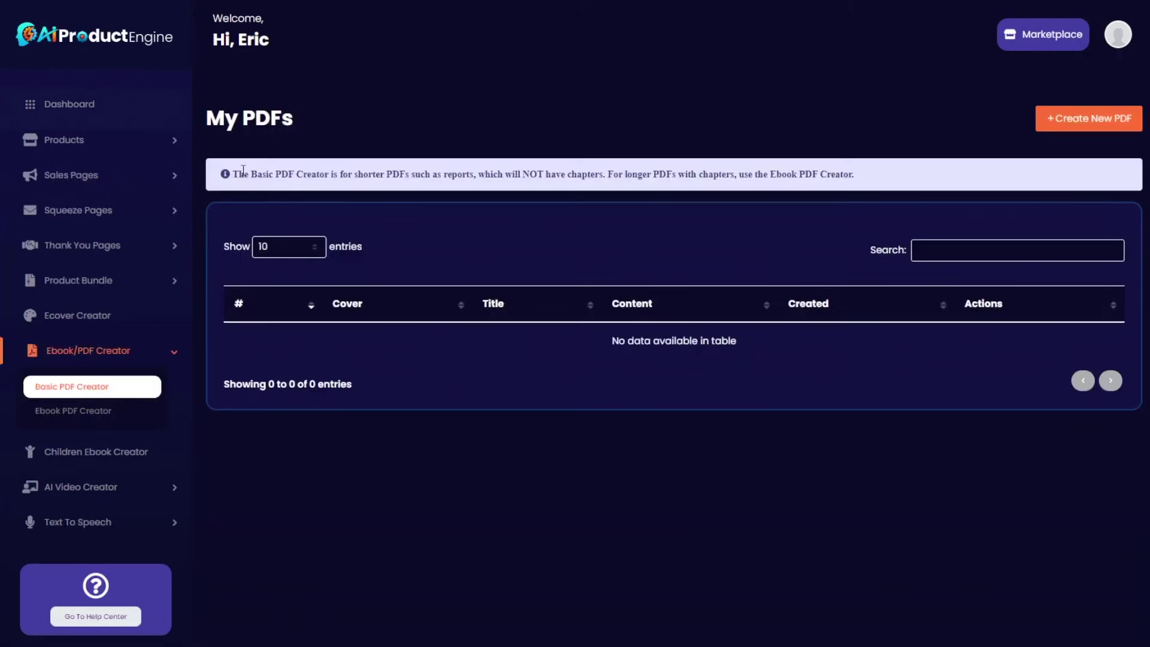
left_click_drag(233, 174, 936, 173)
left_click(928, 169)
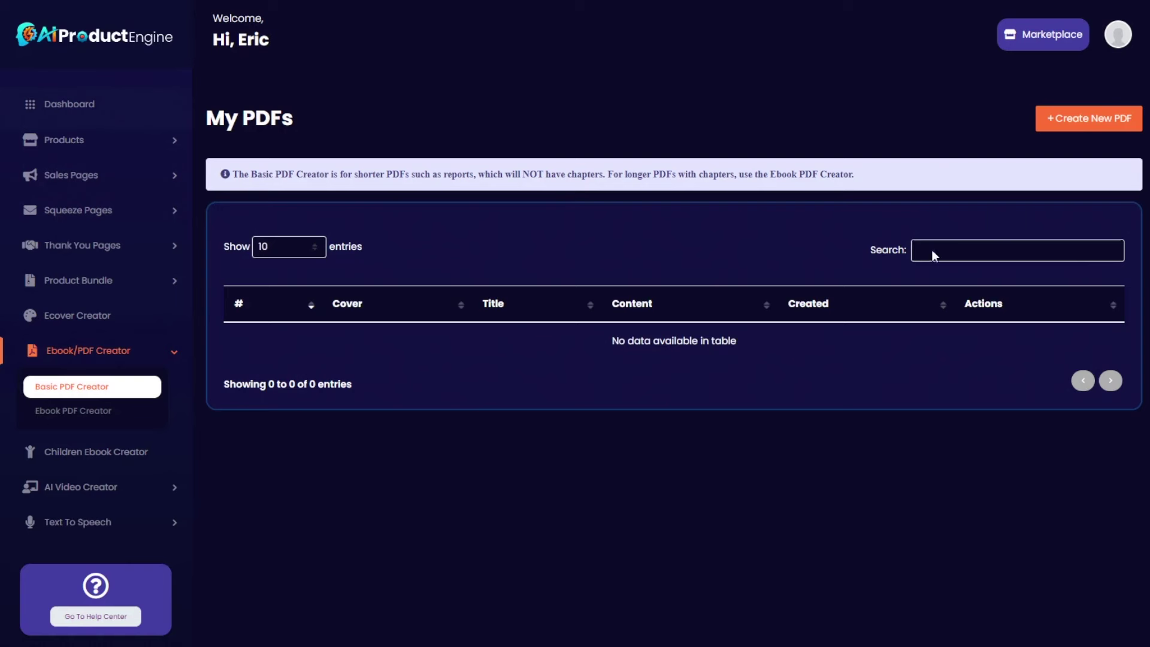
left_click(1098, 123)
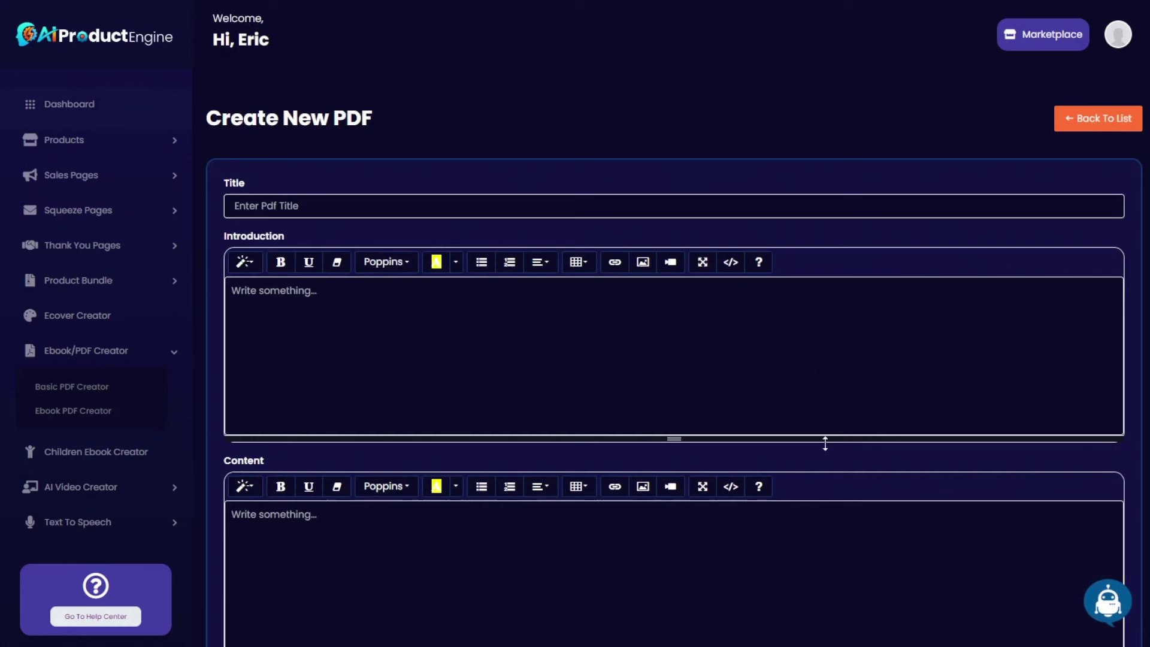
Step: Open the AI Writer for the new PDF and examine the services it offers
left_click(1110, 605)
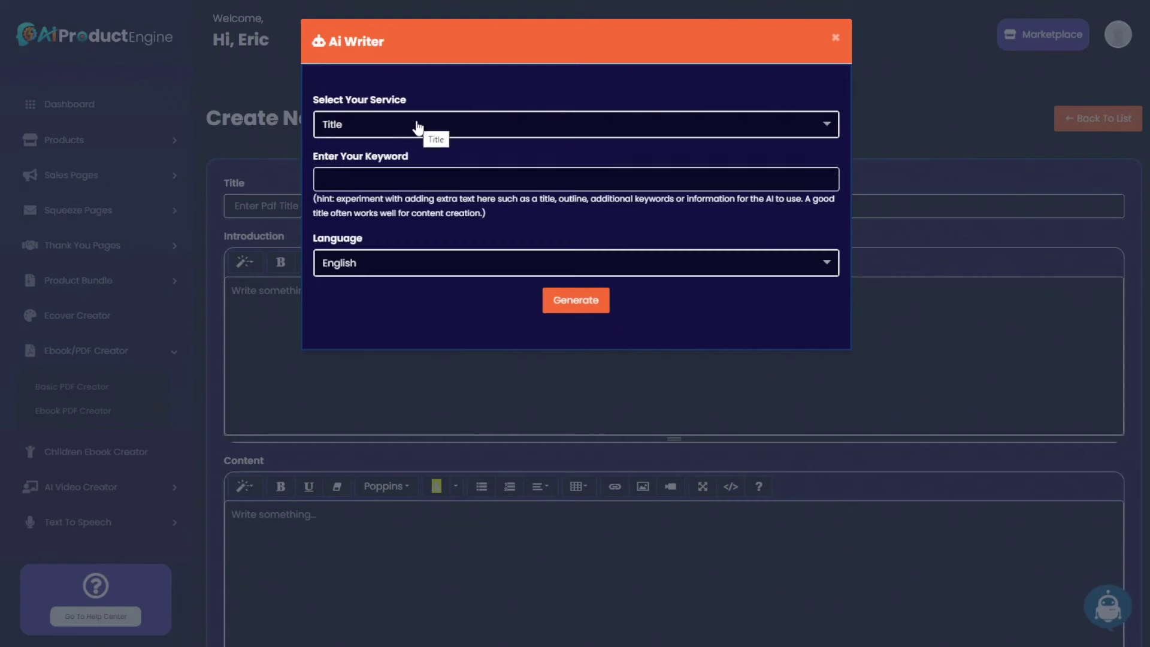
left_click(438, 124)
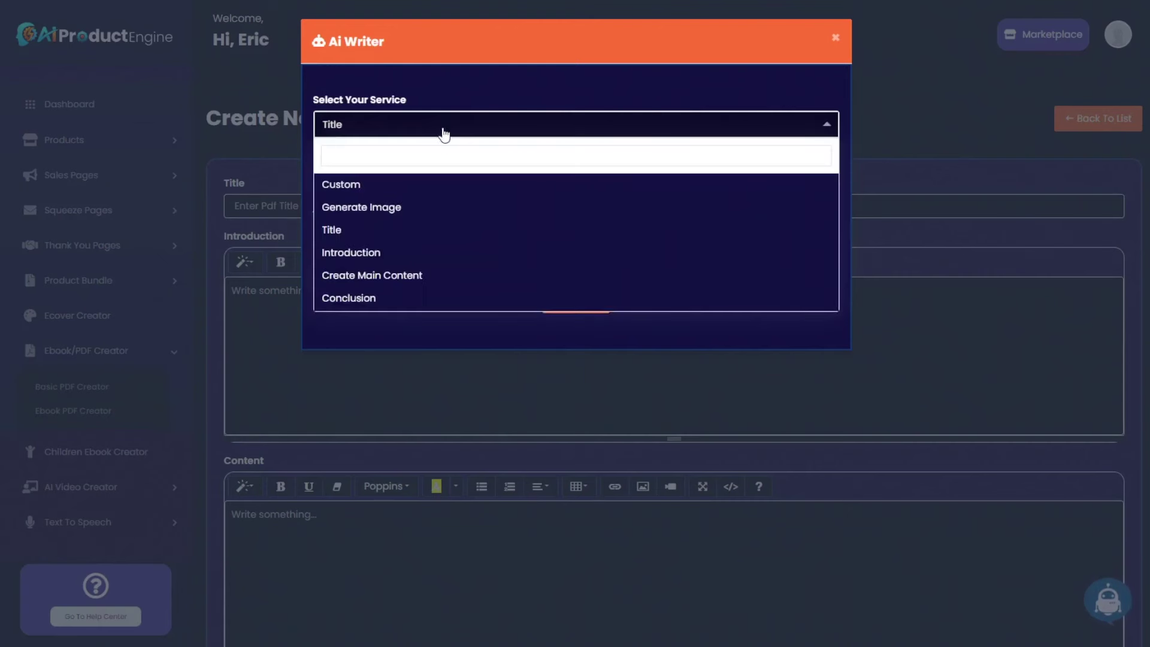
left_click(456, 90)
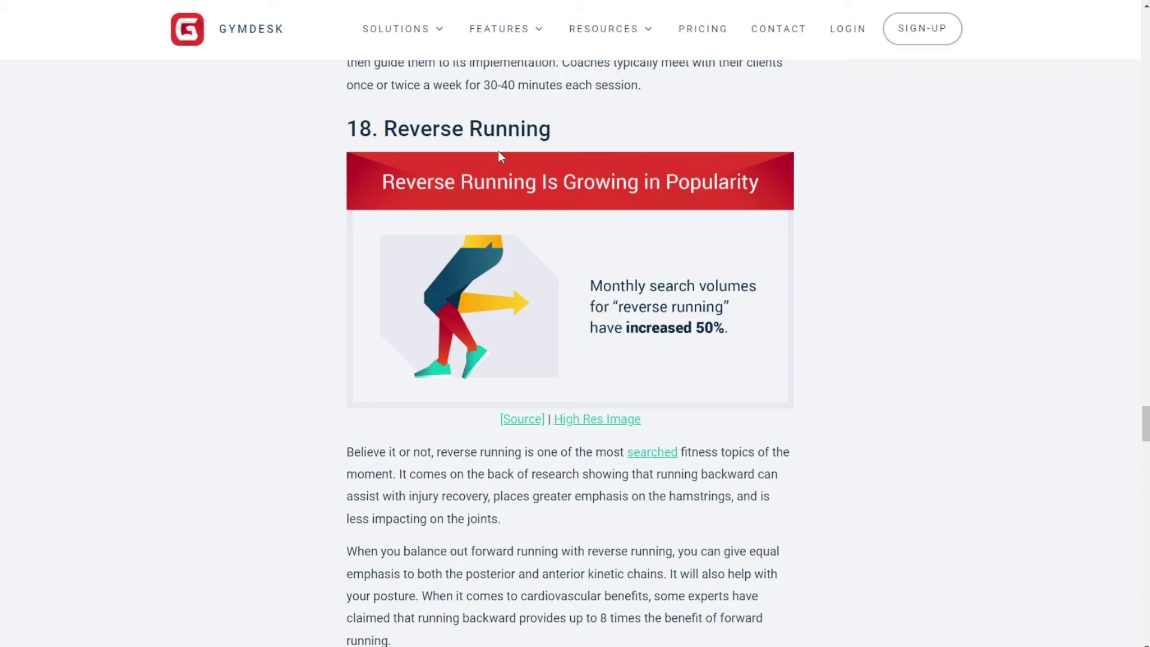
Step: Switch to the Gymdesk fitness trends article and highlight the heading "18. Reverse Running"
left_click_drag(551, 129, 333, 128)
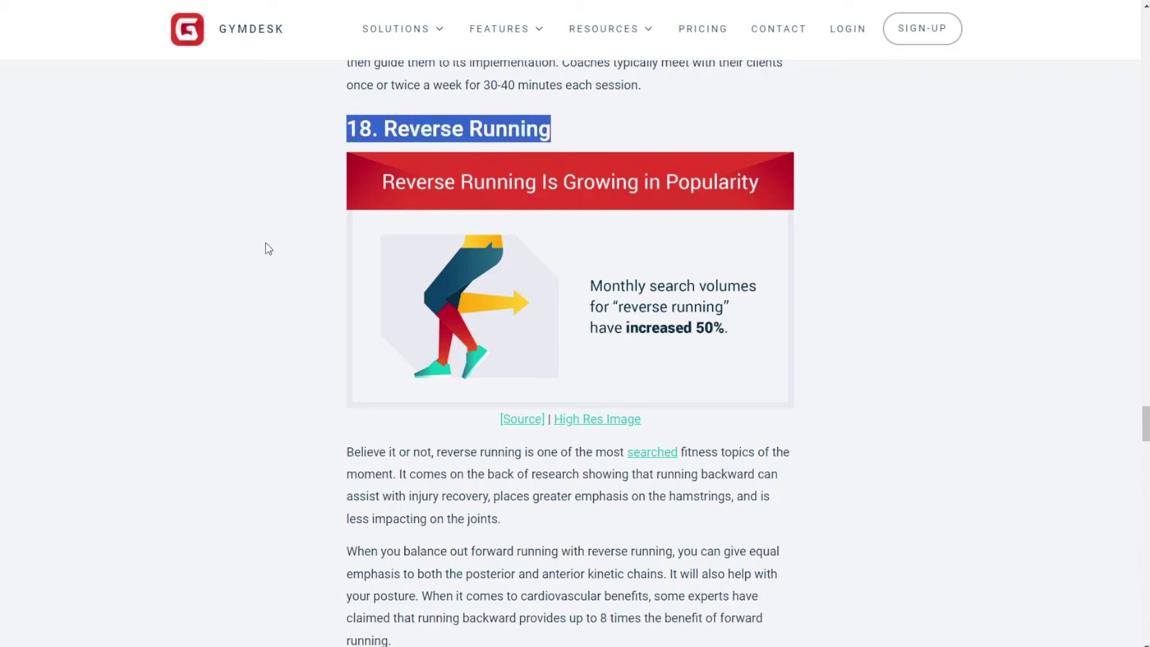
Step: Read the Reverse Running section of the article, including its search popularity graphic and text
scroll(288, 342, "down", 2)
scroll(286, 373, "up", 2)
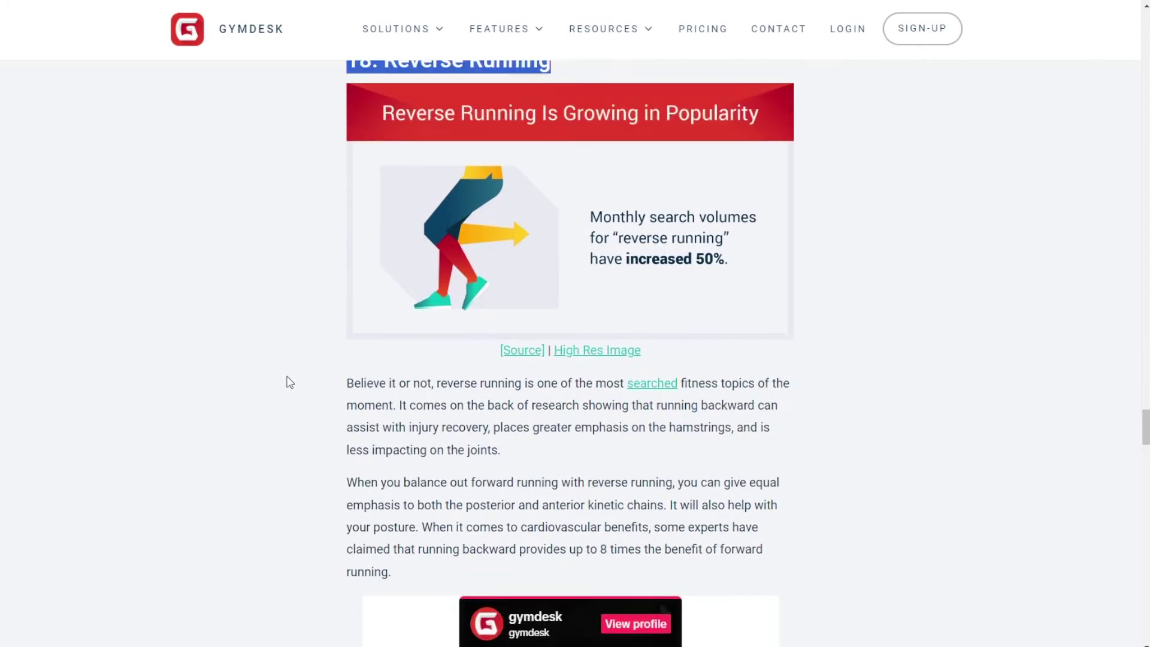
scroll(286, 380, "down", 1)
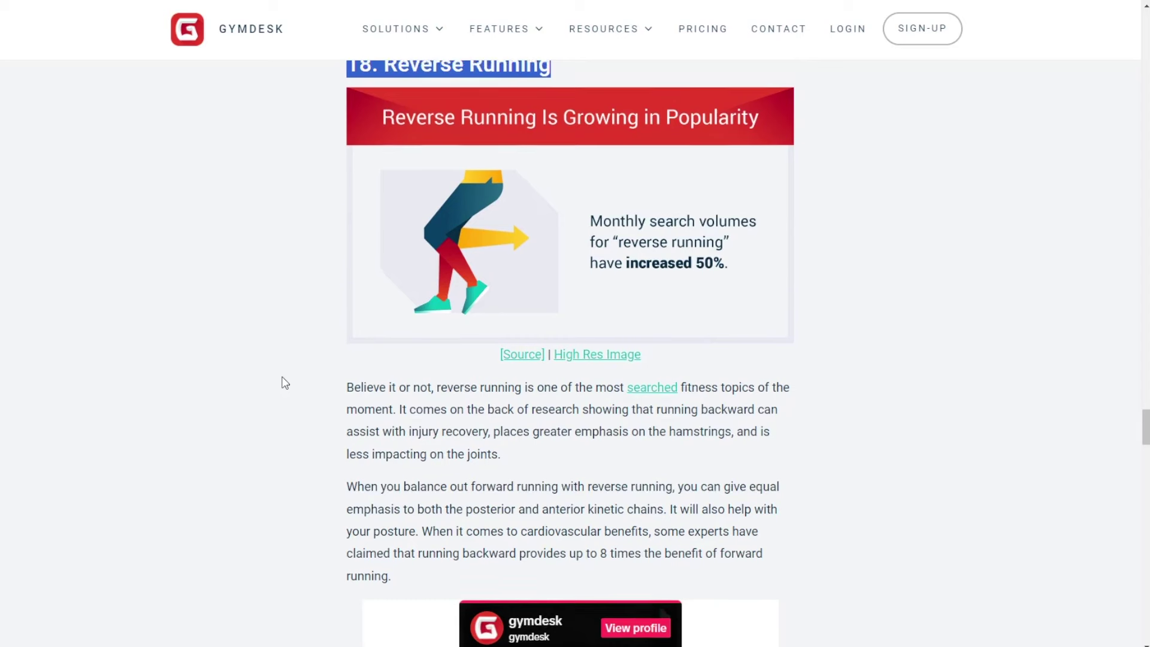
scroll(285, 380, "up", 1)
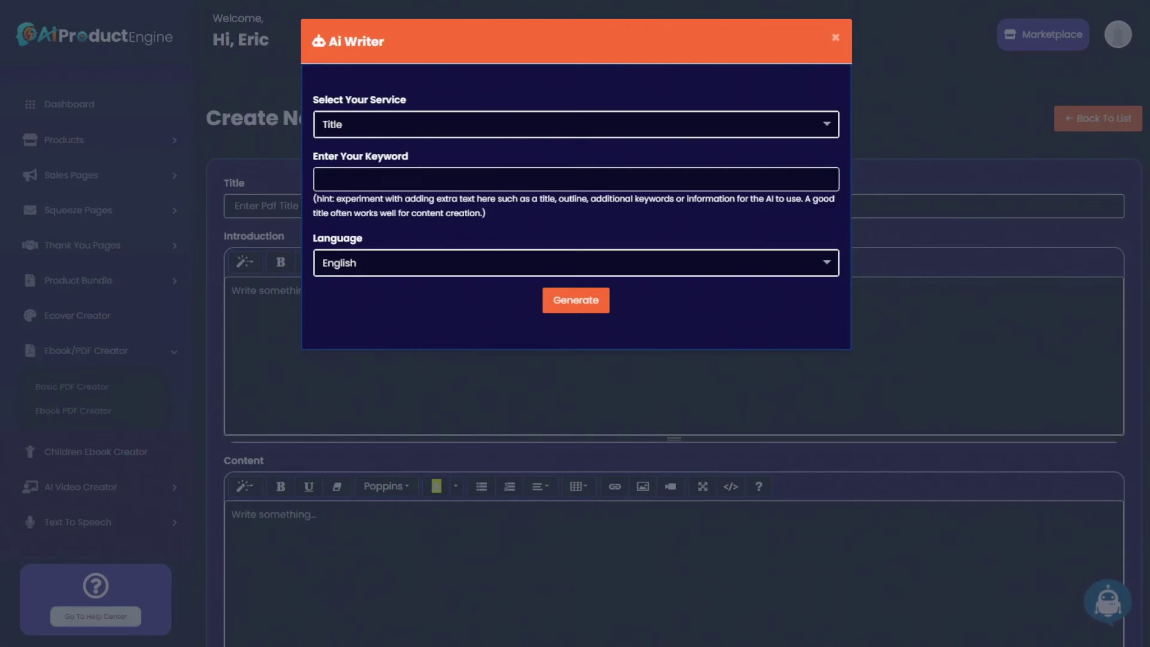
Step: Switch to the AI Writer, generate a title from "running backwards for fitness", and paste it without quotation marks as the PDF's title
type("running backwards for fitness")
left_click(579, 303)
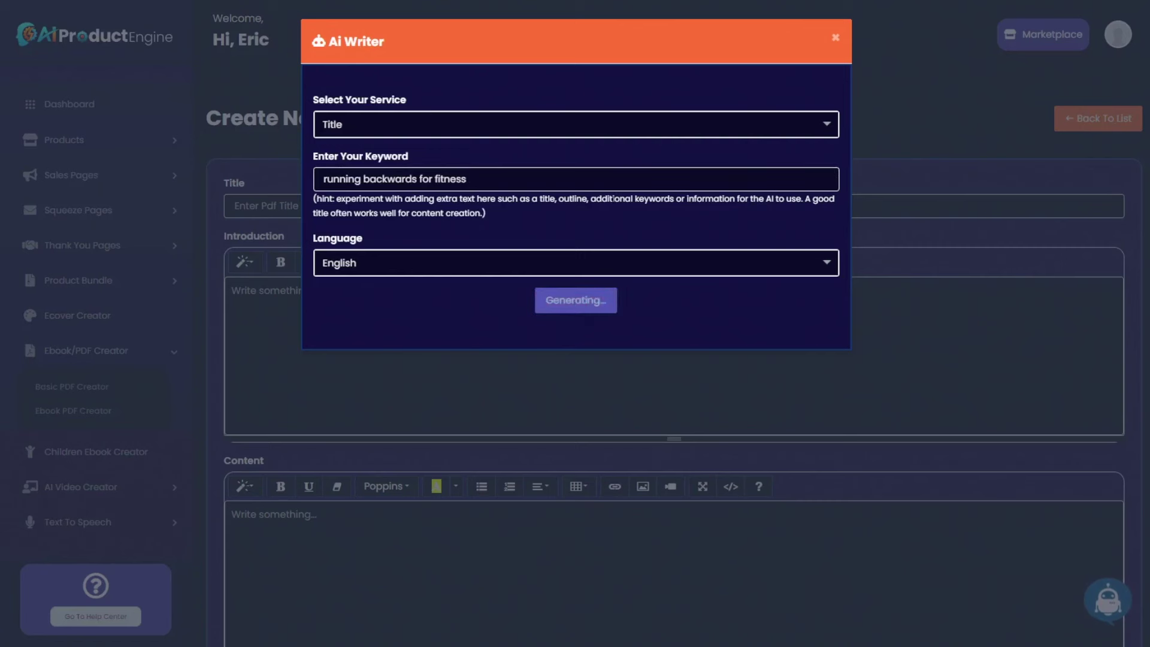
left_click_drag(316, 364, 624, 364)
key("ctrl+c")
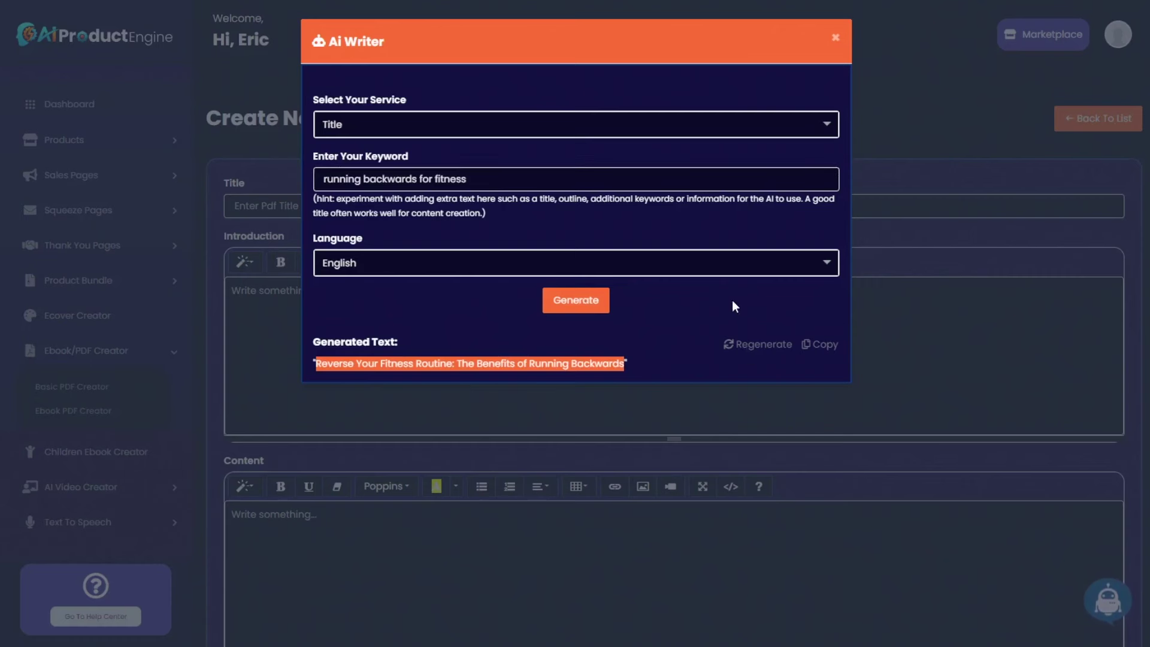
left_click(836, 37)
key("ctrl+v")
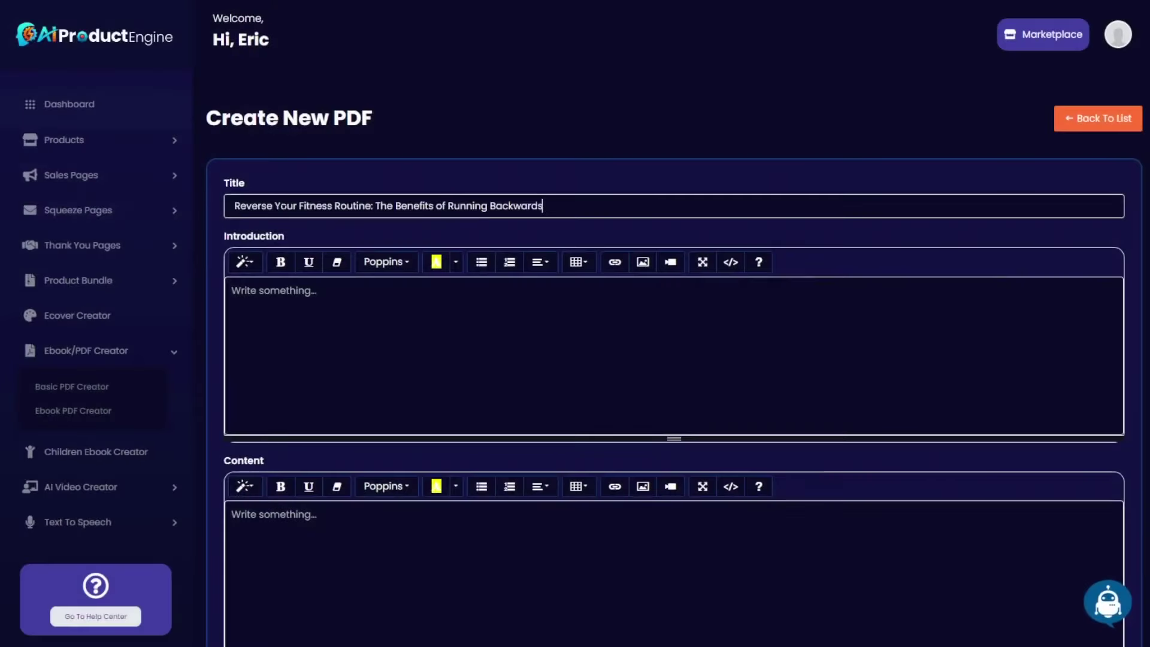
Step: Generate an Introduction with the AI Writer using the keyword "Reverse Your Fitness Routine: The Benefits of Running Backwards"
scroll(342, 318, "down", 1)
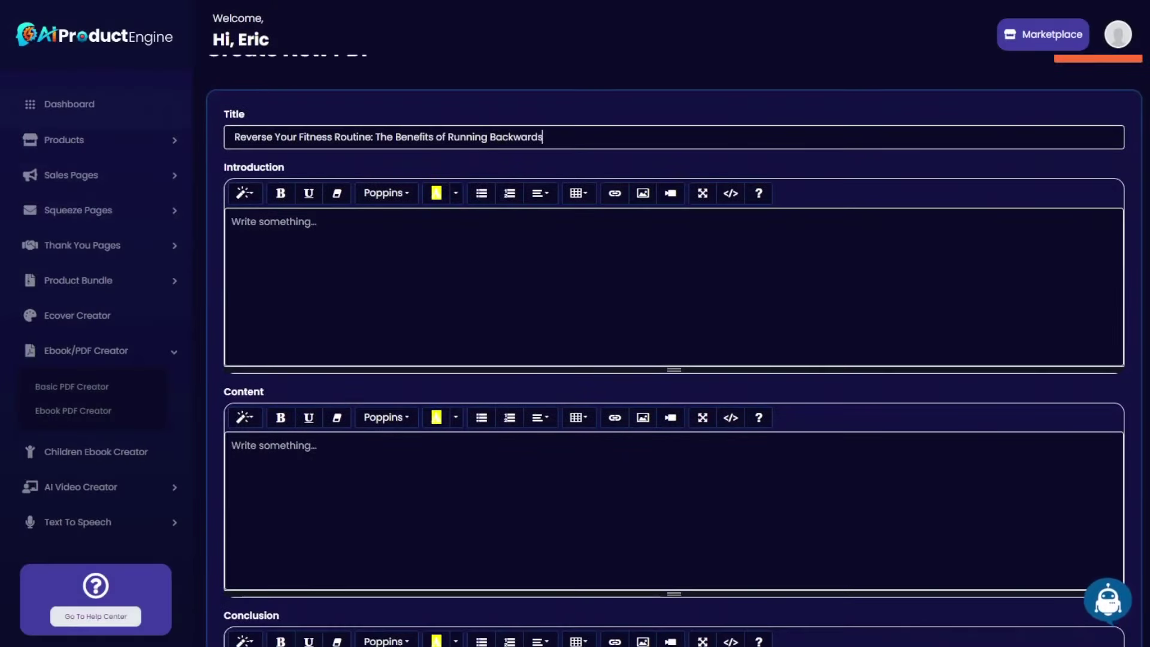
left_click(1103, 596)
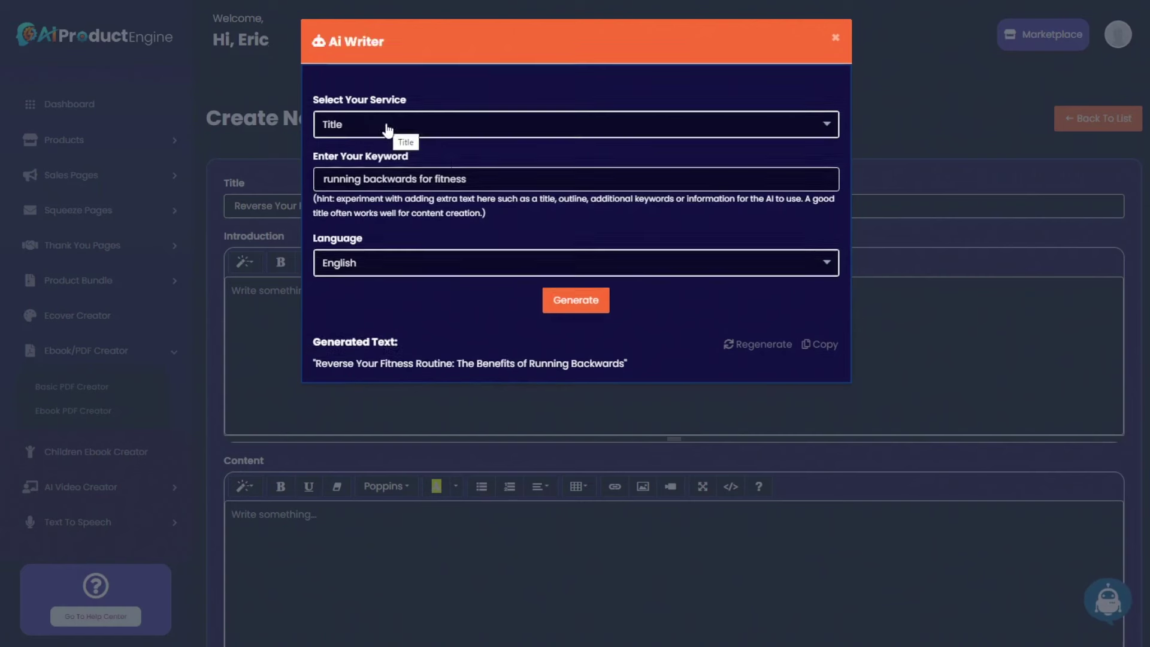
left_click(388, 126)
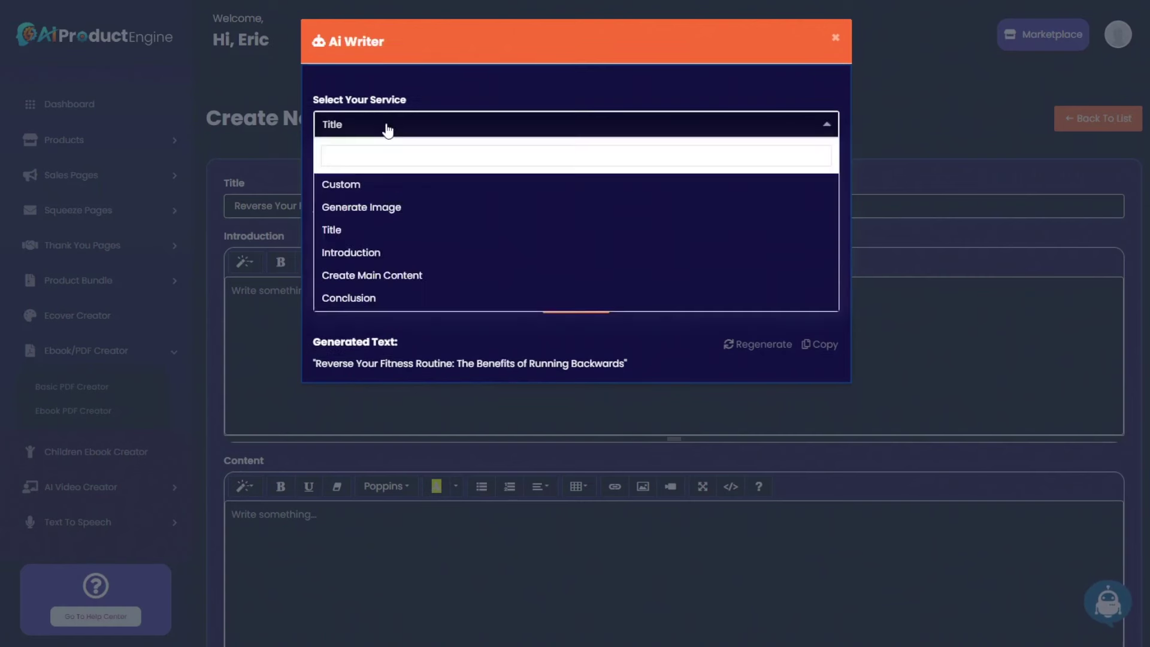
left_click(372, 253)
left_click_drag(467, 179, 269, 181)
key("ctrl+v")
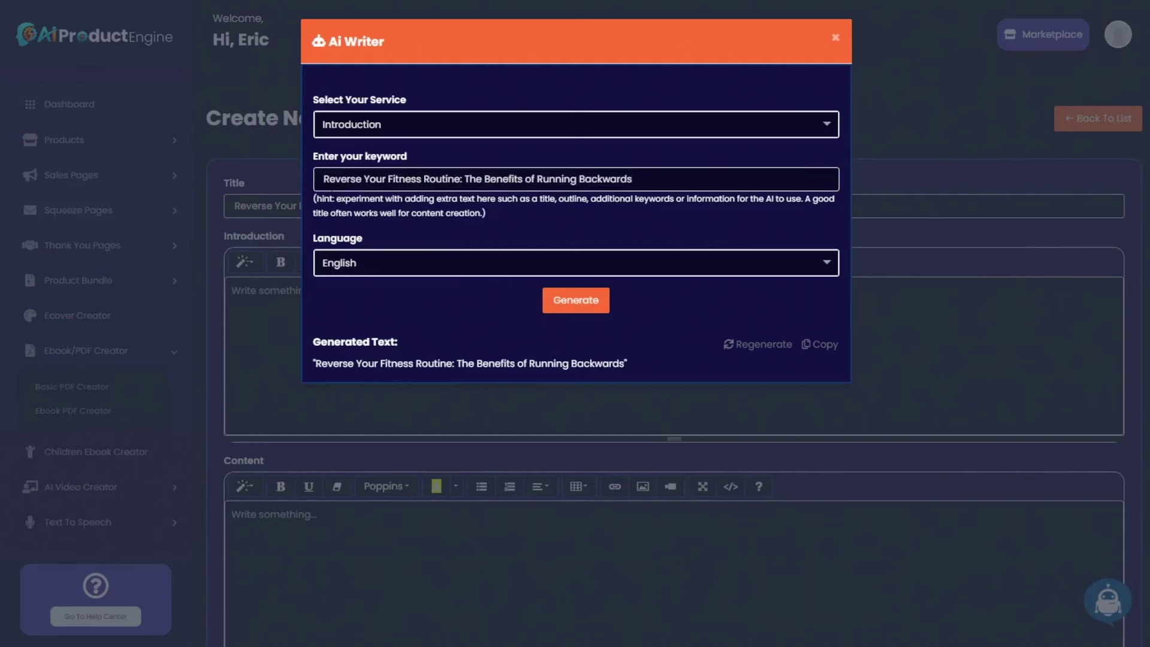
key("shift+Home")
key("End")
left_click(579, 301)
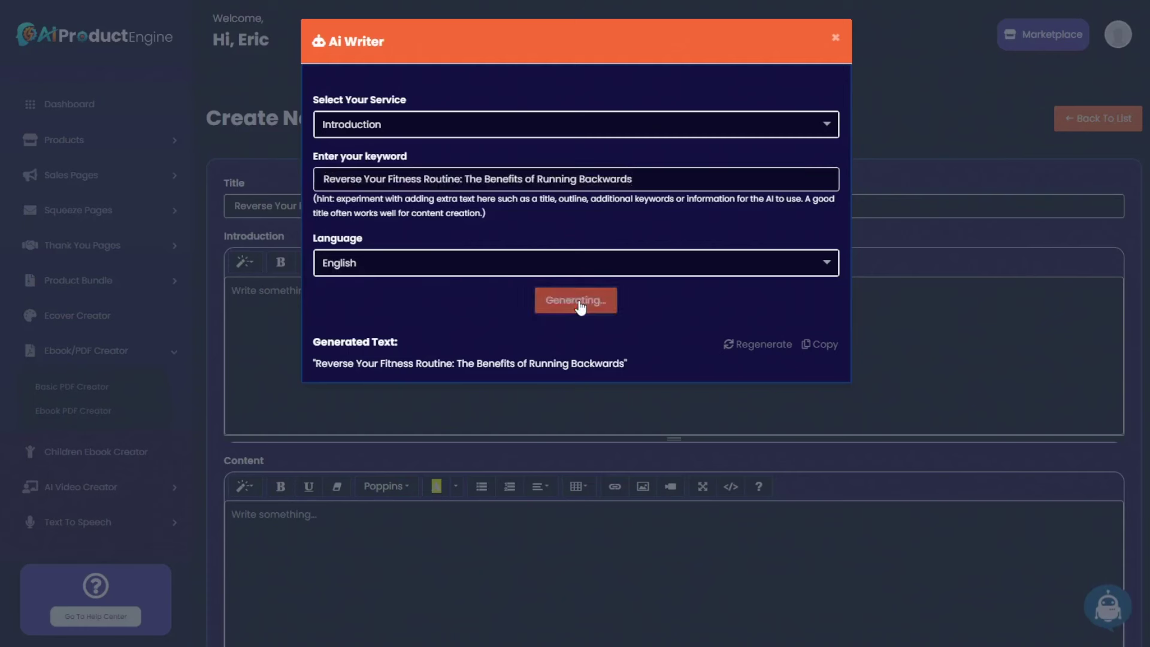
Step: Copy the generated introduction and paste it into the PDF's Introduction section
left_click(821, 348)
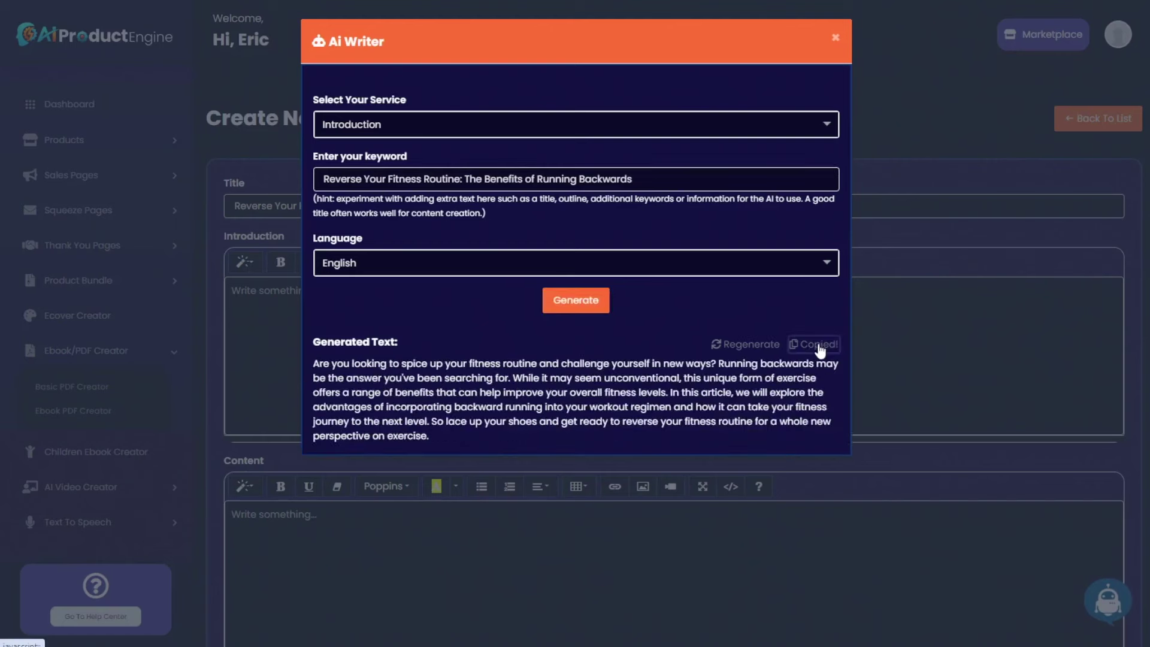
left_click(896, 316)
left_click(400, 318)
key("ctrl+v")
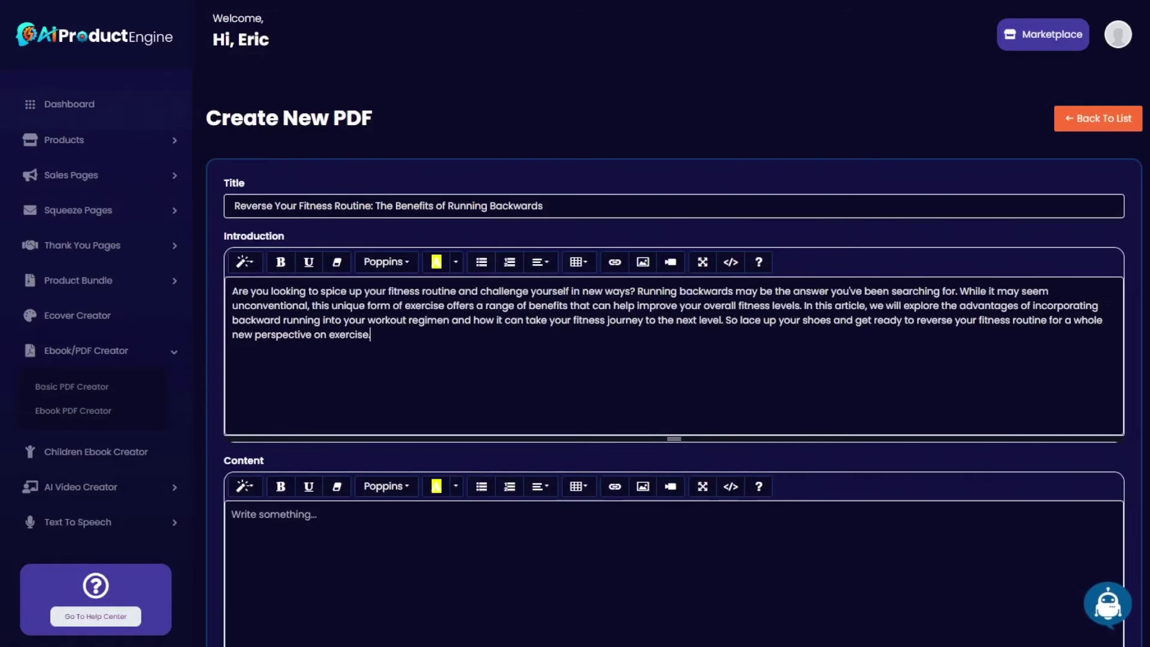
Step: Generate text with the AI Writer's Create Main Content service, using the PDF title as the keyword
scroll(358, 425, "down", 1)
scroll(358, 425, "down", 3)
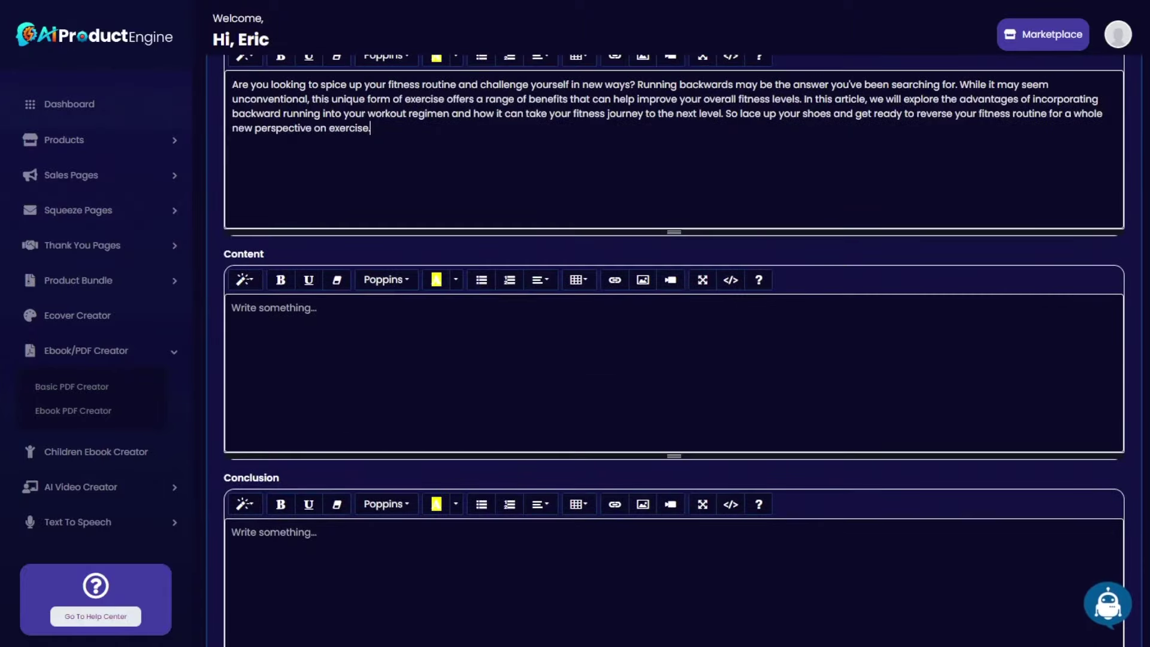
scroll(358, 424, "down", 1)
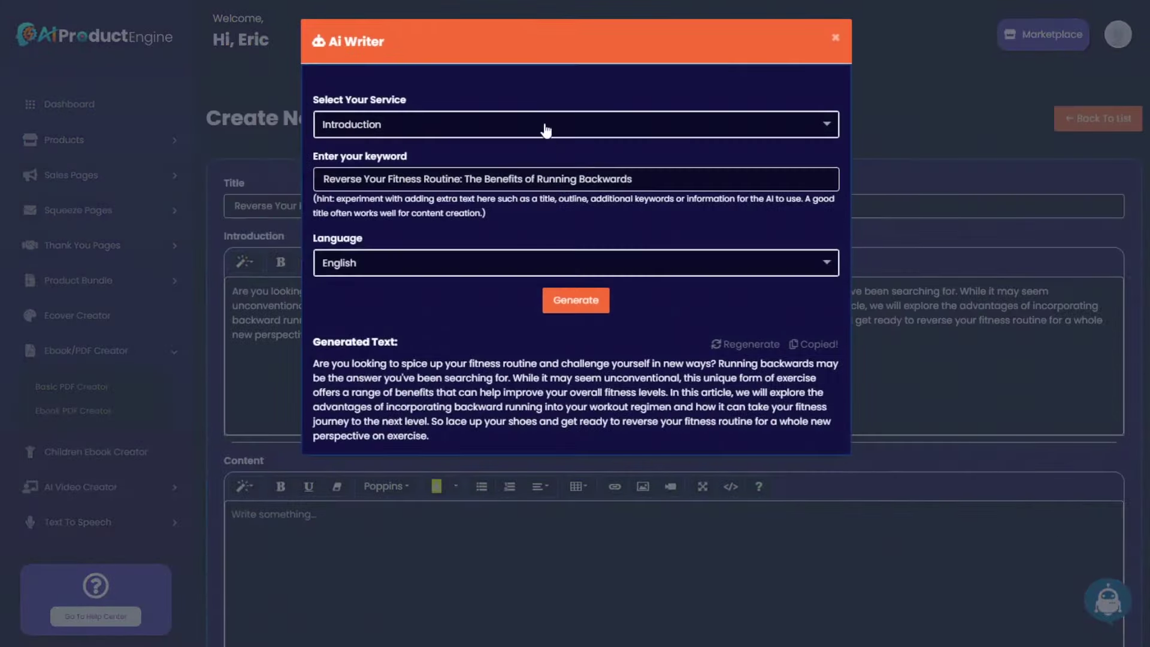
left_click(435, 127)
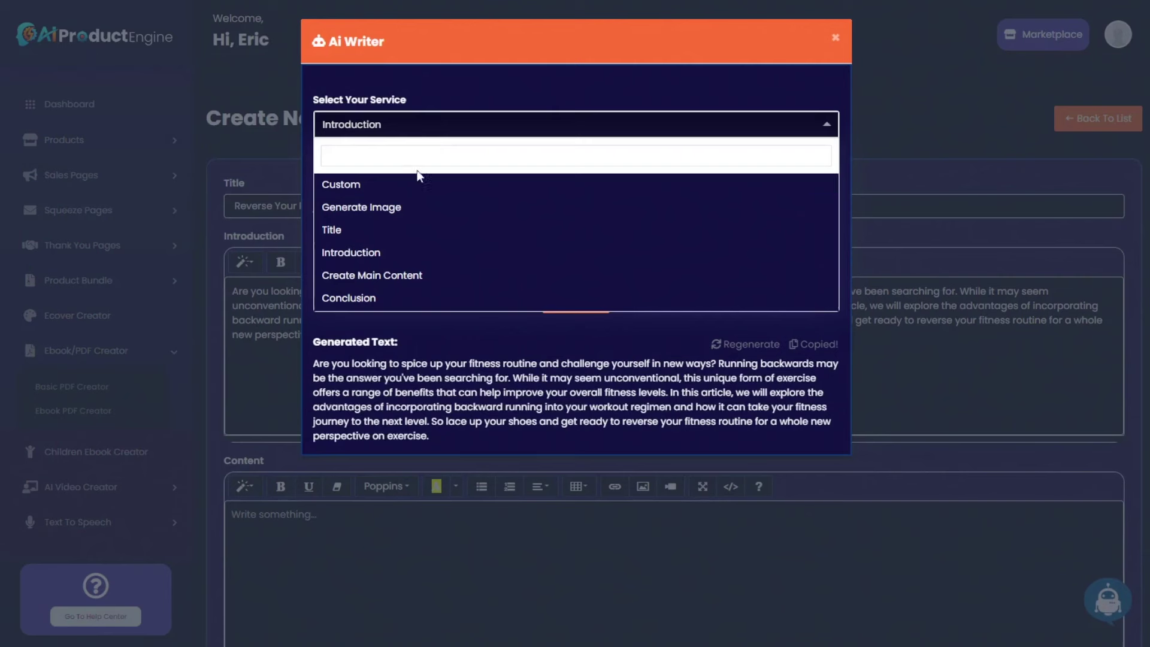
left_click(412, 276)
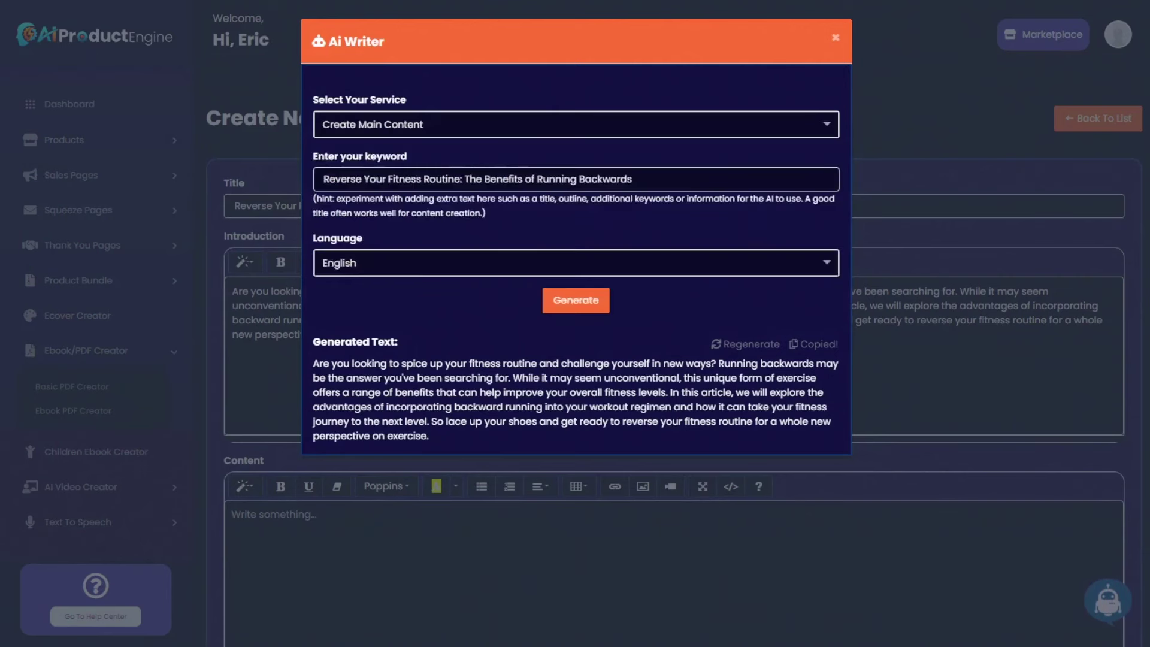
left_click(580, 303)
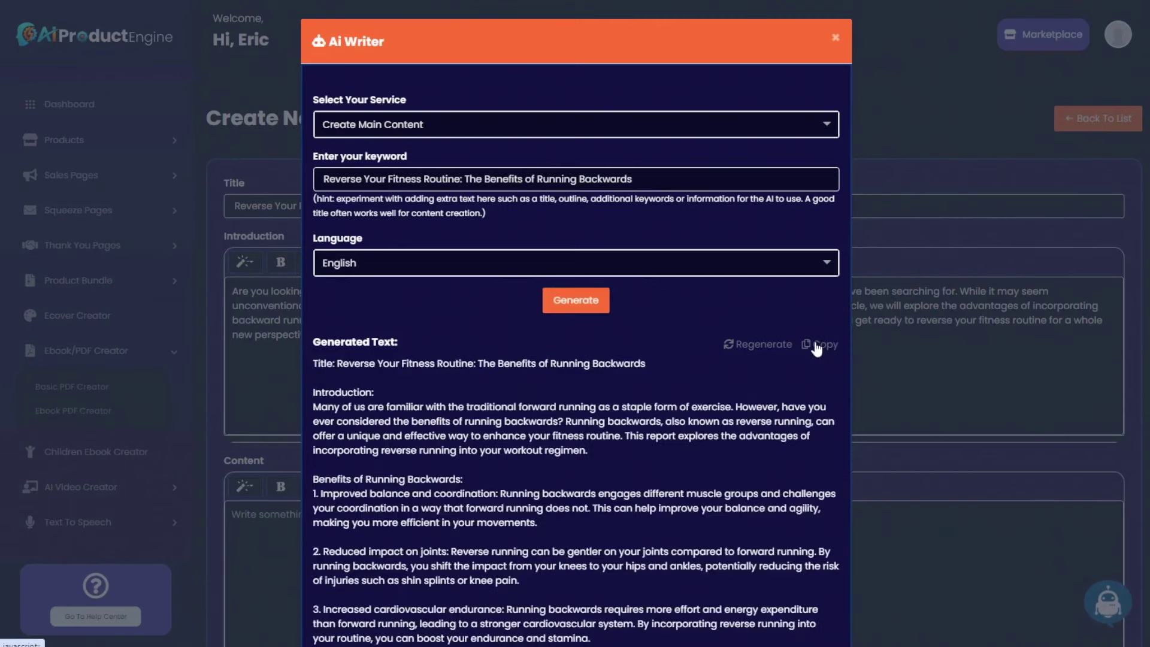
Step: Copy the generated main content and paste it into the PDF's Content section
left_click(821, 347)
left_click(893, 342)
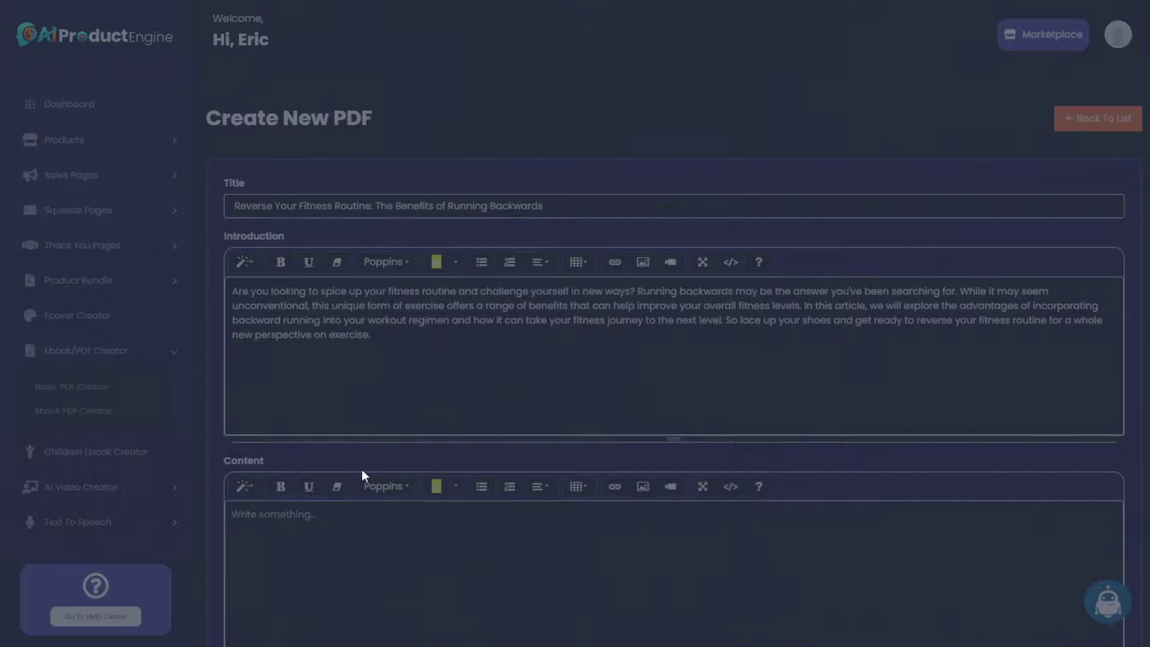
scroll(364, 469, "down", 3)
key("ctrl+v")
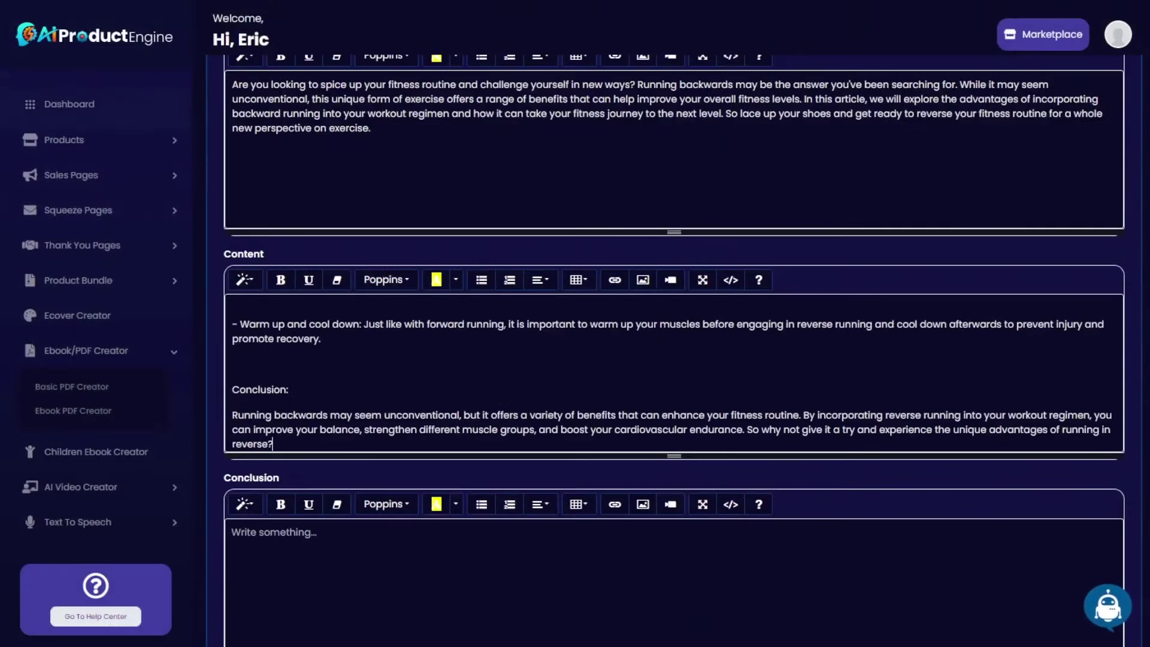
Step: Delete the "Conclusion:" heading and its empty line above the last paragraph of the Content section
left_click_drag(298, 390, 232, 390)
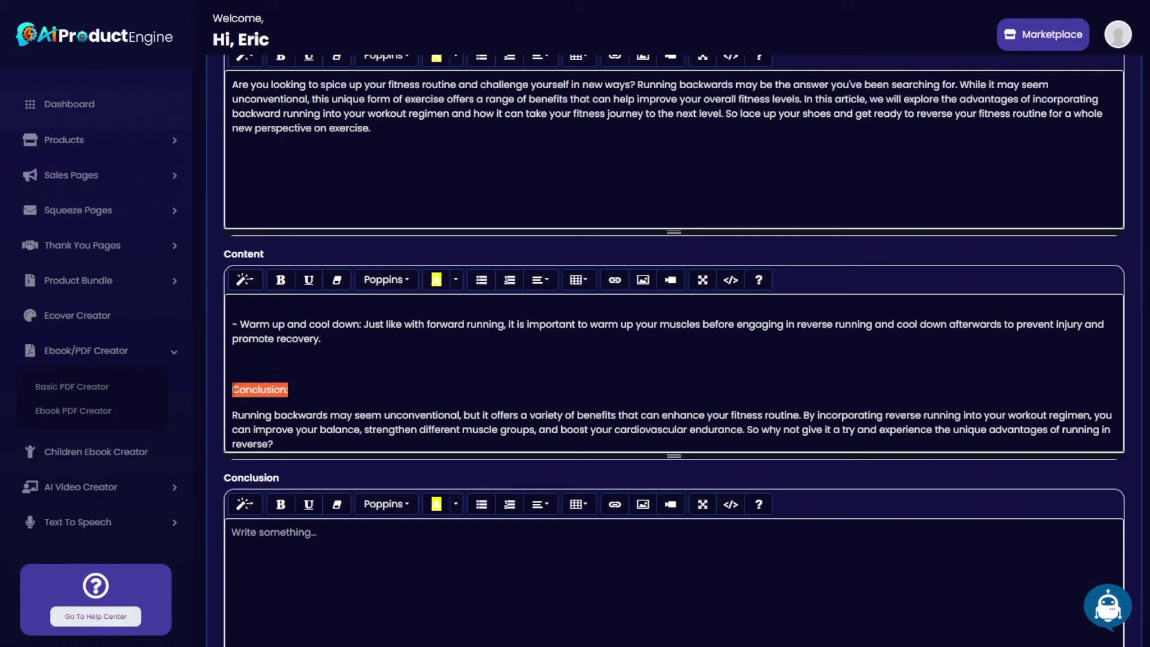
key("BackSpace")
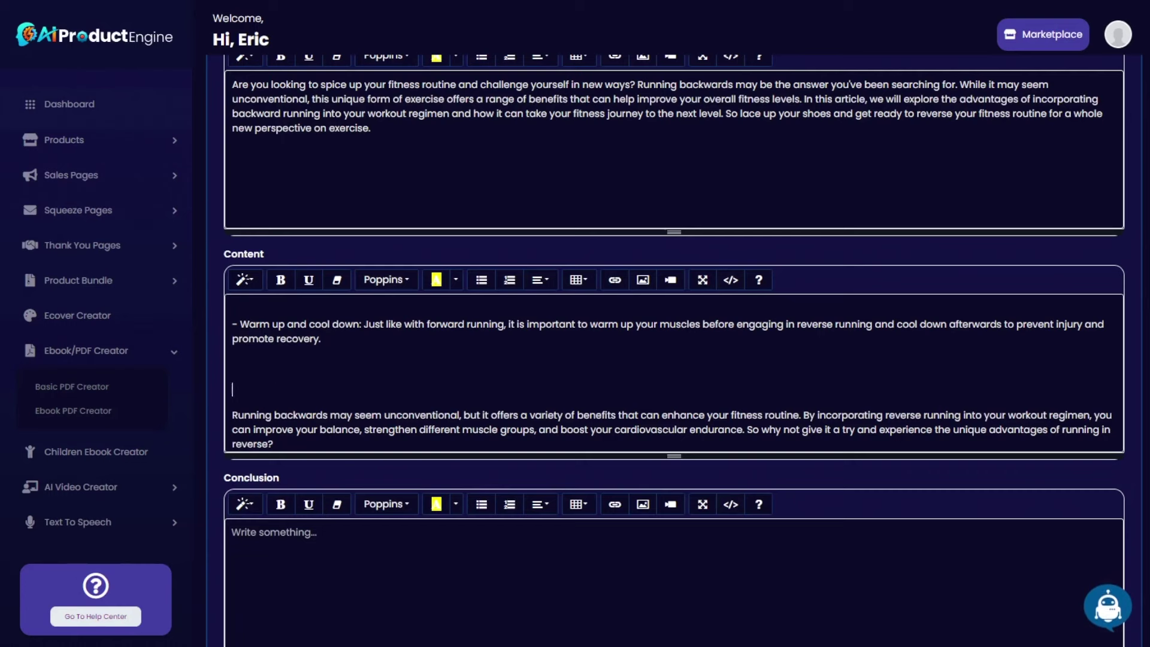
key("BackSpace")
Step: Delete the "Introduction:" heading and the "Title:" line at the start of the Content section
scroll(674, 372, "up", 10)
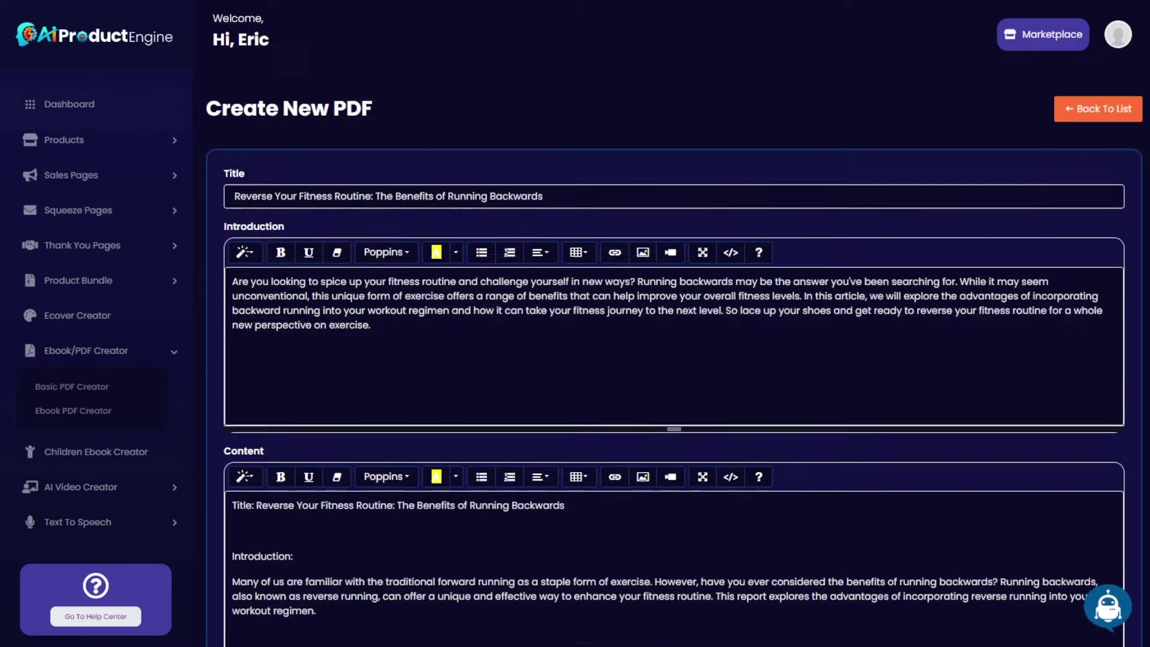
key("shift+Home")
key("BackSpace")
key("BackSpace")
key("Up")
key("shift+Home")
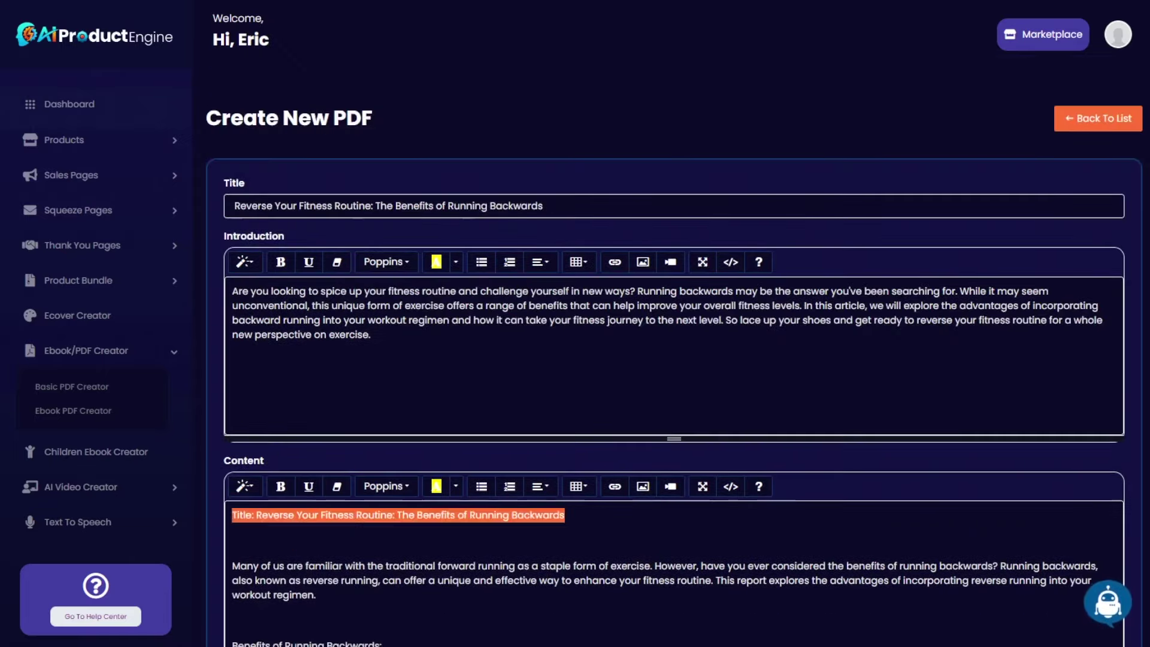
key("BackSpace")
Step: Review the trimmed Content text and the PDF form's remaining sections
scroll(674, 360, "down", 1)
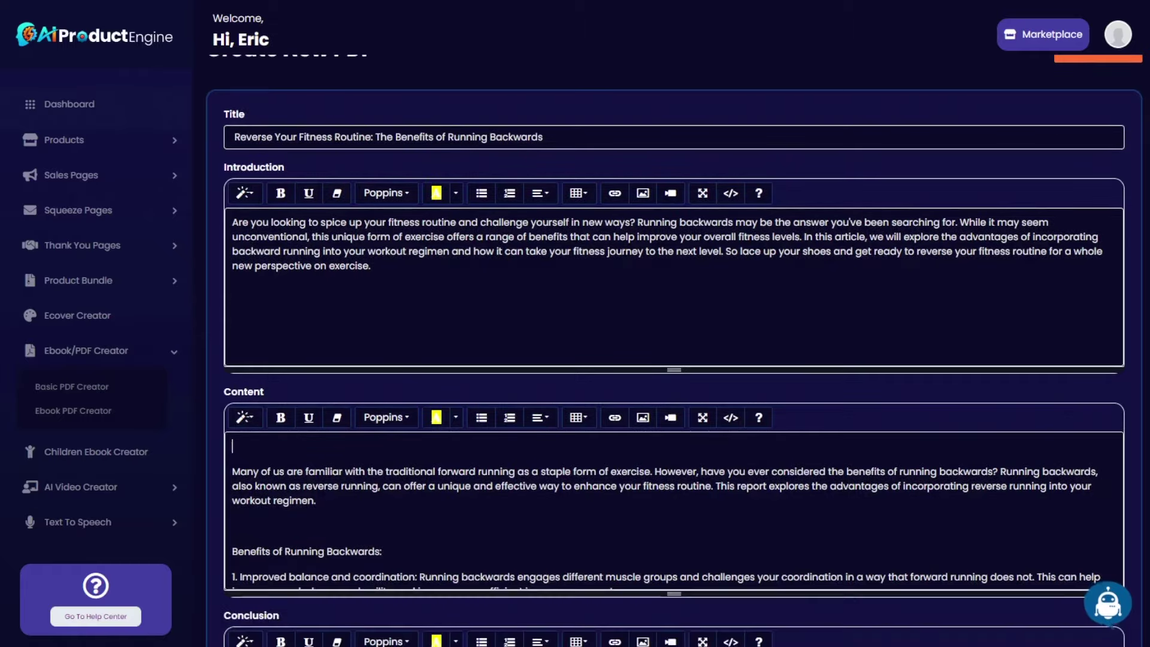
scroll(675, 509, "down", 6)
scroll(674, 372, "up", 2)
scroll(674, 371, "up", 4)
scroll(674, 359, "up", 2)
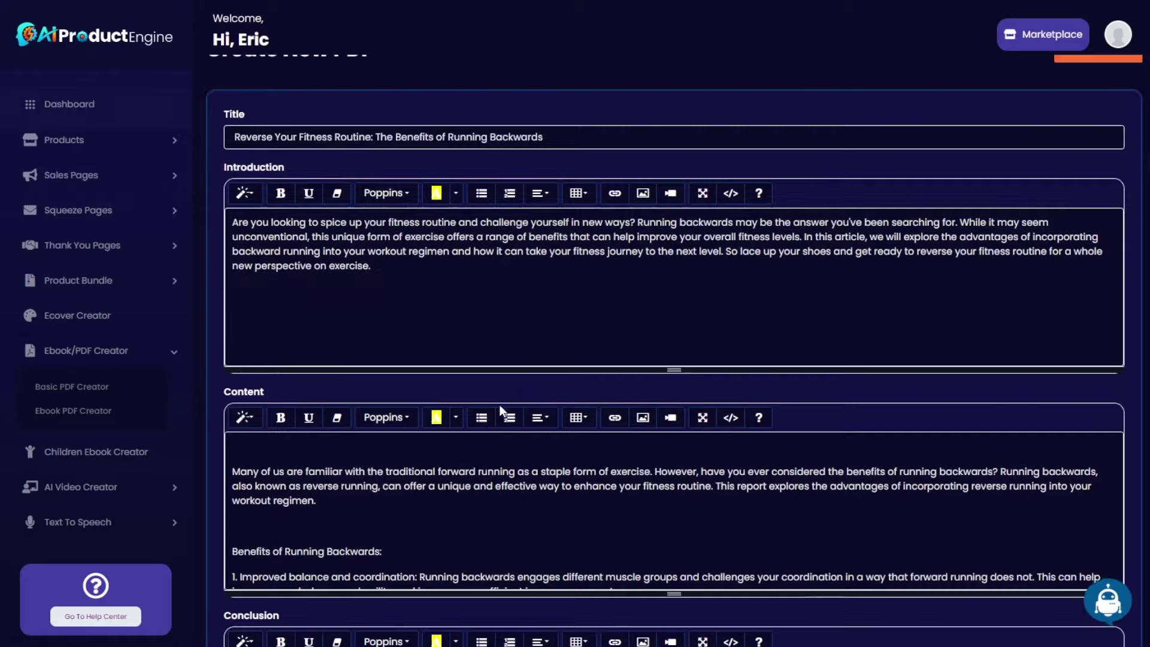
scroll(674, 360, "down", 2)
scroll(674, 371, "down", 5)
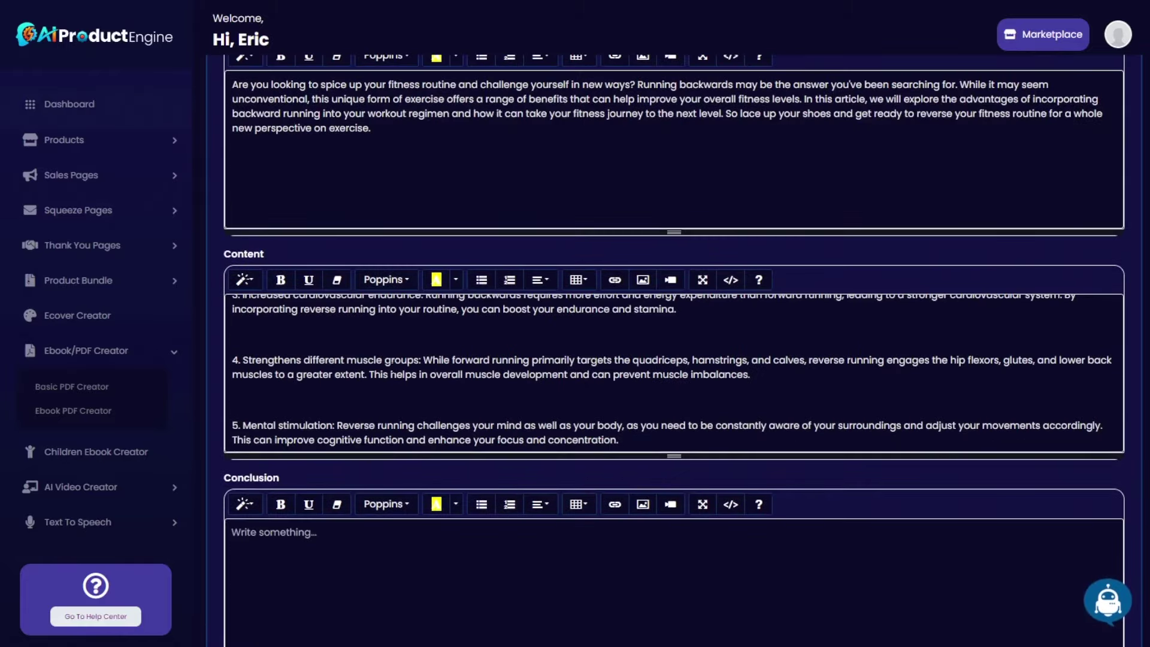
Step: Make the "Benefits of Running Backwards:" heading in the Content section bold and underlined
scroll(362, 376, "up", 5)
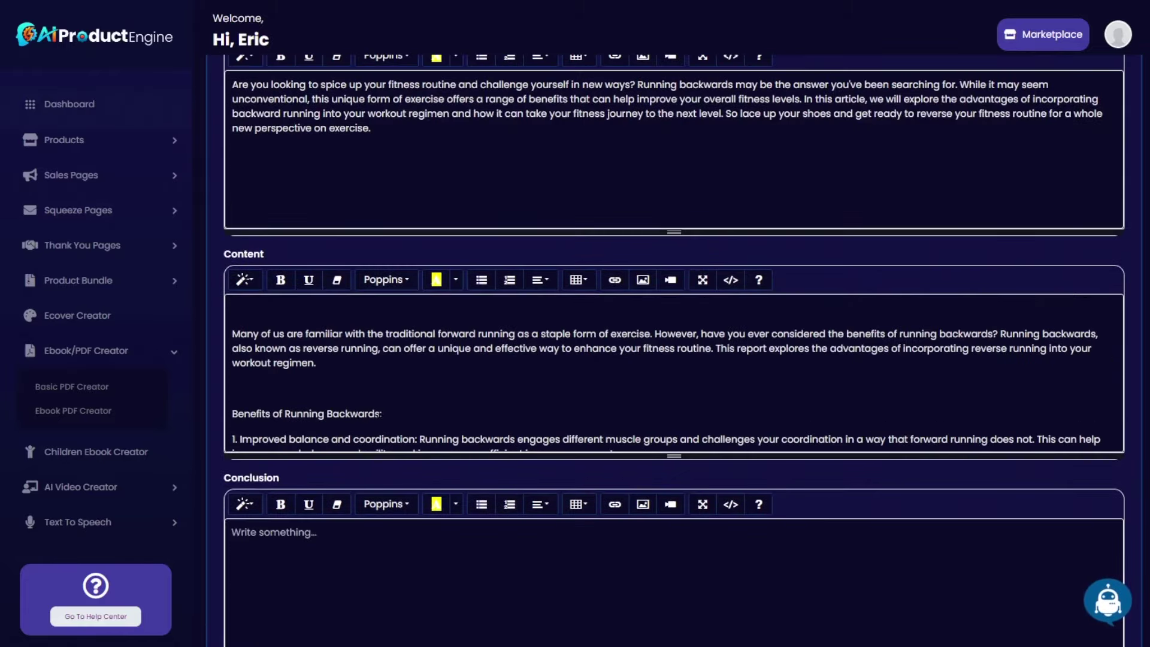
left_click_drag(382, 414, 232, 413)
left_click(281, 280)
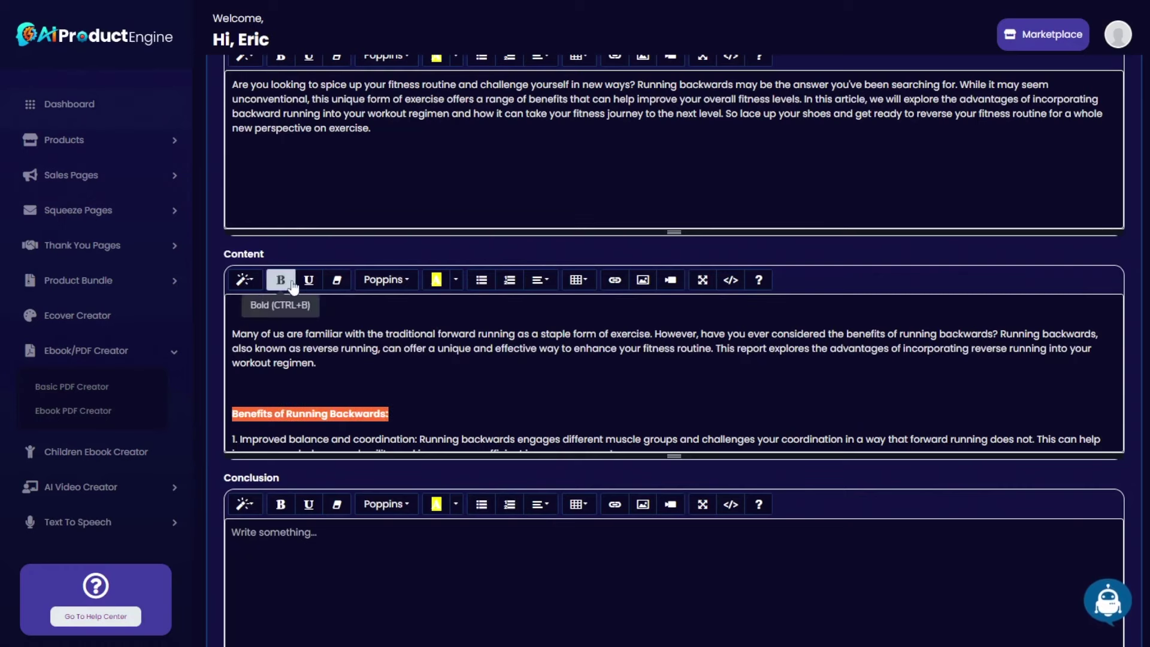
left_click(309, 281)
left_click(390, 413)
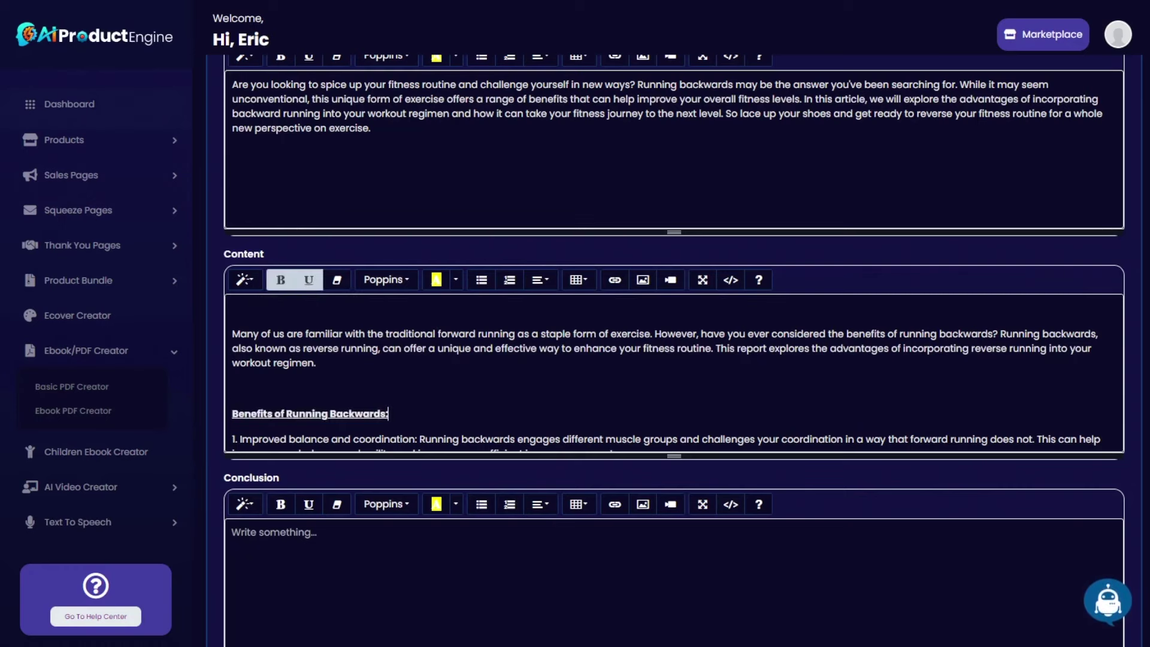
Step: Generate a conclusion with AI Writer for the keyword "Reverse Your Fitness Routine: The Benefits of Running Backwards" in English
scroll(389, 344, "down", 1)
scroll(668, 309, "down", 1)
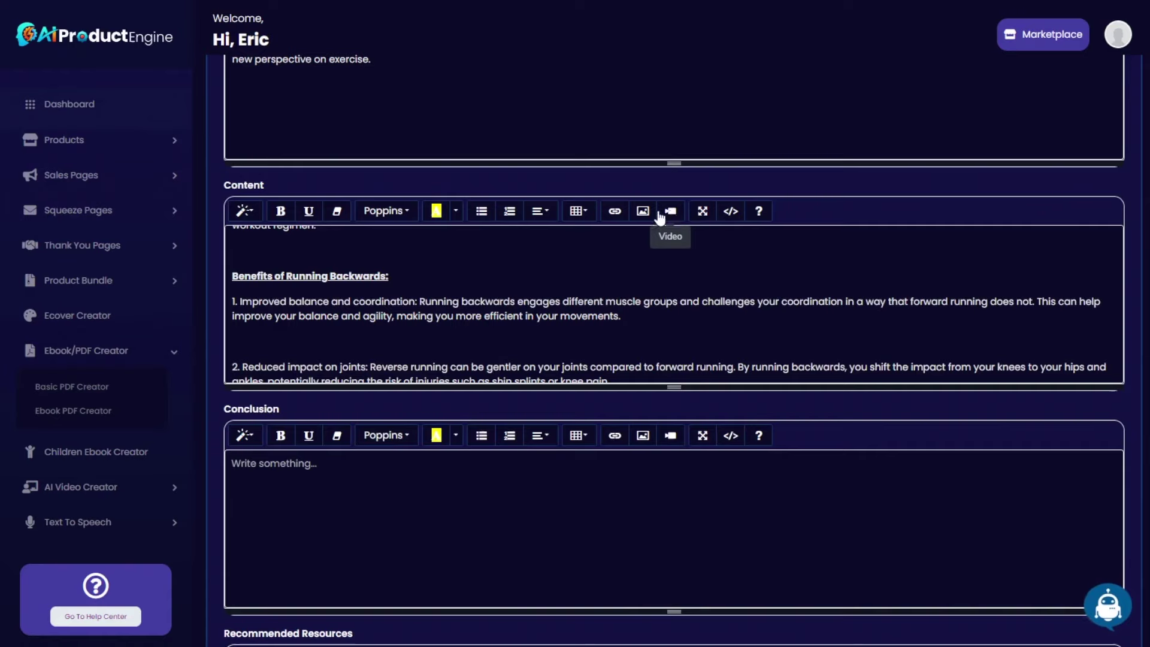
scroll(509, 335, "down", 5)
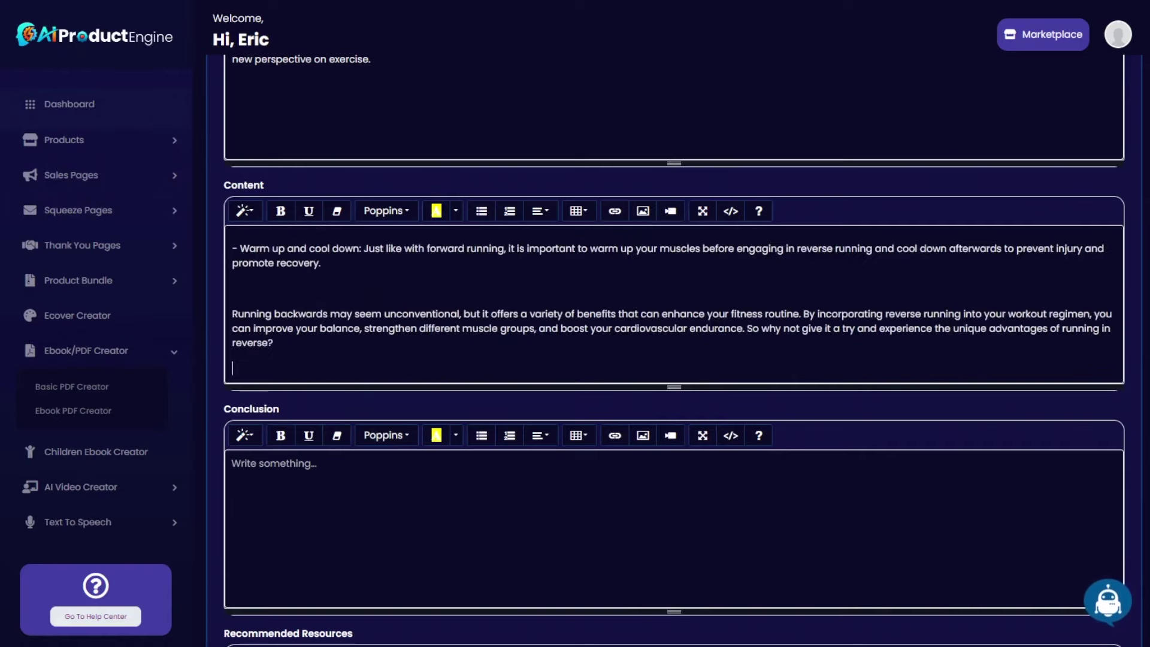
scroll(540, 447, "down", 2)
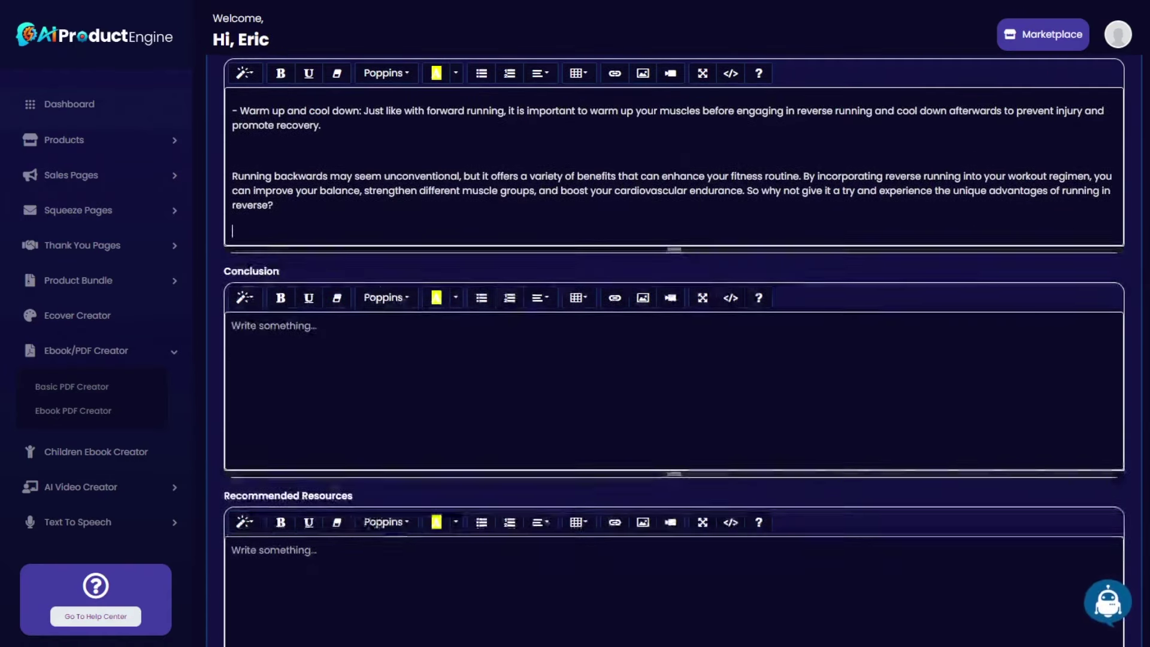
left_click(1110, 606)
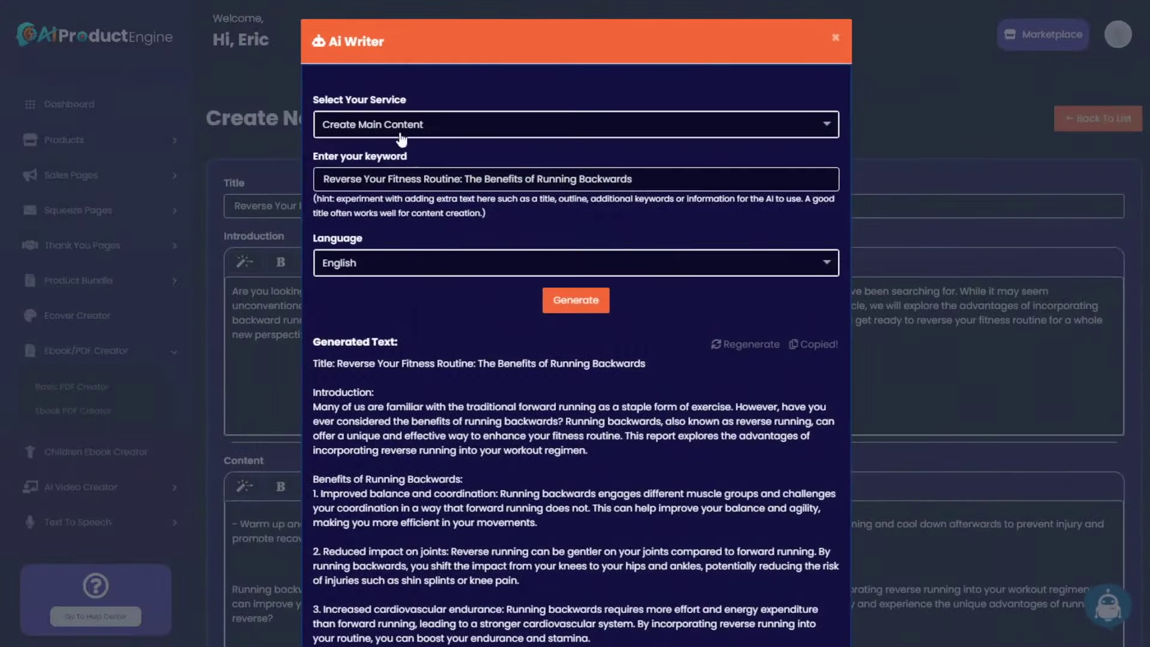
left_click(405, 133)
left_click(354, 297)
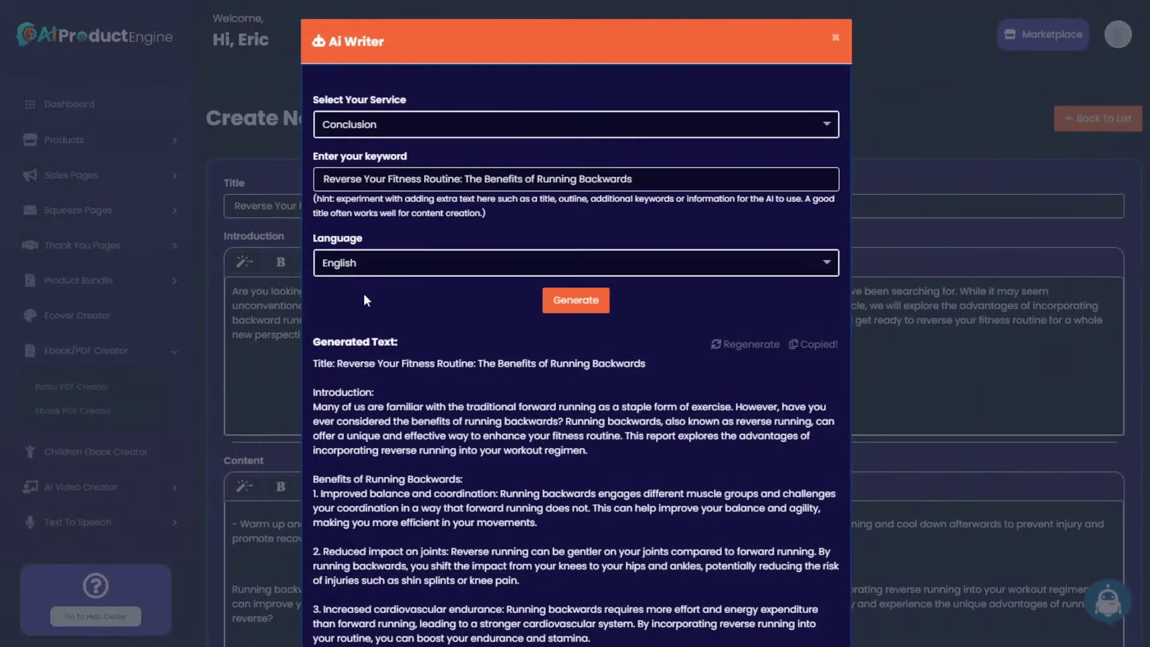
left_click(563, 299)
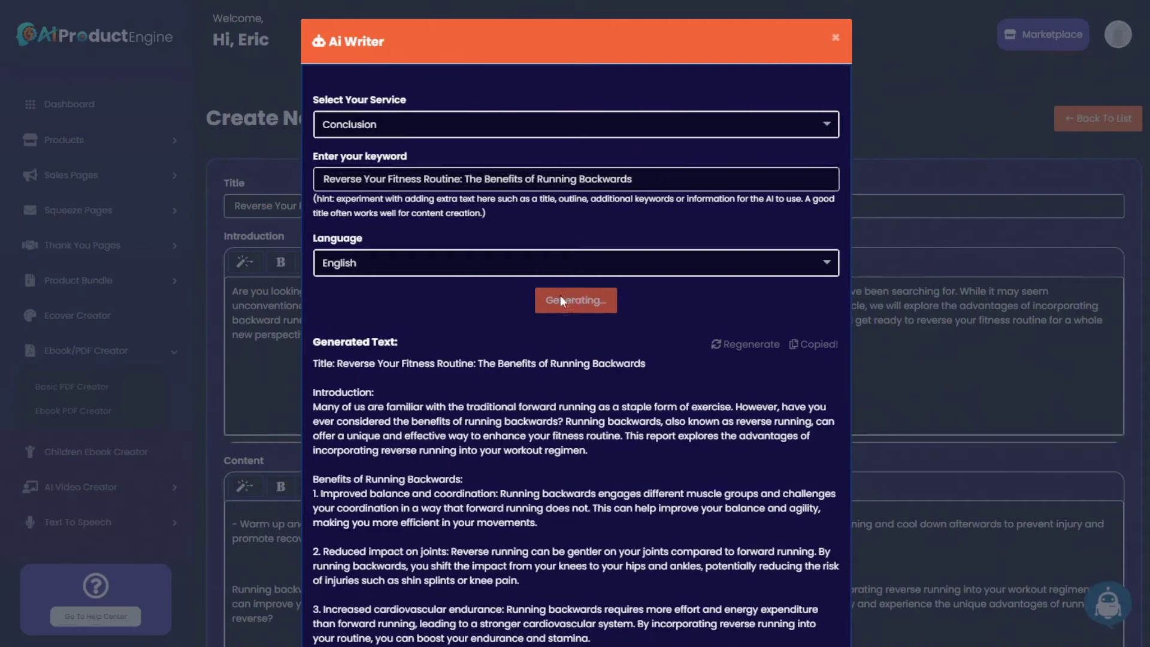
Step: Copy the generated conclusion into the PDF form's Conclusion section
left_click(814, 345)
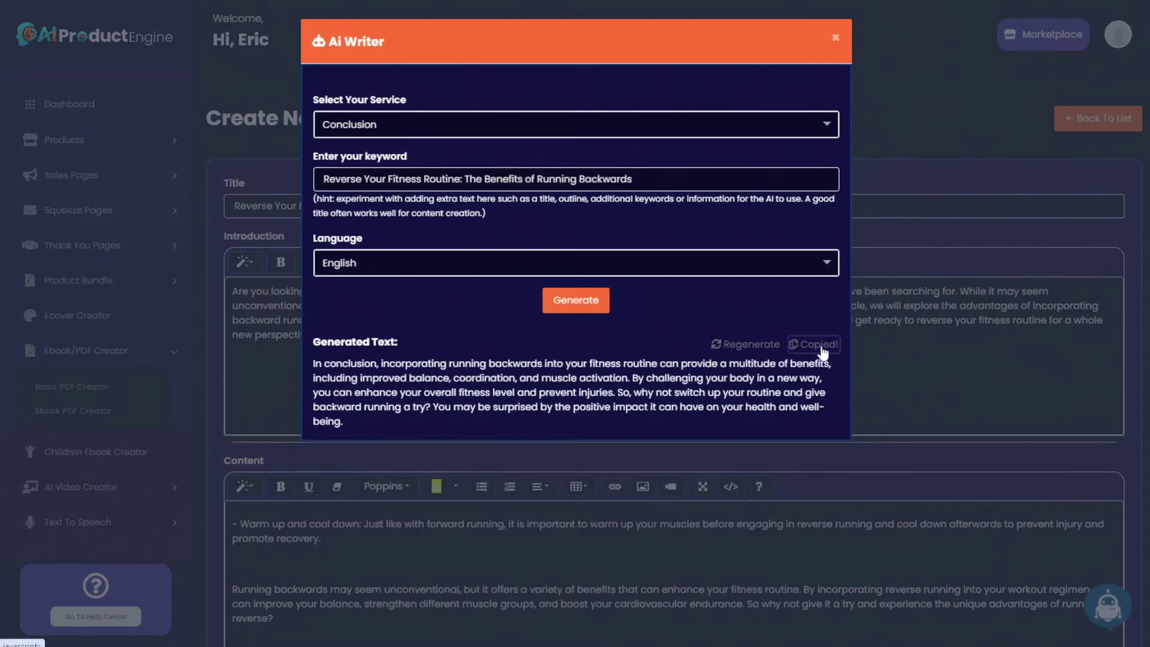
left_click(409, 534)
scroll(406, 545, "down", 6)
scroll(674, 360, "down", 5)
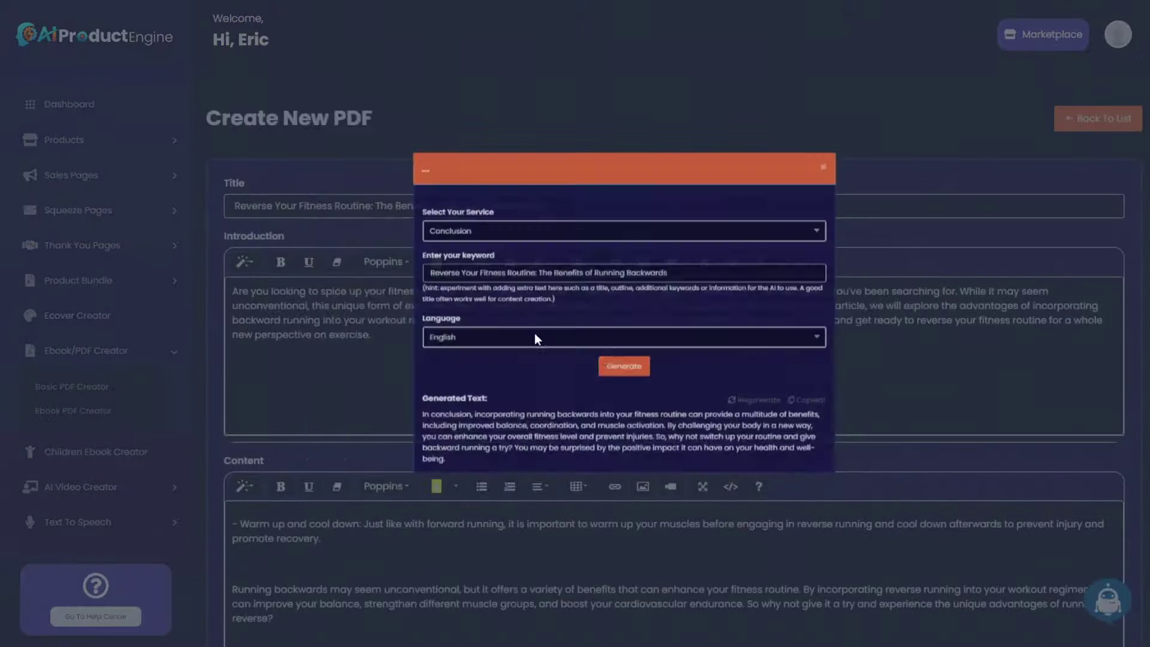
Step: Generate Recommended Resources with AI Writer from the same running-backwards title
left_click(394, 127)
left_click(382, 308)
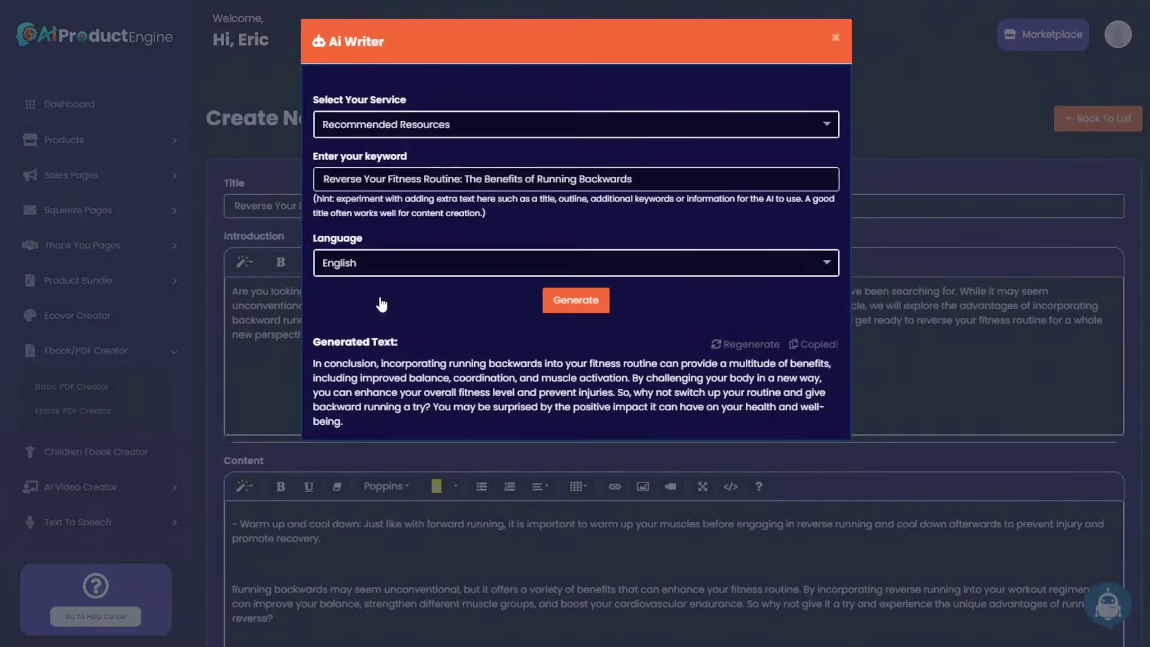
left_click(580, 302)
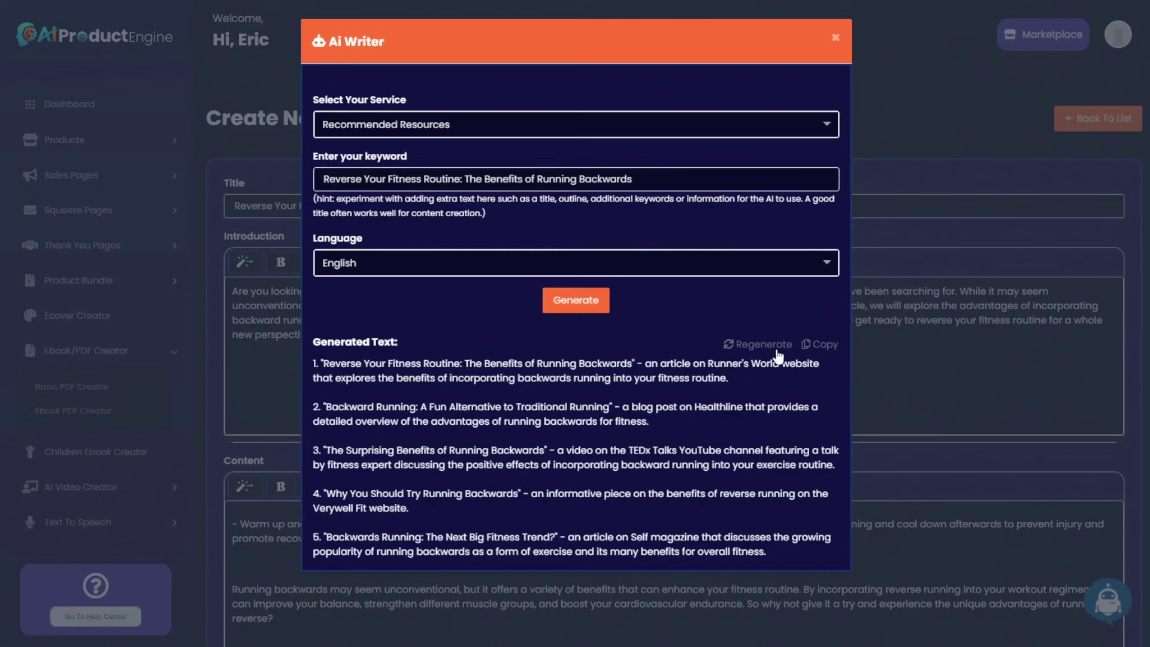
Step: Copy the generated list of resources into the PDF form's Recommended Resources section
left_click(818, 346)
left_click(896, 366)
scroll(393, 472, "down", 10)
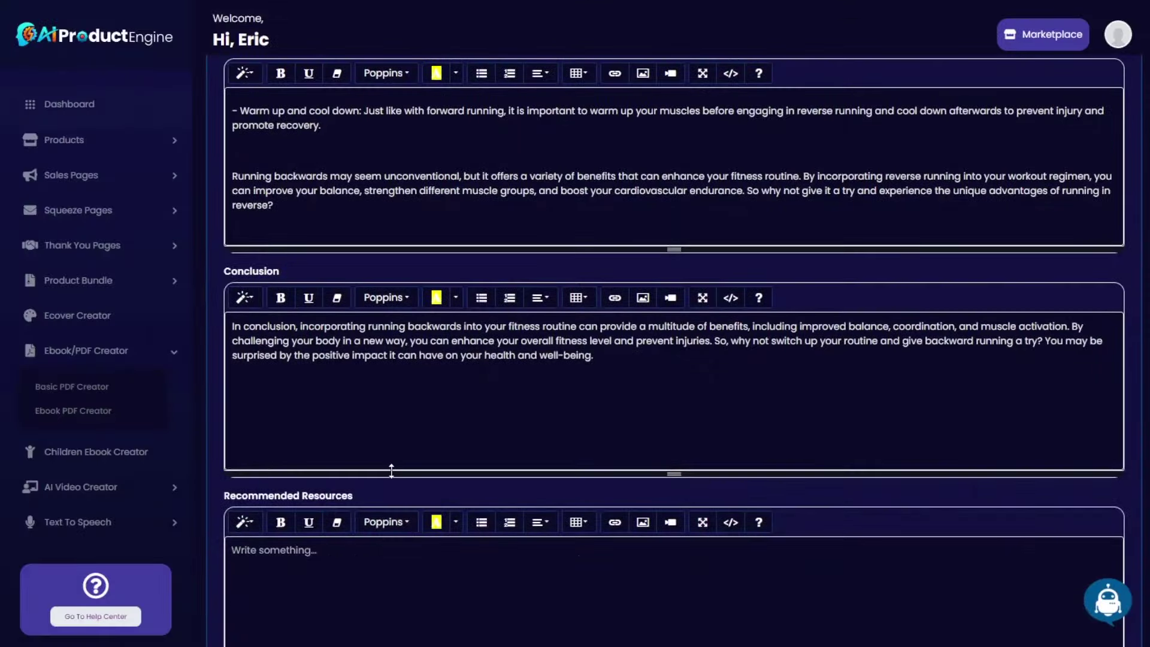
left_click(233, 206)
key("ctrl+v")
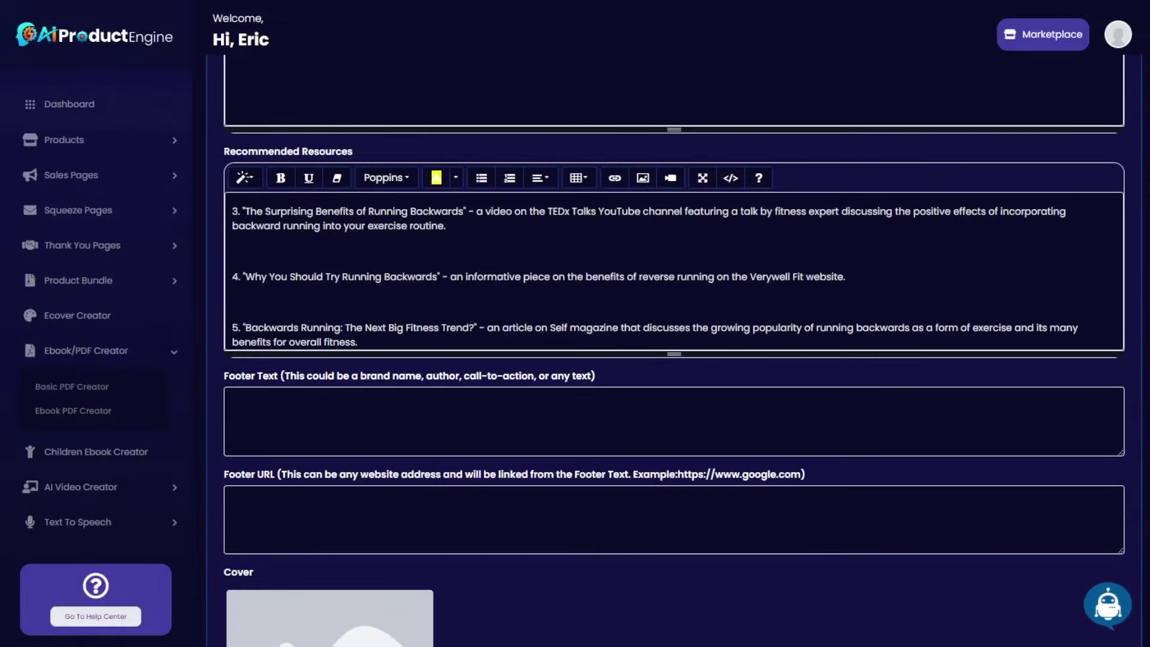
Step: Enter the author's first name in possessive form followed by "Backward Running Blueprint" as the footer text
scroll(439, 296, "up", 3)
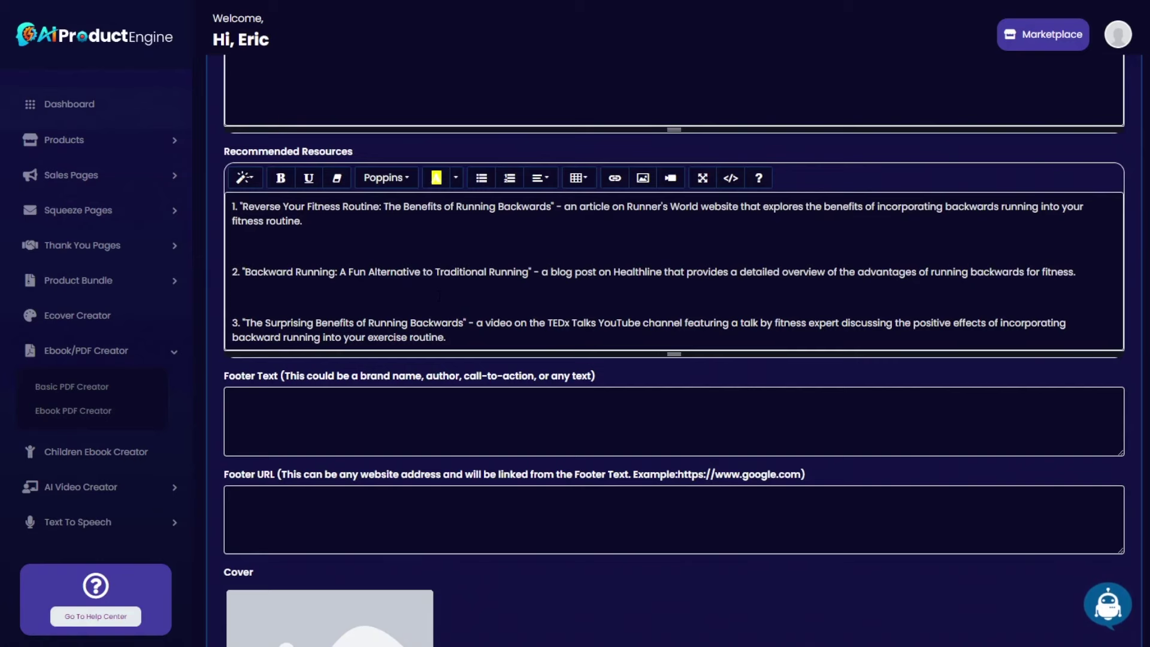
scroll(439, 296, "down", 3)
scroll(413, 243, "up", 4)
scroll(677, 336, "down", 3)
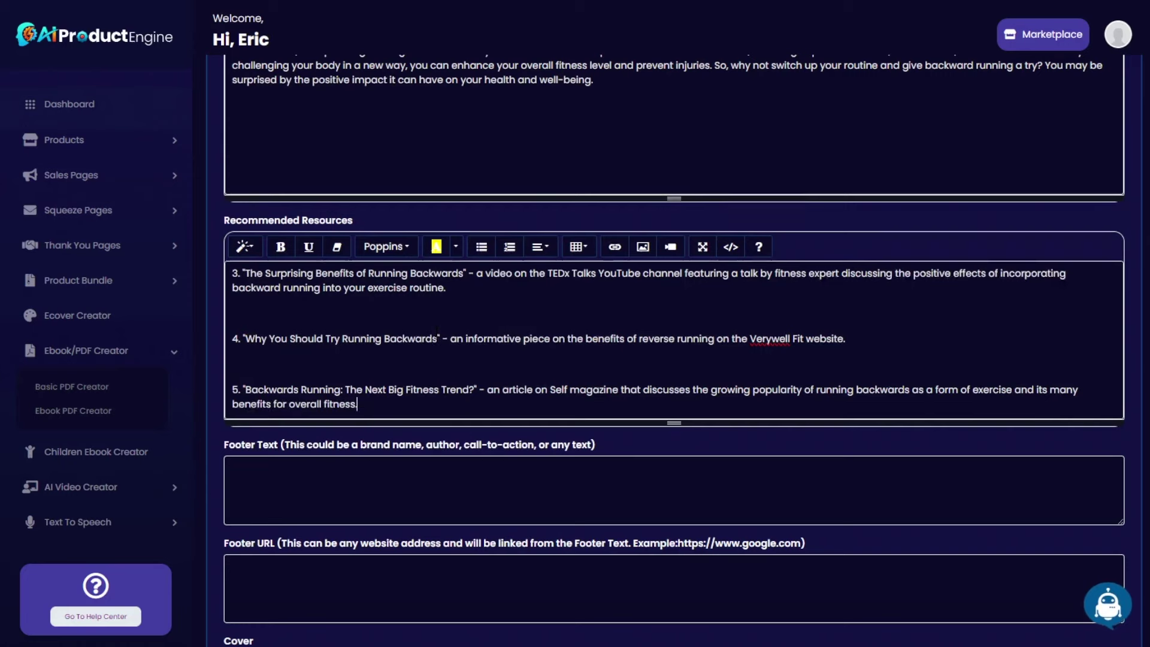
scroll(674, 335, "down", 2)
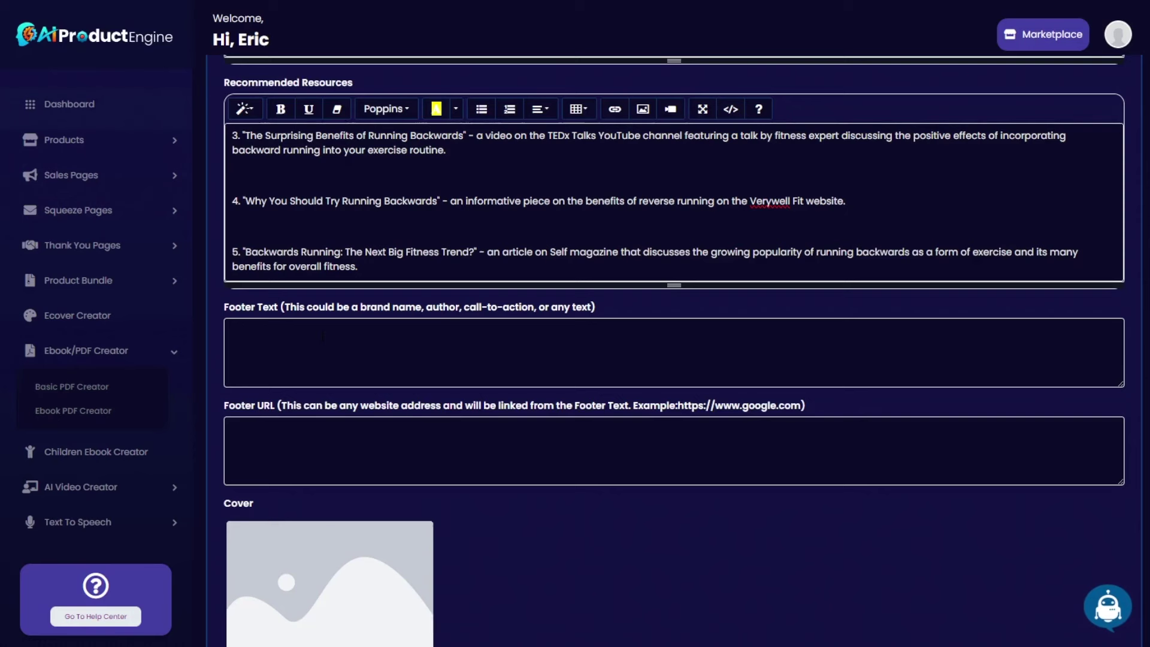
left_click(322, 337)
type("Eric's Backward Running Blueprint")
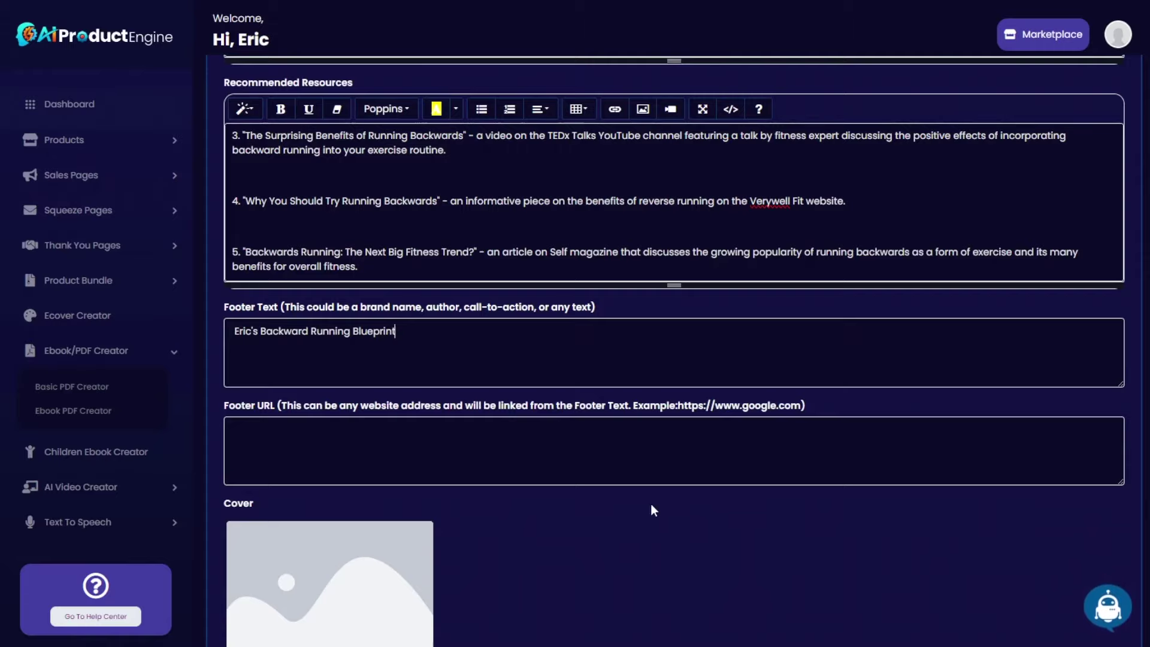
Step: Fill in the footer URL with the https address of the author's backward running website
scroll(654, 508, "up", 7)
scroll(550, 413, "down", 15)
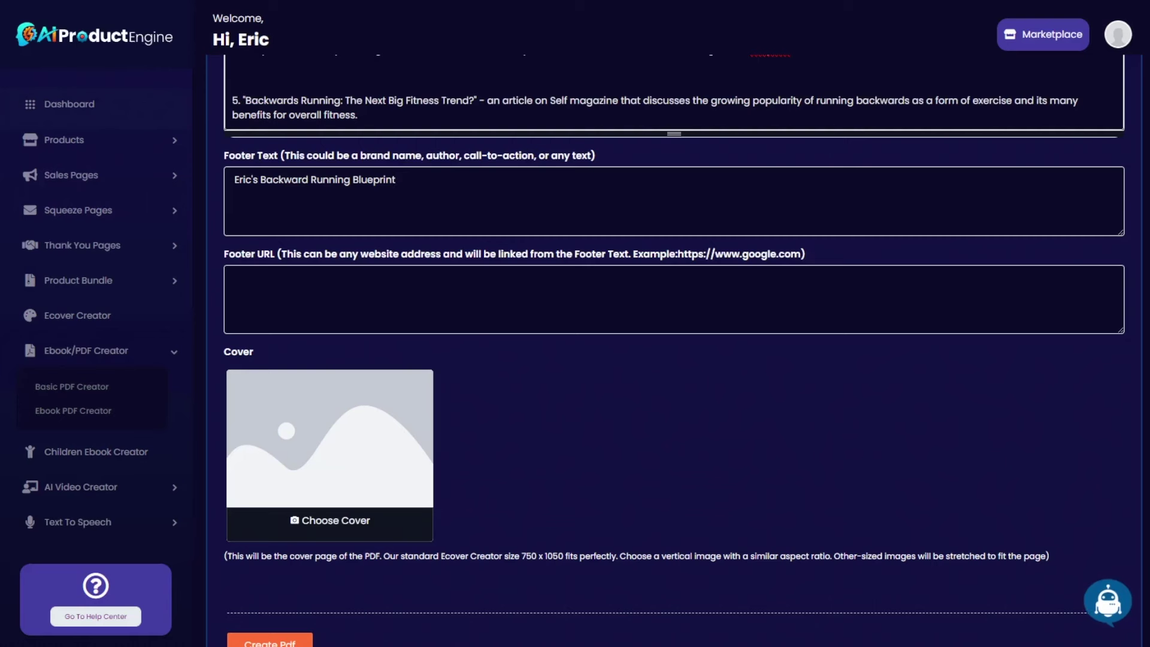
key("ctrl+v")
double_click(352, 278)
left_click(351, 277)
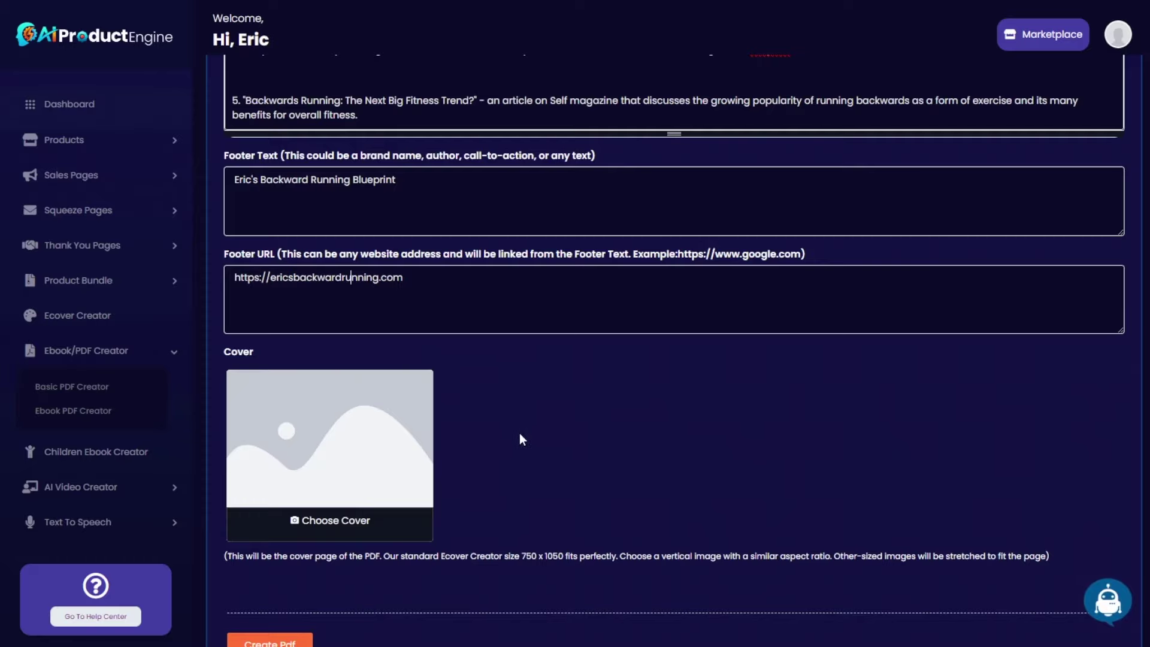
Step: Open the Ecover Creator in a separate browser tab and switch to it
scroll(518, 432, "down", 1)
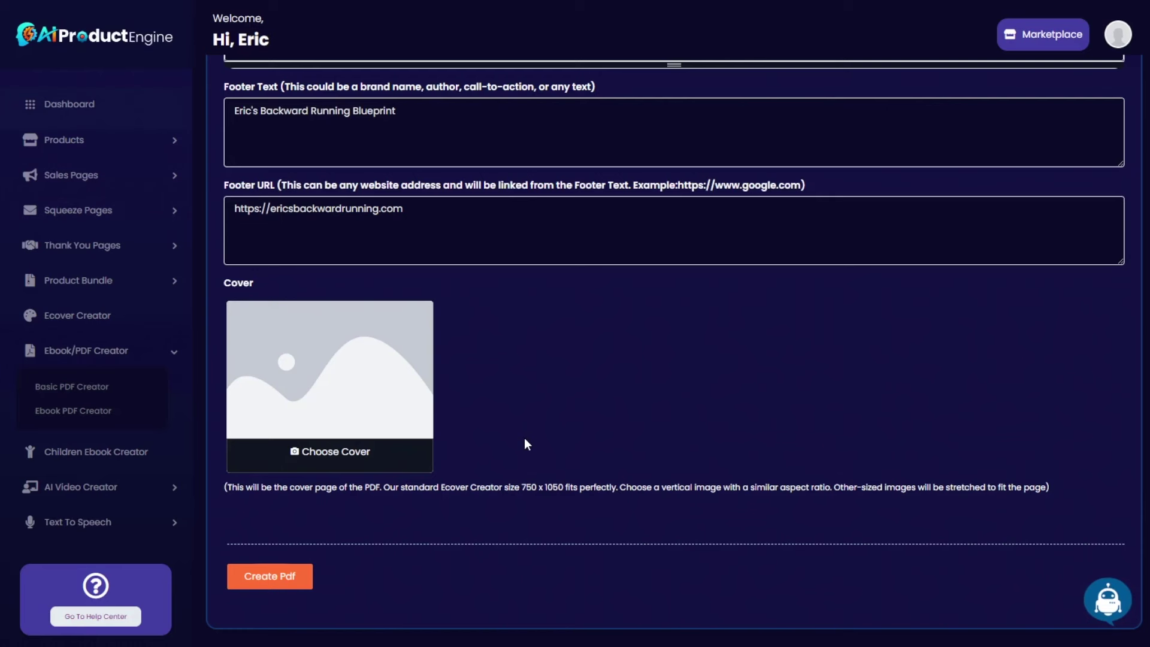
right_click(91, 318)
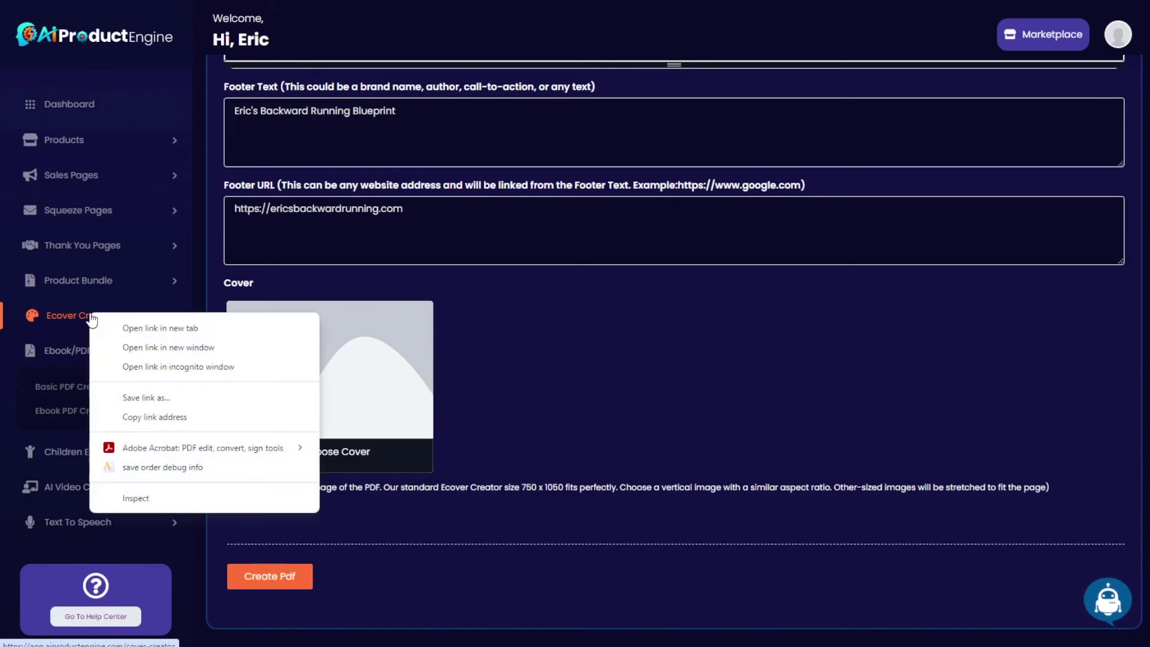
left_click(151, 329)
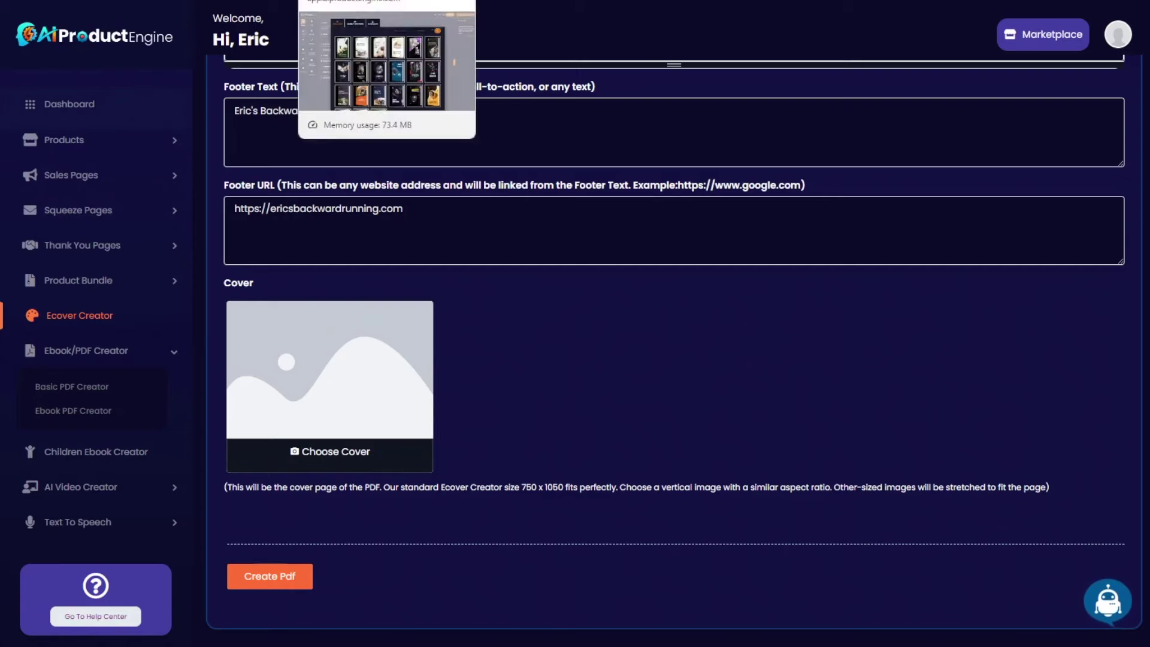
left_click(360, 1)
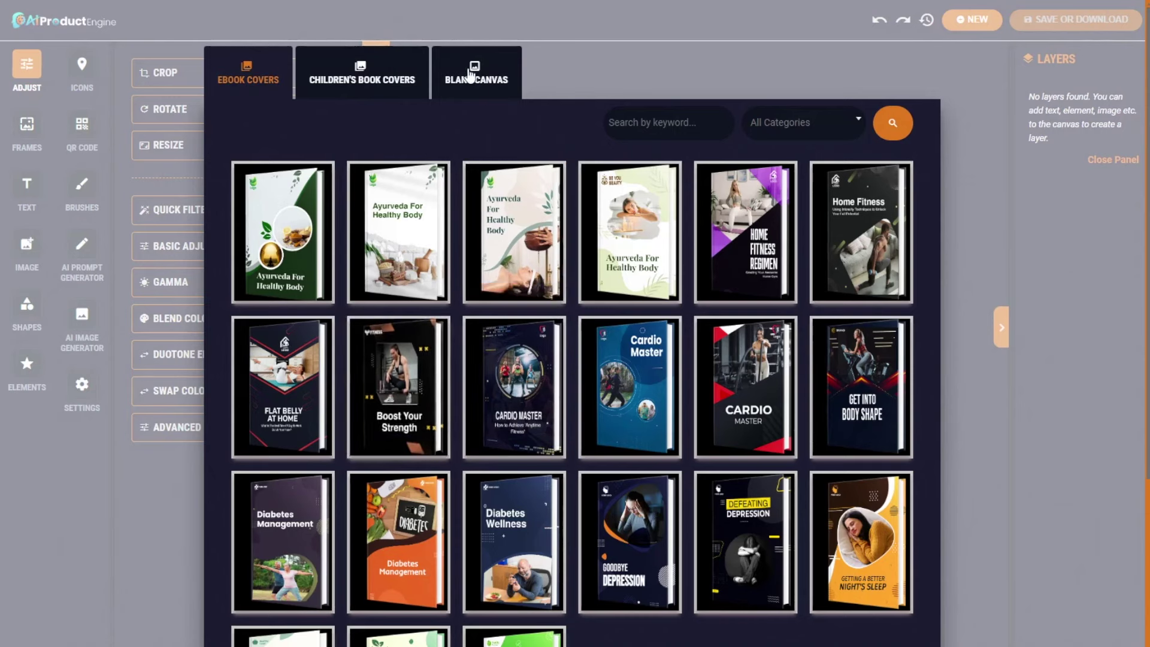
Step: Filter the ebook covers by the Cardio Master category and open the flat blue Cardio Master cover with the runners
left_click(790, 126)
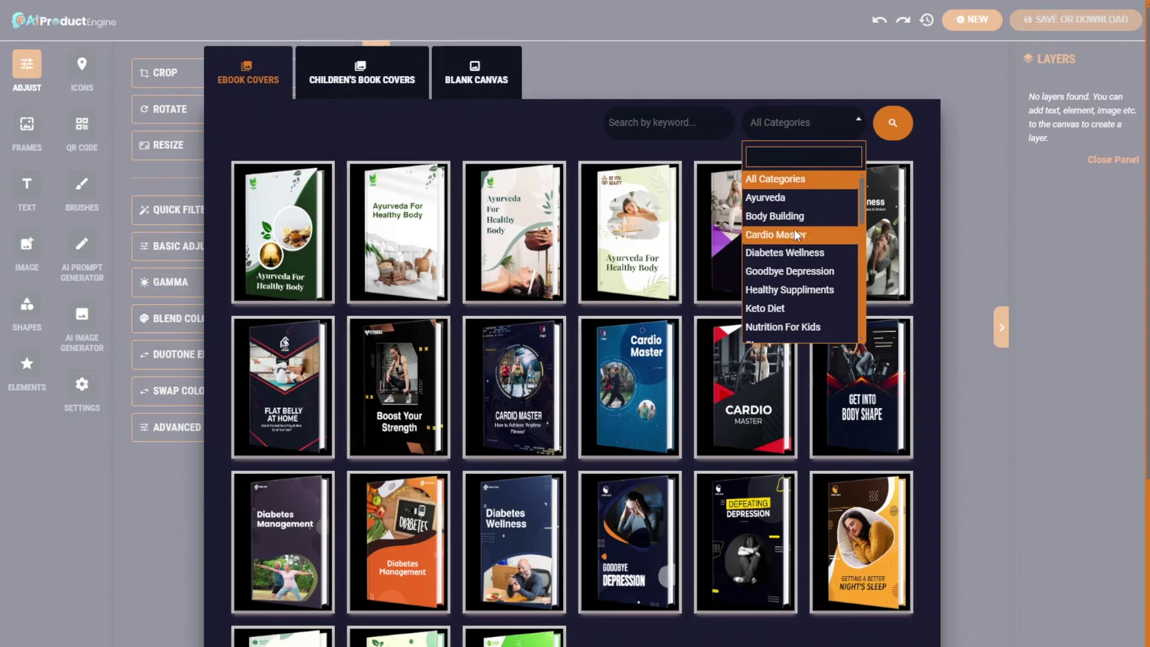
left_click(768, 240)
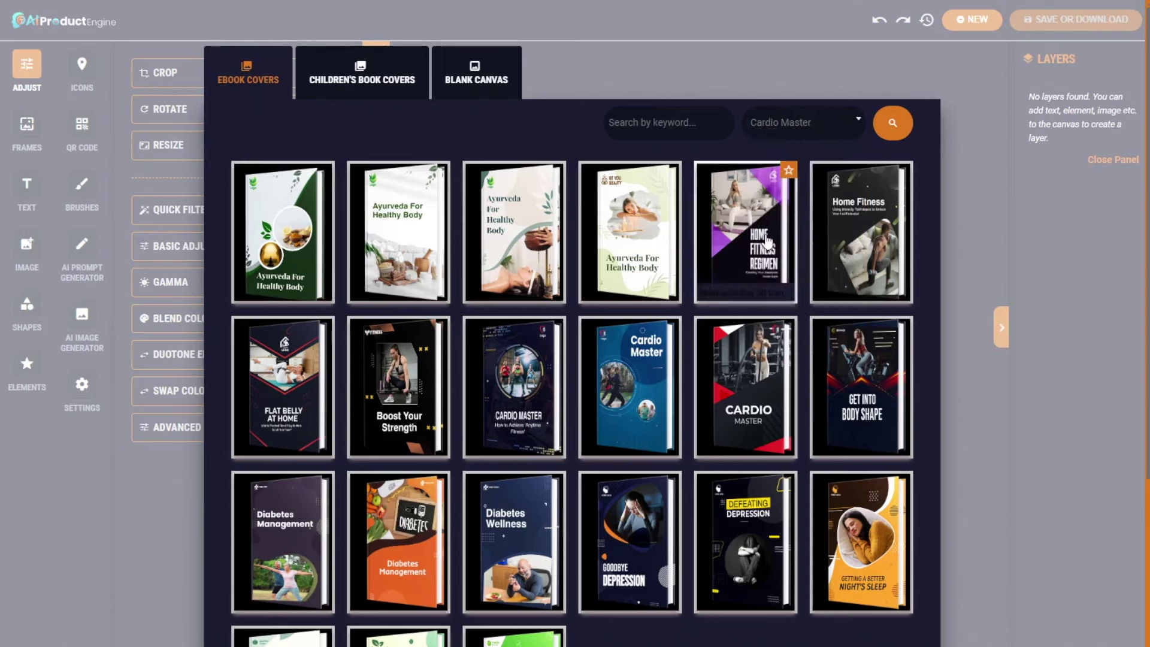
left_click(893, 123)
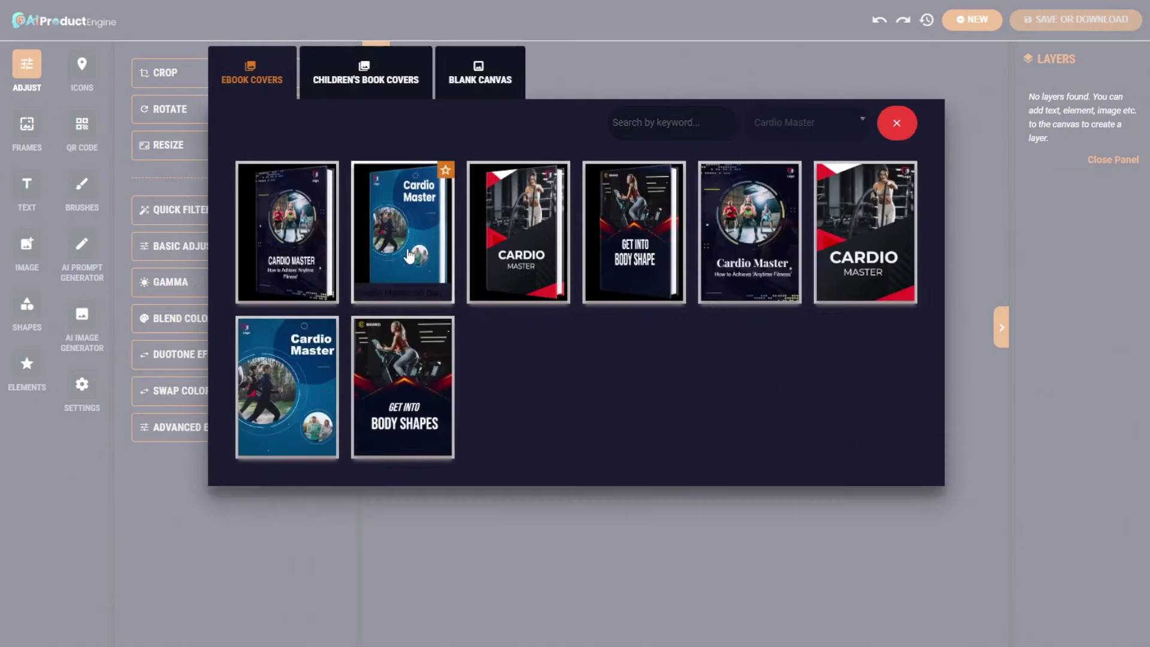
left_click(277, 379)
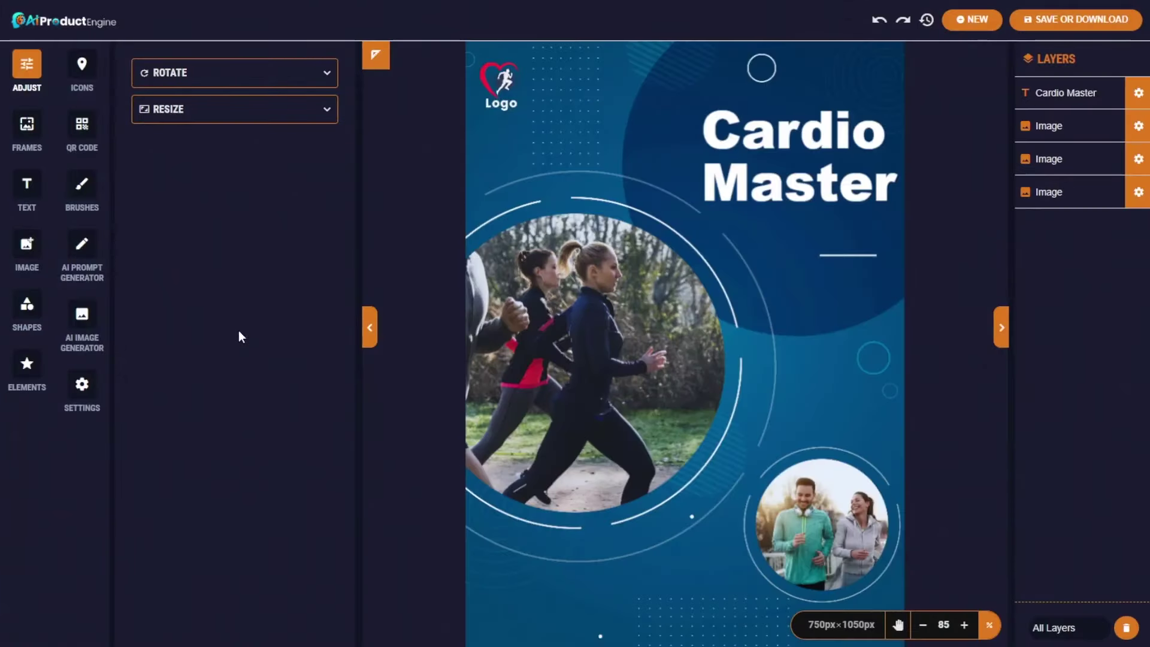
Step: Examine the options of the AI Prompt Generator and the AI Image Generator
left_click(82, 250)
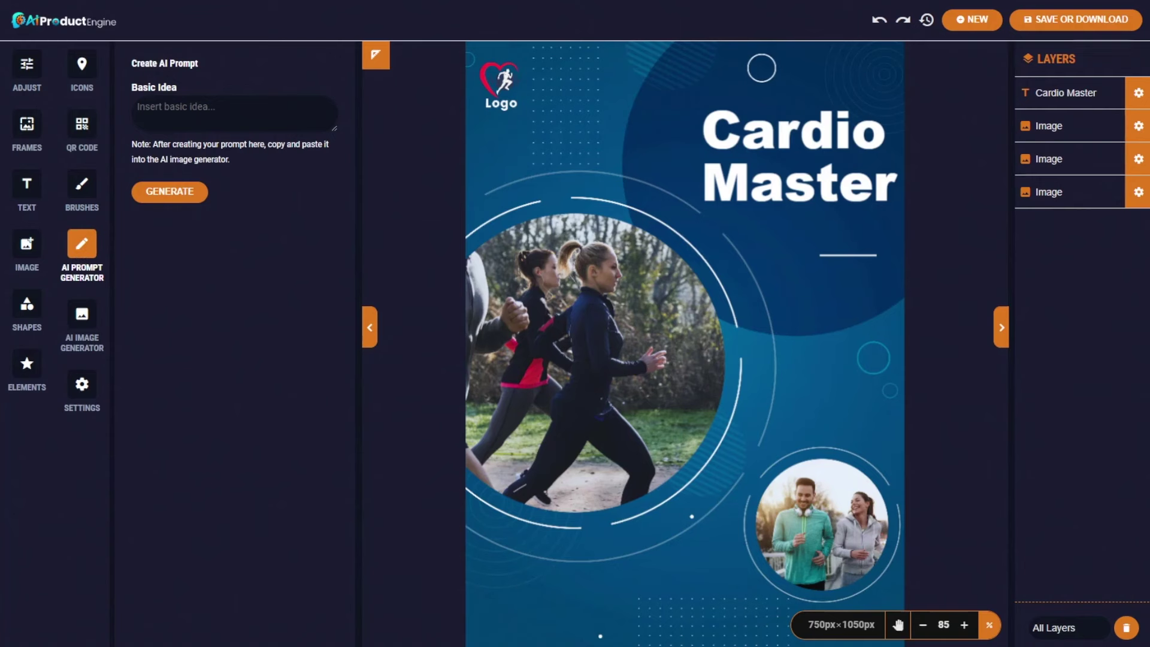
left_click(84, 321)
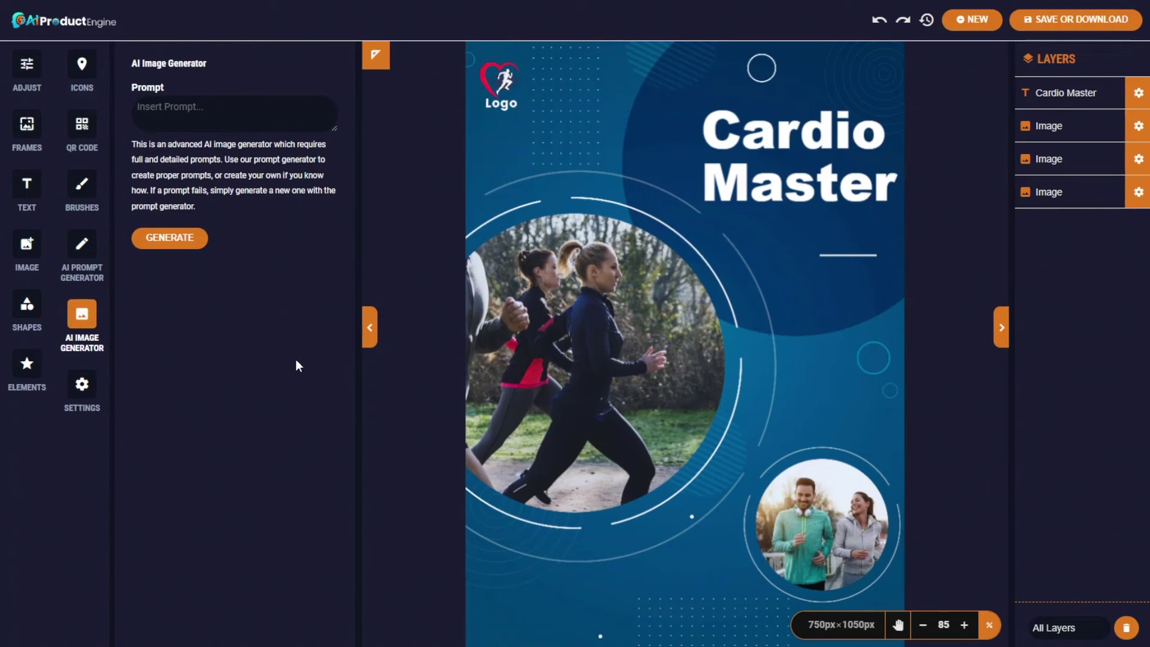
Step: Flip the cover's runner photo graphic horizontally and shift it slightly down and to the left
left_click(565, 292)
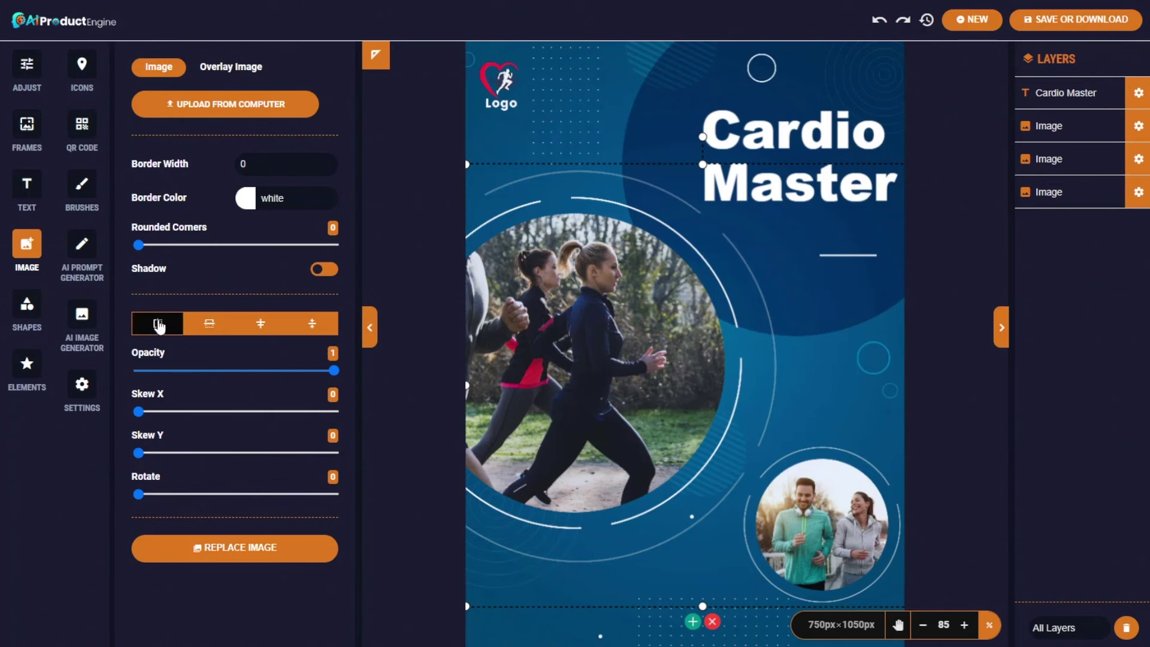
left_click(158, 325)
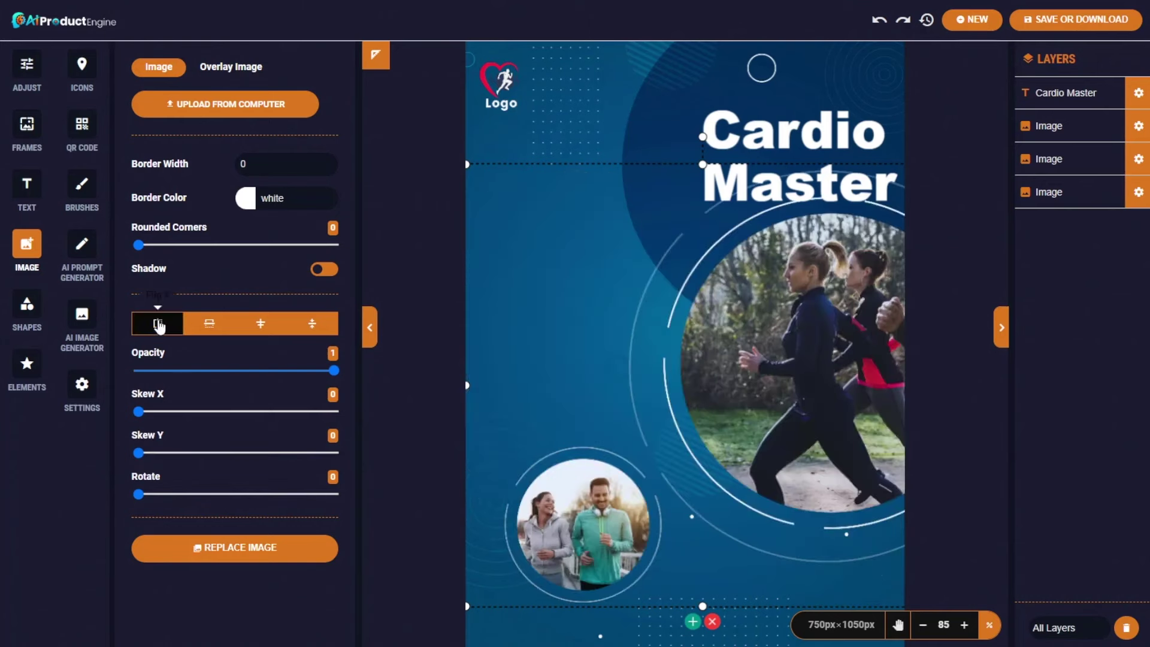
left_click_drag(768, 314, 747, 338)
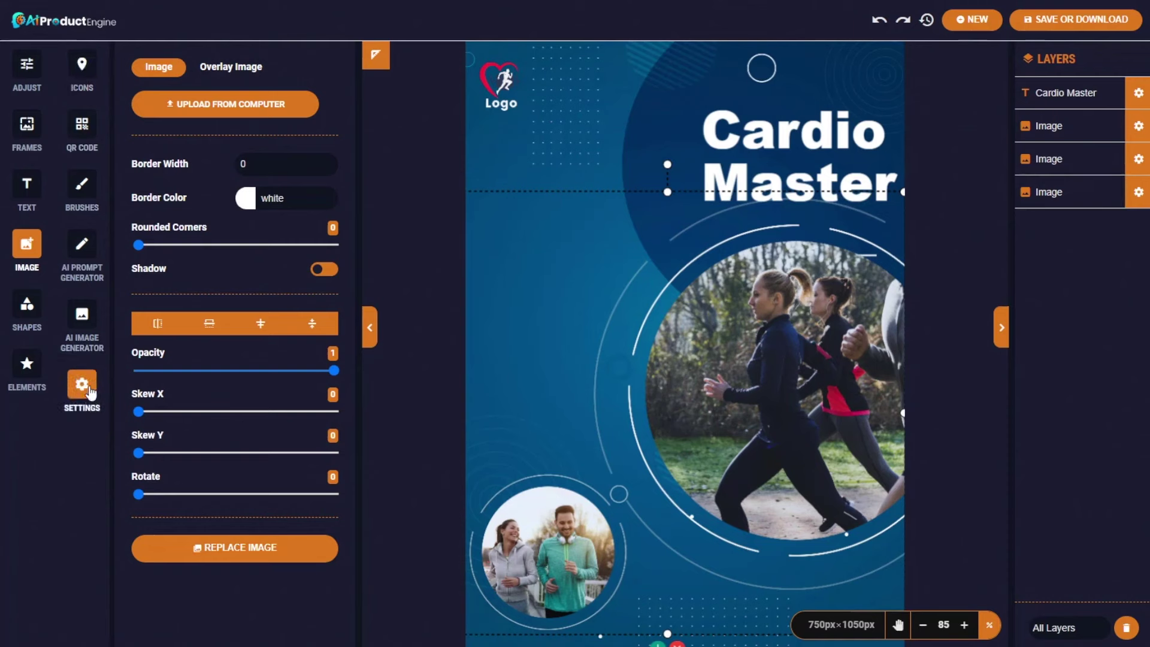
Step: Add a right-pointing arrow element, enlarge it and place it from the cover's left edge toward the runners
left_click(85, 71)
left_click(27, 366)
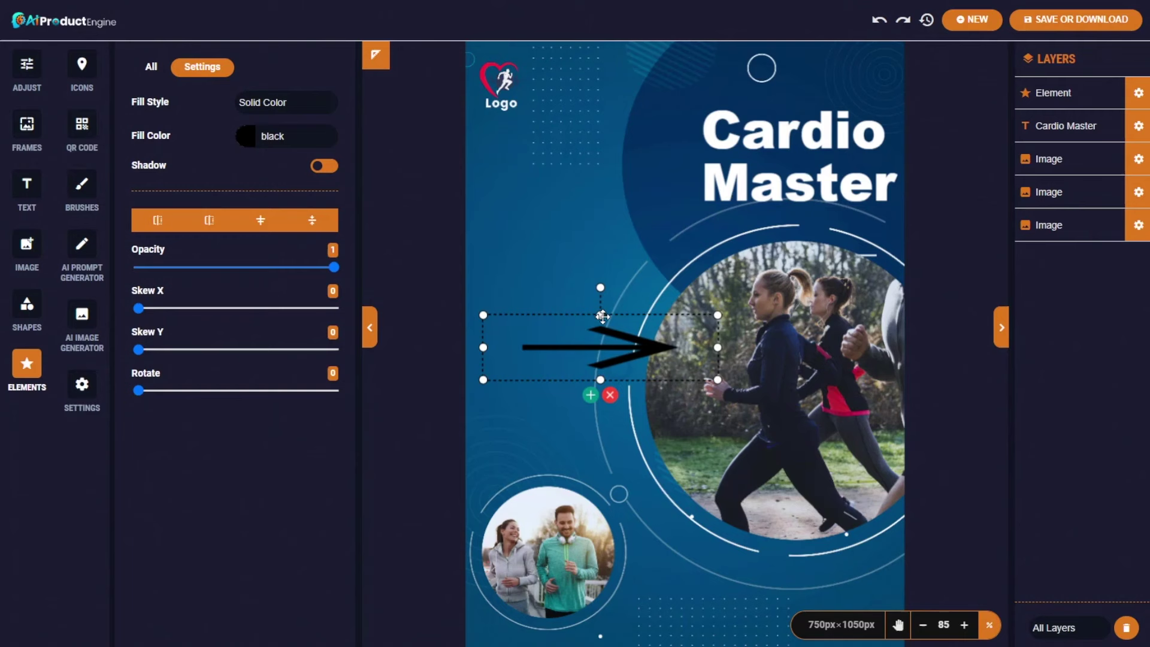
left_click_drag(480, 336, 373, 382)
left_click_drag(649, 371, 599, 376)
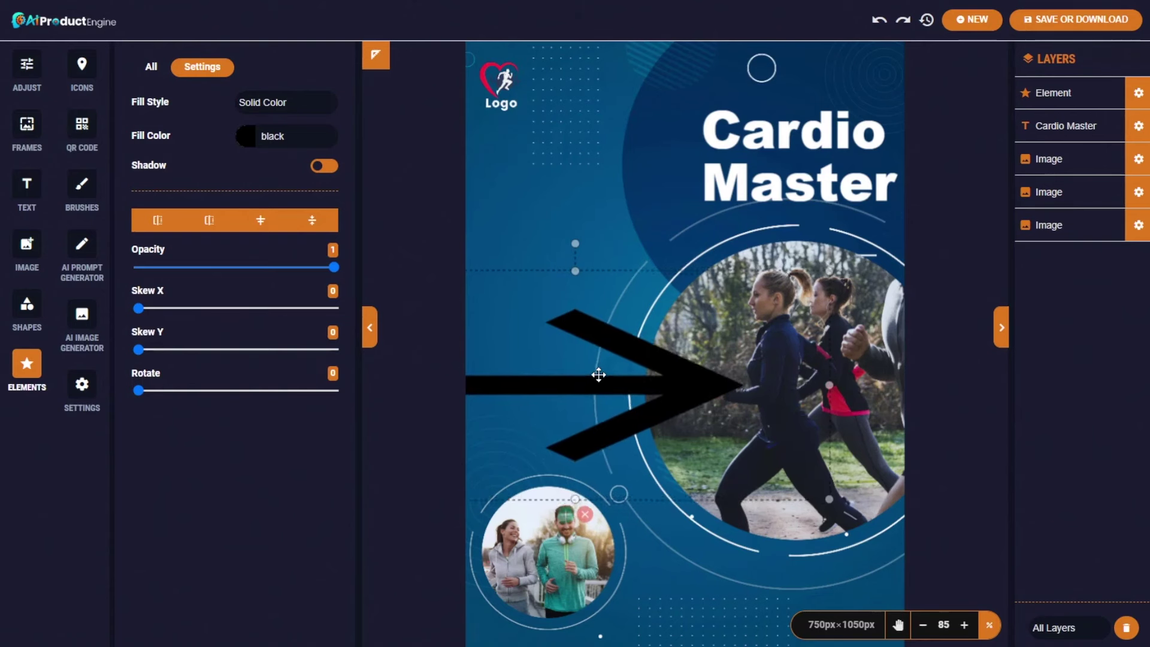
Step: Set the arrow's fill color to red #f44336
left_click(265, 136)
left_click(272, 178)
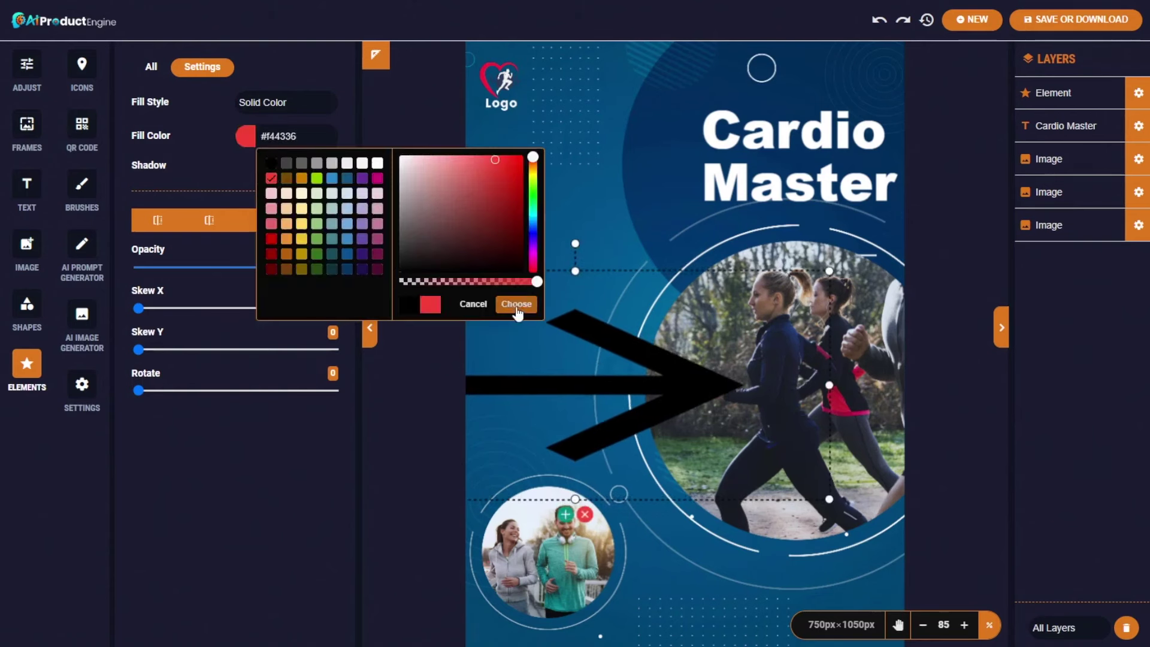
left_click(516, 303)
Step: Delete the logo image from the cover's upper corner
left_click(504, 73)
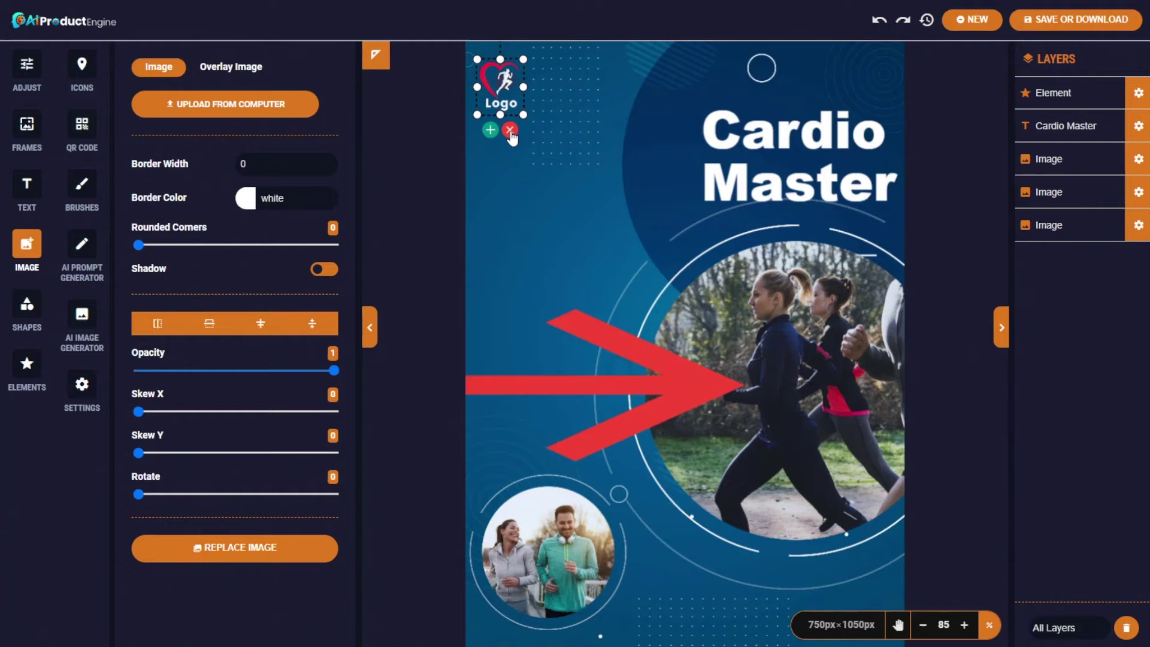
left_click(510, 130)
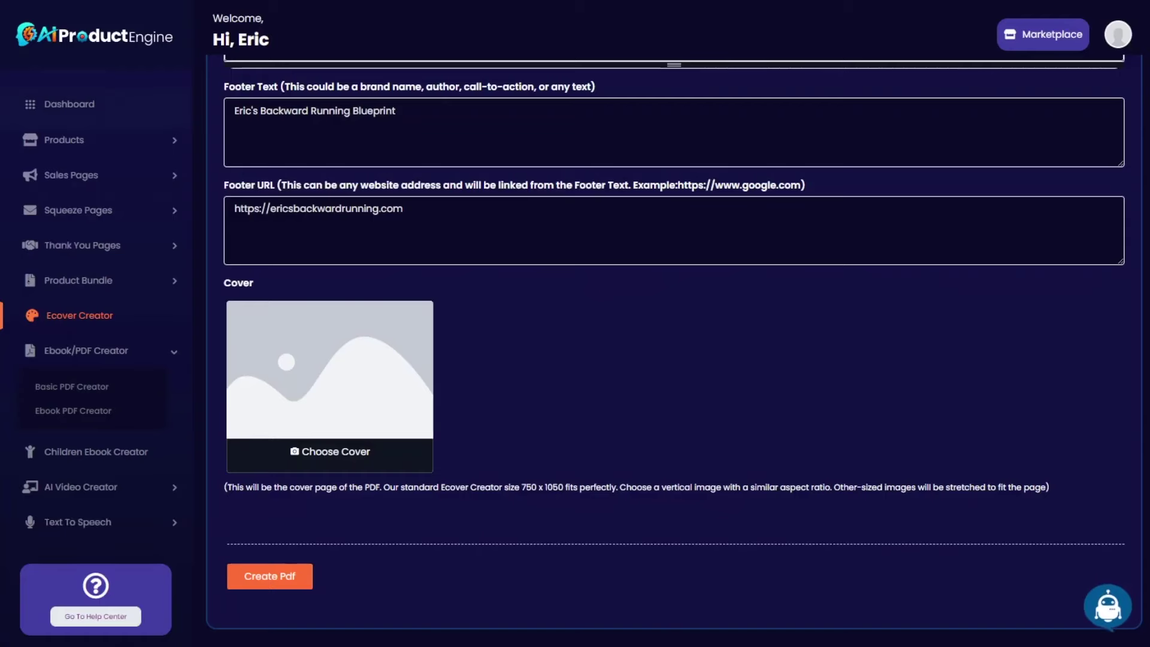
Step: Replace the cover's Cardio Master text with the PDF title "Reverse Your Fitness Routine: The Benefits of Running Backwards", copied from the Create New PDF form
scroll(674, 353, "up", 10)
key("ctrl+a")
key("ctrl+c")
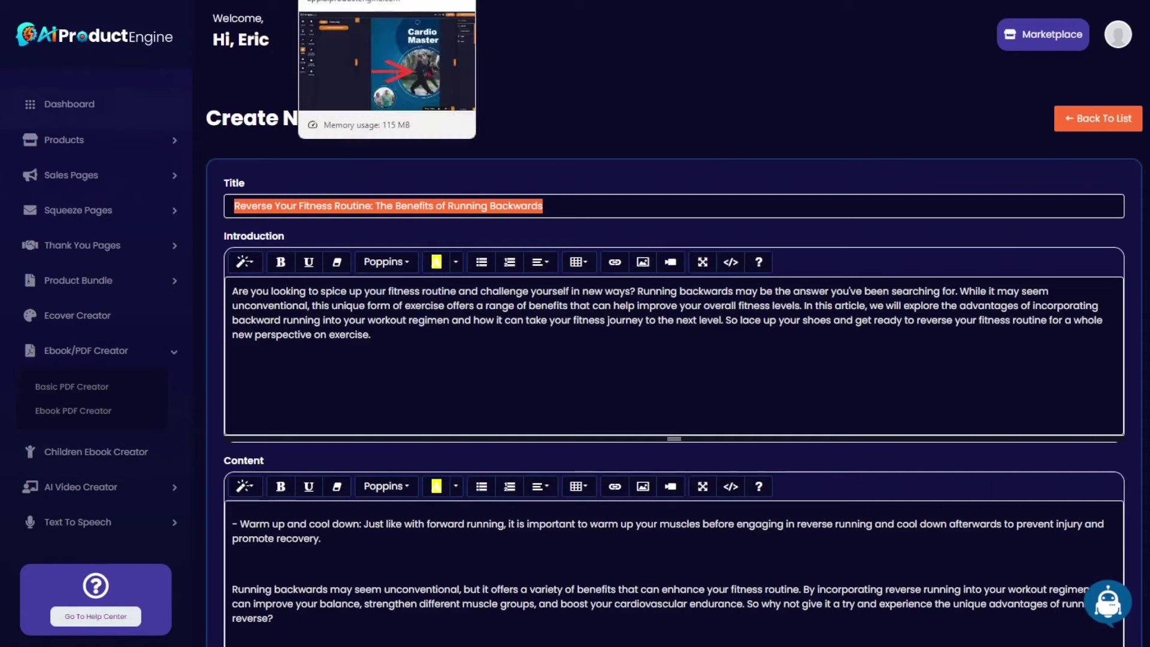
left_click(387, 1)
double_click(737, 138)
left_click(750, 193)
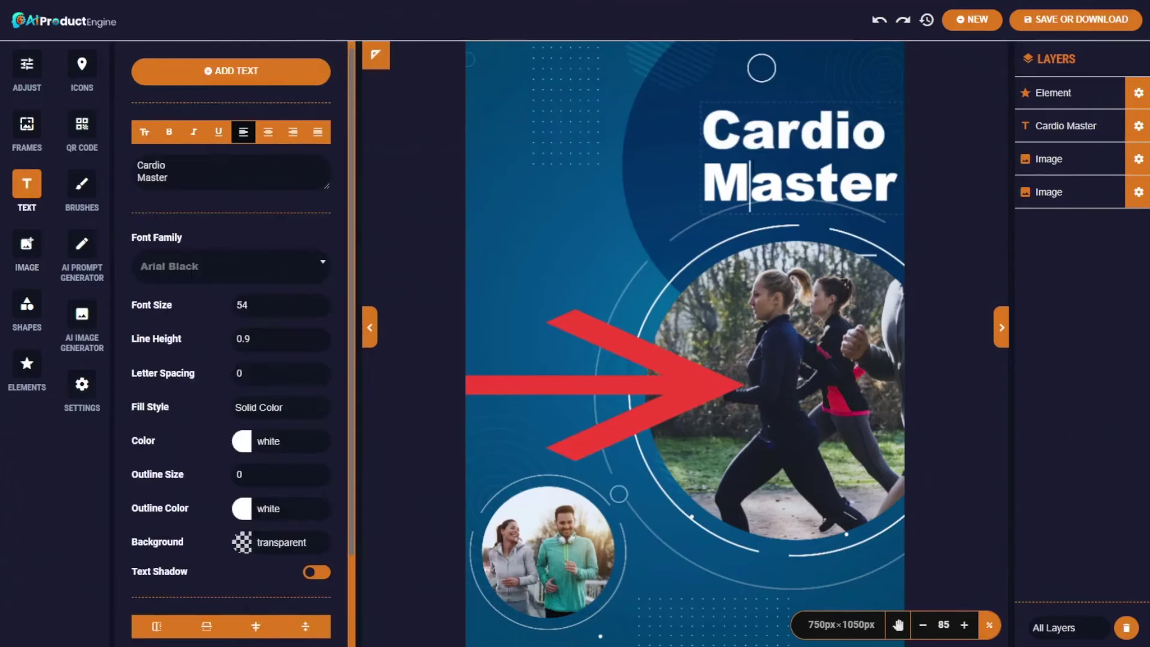
key("ctrl+a")
key("ctrl+v")
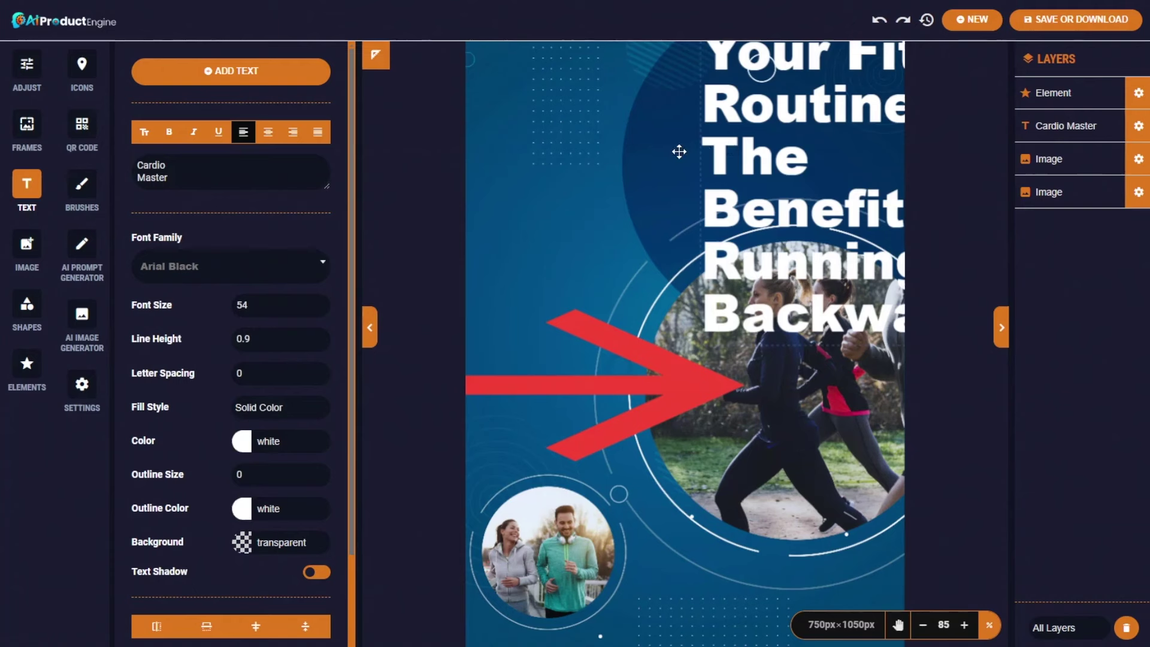
Step: Set the cover title's font size to 32, then shift it toward the left edge and widen its box to span the cover
double_click(242, 305)
type("32")
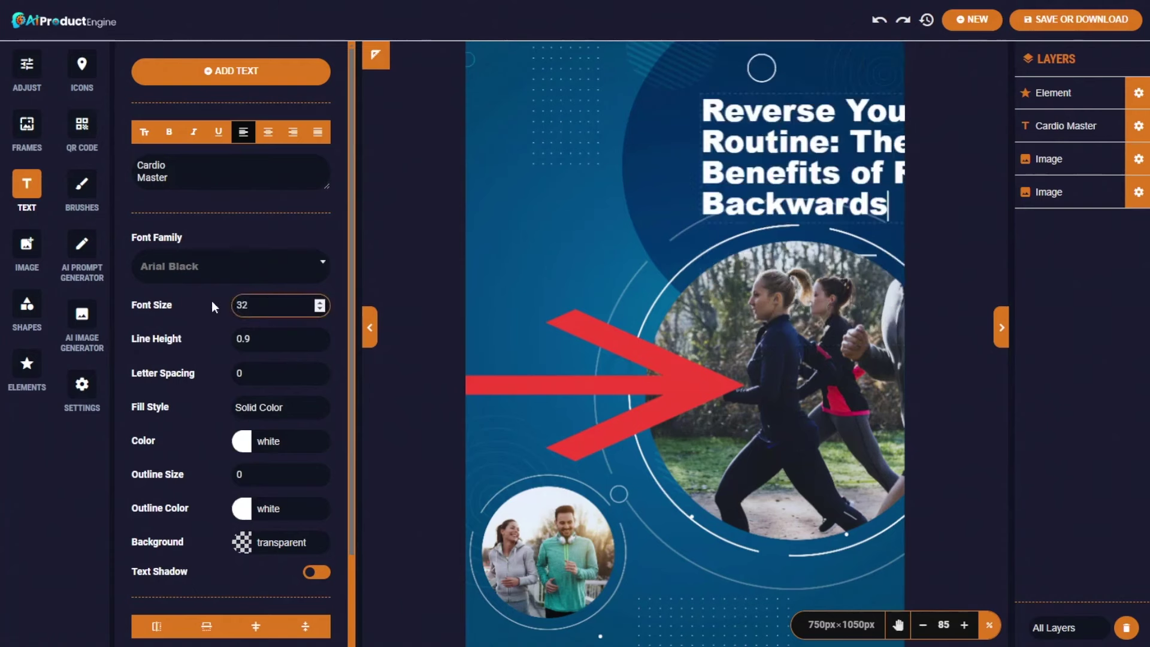
left_click(794, 148)
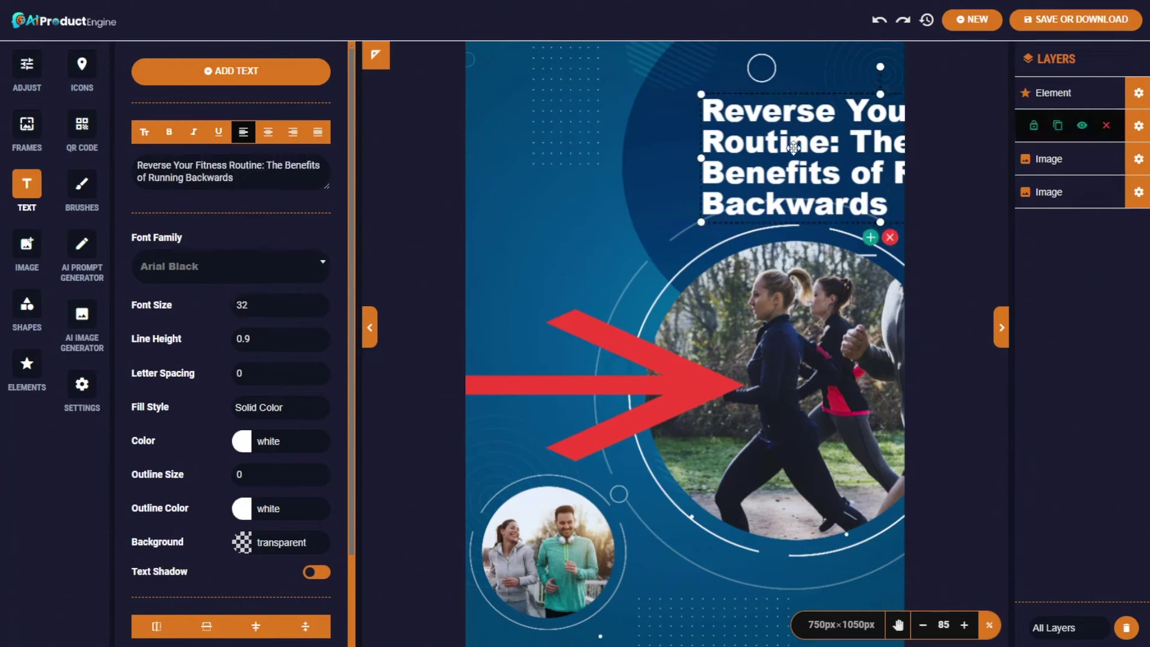
left_click_drag(794, 147, 590, 148)
left_click_drag(855, 158, 889, 157)
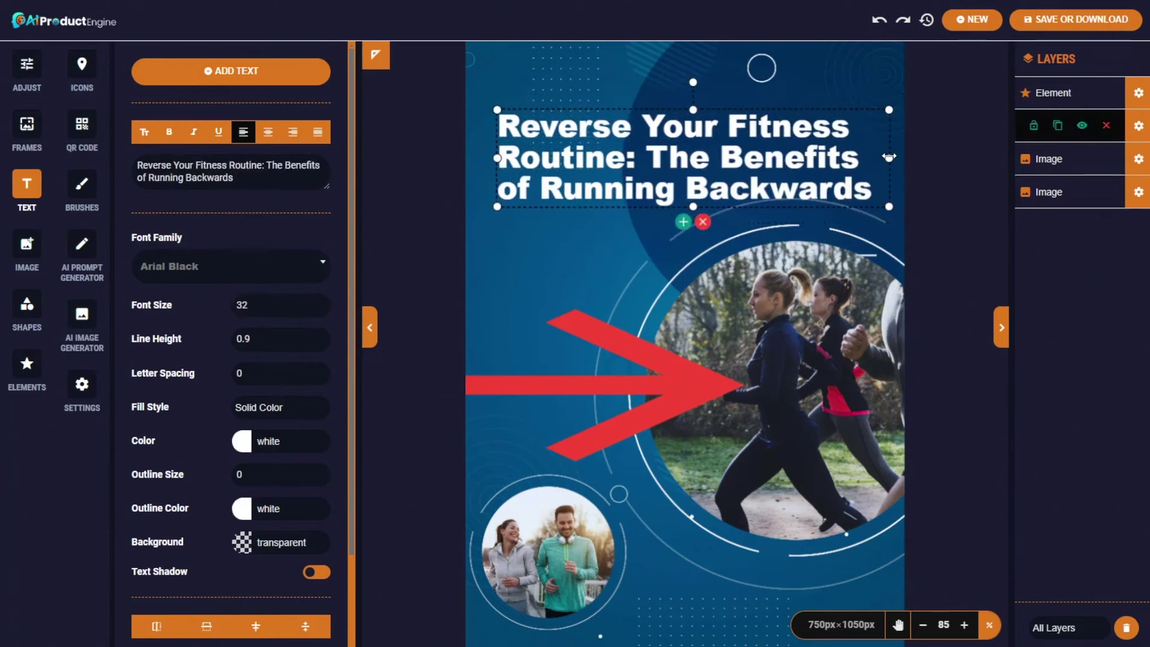
Step: Break the cover title after "Routine:" and set its font size to 25
left_click(648, 119)
key("Return")
left_click_drag(648, 118, 499, 84)
left_click(321, 308)
left_click(321, 308)
left_click(321, 308)
left_click(321, 308)
left_click(321, 308)
left_click(321, 308)
left_click(321, 308)
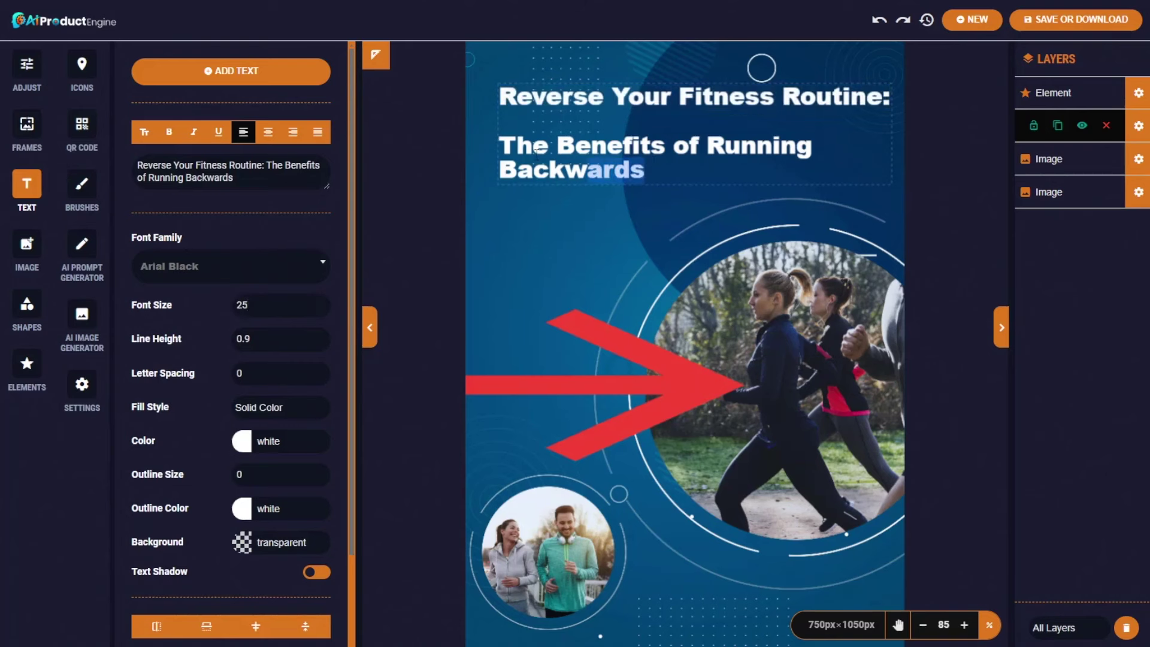
Step: Remove "The Benefits of Running Backwards" from the title text and center the remaining line near the cover's top
left_click_drag(537, 150, 500, 146)
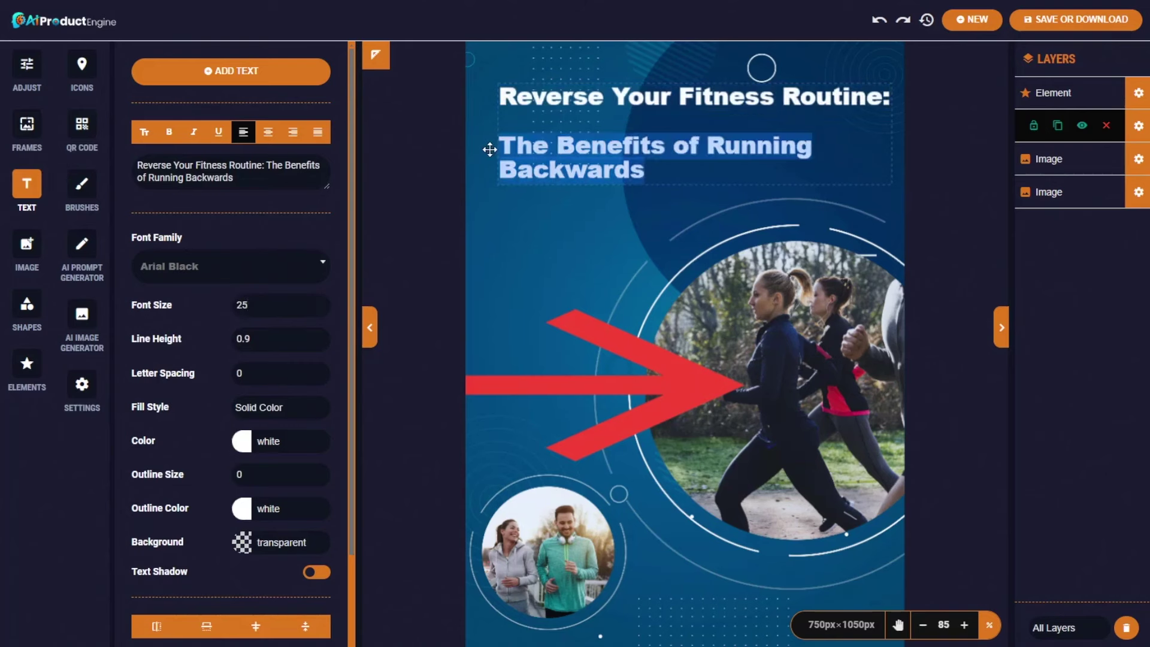
key("Delete")
left_click(550, 120)
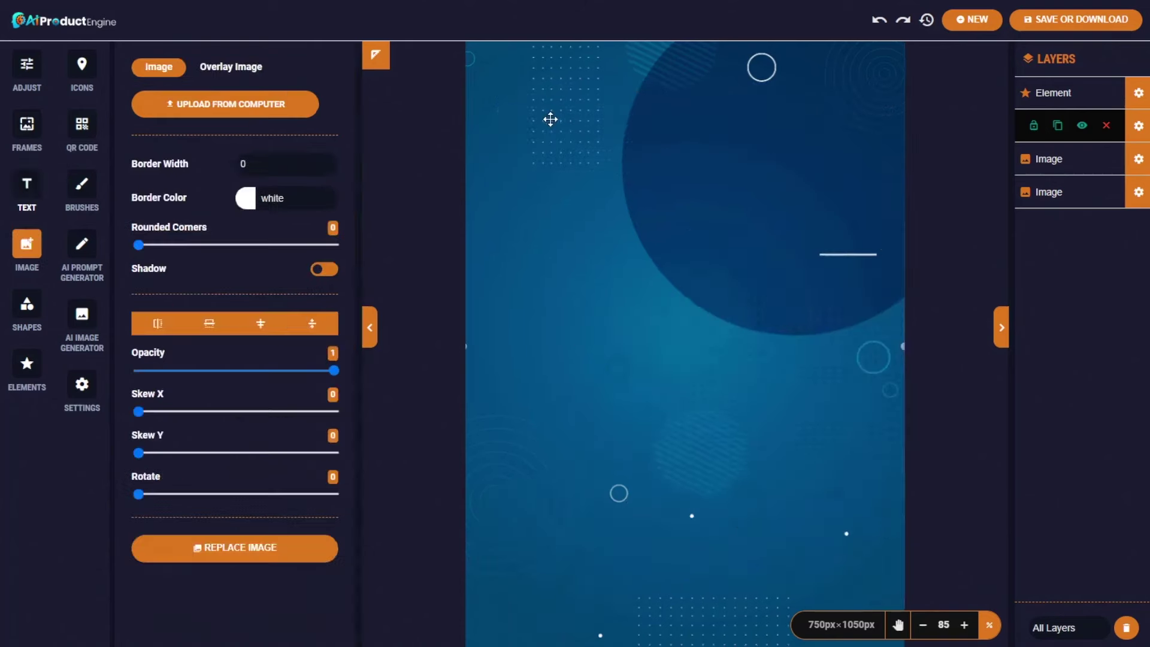
left_click(716, 97)
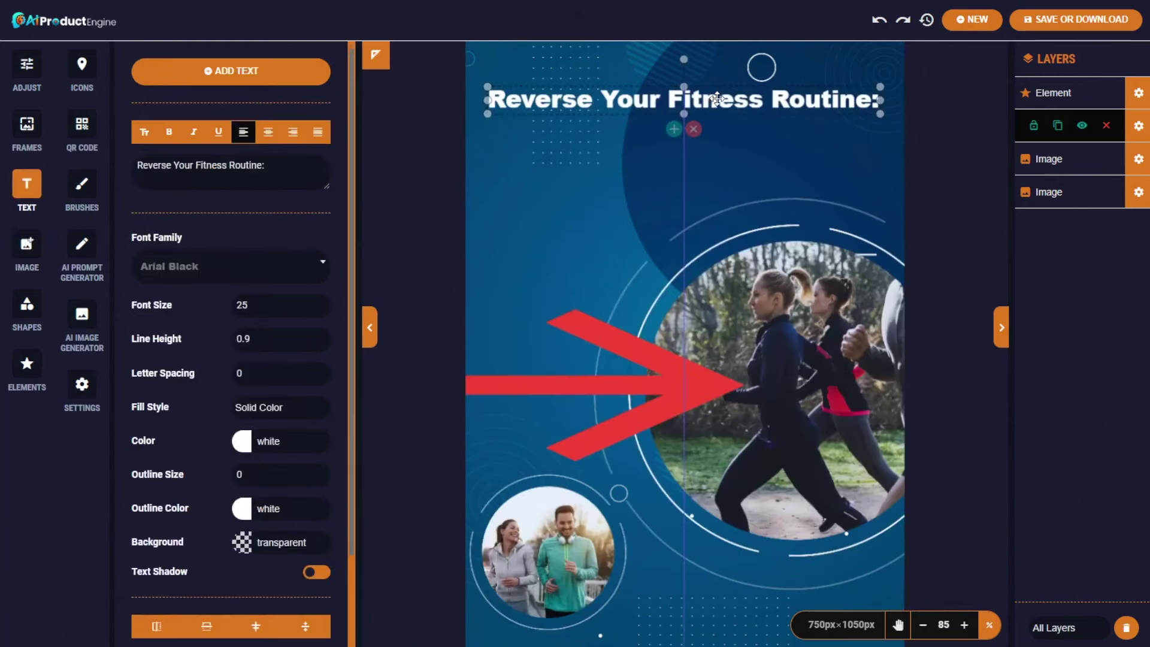
left_click_drag(717, 98, 720, 96)
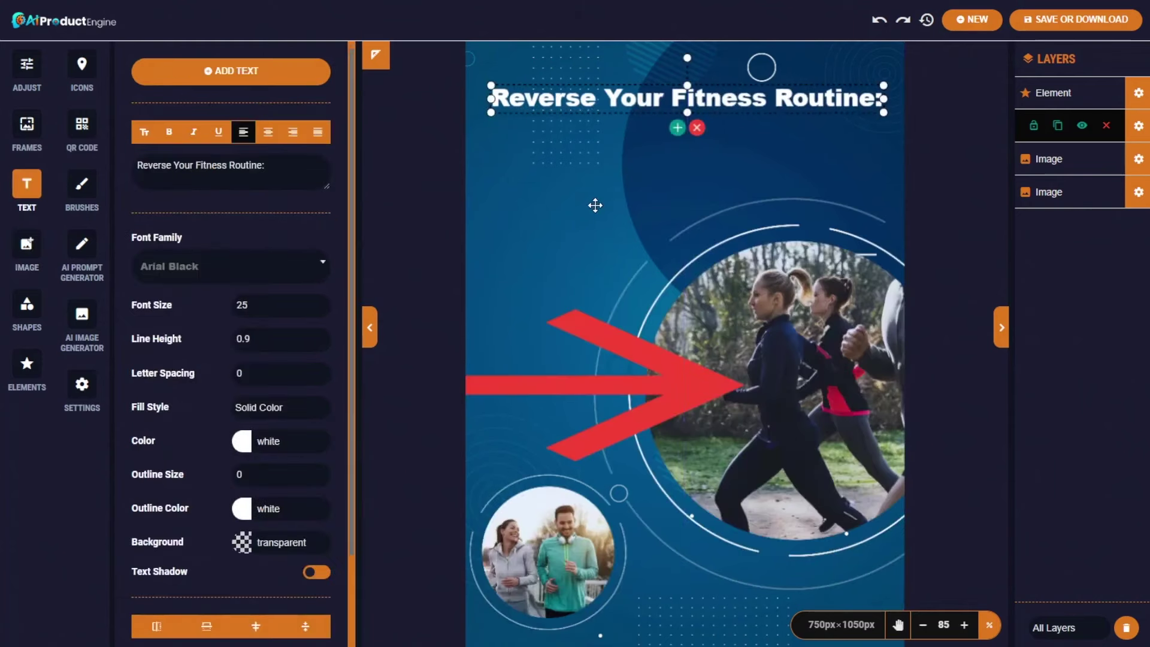
Step: Add a second text object to the cover reading "The Benefits of Running Backwards", using the copied title without its first part
left_click(231, 71)
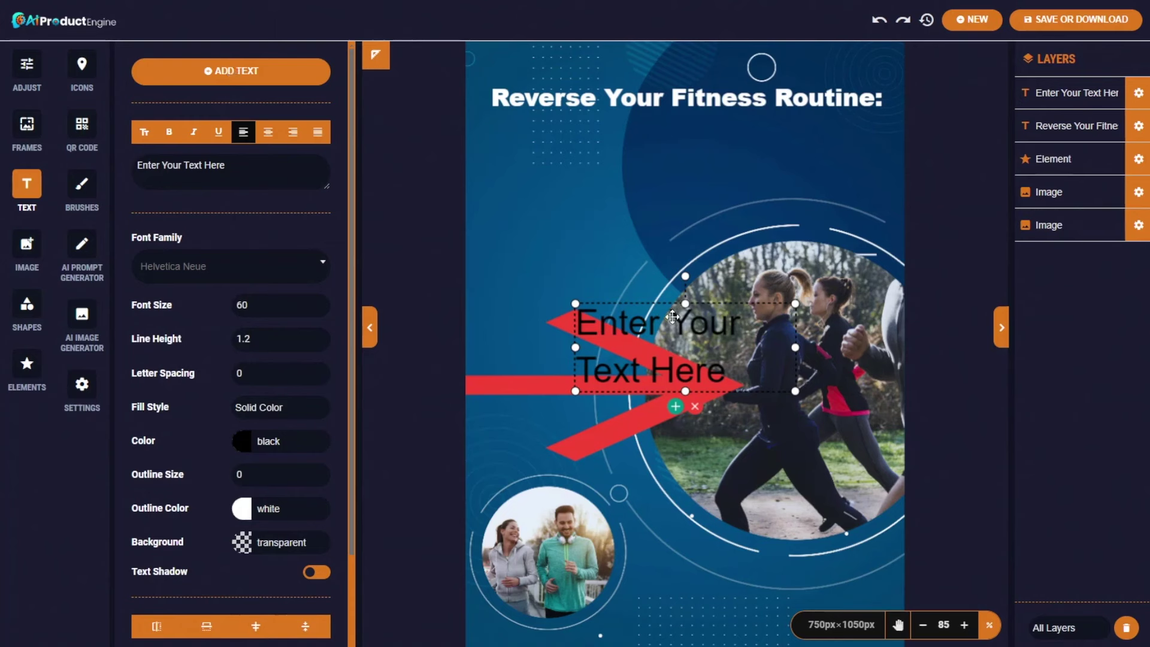
double_click(673, 317)
key("ctrl+a")
key("ctrl+v")
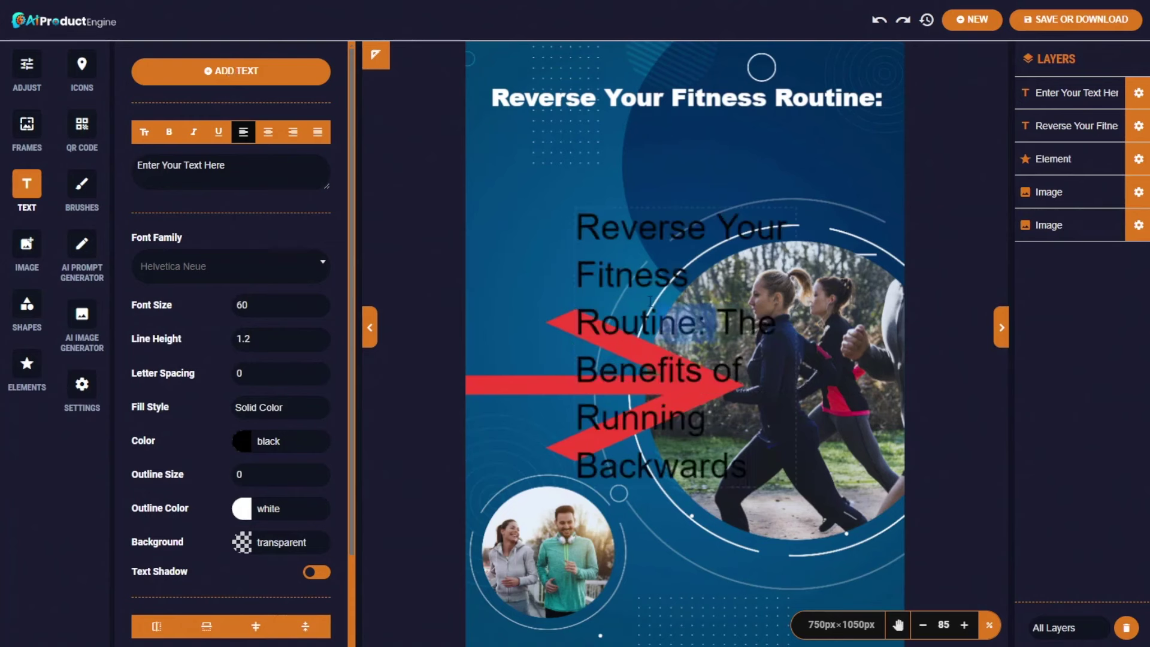
left_click_drag(696, 324, 584, 224)
key("BackSpace")
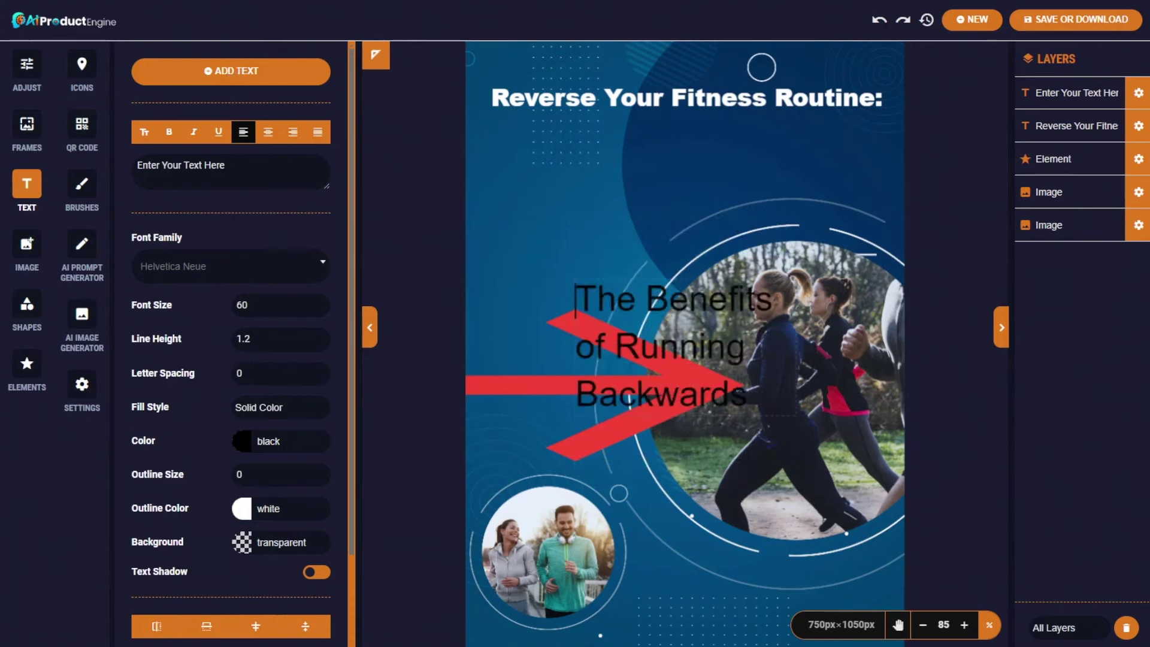
Step: Format the "The Benefits of Running Backwards" text with font size 67, bold and color #eeeeee
left_click(322, 302)
left_click(322, 303)
left_click(322, 303)
left_click(322, 303)
left_click(322, 303)
left_click(322, 303)
left_click(322, 302)
left_click(168, 132)
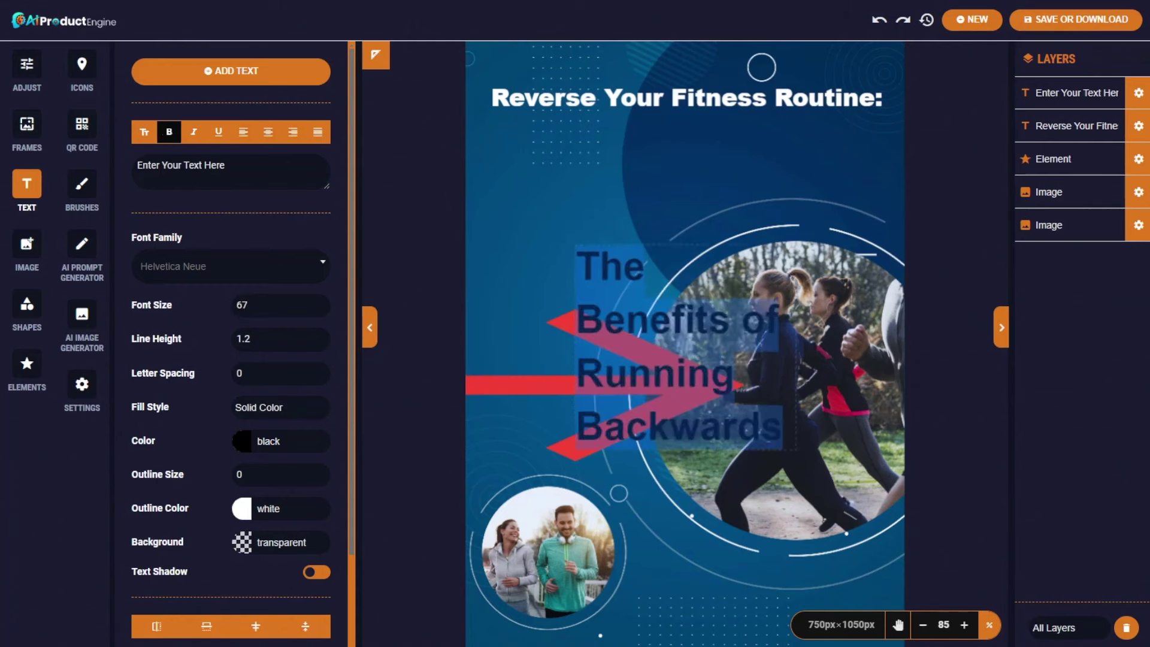
left_click(242, 441)
left_click(348, 475)
left_click(519, 607)
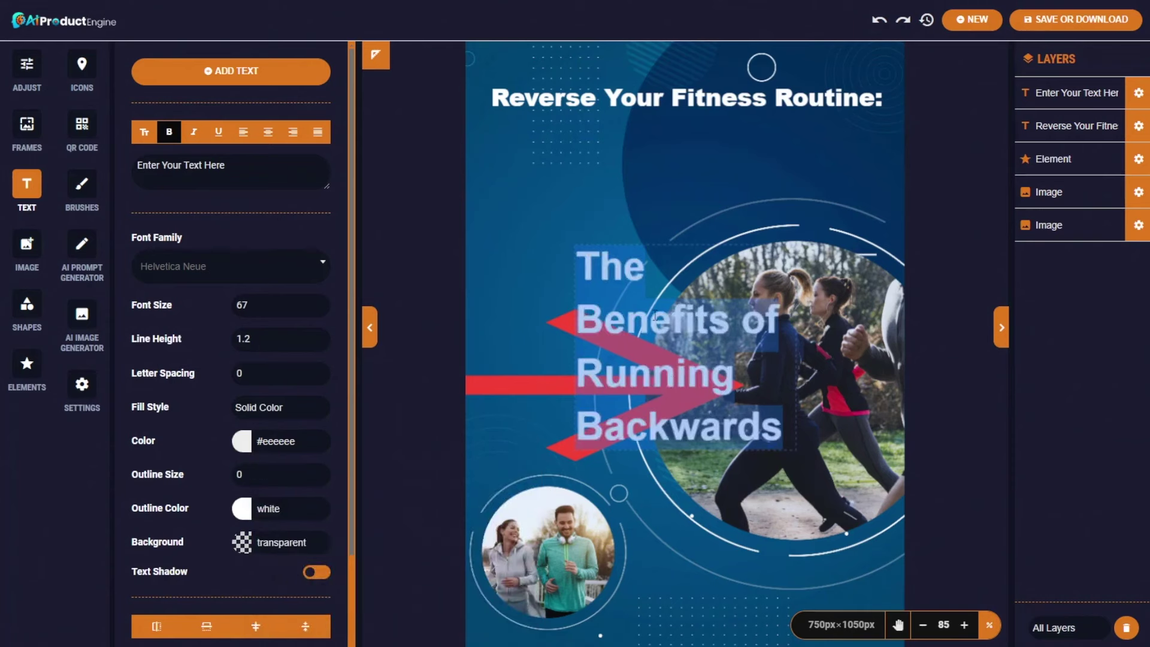
Step: Place the new subtitle text on two lines directly below "Reverse Your Fitness Routine:" and center-align it
left_click(1138, 125)
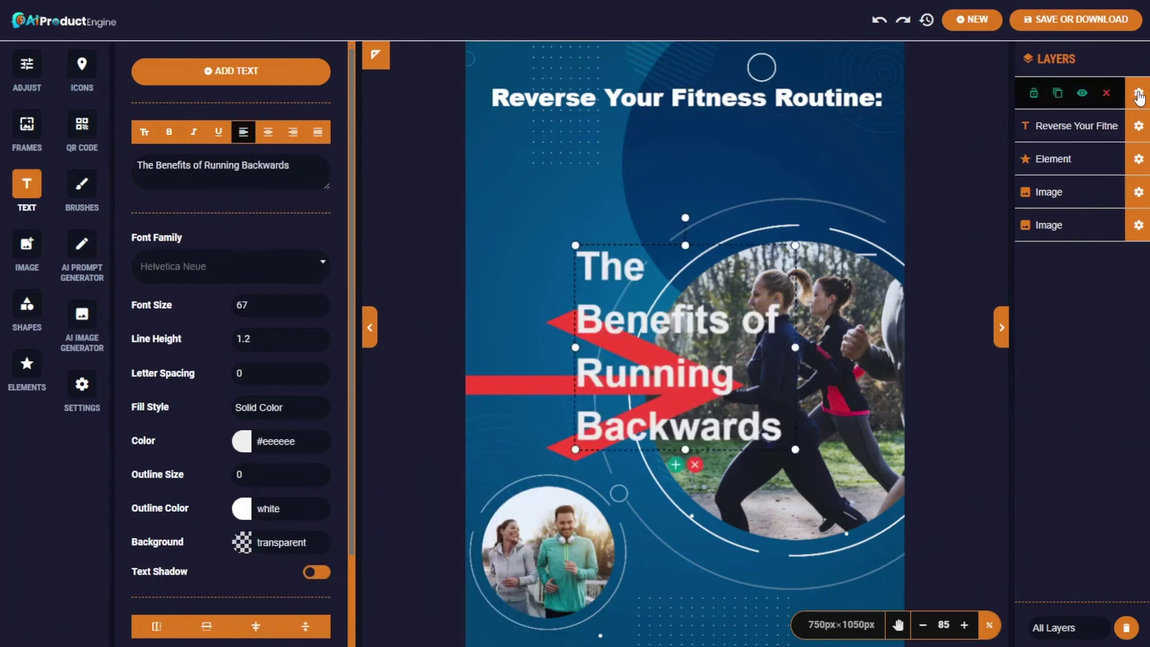
left_click(1139, 96)
left_click_drag(642, 286, 617, 118)
left_click(268, 132)
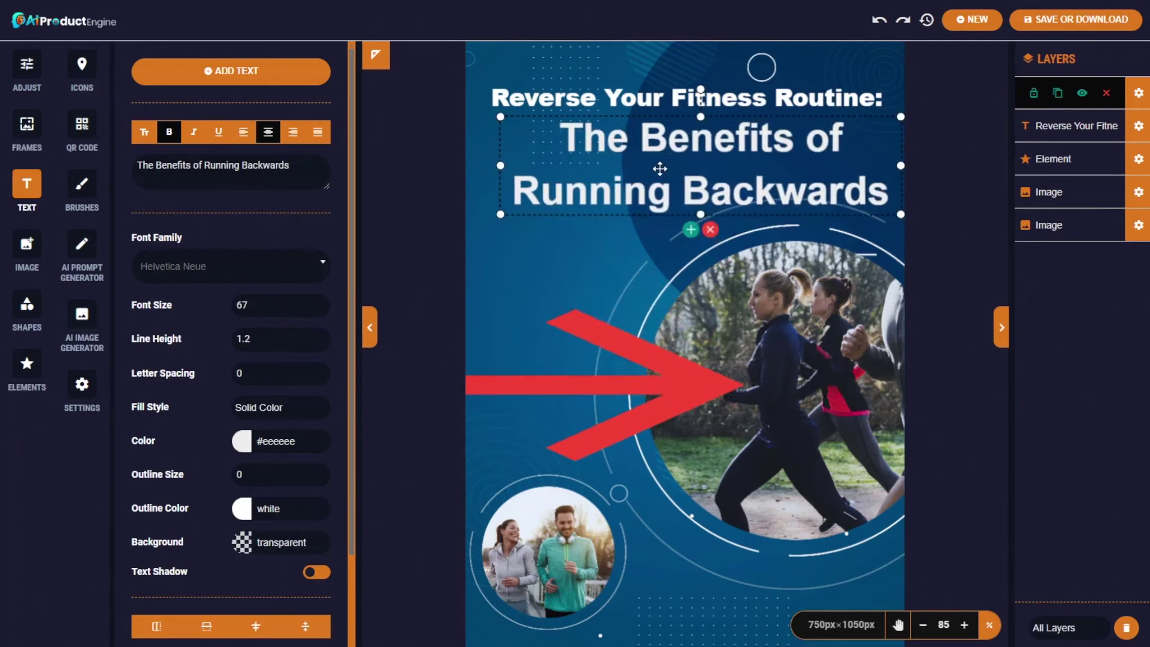
Step: Italicize the "The Benefits of Running Backwards" subtitle
double_click(509, 191)
left_click(506, 192)
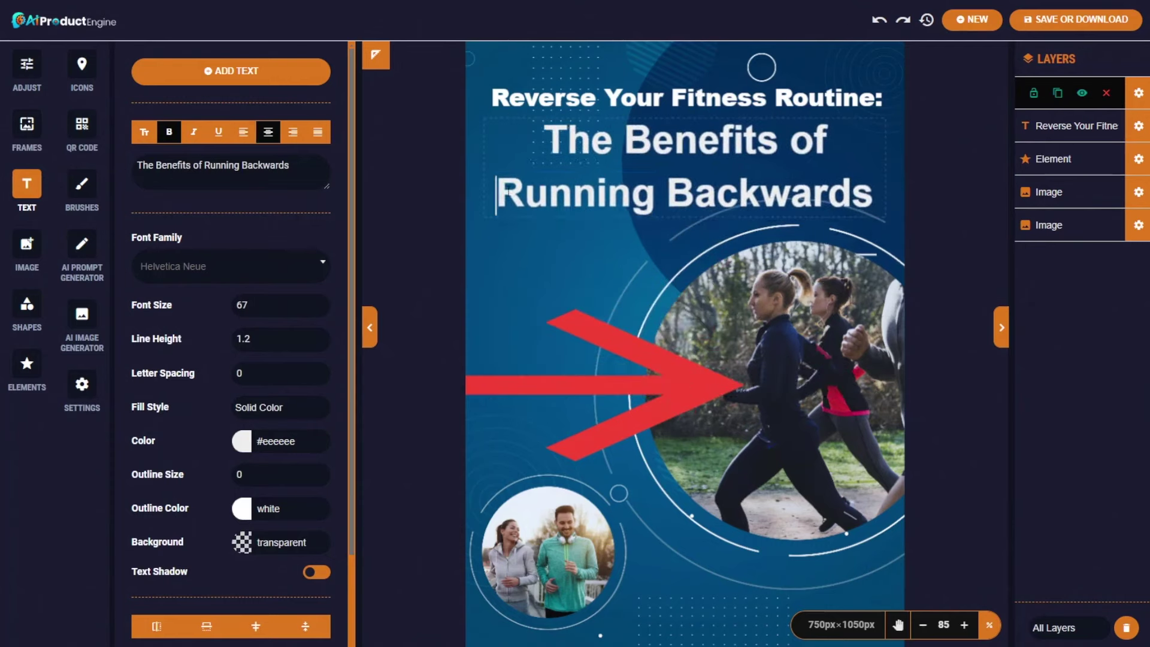
left_click_drag(506, 191, 867, 188)
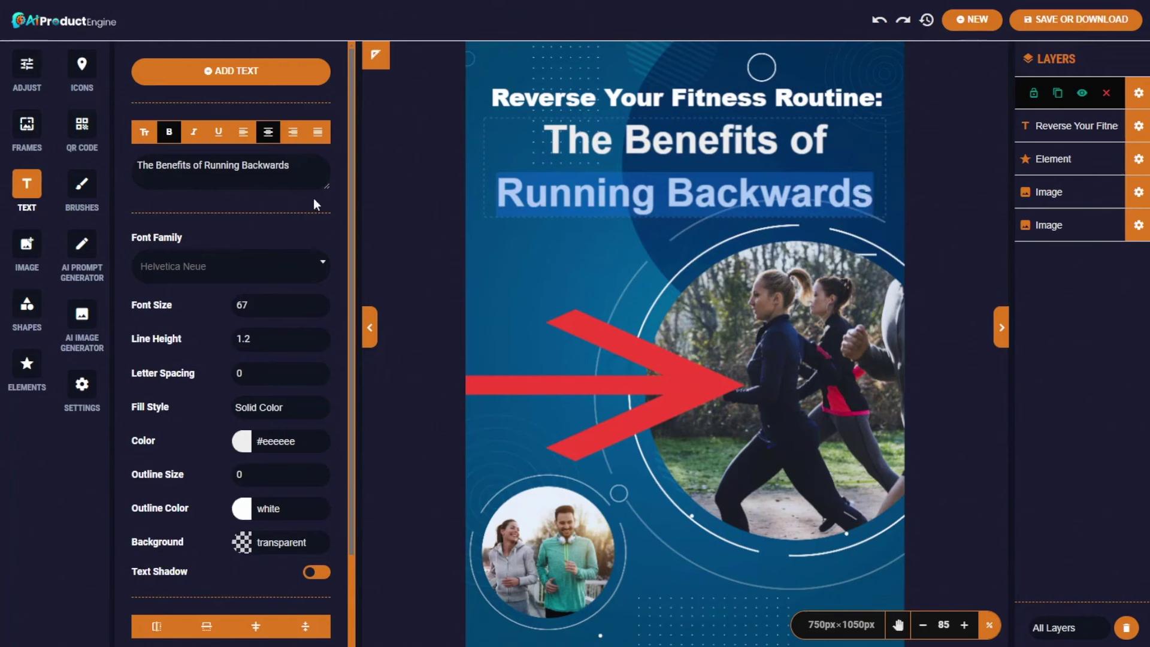
left_click(194, 132)
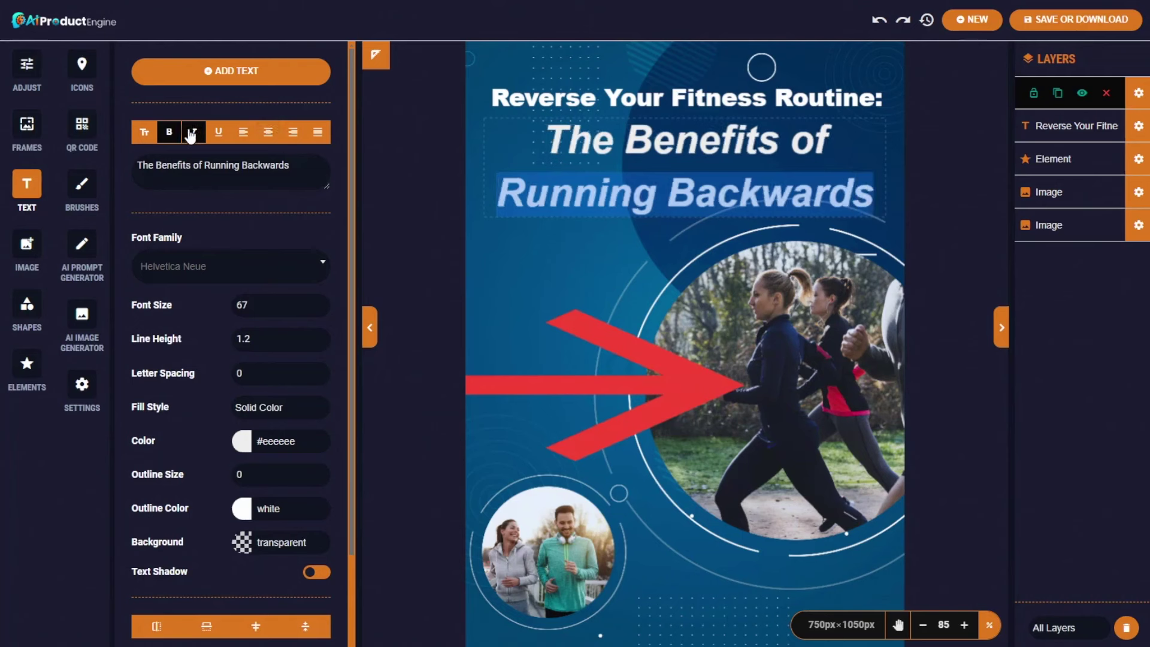
Step: Download the cover as a PNG image named running1 at 72 DPI - Monitor Resolution
left_click(1064, 21)
type("running1")
left_click(711, 214)
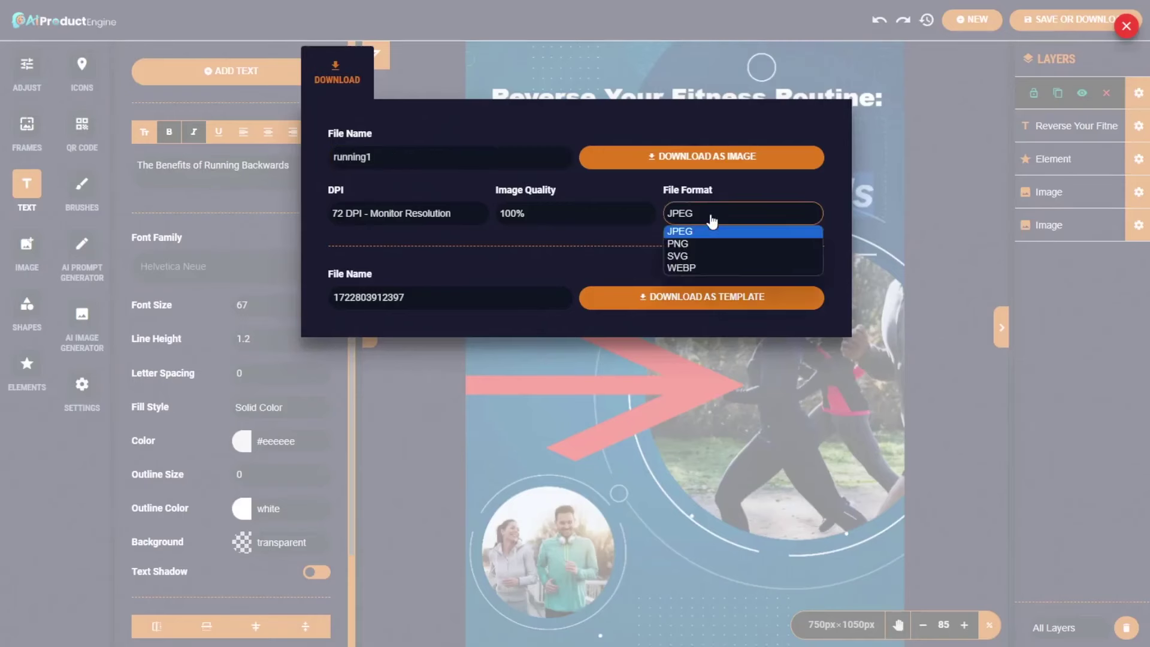
left_click(689, 249)
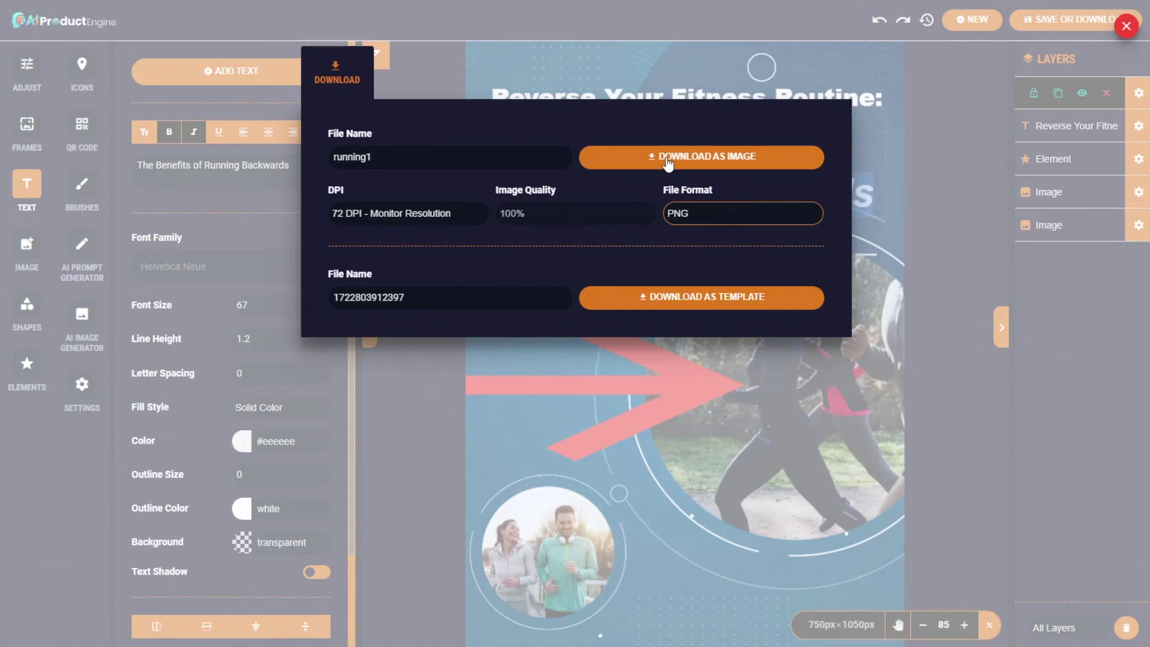
left_click(381, 215)
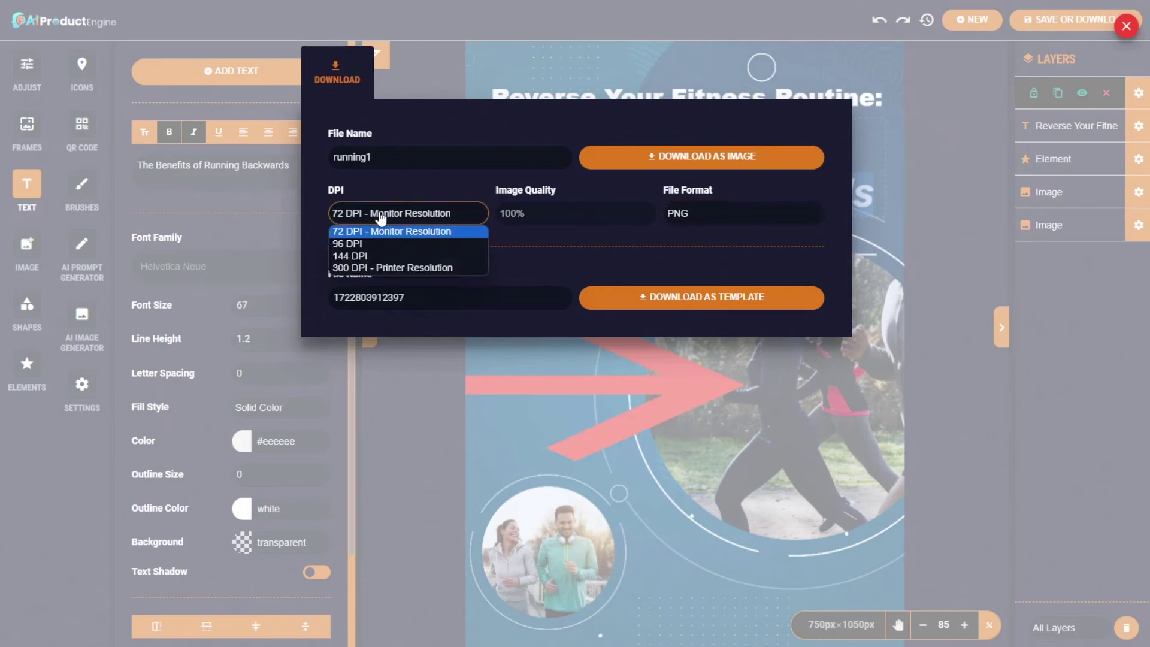
left_click(374, 231)
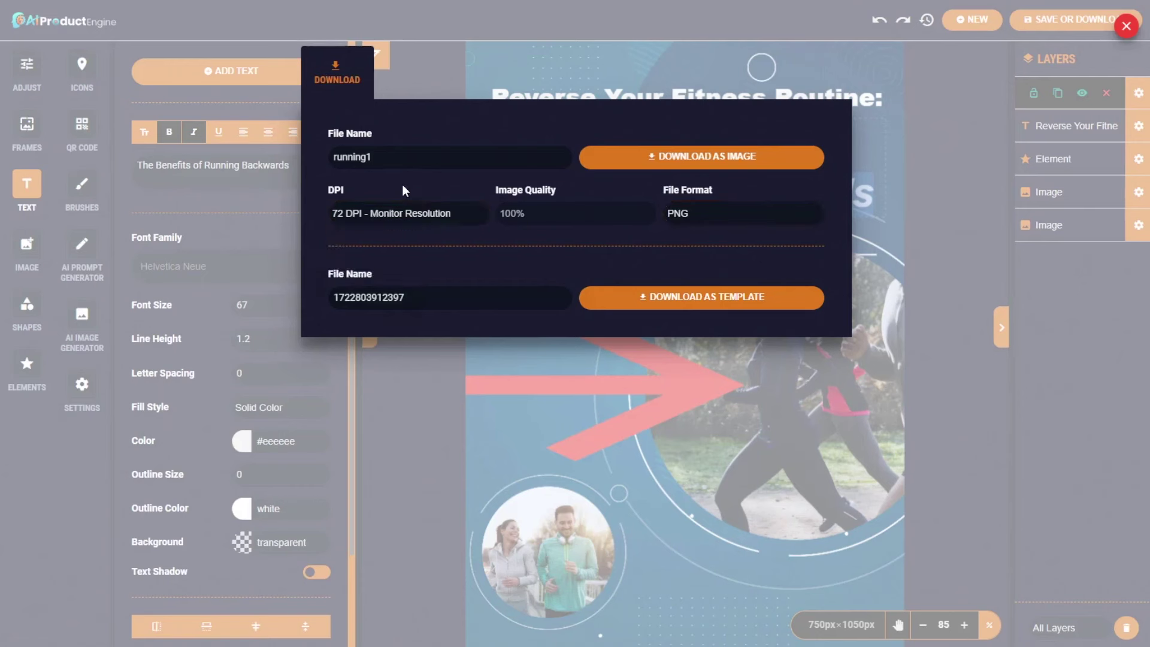
left_click(705, 158)
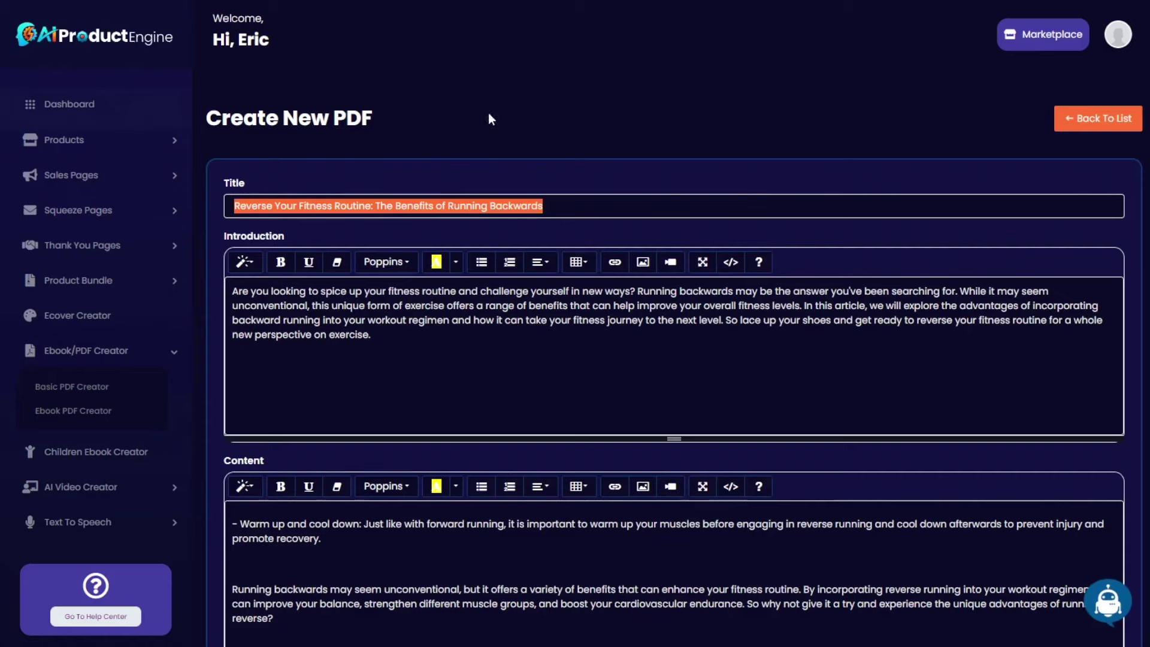
Step: Upload the downloaded running1 image from Downloads as the PDF's cover and create the PDF
scroll(452, 259, "down", 20)
left_click(344, 453)
left_click(807, 566)
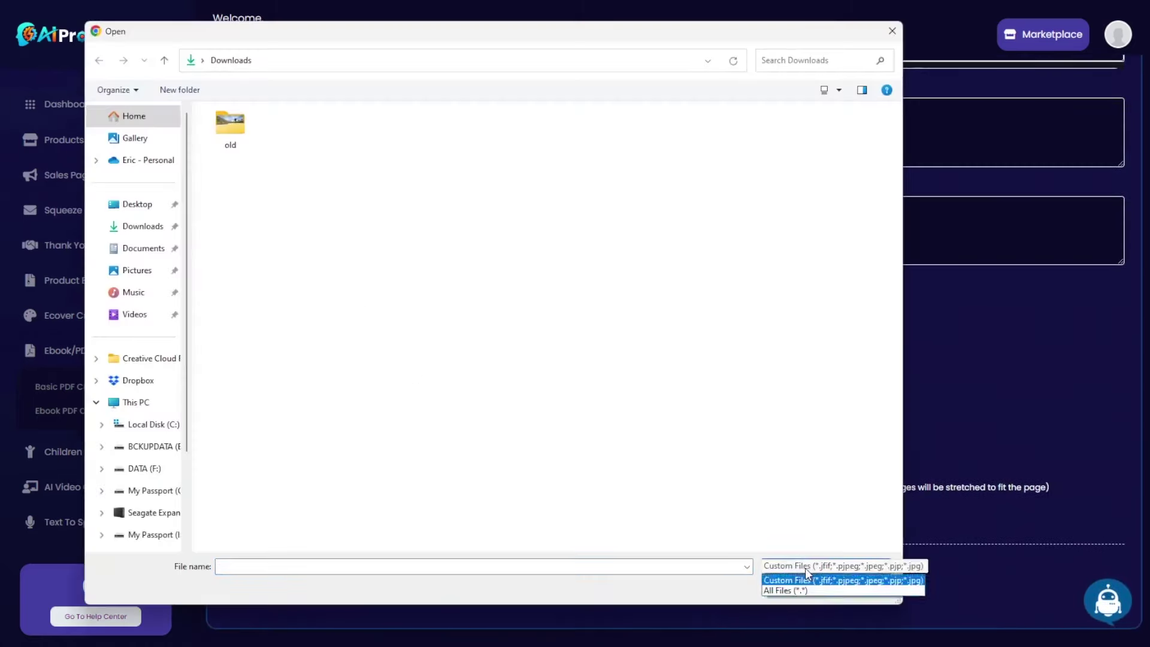
left_click(785, 591)
double_click(228, 122)
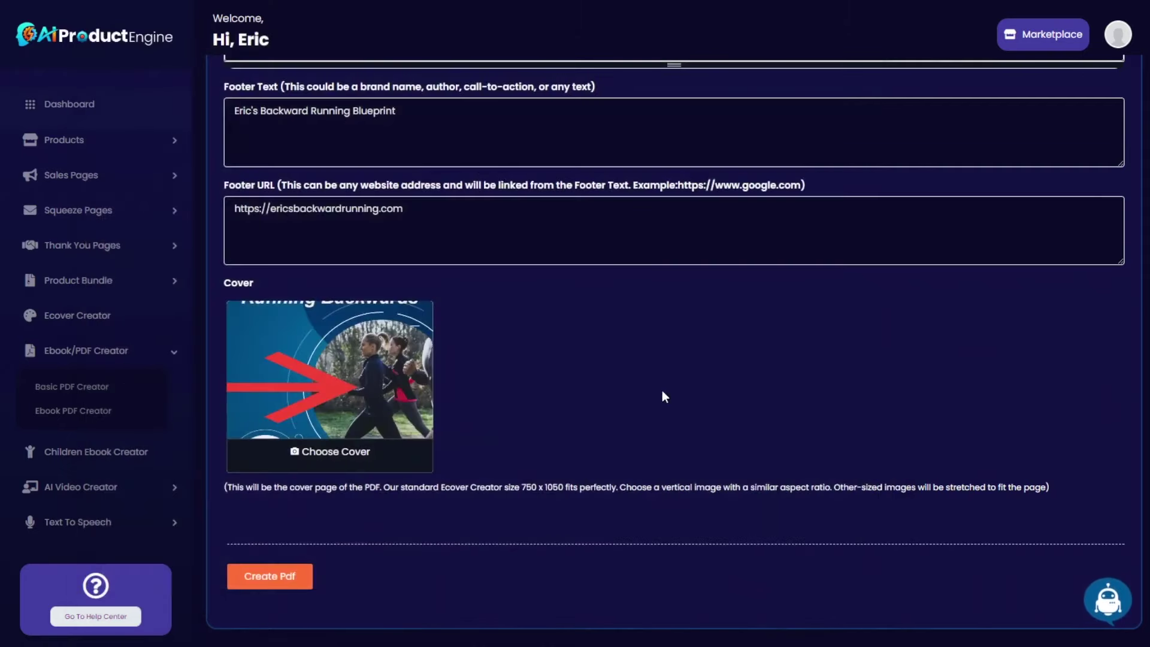
left_click(279, 579)
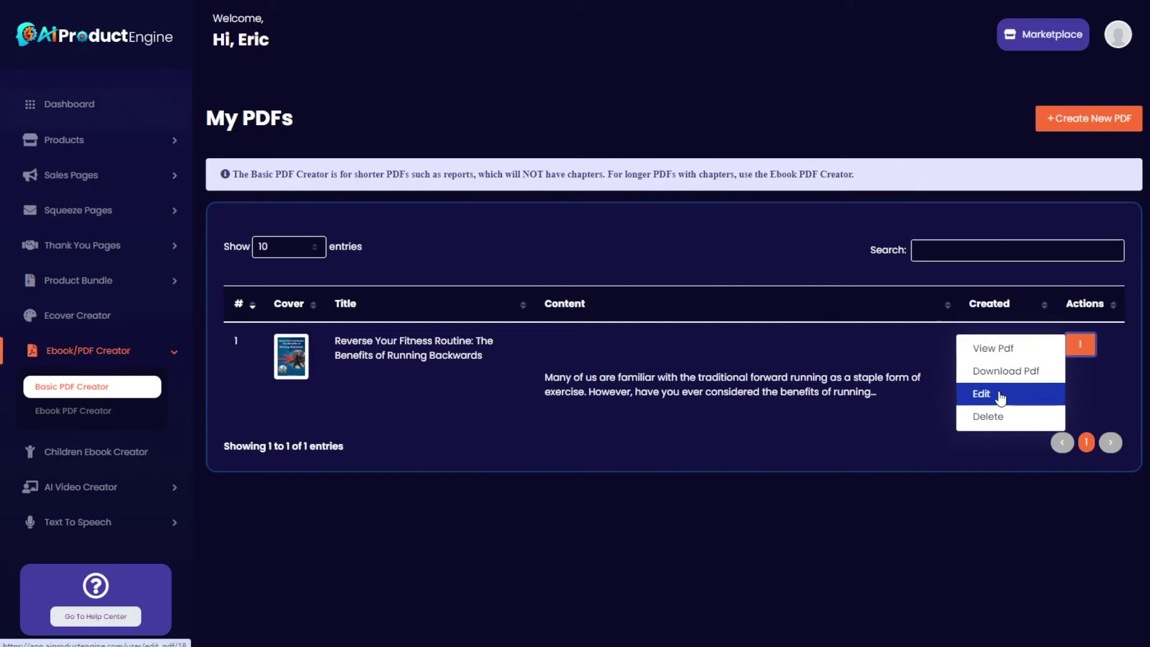
left_click(795, 421)
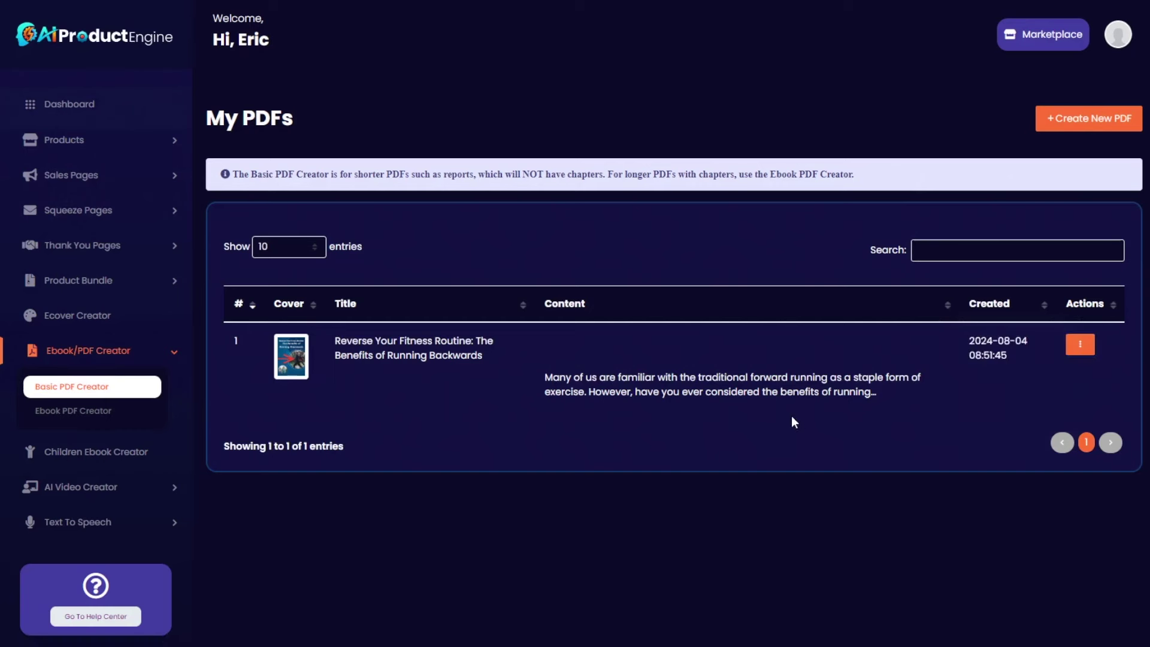
Step: Start a new ebook in the Ebook PDF Creator and look over its blank form fields
left_click(69, 418)
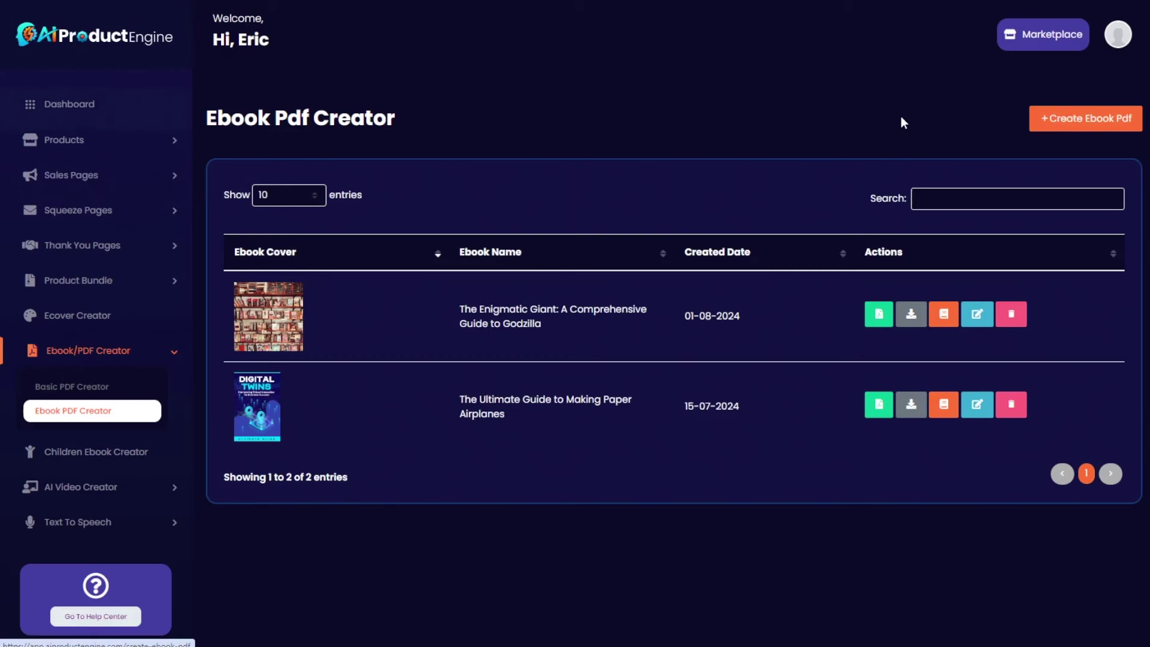
left_click(1054, 119)
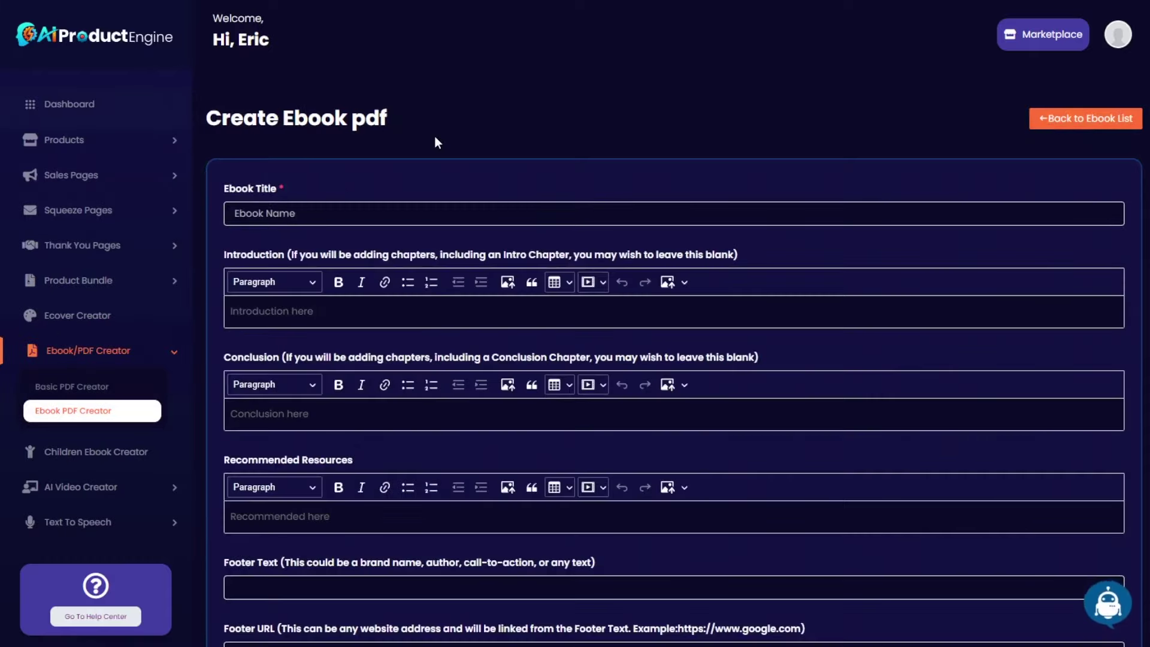
scroll(429, 135, "down", 1)
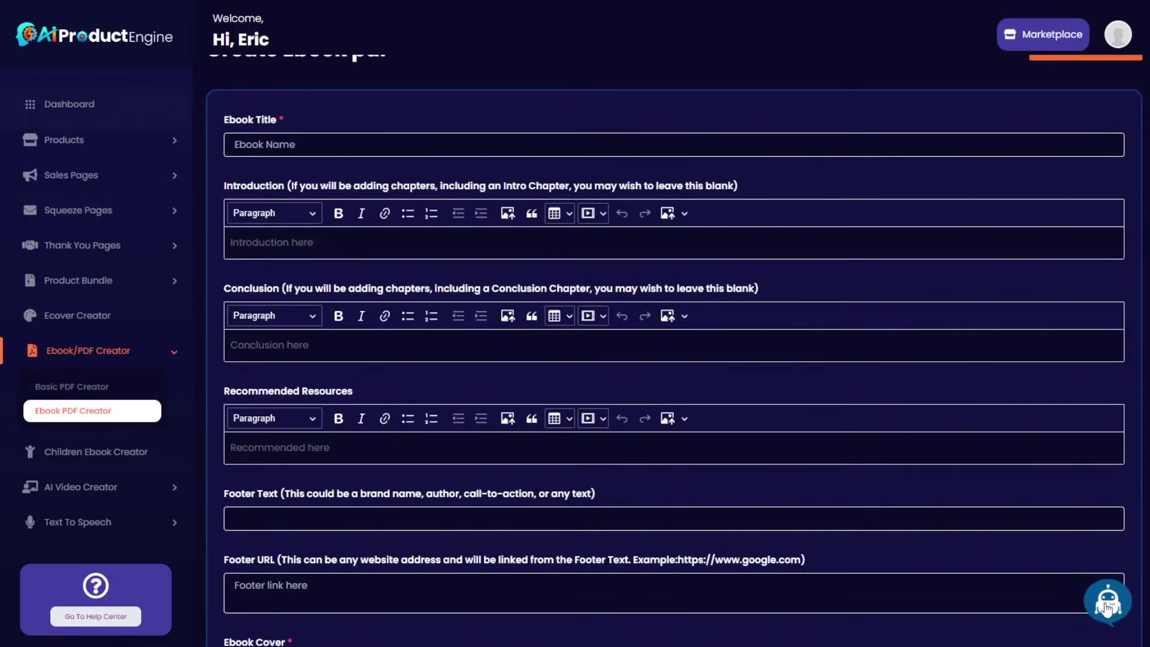
Step: Generate an ebook title with AI Writer from the keyword "Reverse Your Fitness Routine: The Benefits of Running Backwards the full guide blueprint"
left_click(1108, 606)
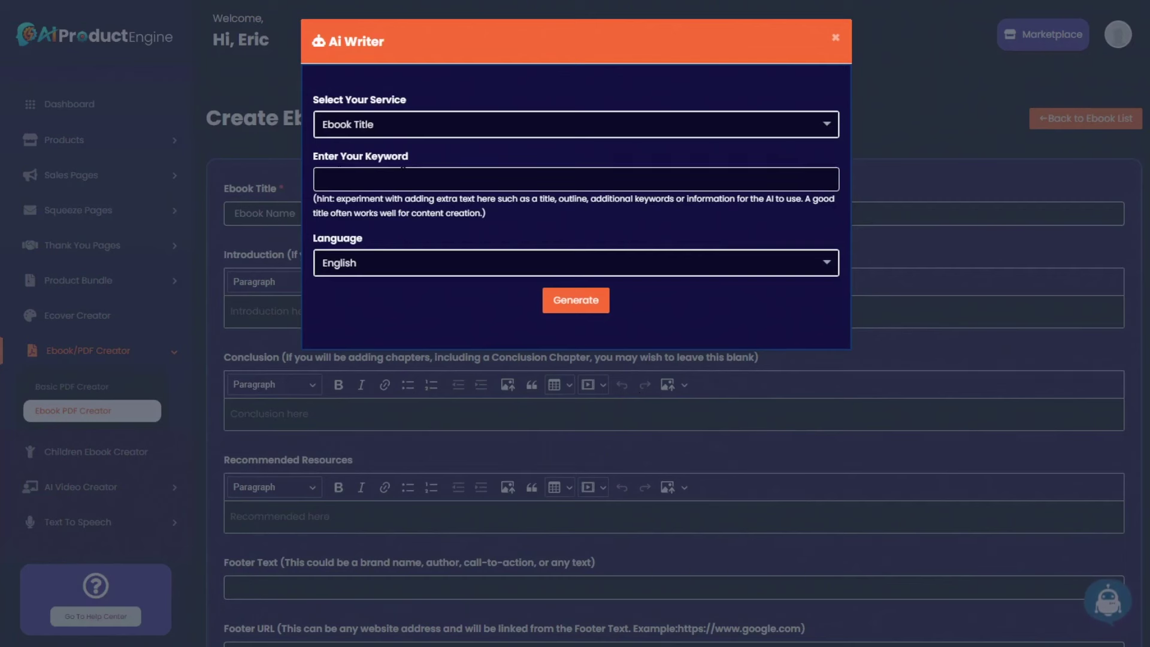
left_click(378, 178)
type("Reverse Your Fitness Routine: The Benefits of Running Backwards")
left_click_drag(326, 175, 642, 180)
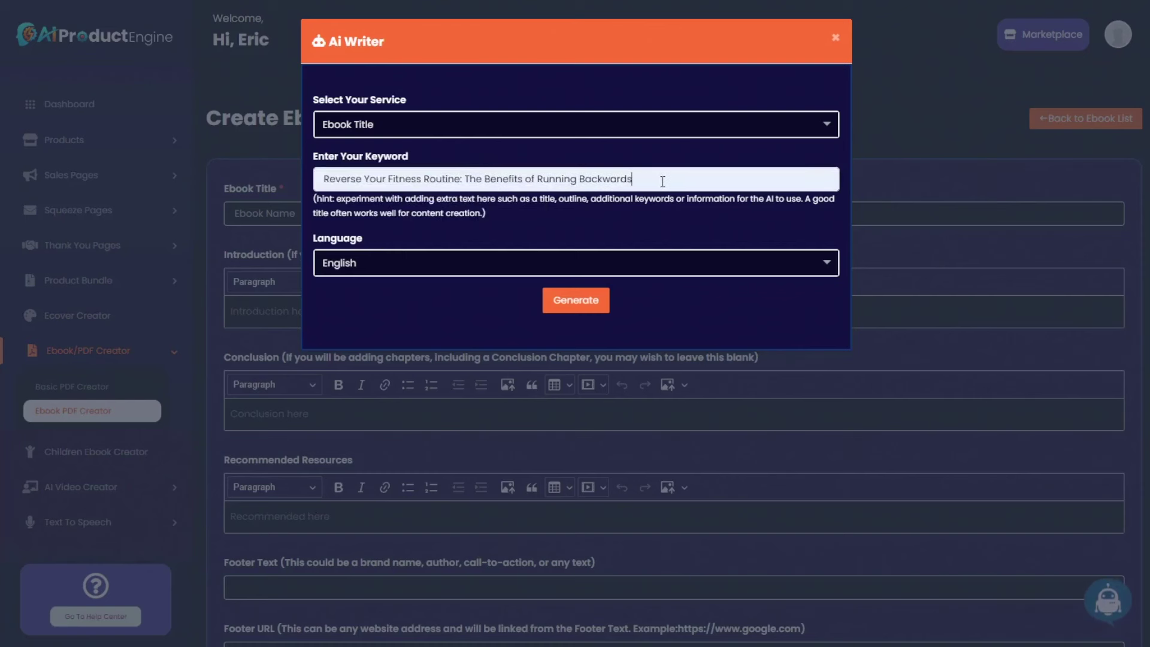
left_click(667, 181)
type("the full guide blueprint")
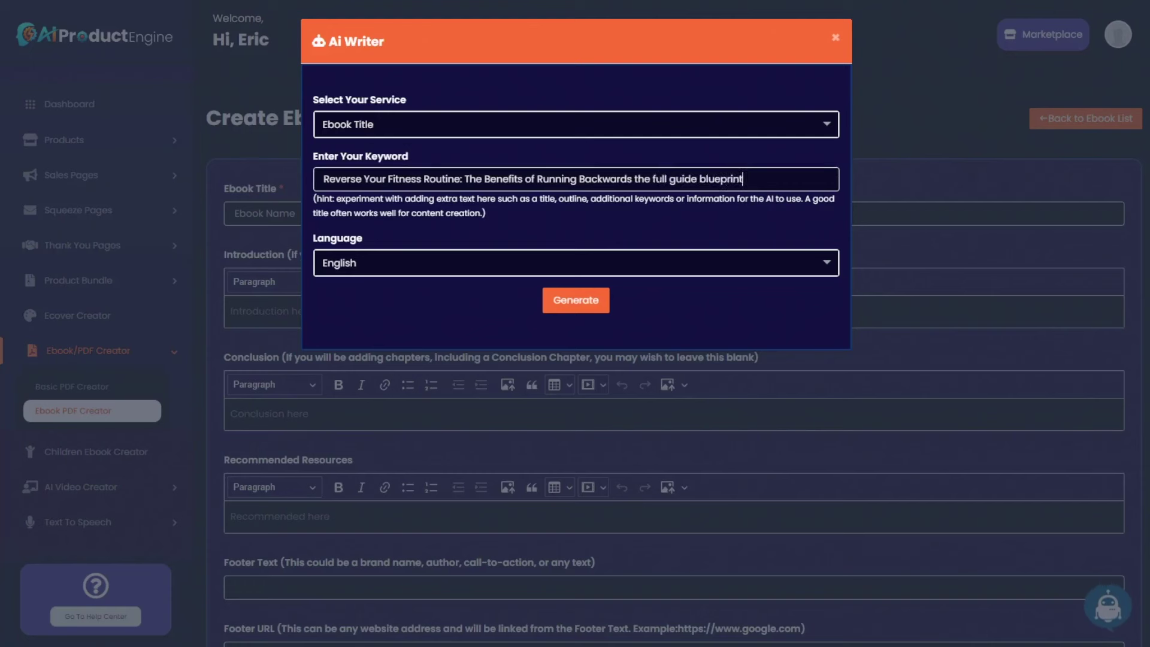
left_click(577, 304)
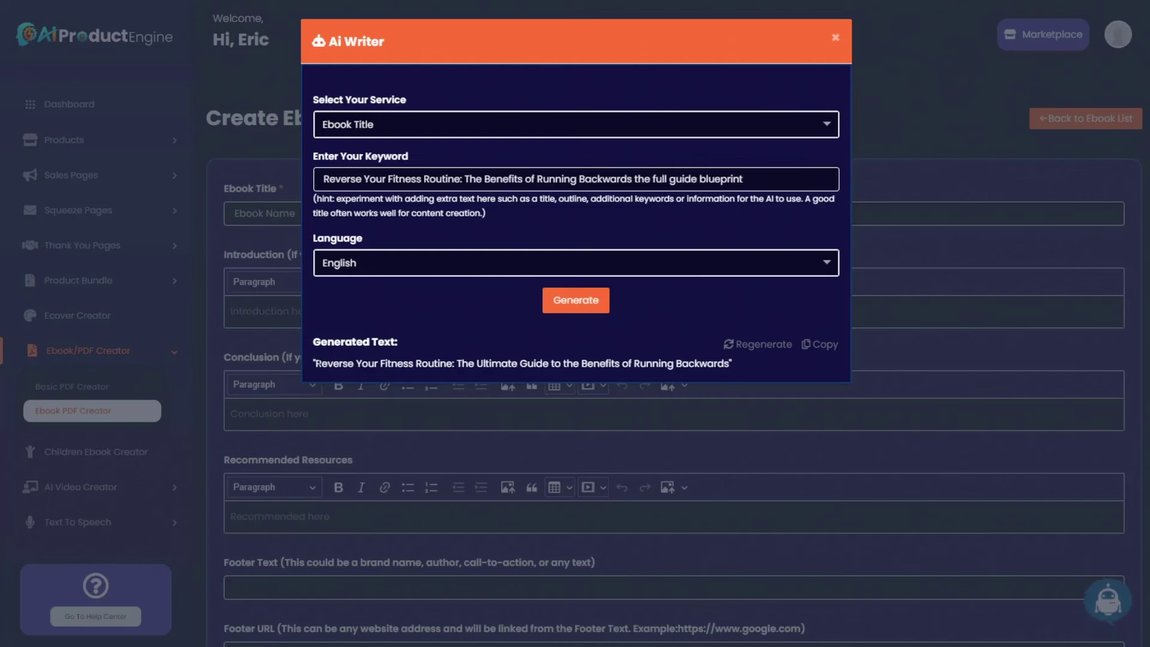
Step: Compare the suggested ebook title with a regenerated one and close AI Writer
left_click_drag(316, 363, 724, 363)
left_click(641, 364)
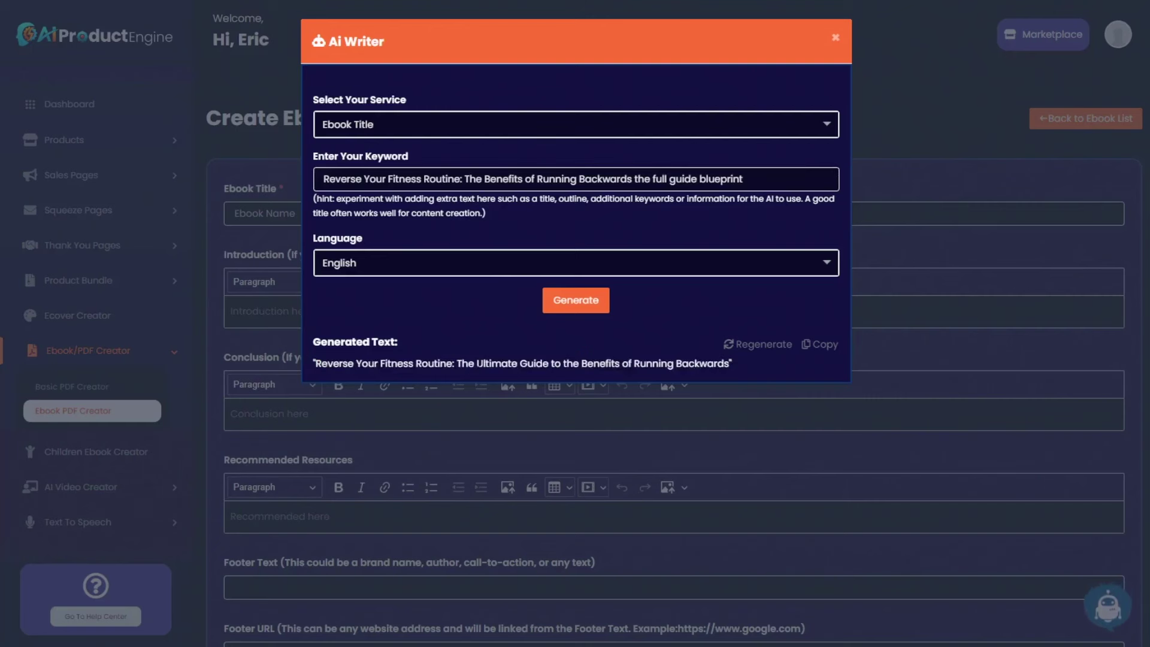
left_click_drag(457, 363, 536, 364)
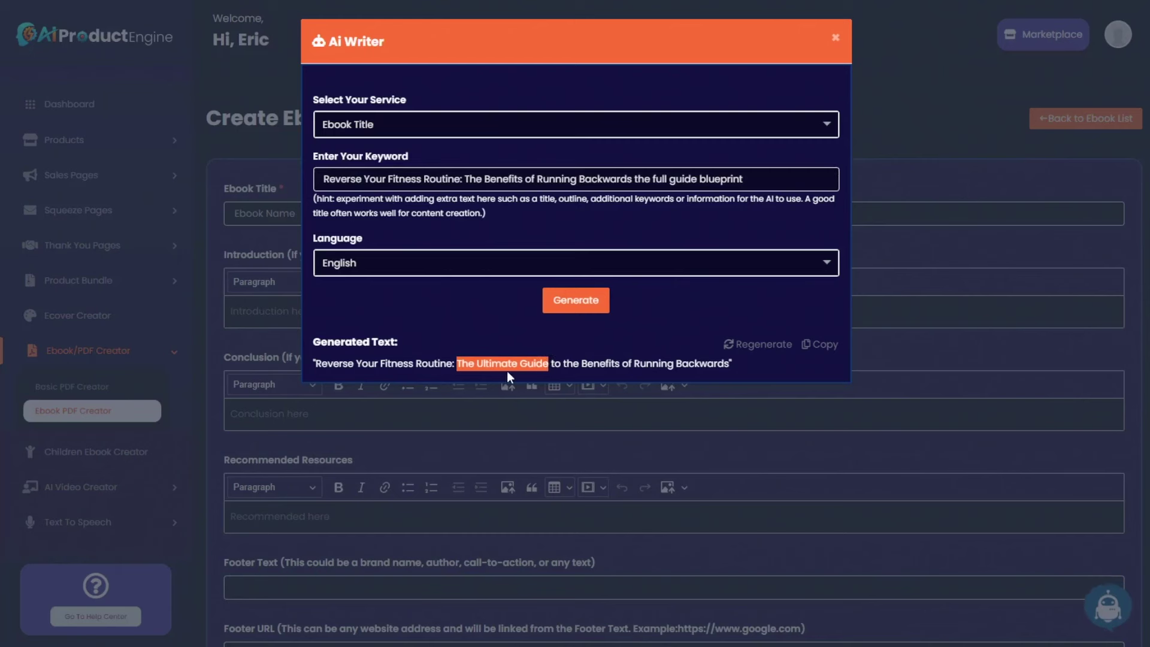
left_click(755, 351)
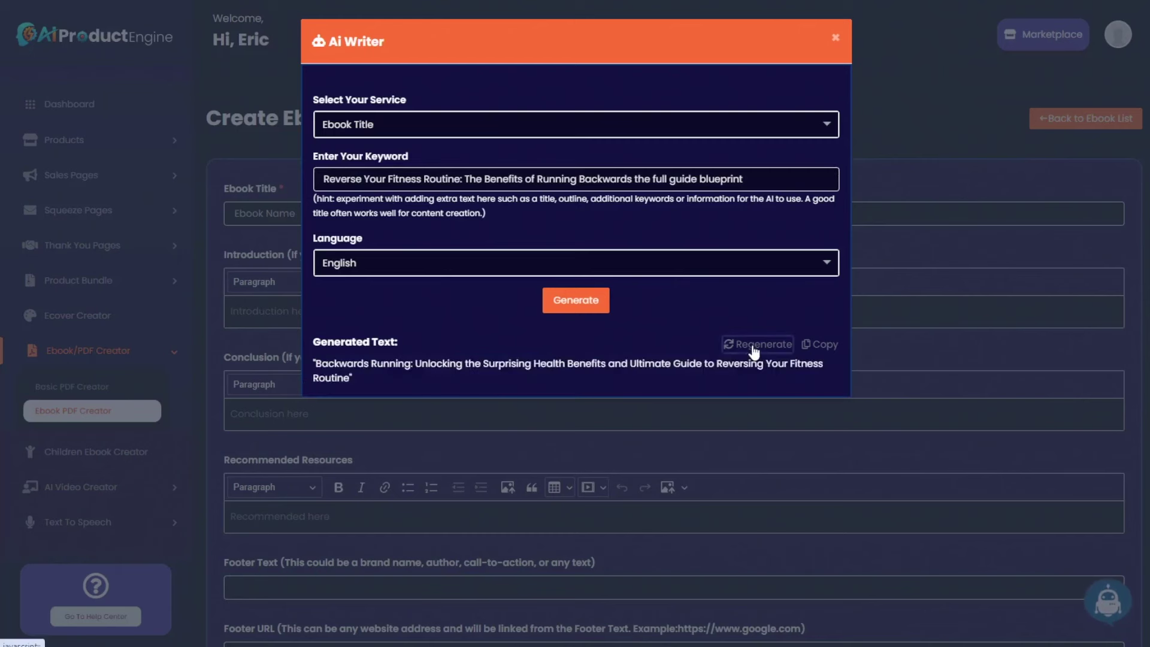
left_click_drag(315, 364, 372, 379)
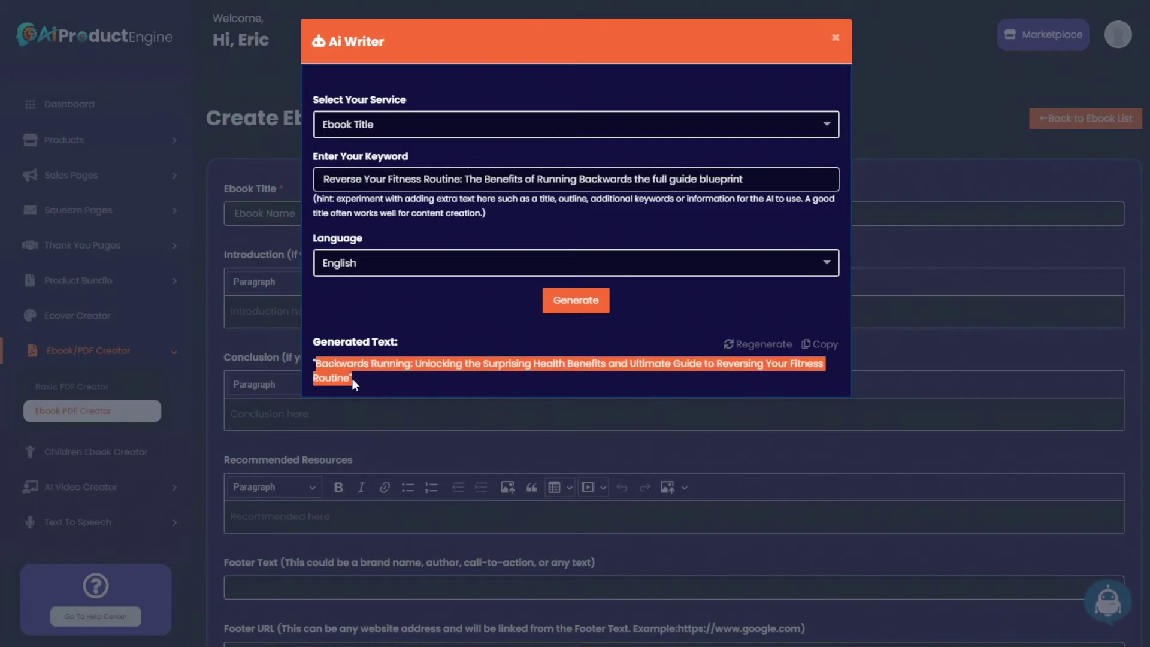
key("Escape")
Step: Set the ebook title to "The Running Backwards Blueprint: The Ultimate Guide to Reversing Your Fitness Routine"
left_click(455, 211)
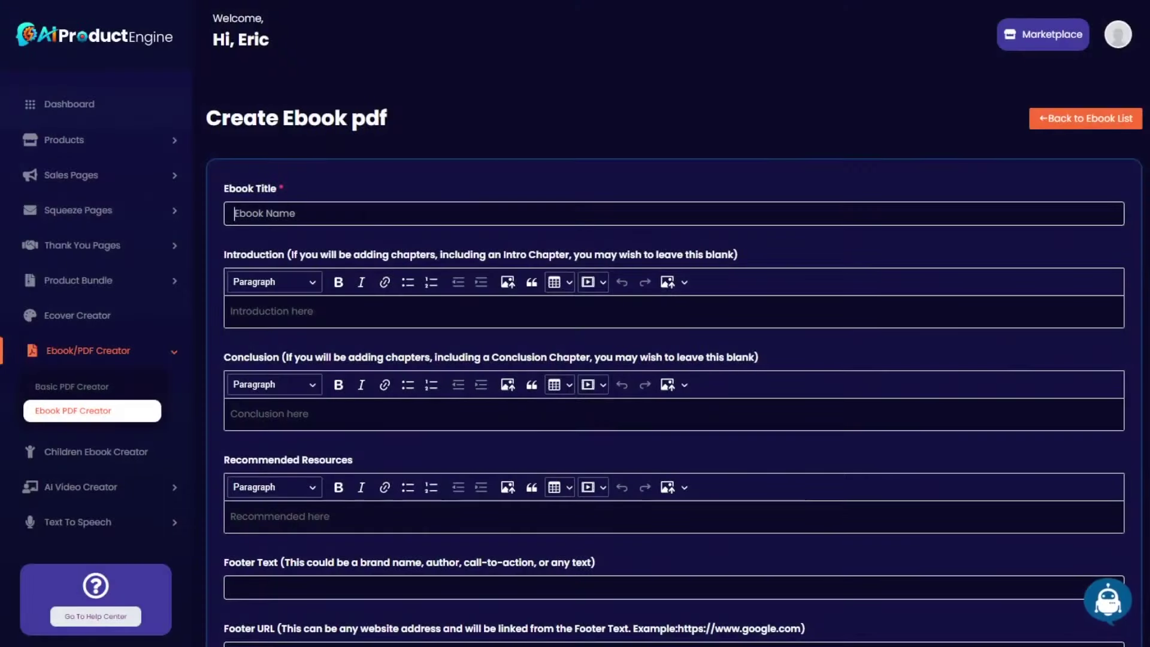
type("Reverse Your Fitness Routine: The Ultimate Guide to the Benefits of Running Backwards")
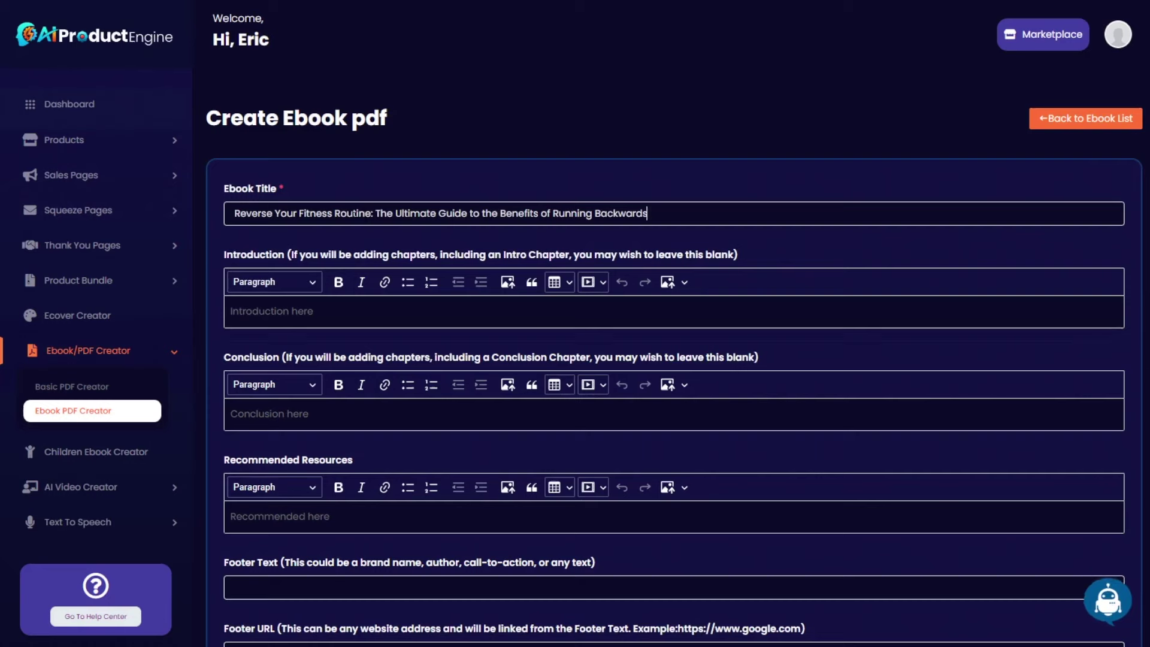
key("ctrl+shift+Left")
key("ctrl+shift+Left")
key("Home")
type("The Running Backwards Blueprint")
type(":")
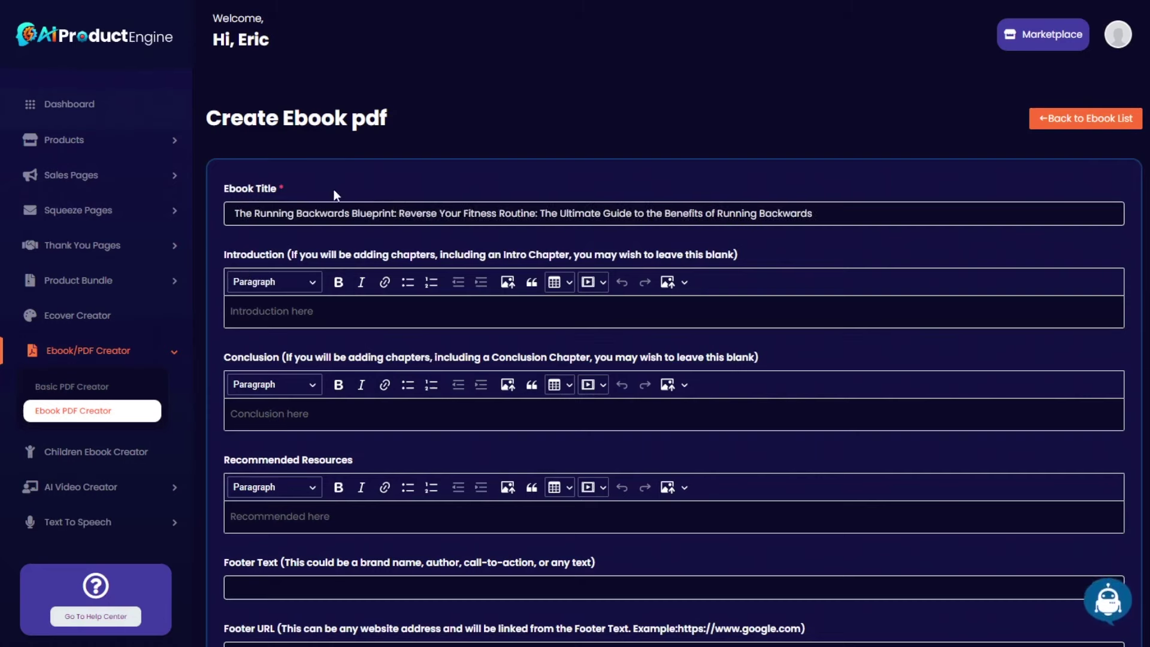
key("shift+End")
type("The Ultimate Guide to Reversing Your Fitness Routine")
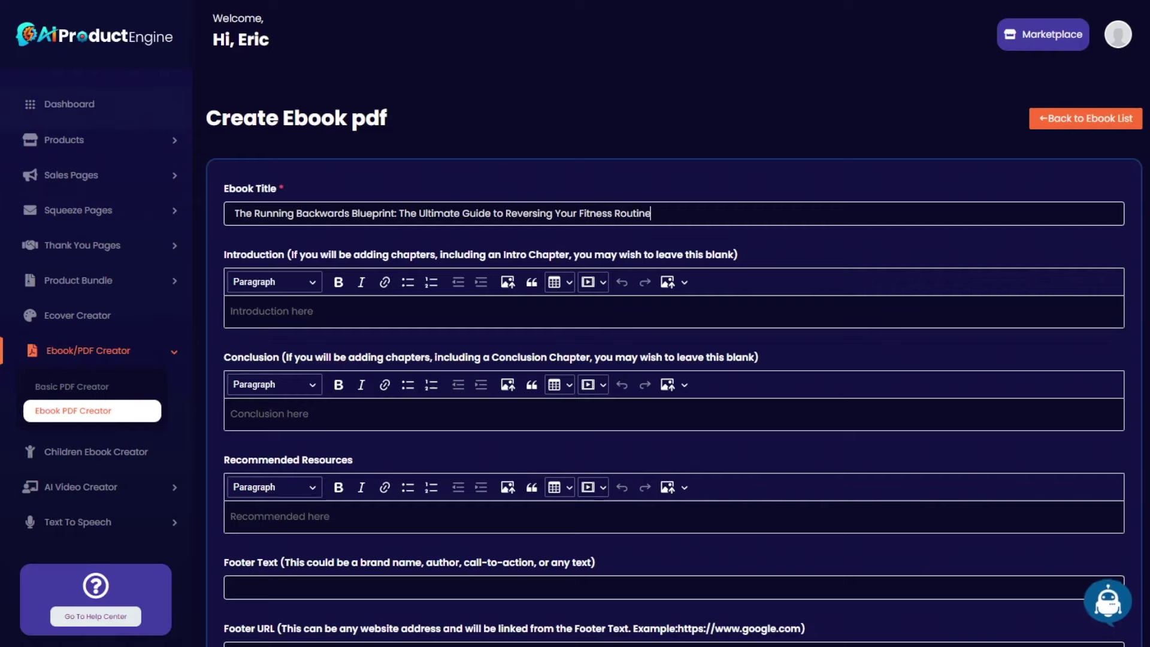
Step: Copy the ebook title into AI Writer and generate an Outline Of Chapters in English for it
key("ctrl+a")
key("ctrl+c")
left_click(1107, 605)
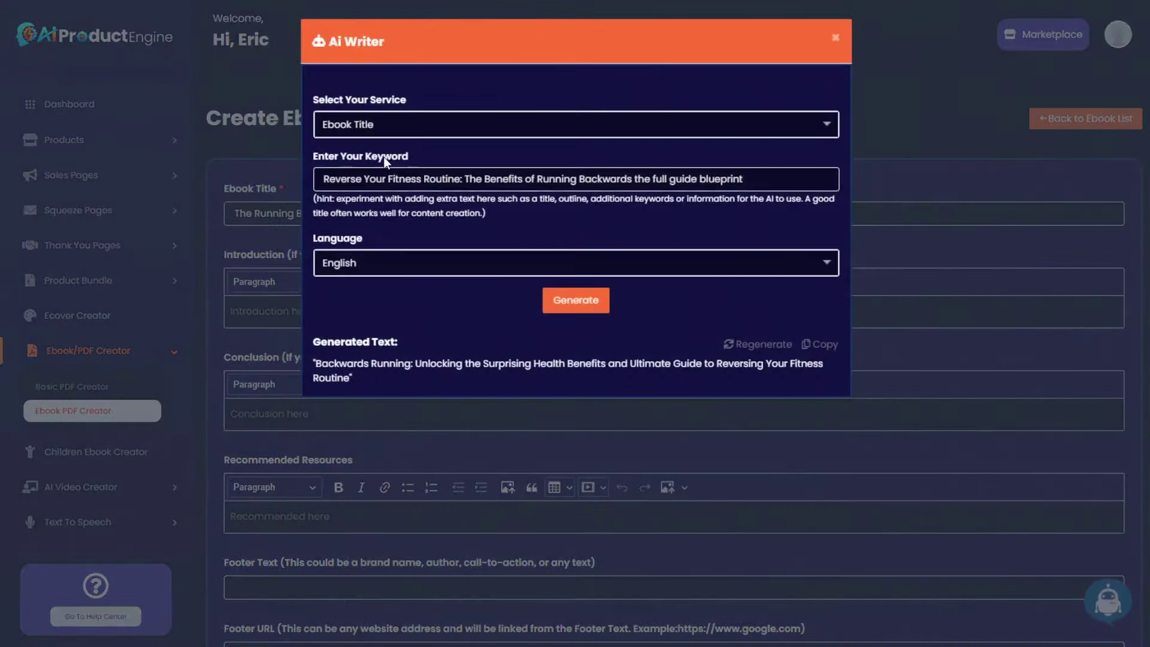
left_click(395, 124)
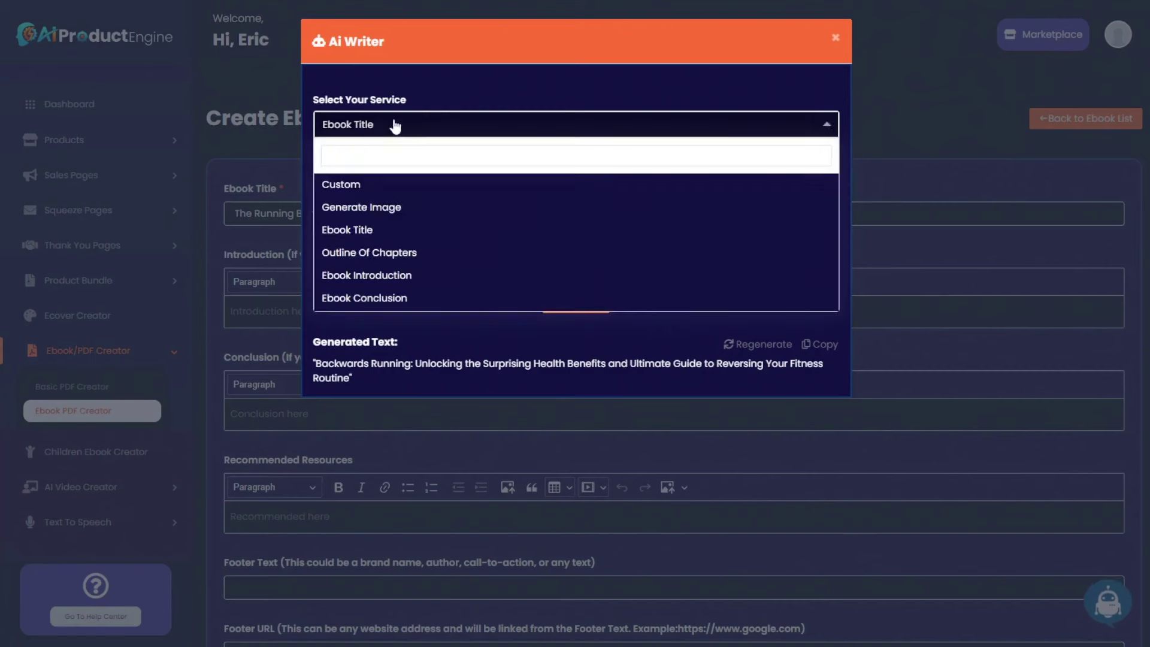
left_click(380, 252)
left_click_drag(336, 179, 316, 222)
key("ctrl+v")
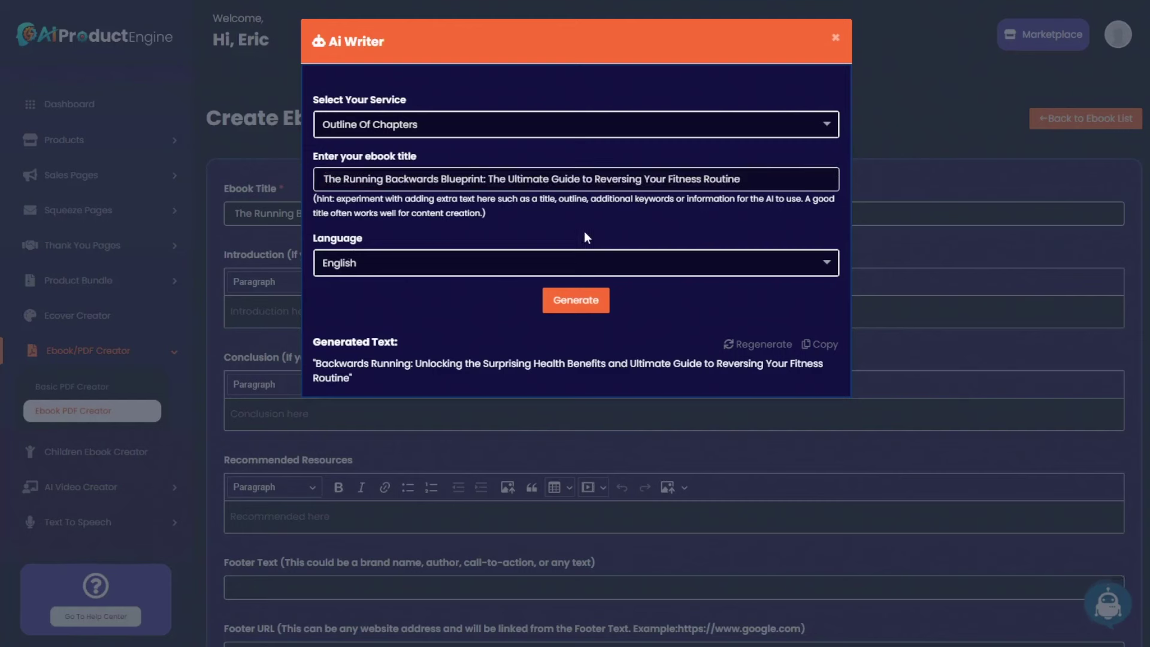
left_click(571, 299)
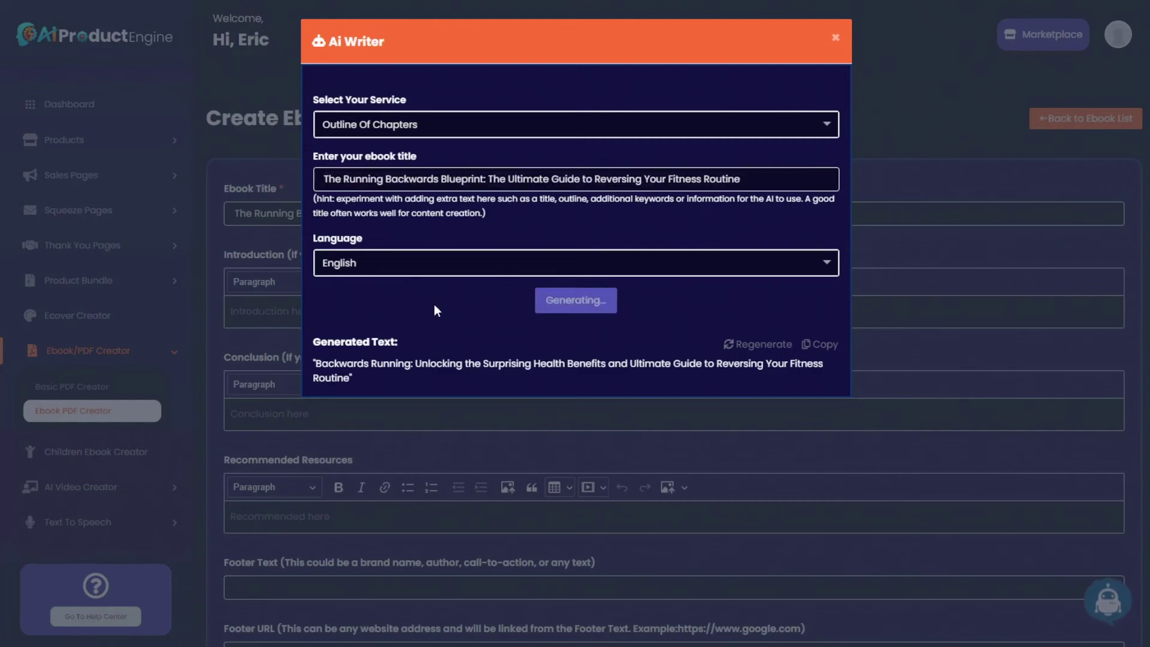
Step: Read through the generated chapter outline and regenerate it
scroll(574, 406, "down", 5)
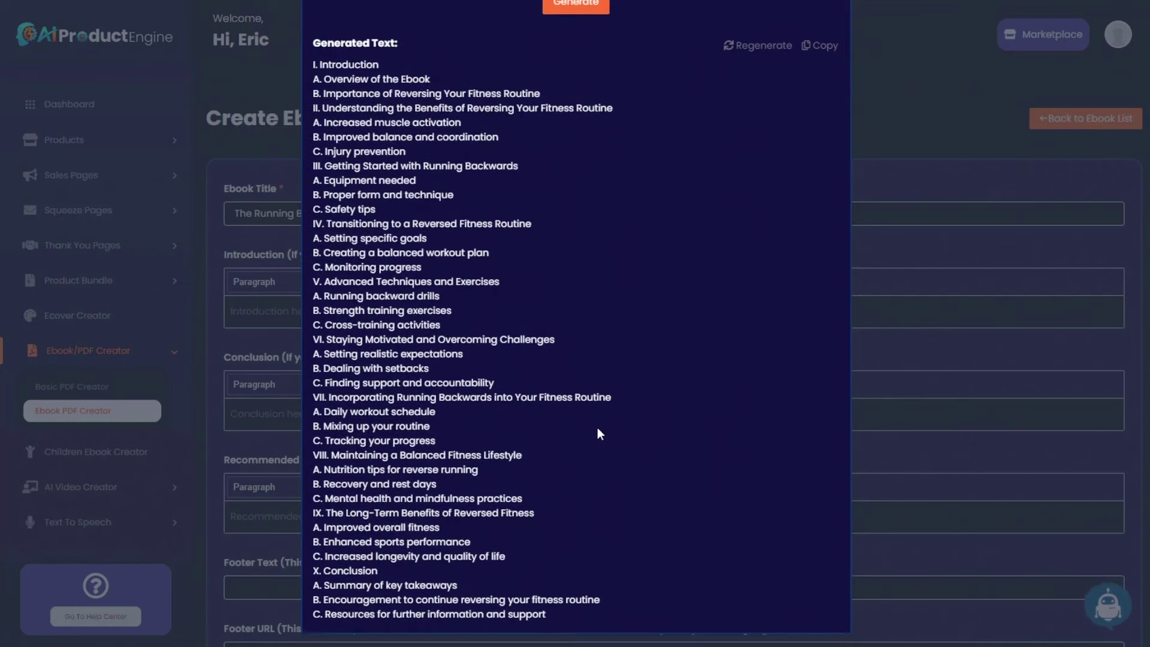
scroll(598, 428, "up", 3)
scroll(576, 360, "down", 3)
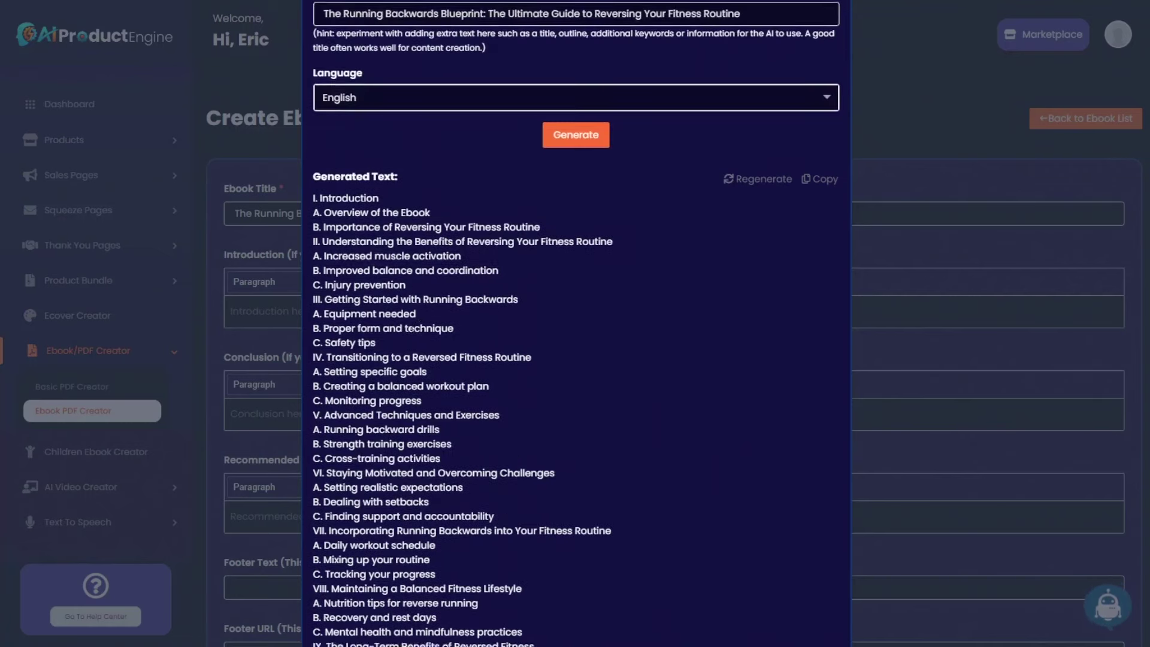
scroll(564, 501, "up", 6)
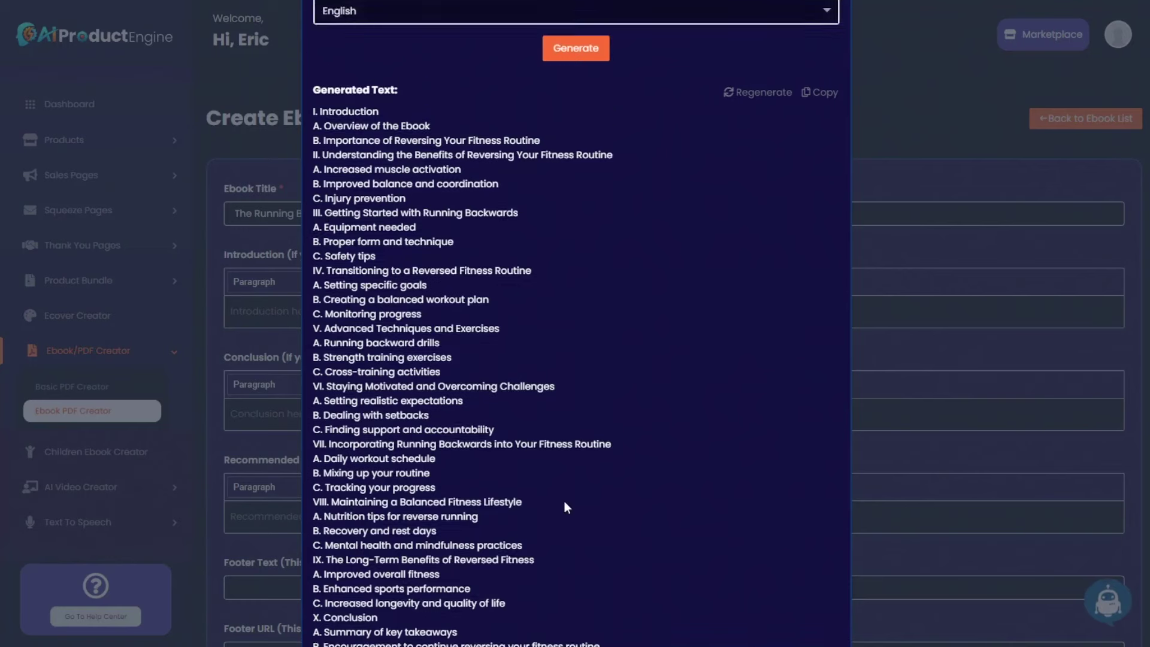
scroll(565, 452, "down", 6)
scroll(584, 456, "up", 6)
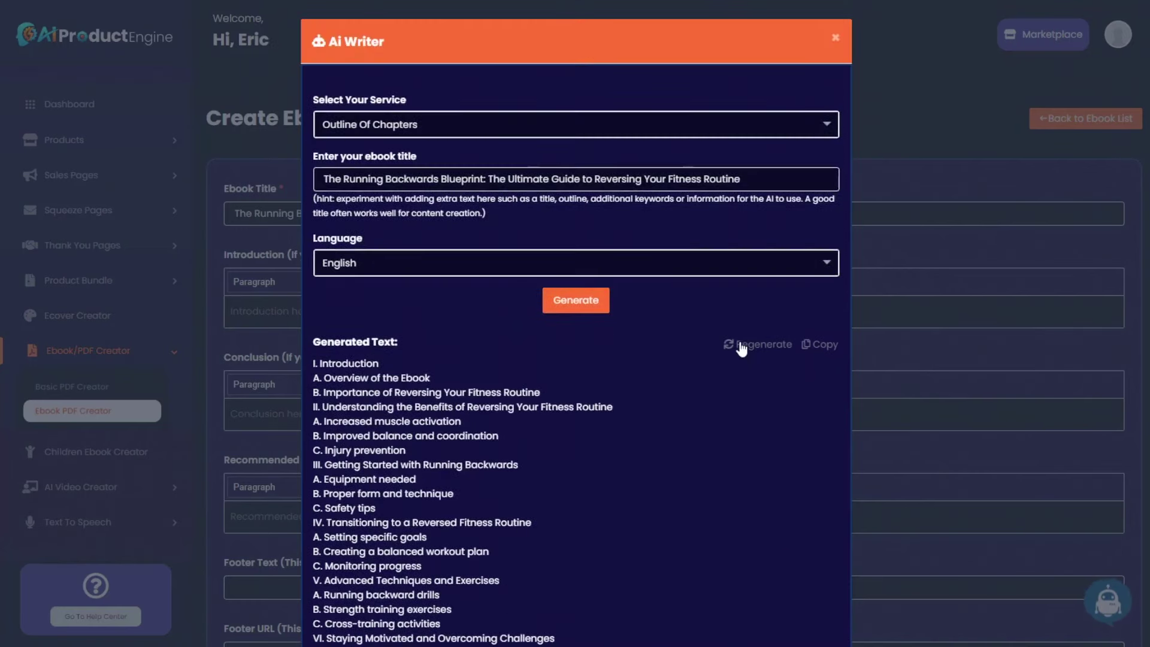
left_click(742, 349)
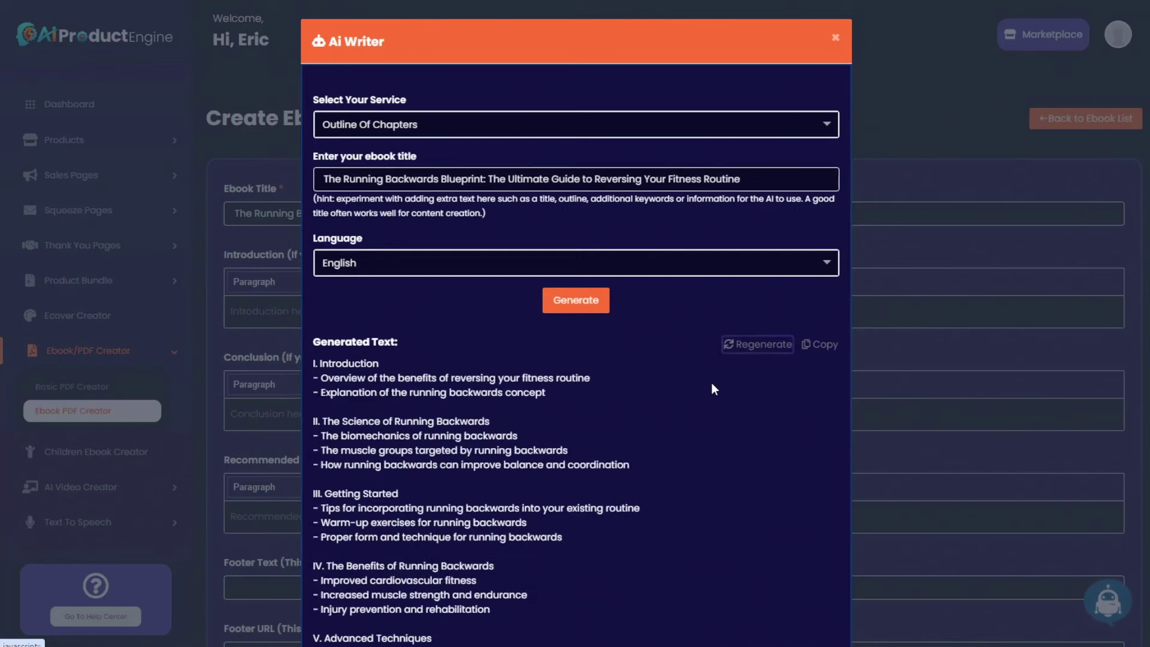
Step: Check the second version of the chapter outline and request another one
scroll(637, 422, "down", 7)
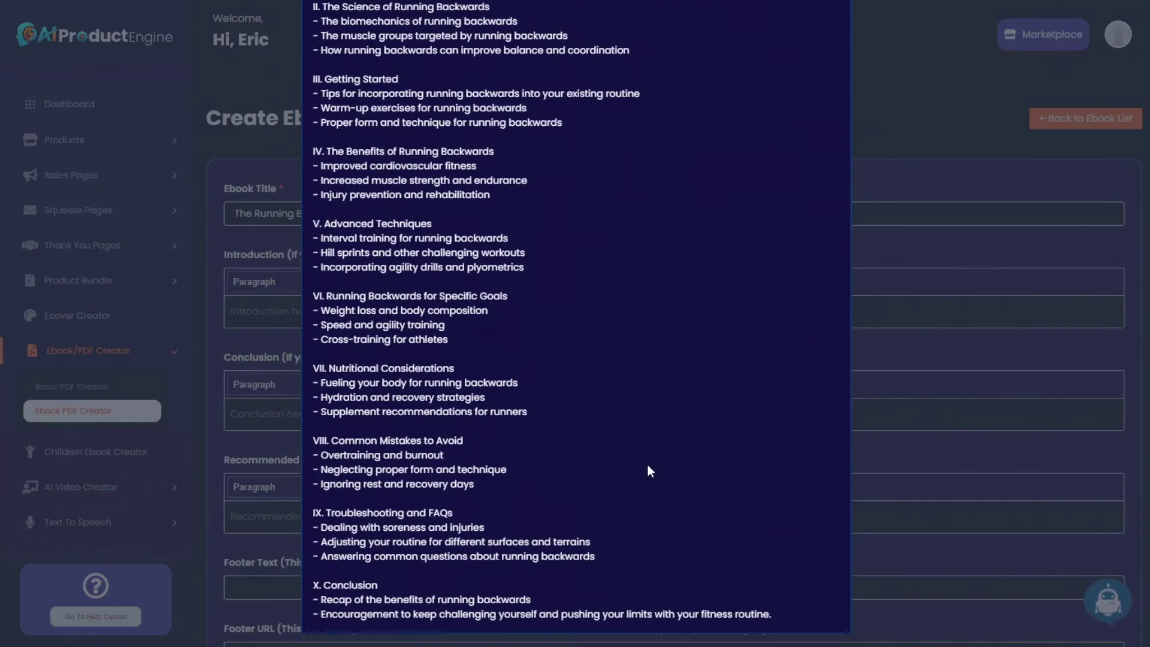
scroll(647, 465, "up", 4)
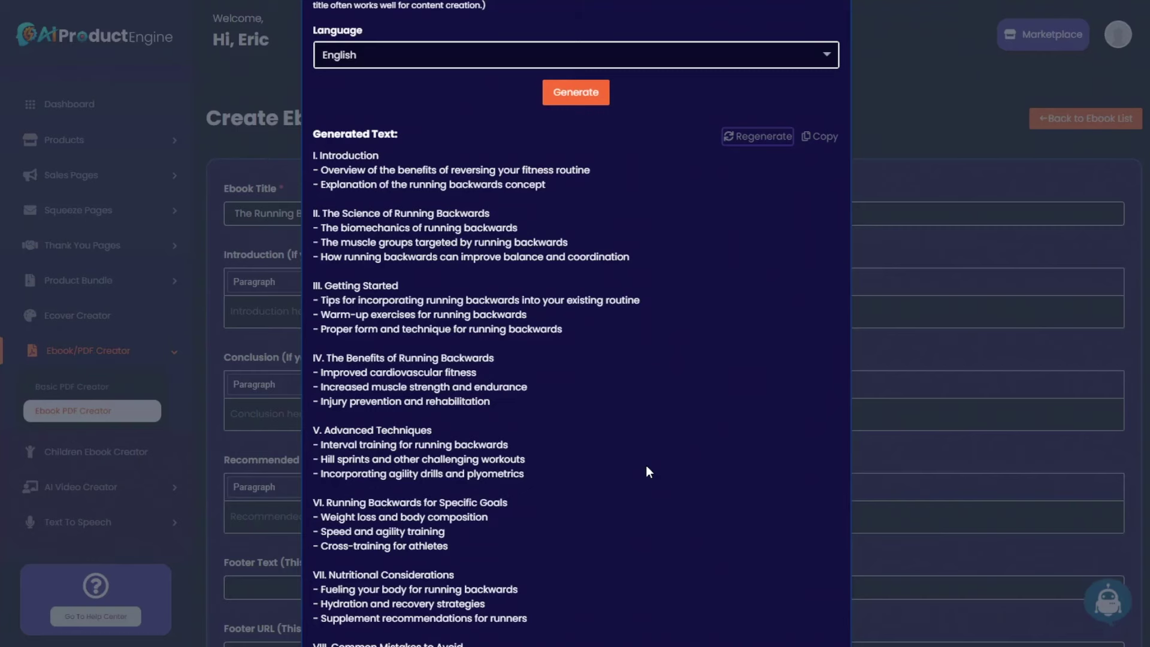
scroll(646, 466, "up", 4)
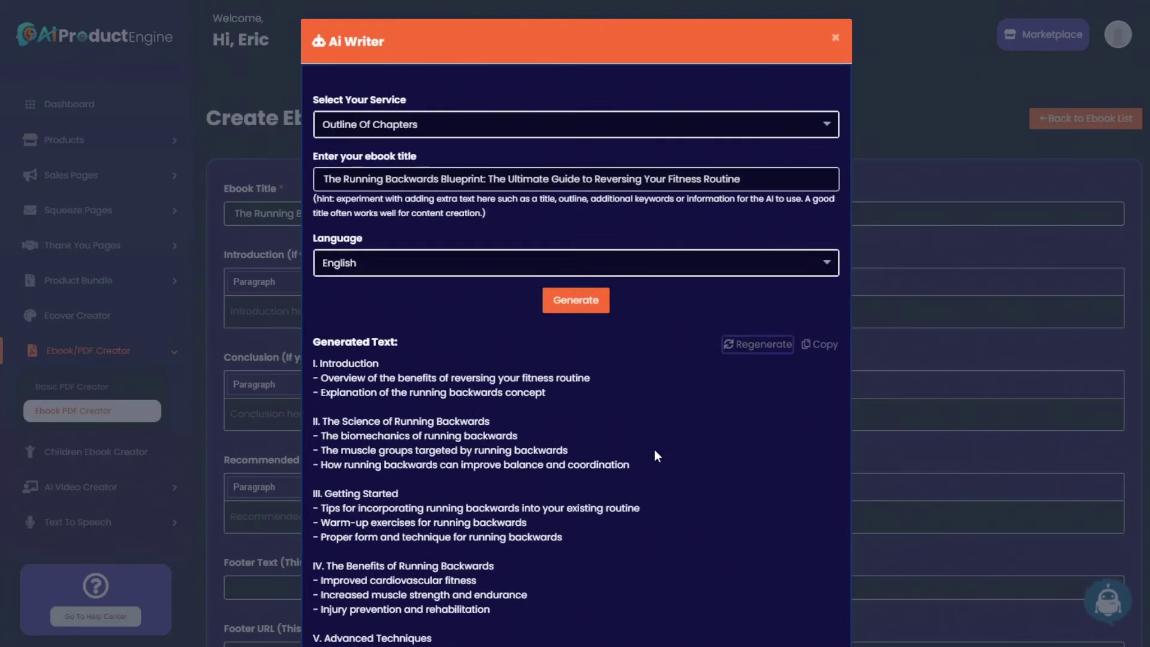
left_click(739, 350)
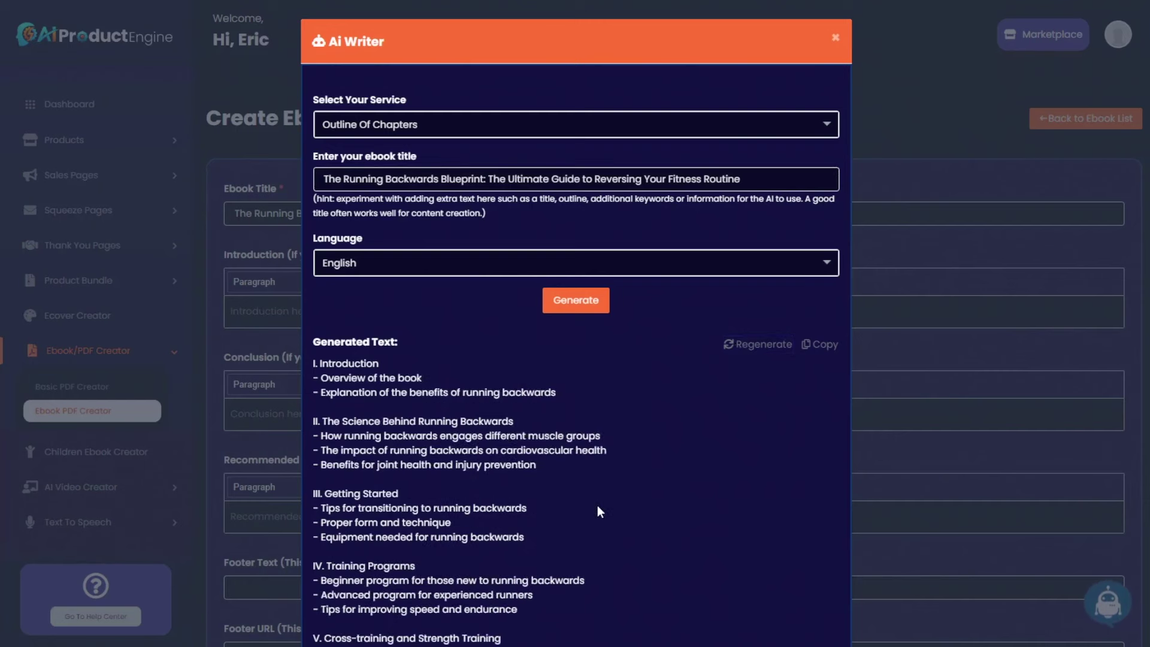
Step: Review the third outline version, generate a fresh chapter outline and regenerate it once more
scroll(598, 507, "down", 4)
scroll(590, 515, "up", 2)
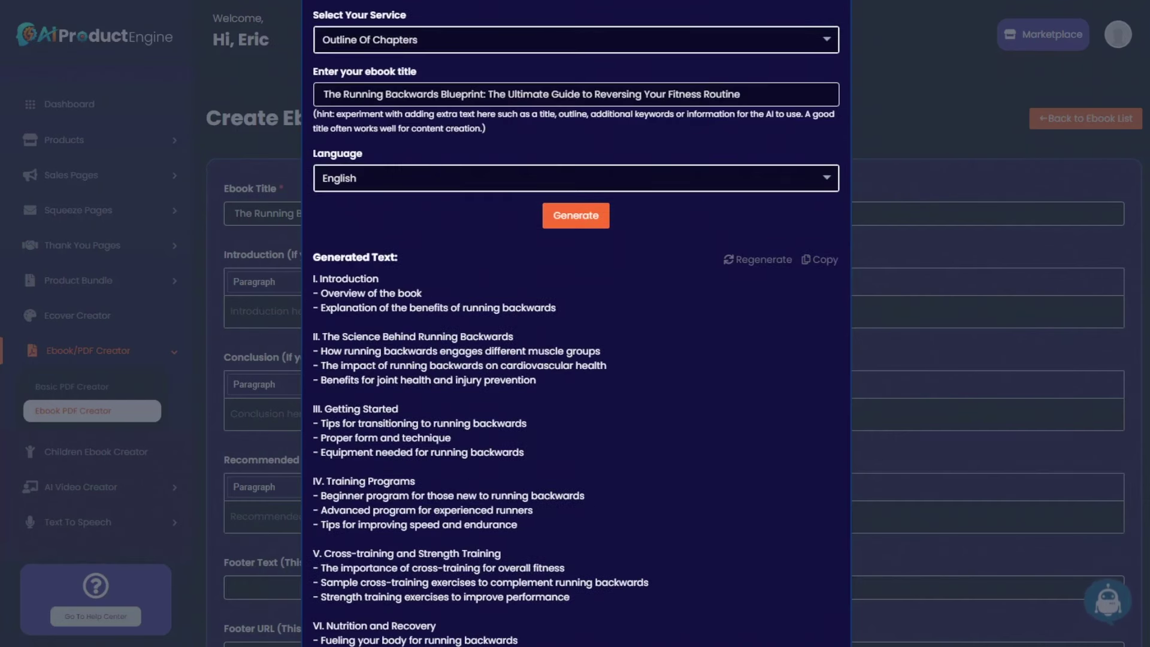
scroll(685, 387, "down", 5)
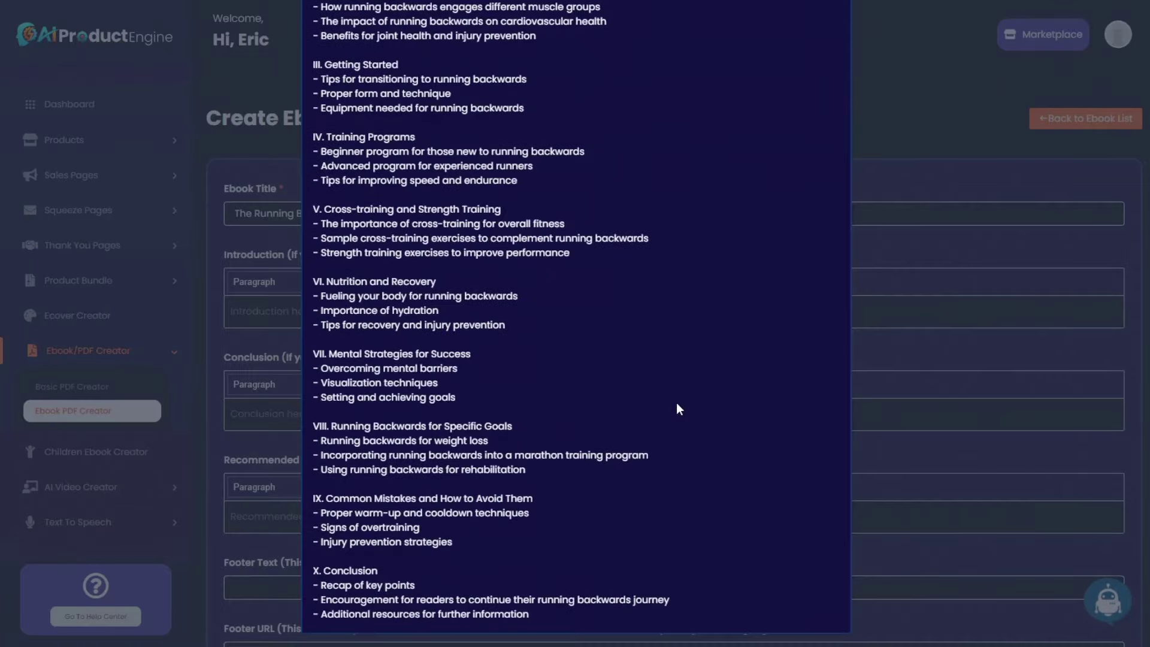
scroll(677, 405, "up", 7)
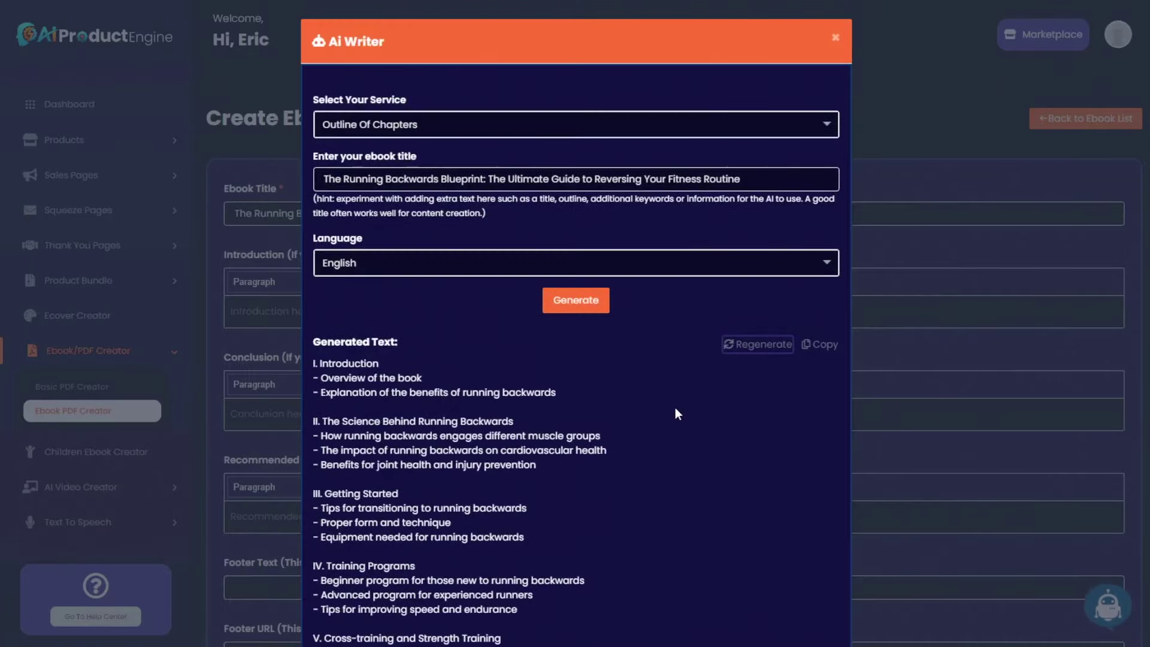
left_click(577, 307)
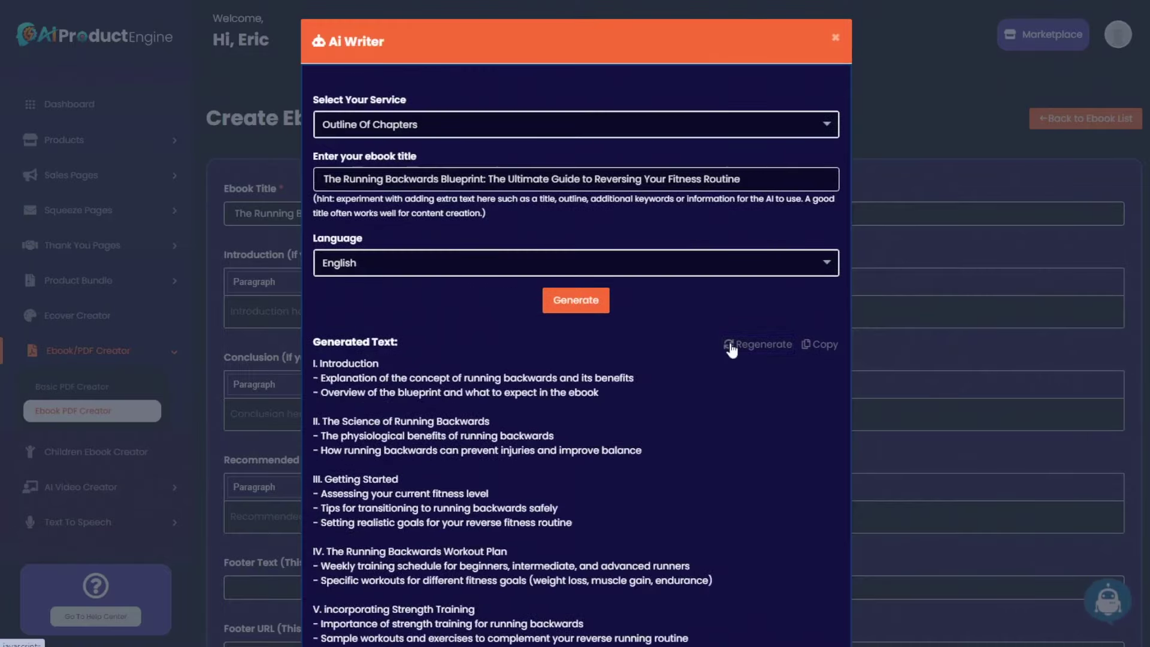
left_click(731, 344)
Step: Review the outline with numbered chapters, copy it and paste it into a blank Notepad document
scroll(688, 515, "down", 6)
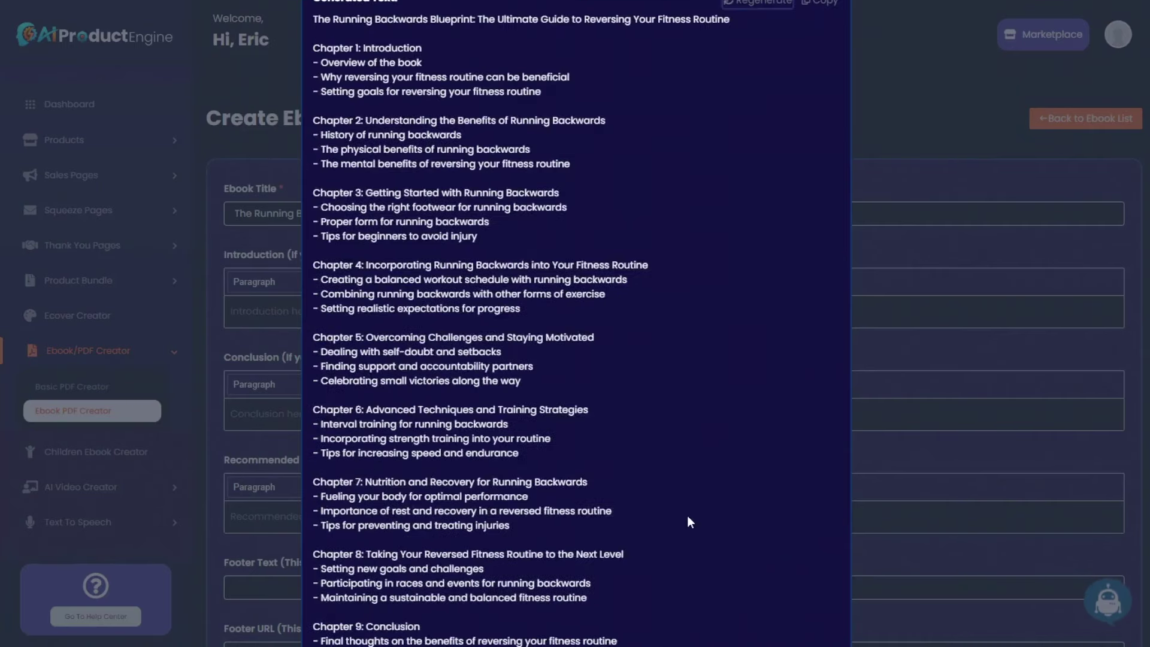
scroll(707, 497, "up", 6)
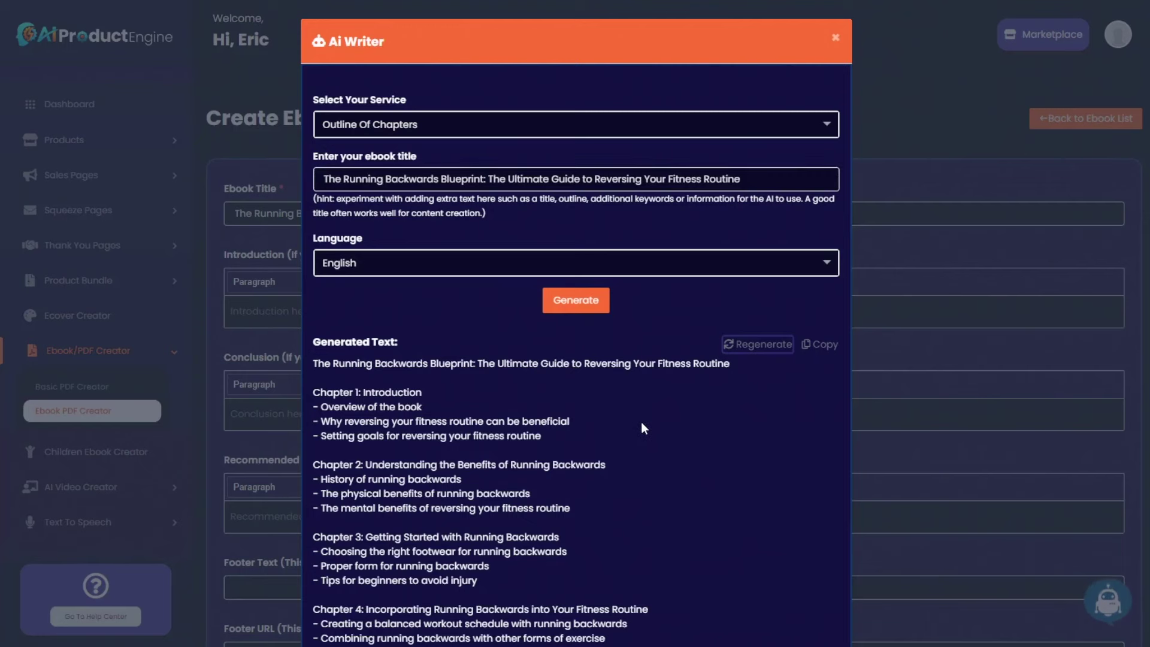
scroll(641, 428, "down", 6)
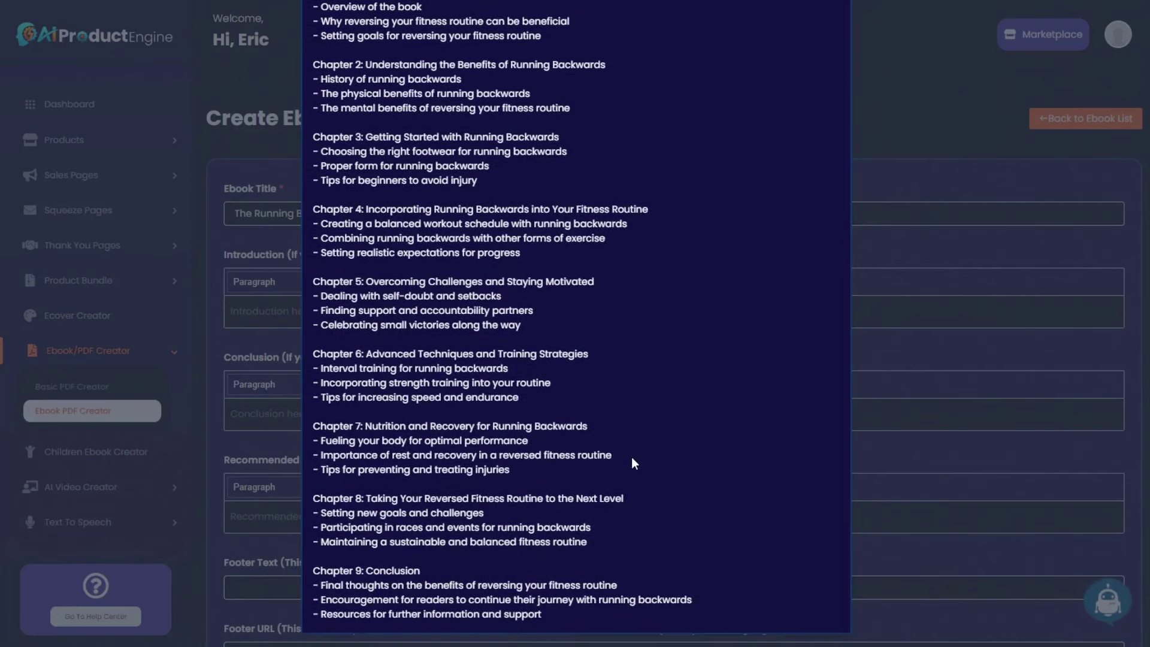
scroll(679, 468, "up", 6)
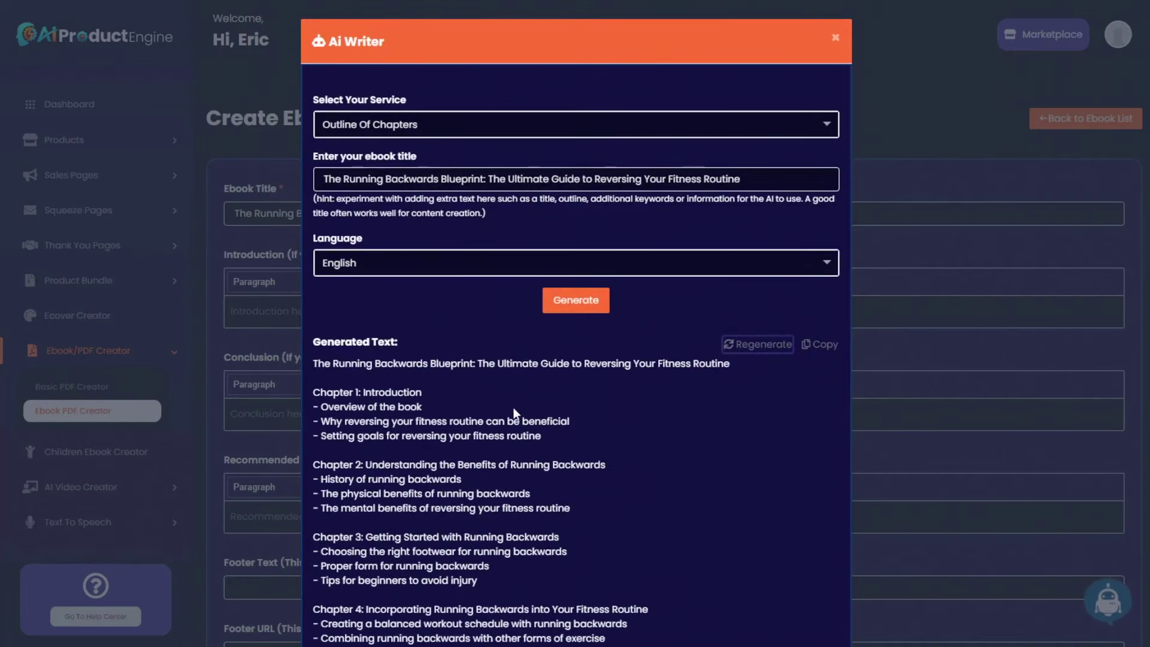
left_click(820, 345)
left_click_drag(0, 148, 509, 111)
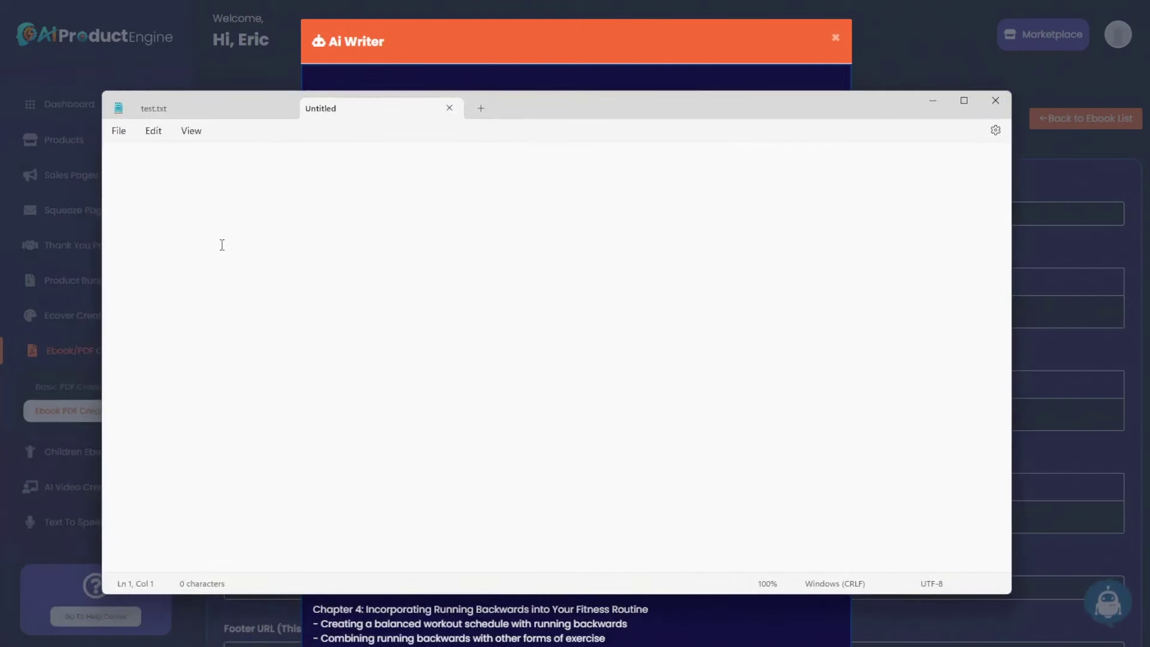
key("ctrl+v")
scroll(456, 413, "up", 4)
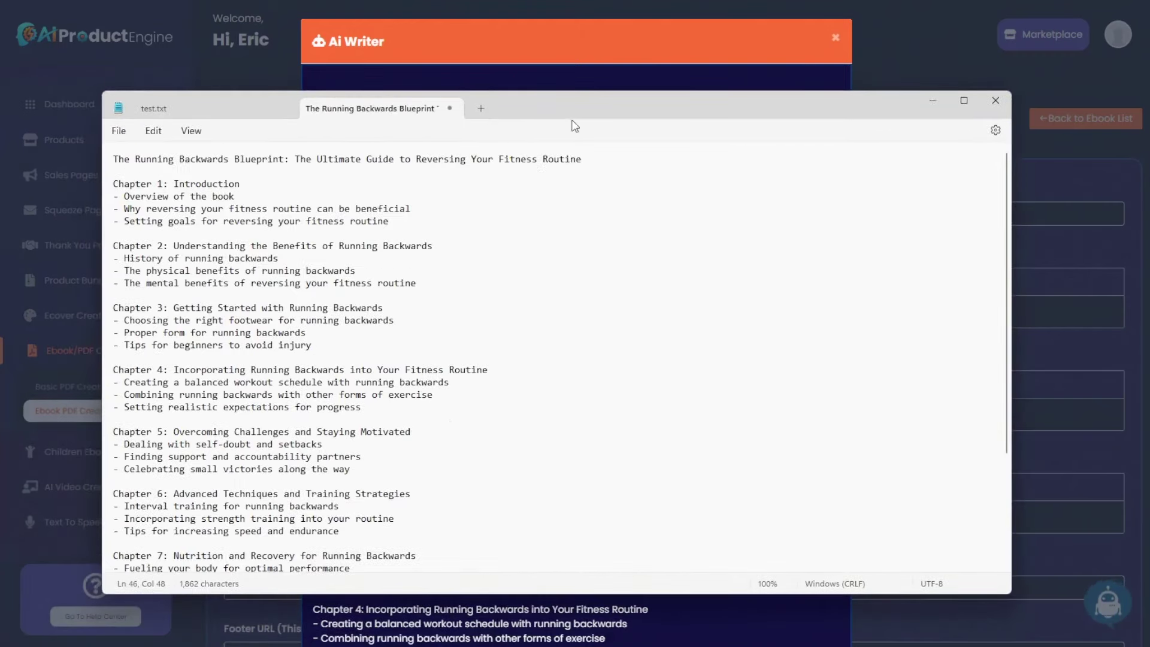
Step: Look over the pasted outline in Notepad, return to the ebook form and check its empty Introduction and Conclusion fields
scroll(419, 334, "down", 4)
scroll(424, 319, "up", 4)
left_click(933, 100)
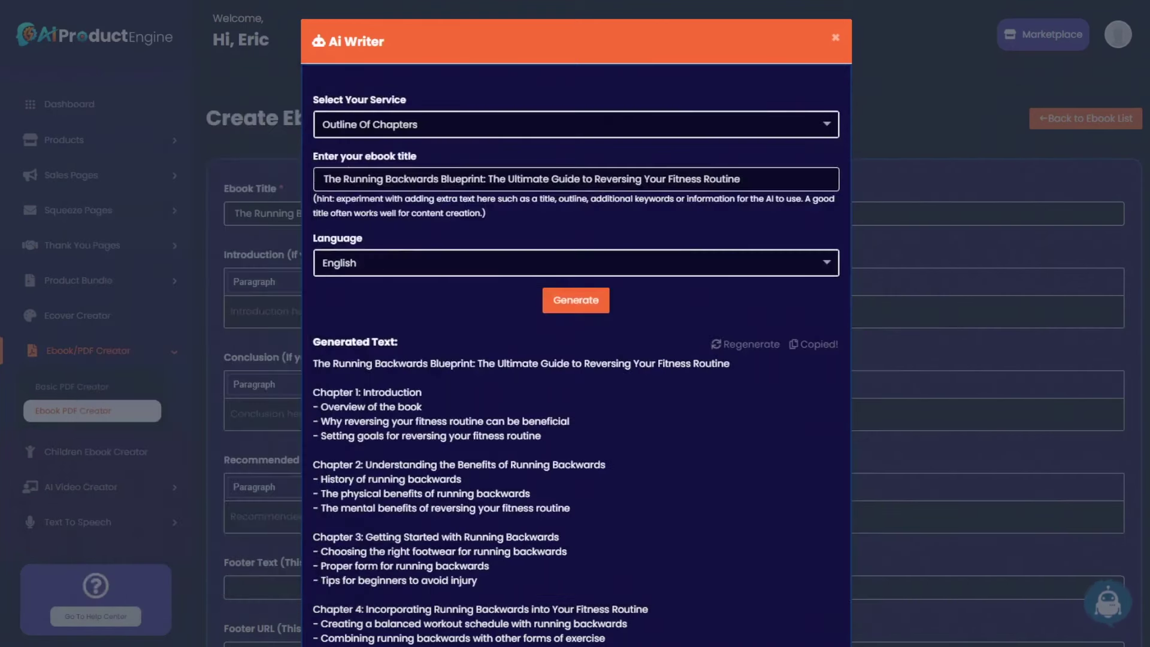
scroll(631, 380, "down", 4)
scroll(639, 415, "up", 4)
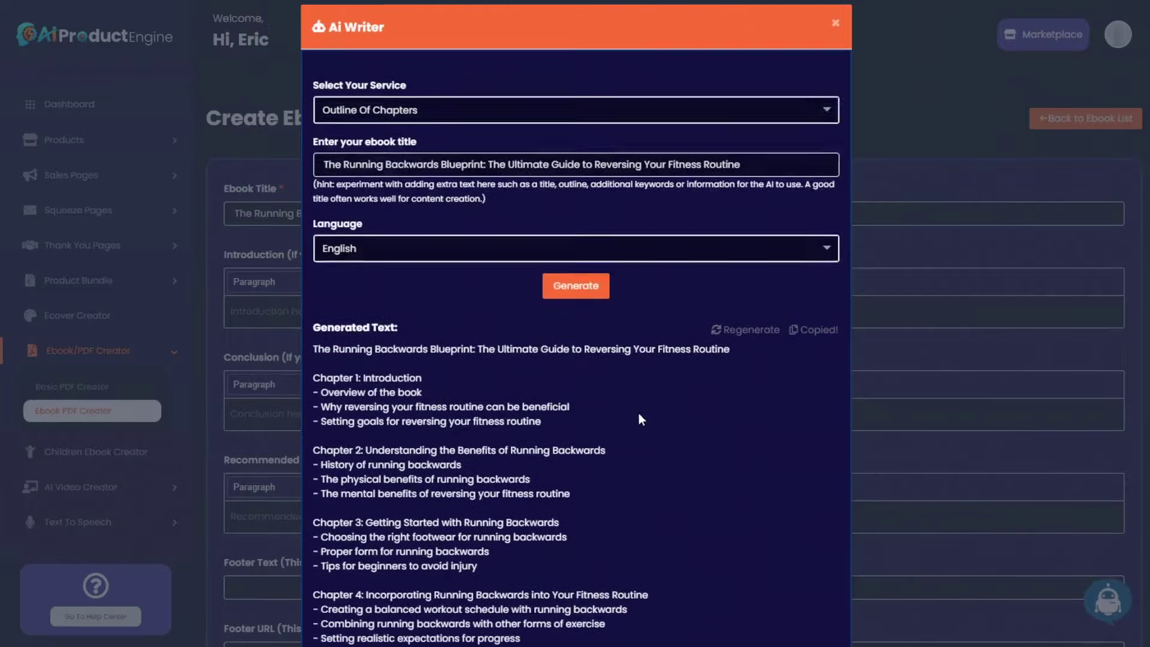
left_click(835, 38)
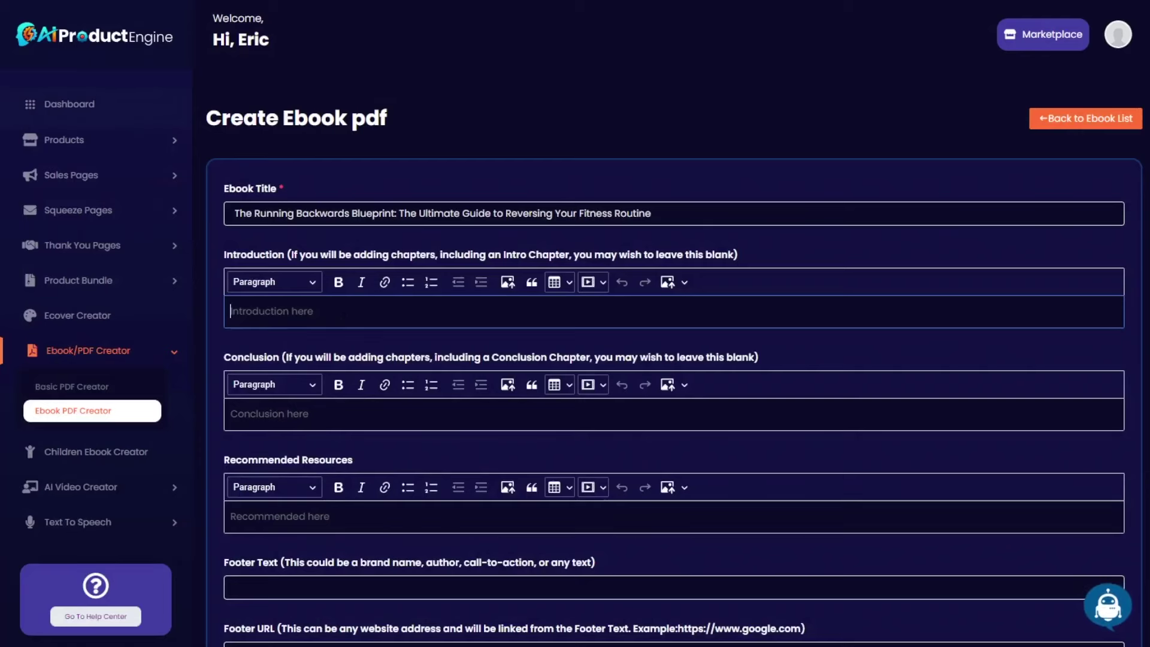
left_click(294, 416)
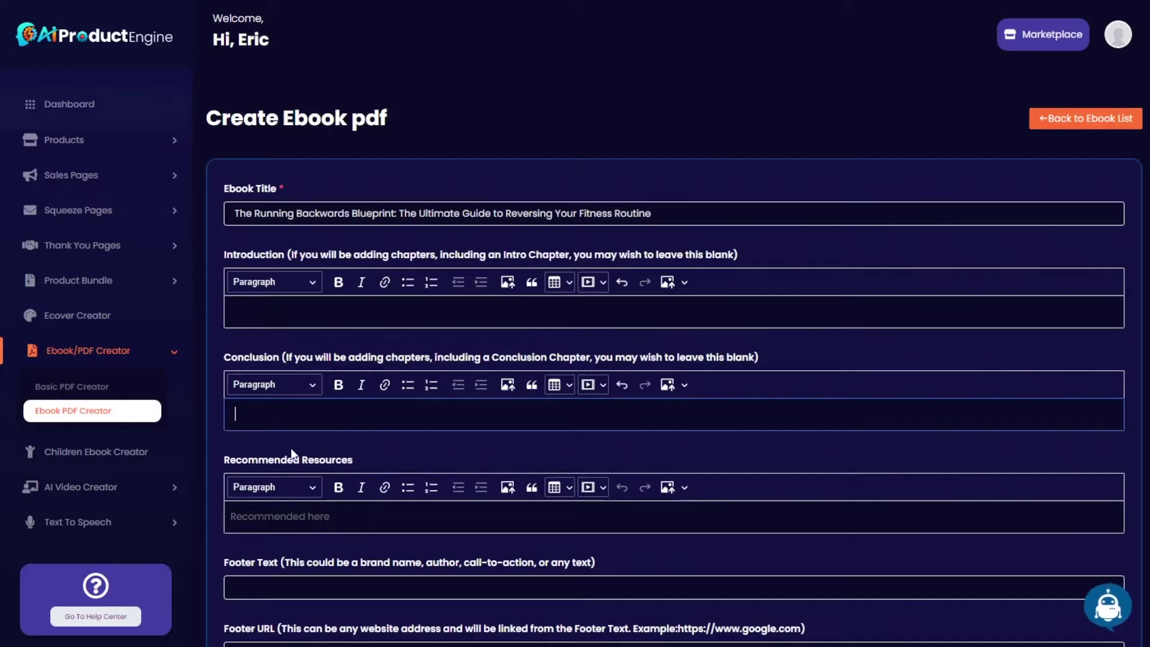
scroll(294, 433, "down", 5)
scroll(308, 414, "up", 2)
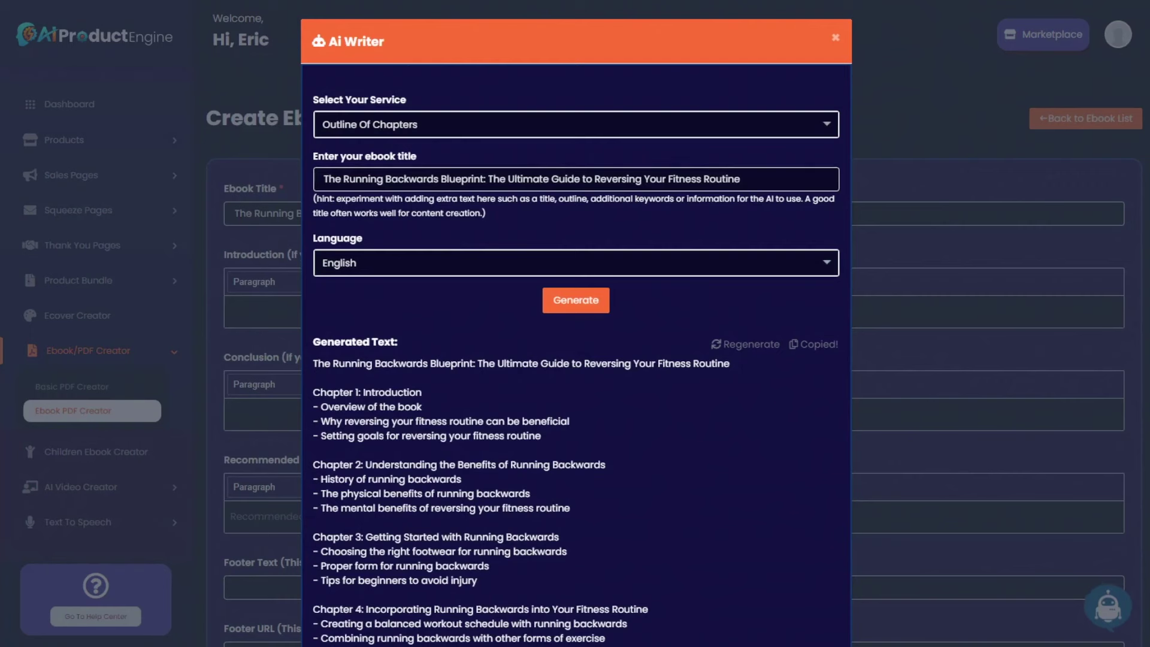
Step: Generate Ebook Recommended Resources with AI Writer and paste the copied list into the ebook's Recommended Resources field
left_click(444, 124)
scroll(440, 251, "down", 1)
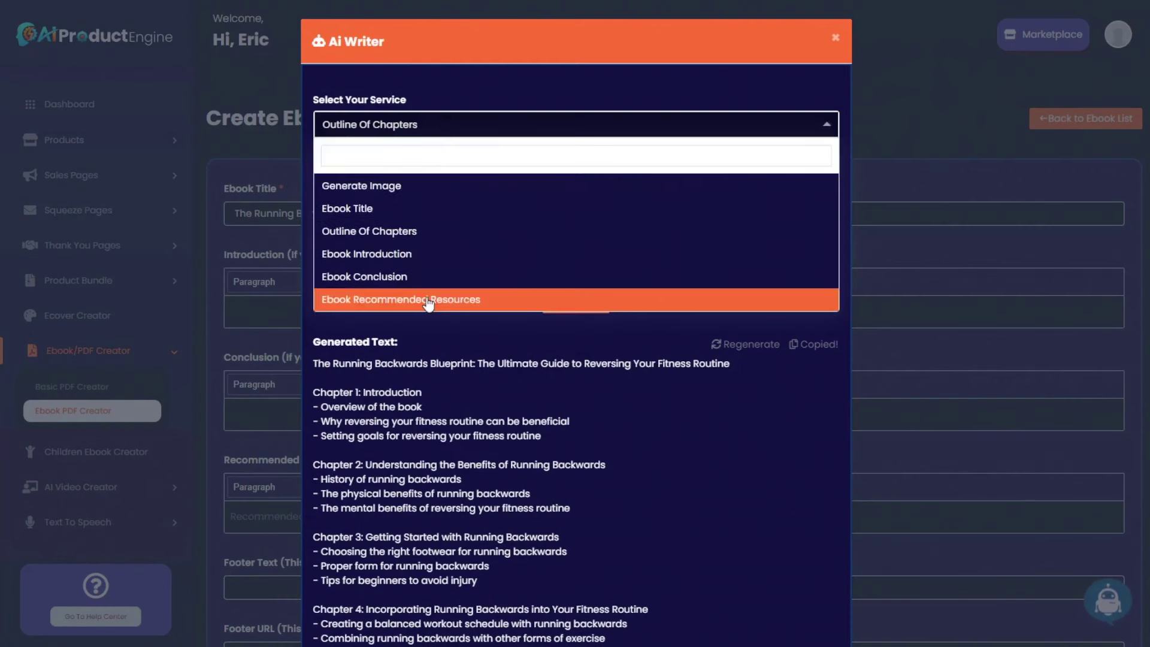
left_click(429, 297)
left_click(570, 303)
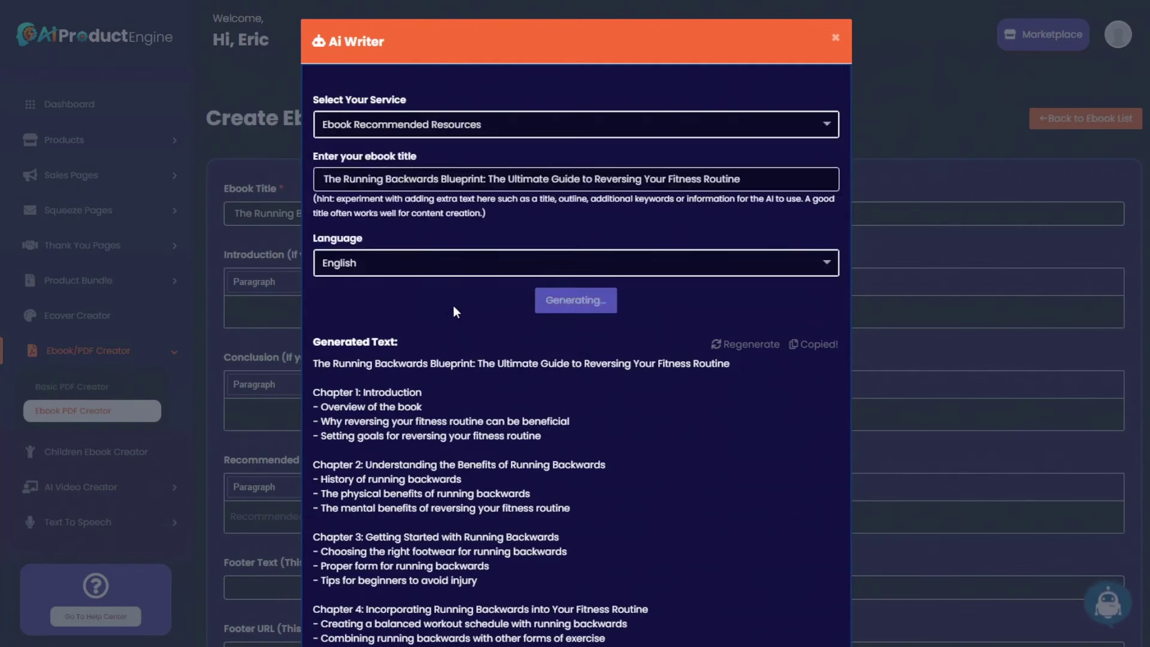
left_click(814, 344)
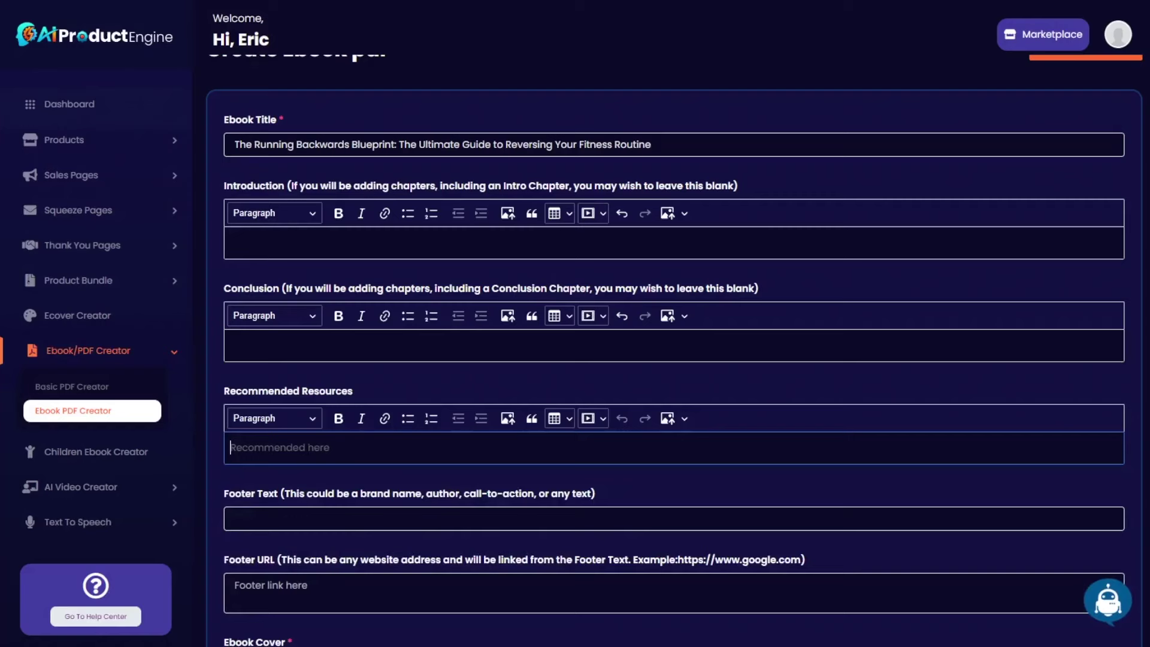
scroll(545, 520, "down", 5)
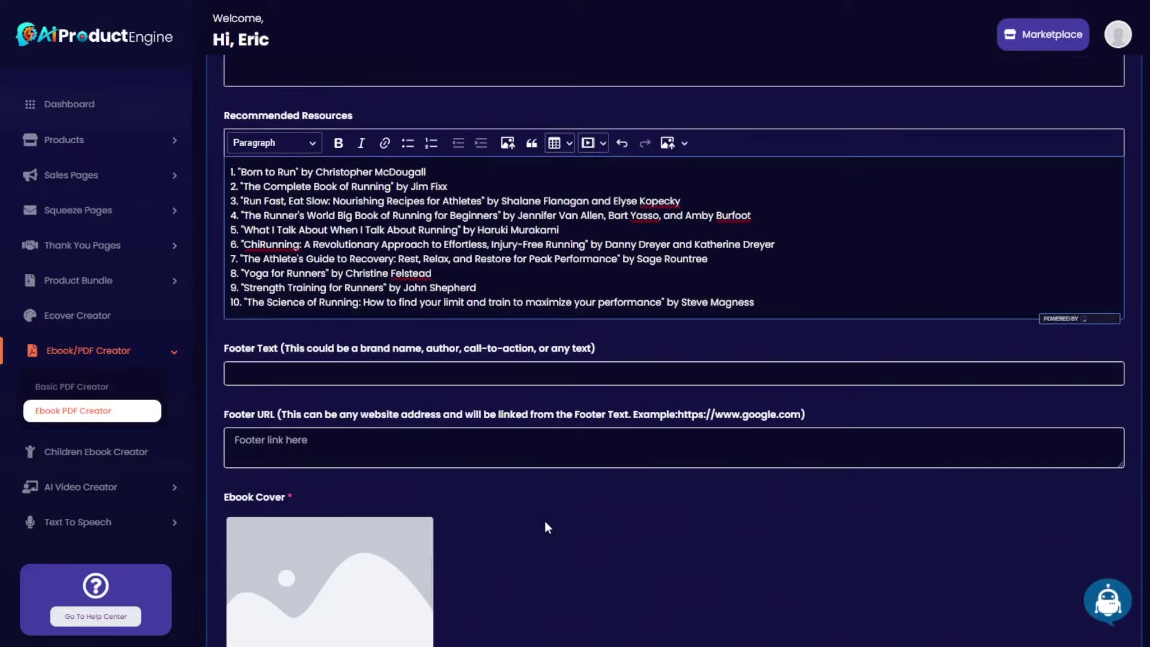
type("Eric Runnerton")
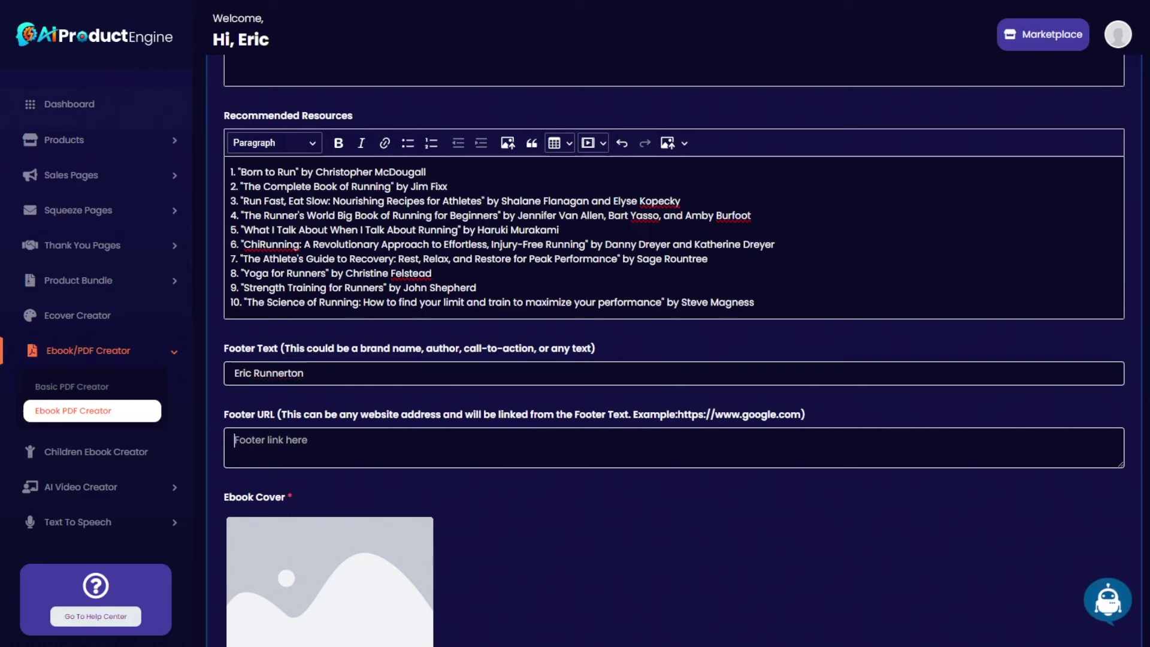
key("ctrl+v")
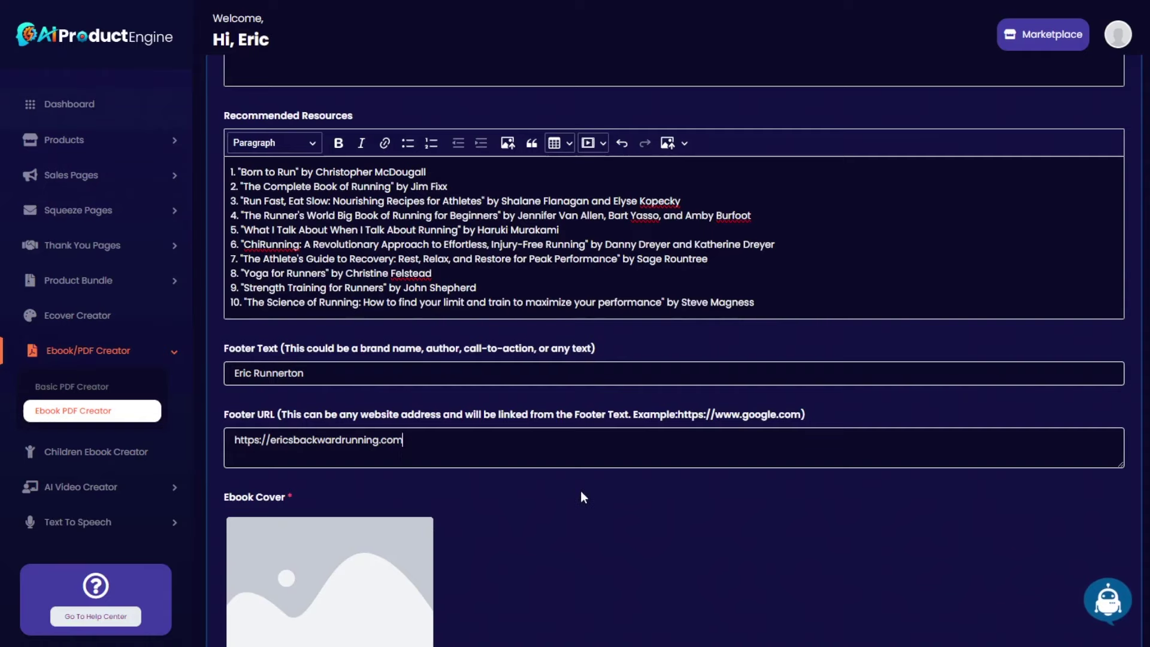
scroll(581, 491, "down", 3)
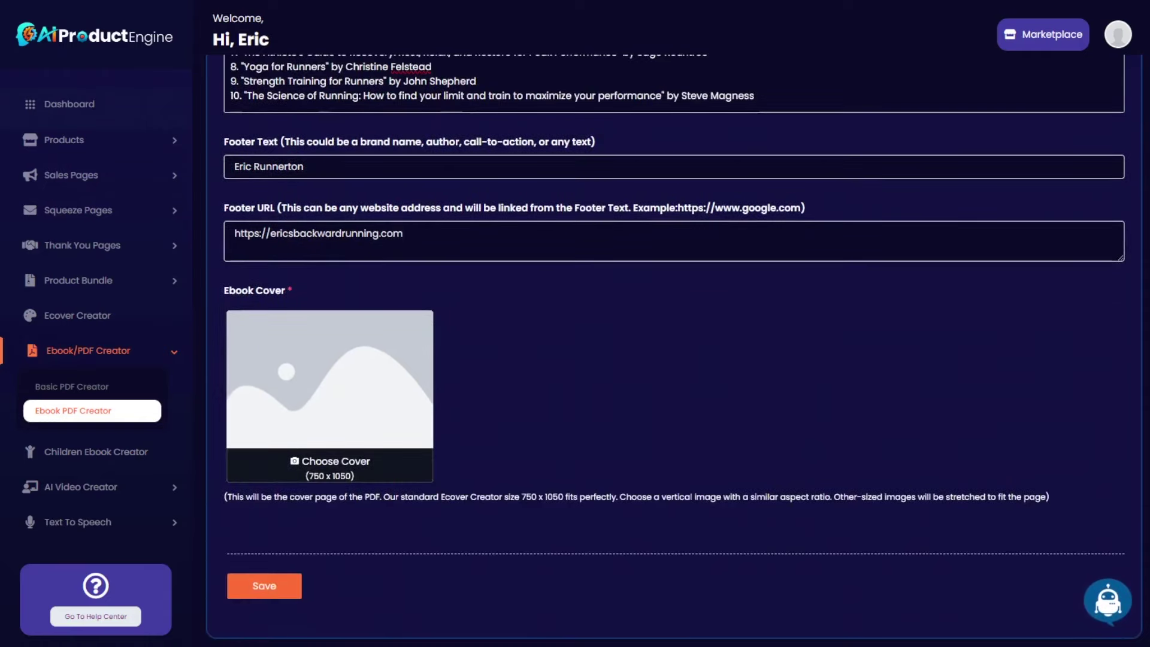
Step: Replace the cover's upper heading with "The Running Backwards Blueprint:" copied from the ebook title, and set its font size to 21
scroll(590, 427, "up", 8)
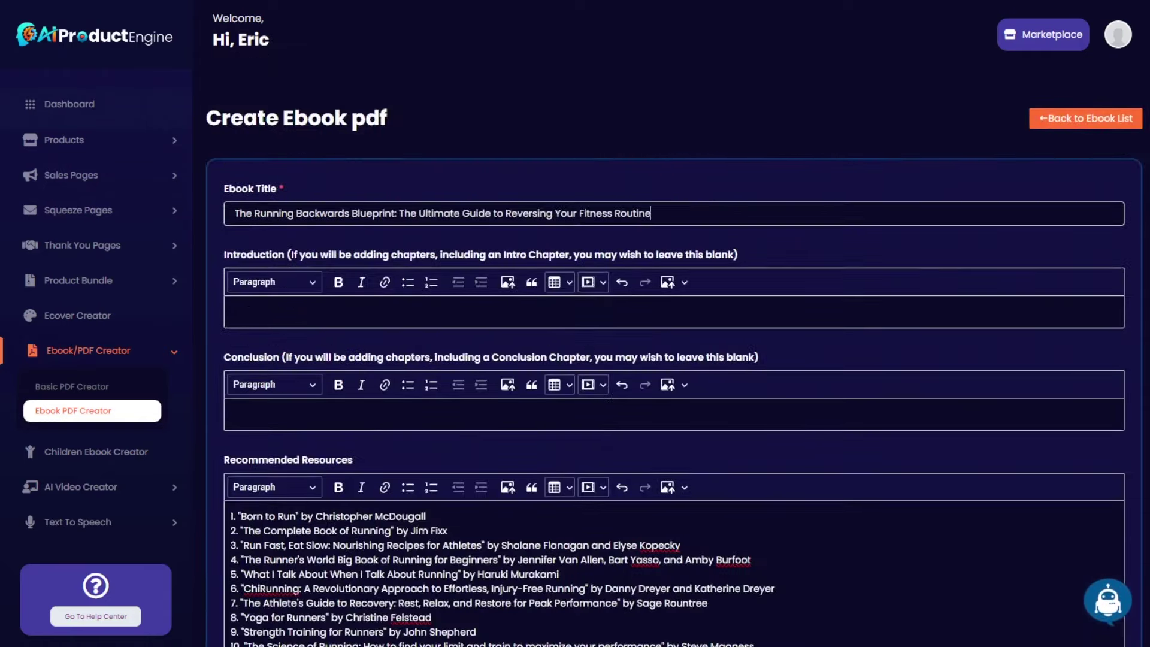
left_click_drag(655, 214, 203, 216)
left_click(322, 212)
left_click_drag(200, 216, 401, 214)
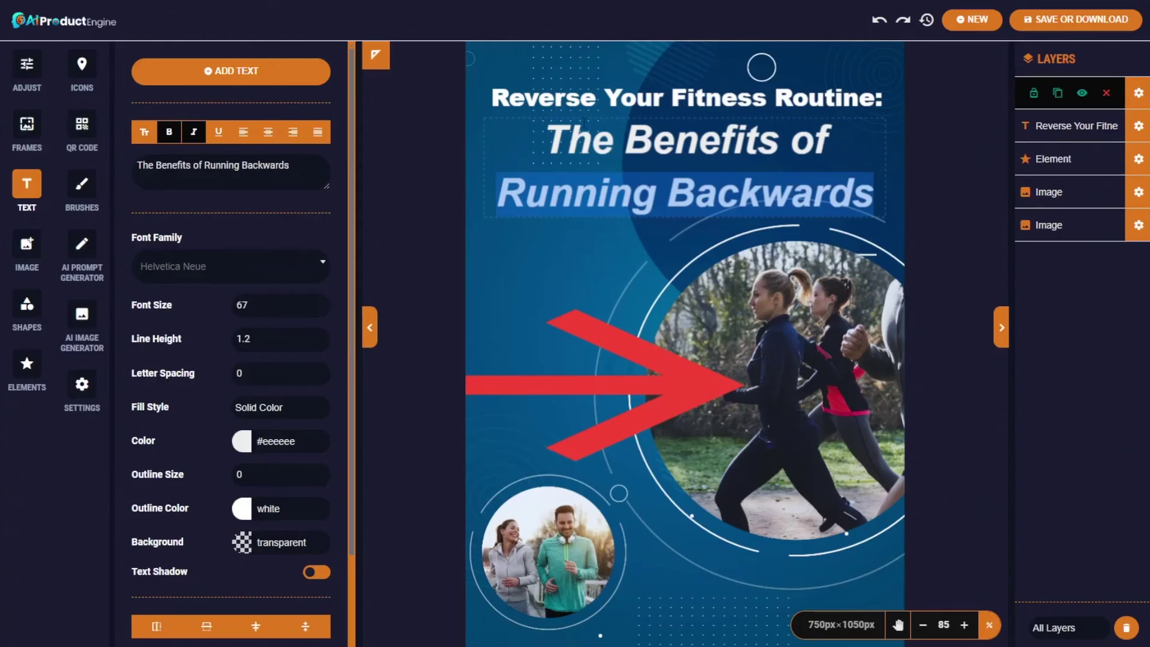
key("ctrl+a")
key("ctrl+v")
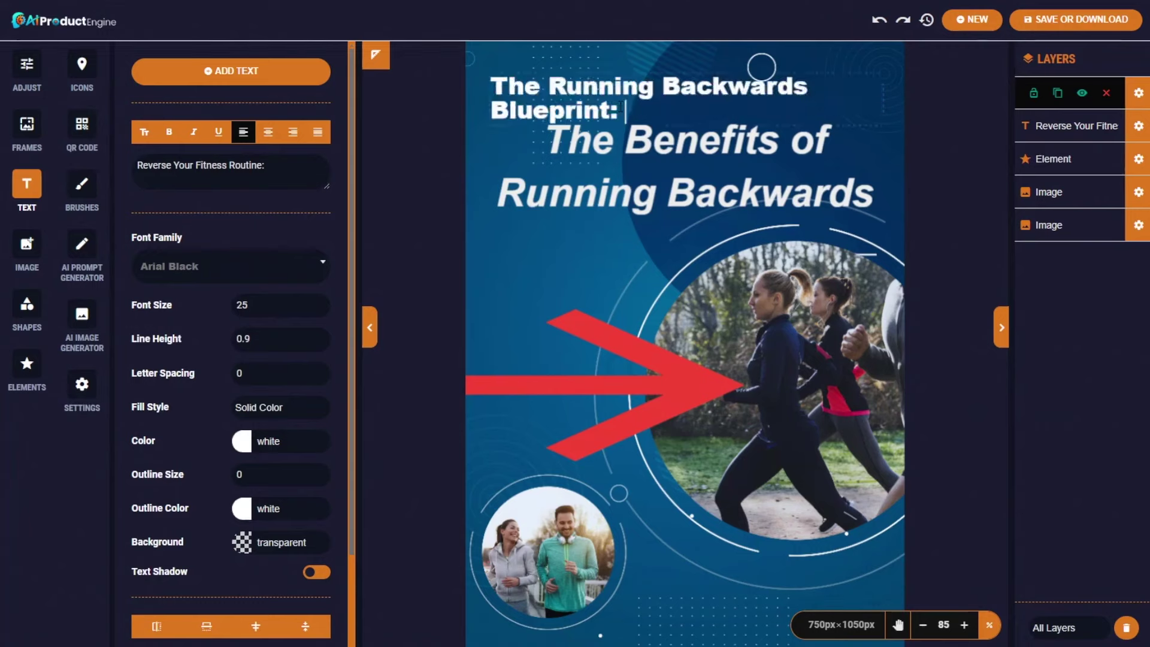
left_click(320, 308)
left_click(320, 308)
left_click(320, 308)
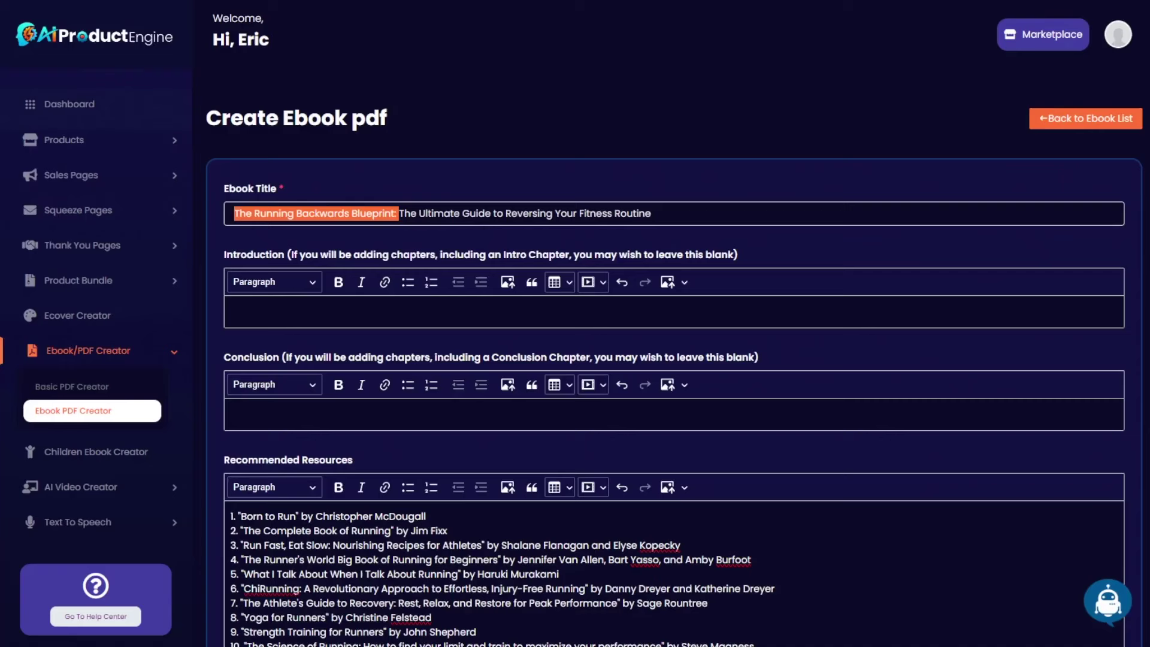
Step: Replace the cover's large text with "The Ultimate Guide to Reversing Your Fitness Routine", set line height to 0.9 and place it just below the heading
left_click_drag(652, 214, 399, 214)
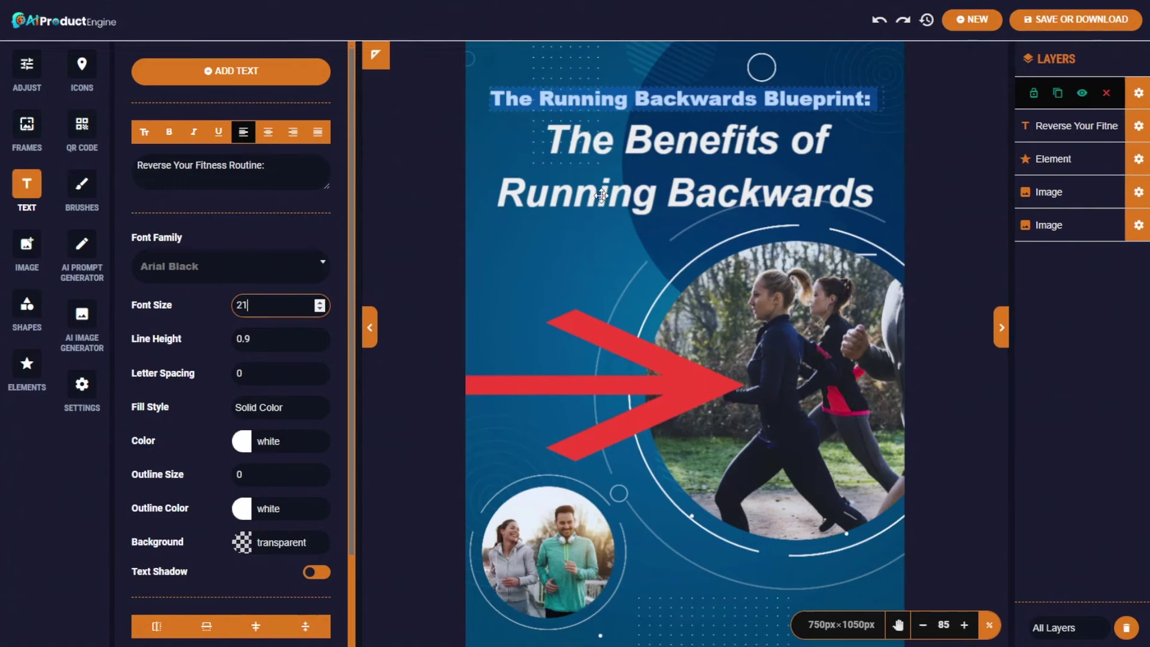
left_click(577, 153)
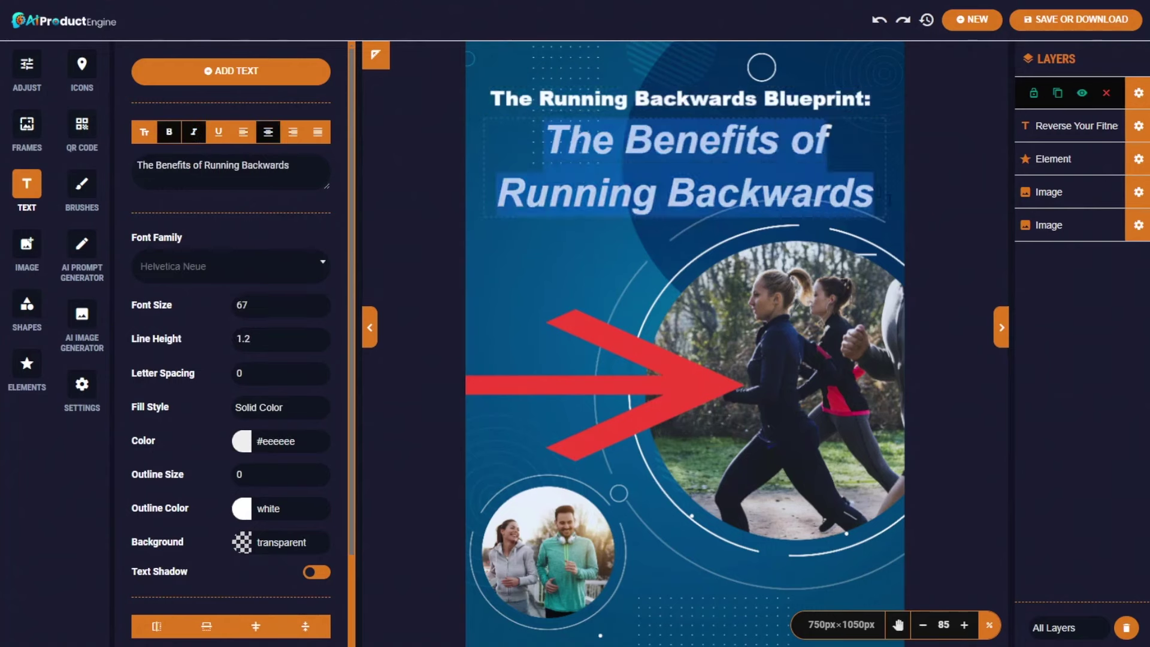
key("ctrl+v")
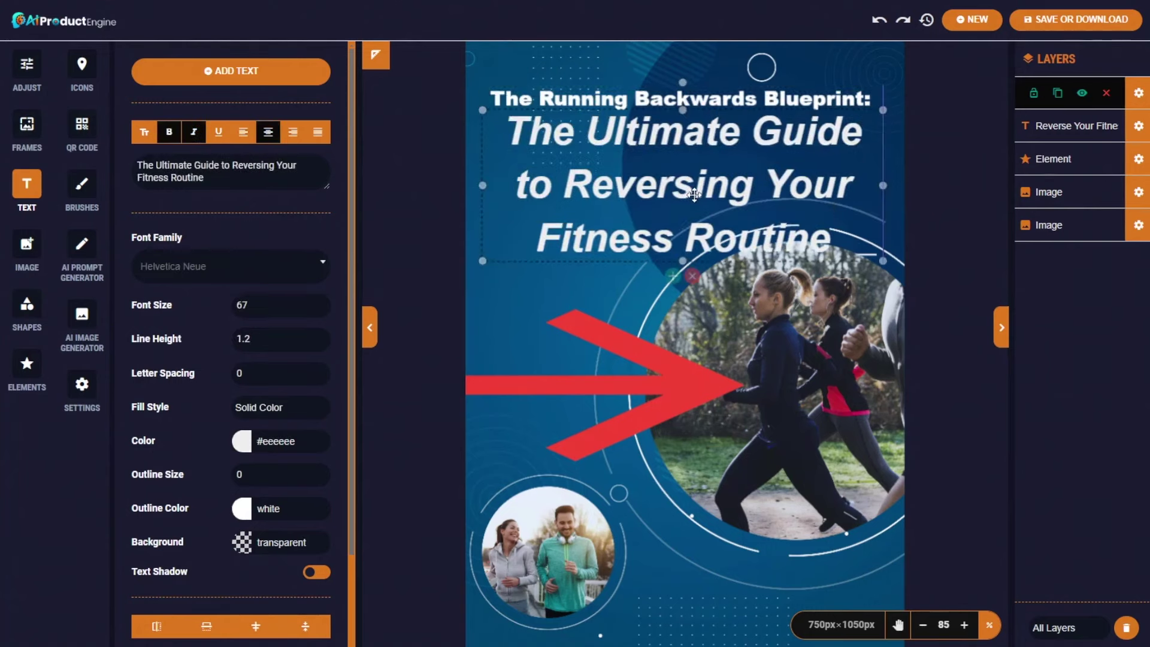
left_click(320, 342)
left_click(320, 343)
left_click(320, 342)
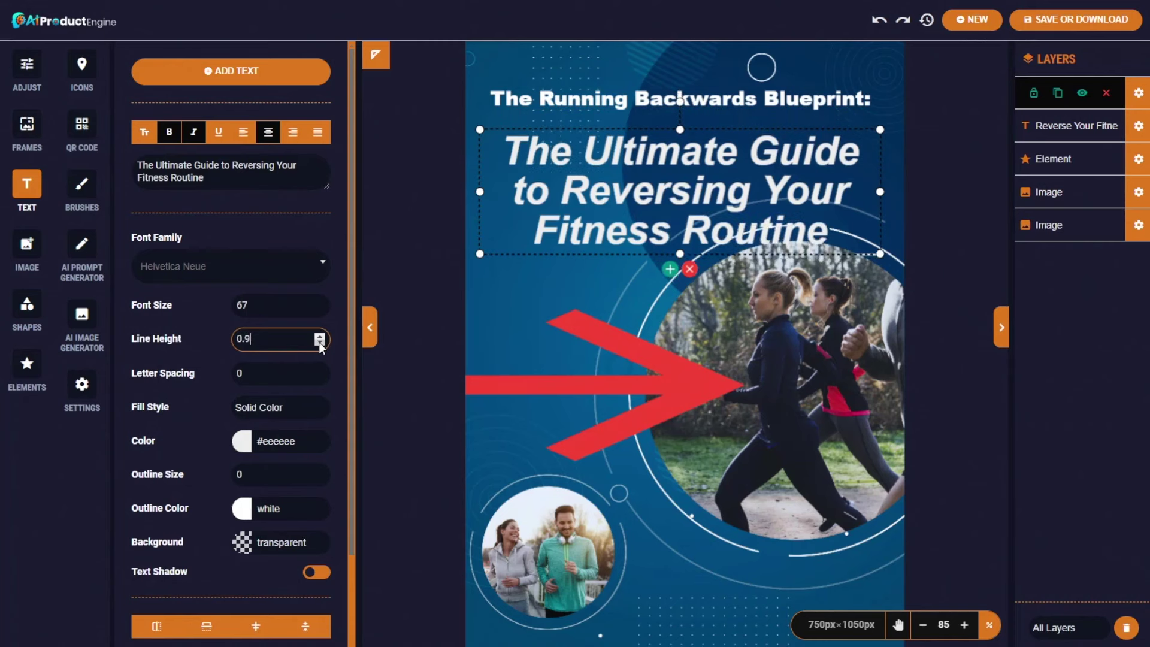
left_click_drag(610, 182, 642, 155)
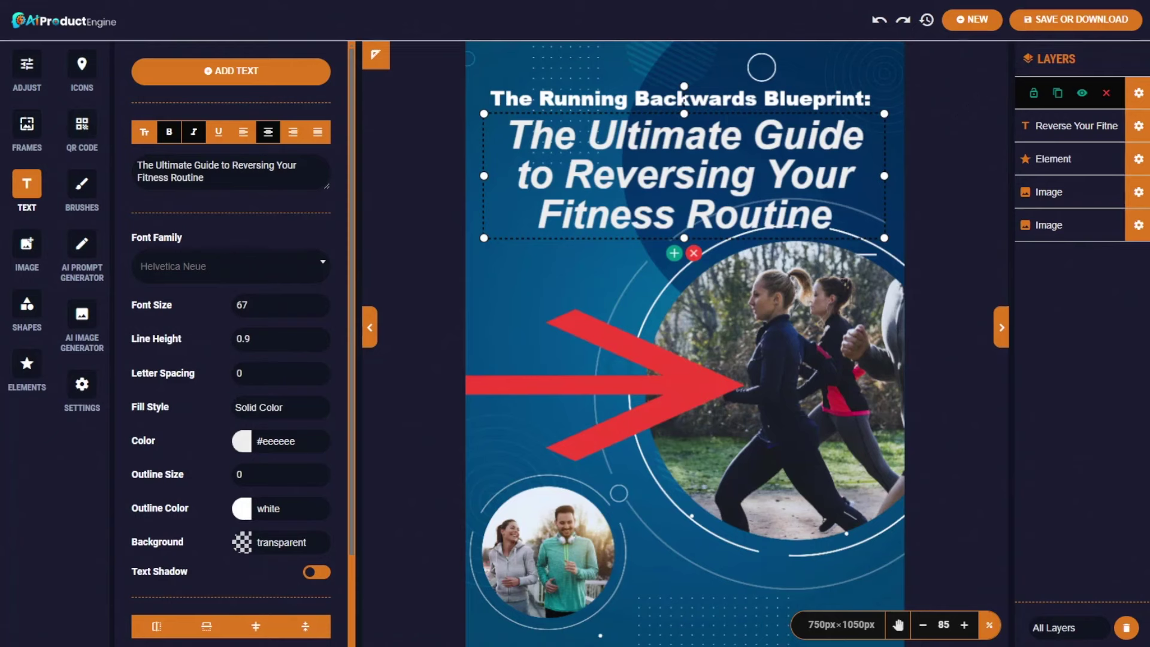
Step: Download the edited cover design under the file name running2
left_click(1077, 23)
left_click(421, 157)
key("BackSpace")
type("2")
left_click(711, 157)
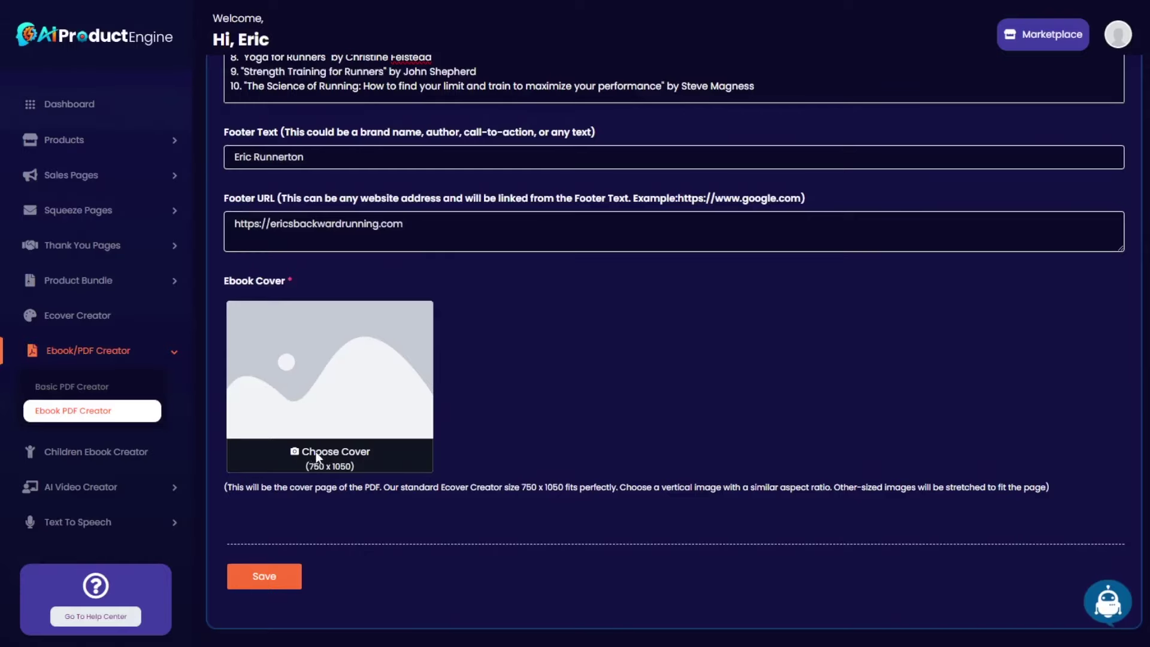
Step: Upload running2.png from Downloads as the ebook cover and save the ebook
left_click(319, 459)
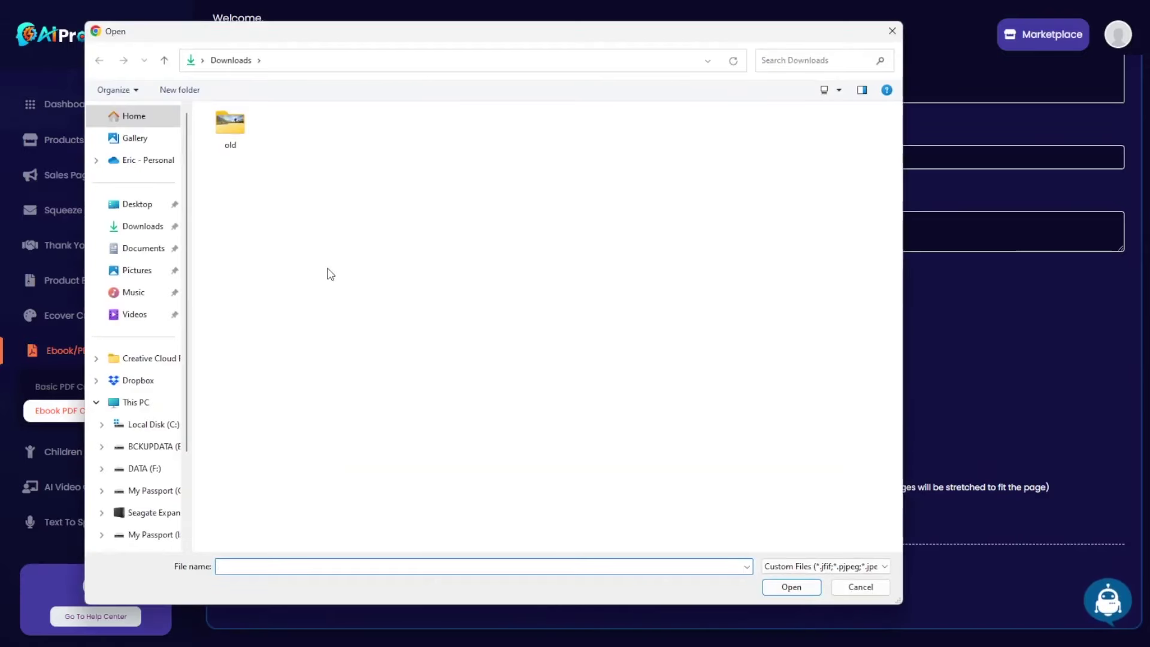
left_click(880, 566)
left_click(786, 591)
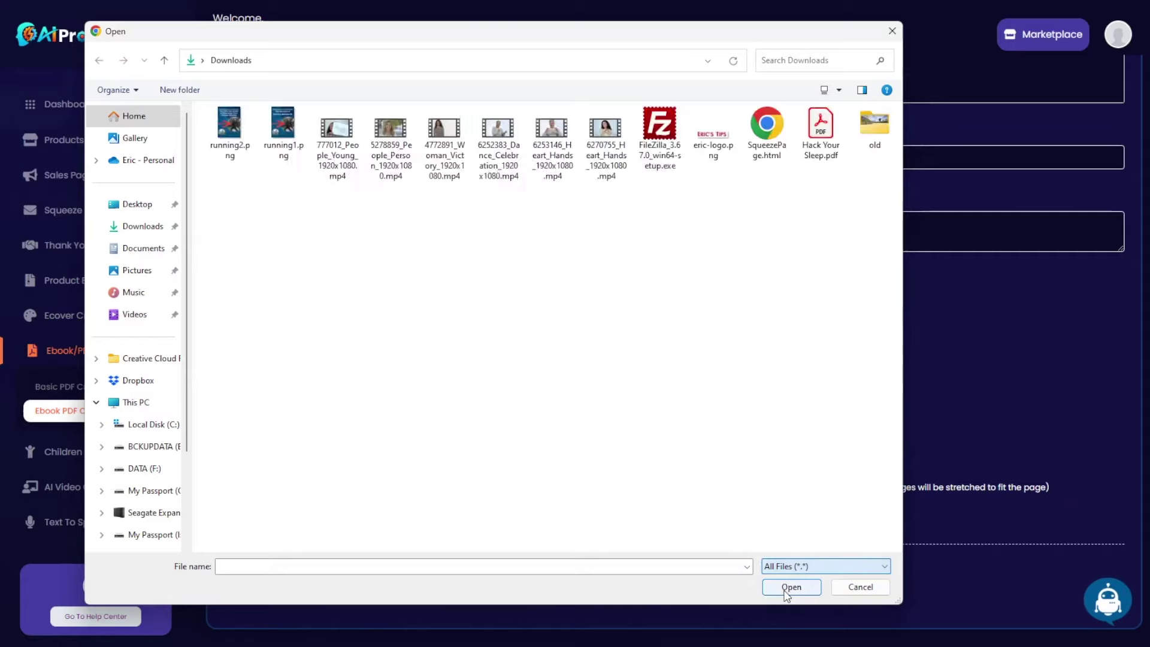
double_click(229, 122)
left_click(266, 578)
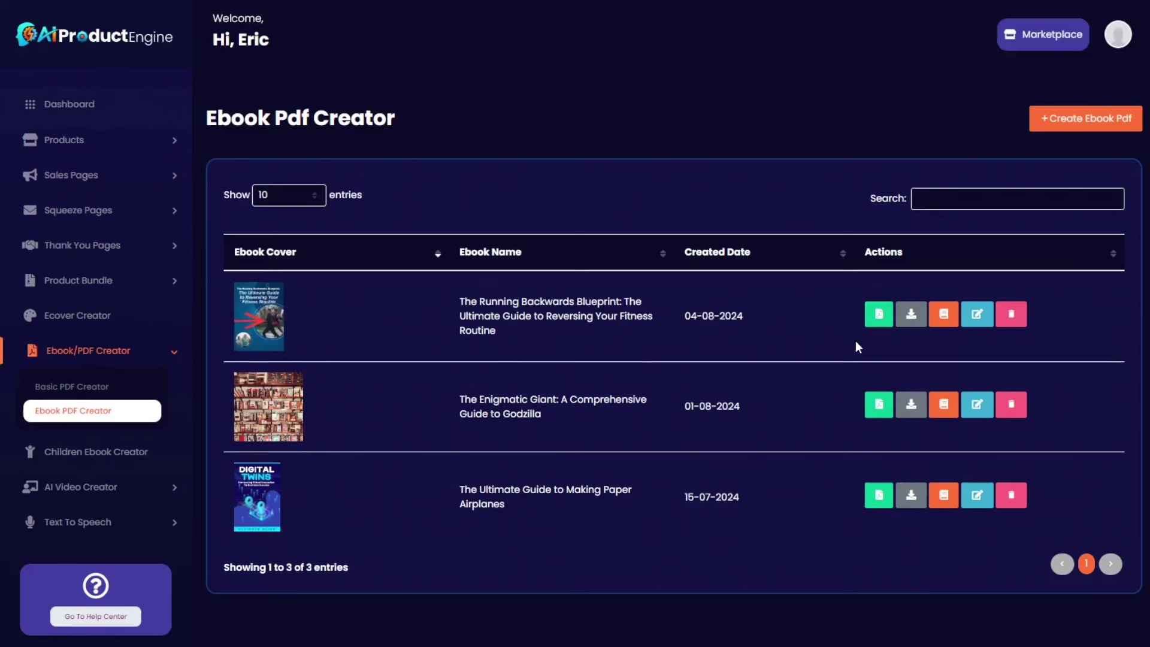
Step: Open the chapter list of The Running Backwards Blueprint ebook and start adding a chapter
left_click(879, 315)
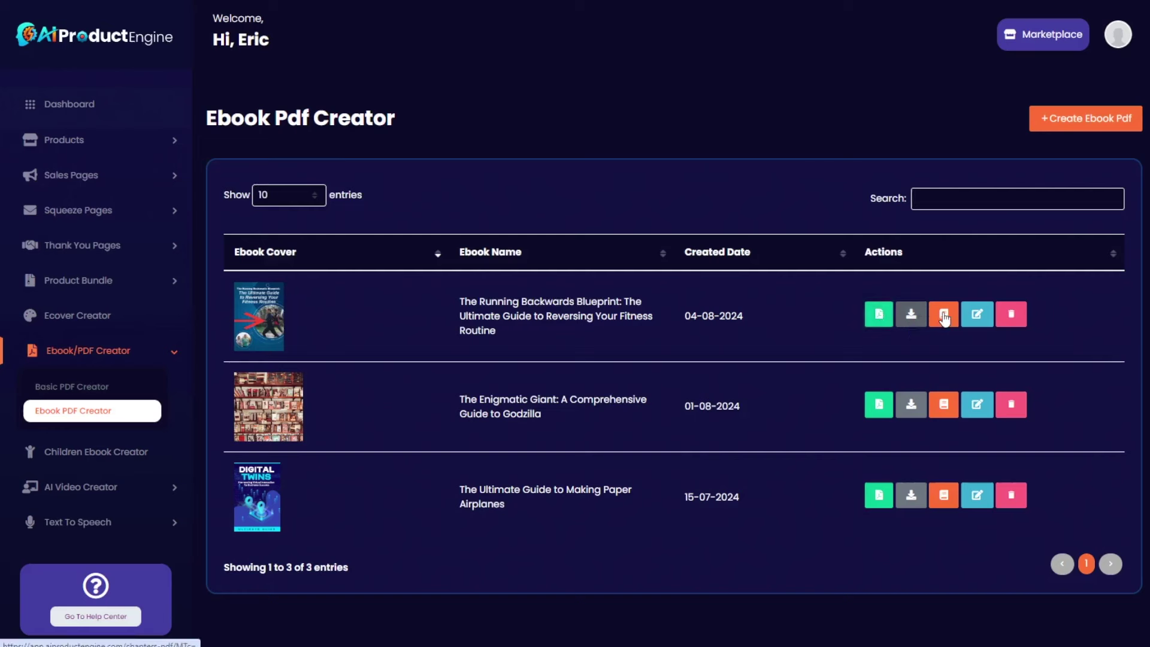
left_click(974, 316)
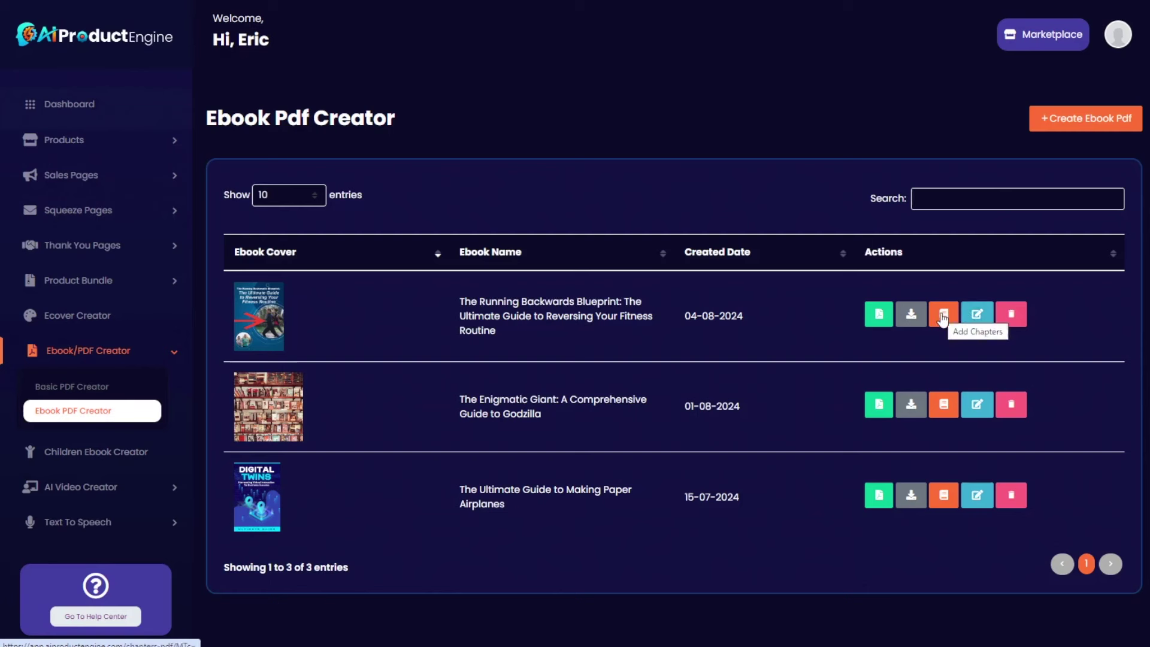
left_click(945, 319)
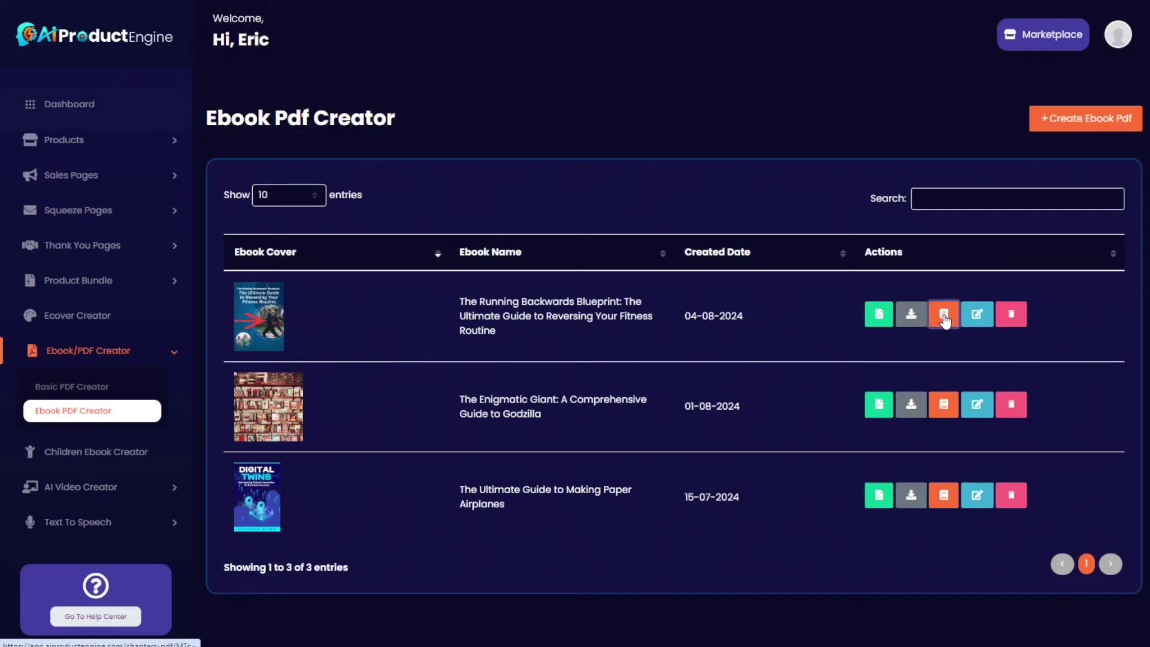
left_click(1070, 119)
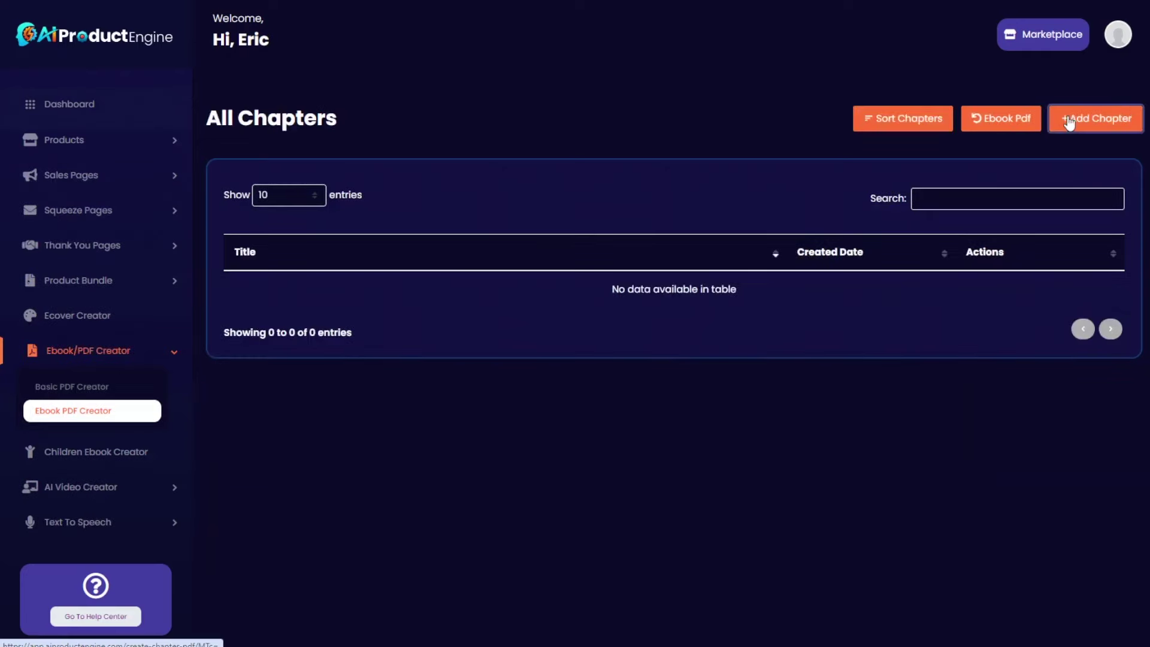
Step: Copy "Chapter 1: Introduction" from the Notepad outline and paste it as the new chapter's title
key("alt+Tab")
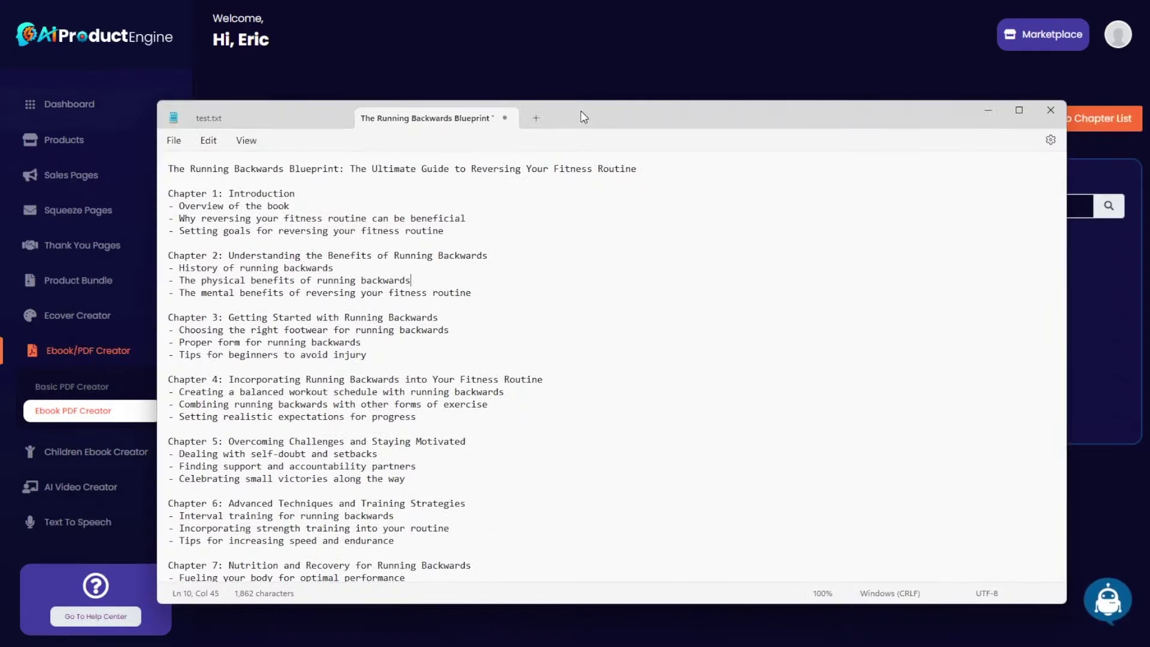
left_click_drag(624, 109, 992, 91)
left_click_drag(287, 166, 159, 166)
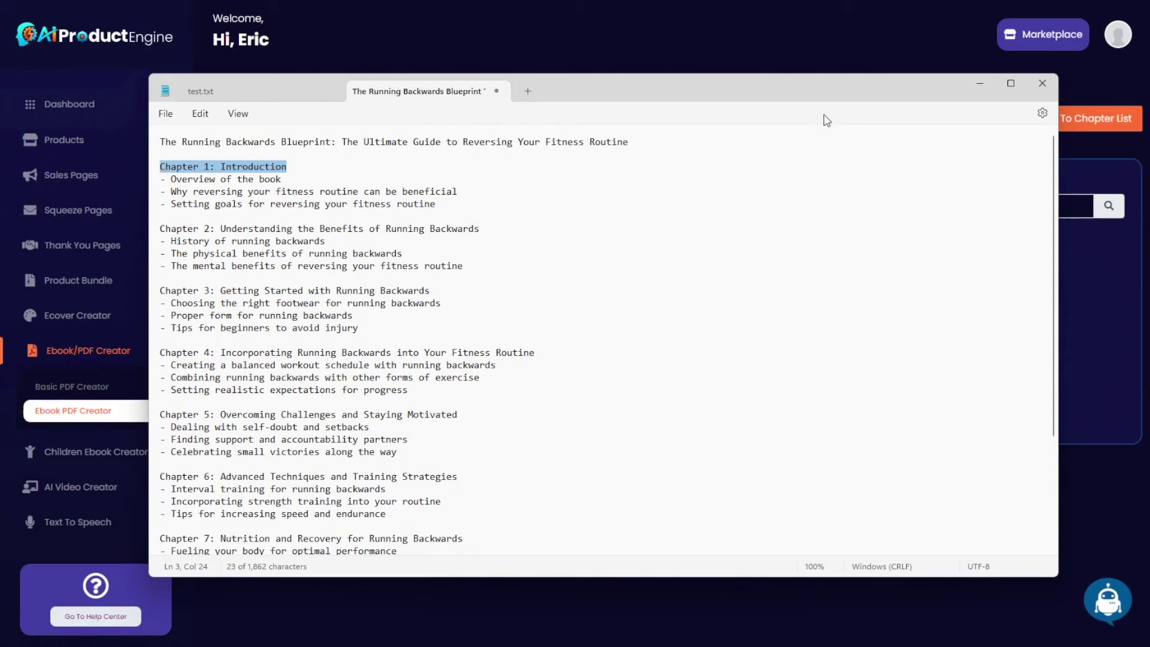
key("ctrl+c")
left_click(981, 84)
left_click(360, 214)
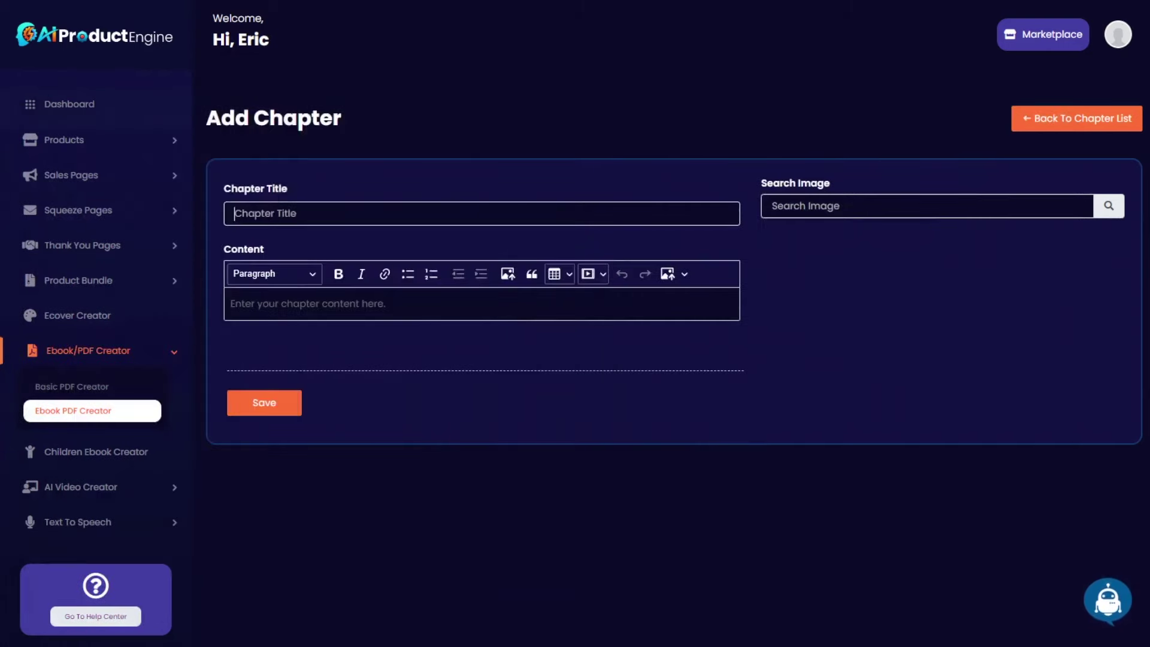
key("ctrl+v")
Step: Open the AI Writer for the Chapter 1 content and select the "Write a Chapter" service
left_click(1108, 601)
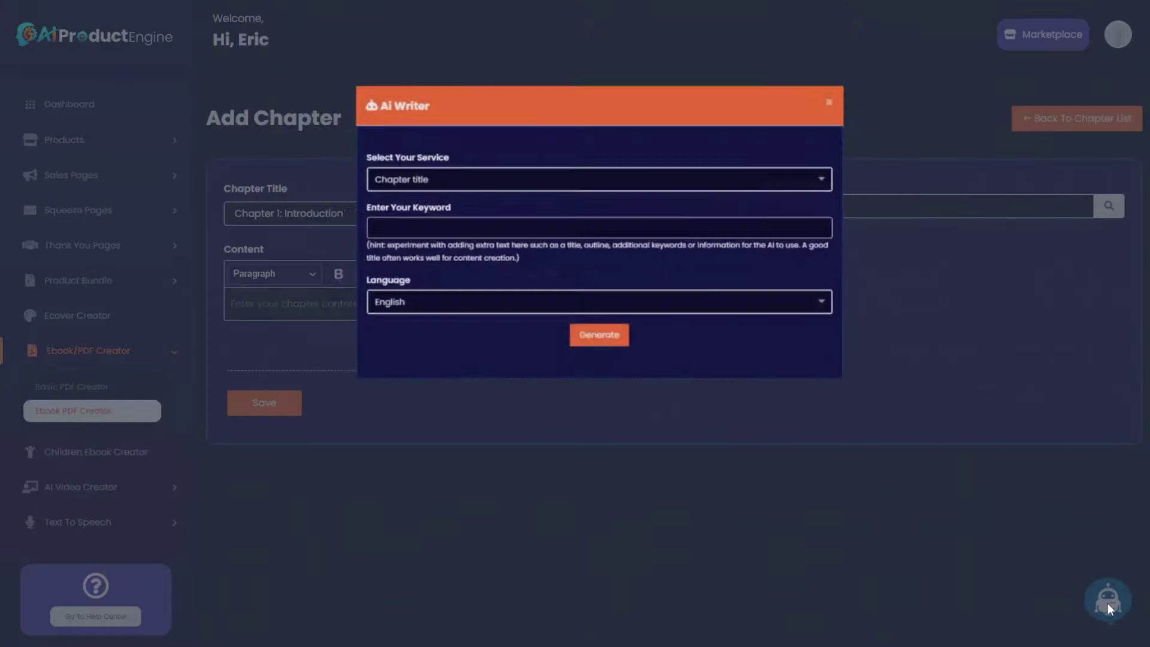
left_click(431, 127)
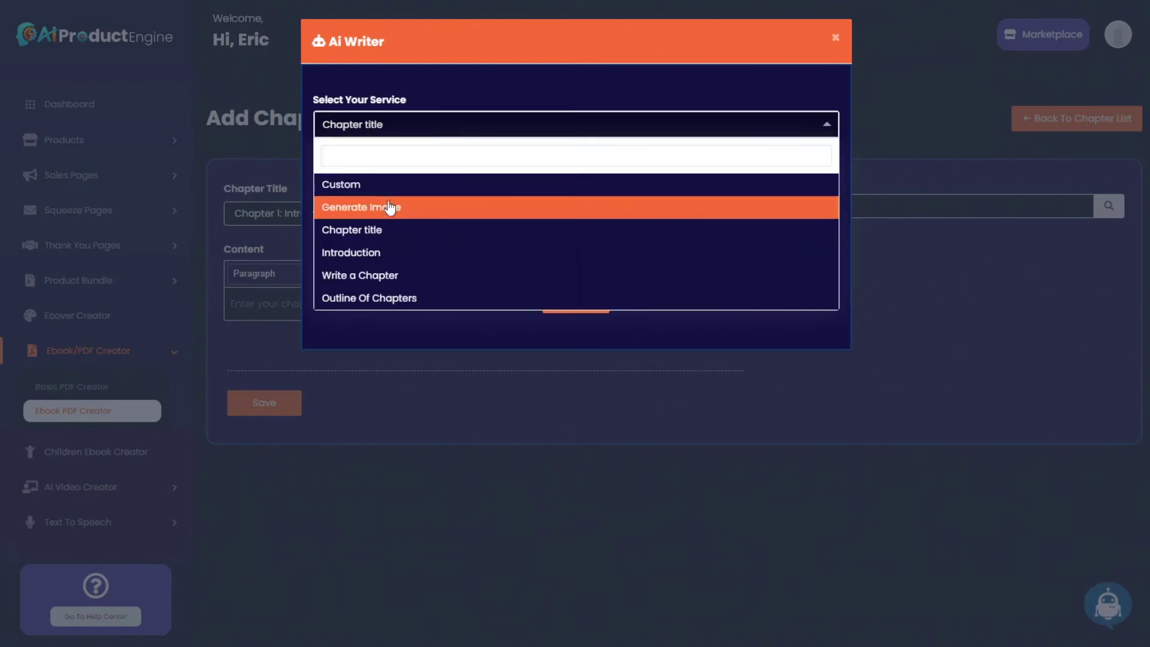
left_click(377, 278)
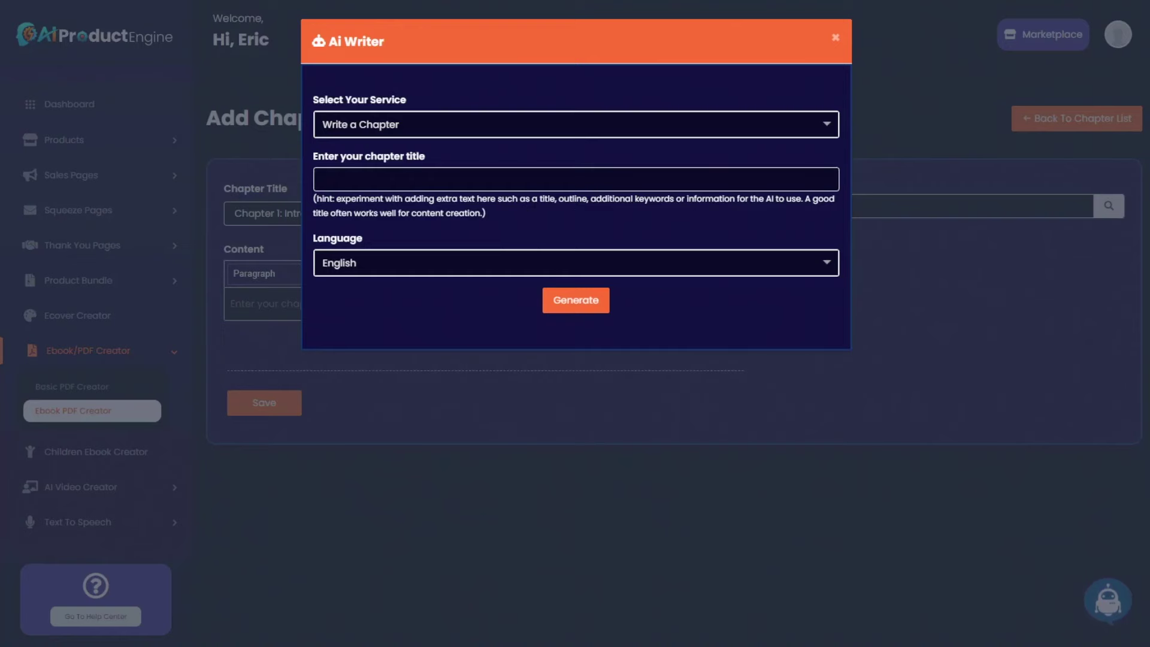
Step: Copy the book title and full Chapter 1 outline from Notepad into the AI Writer's chapter title and generate the text
key("alt+Tab")
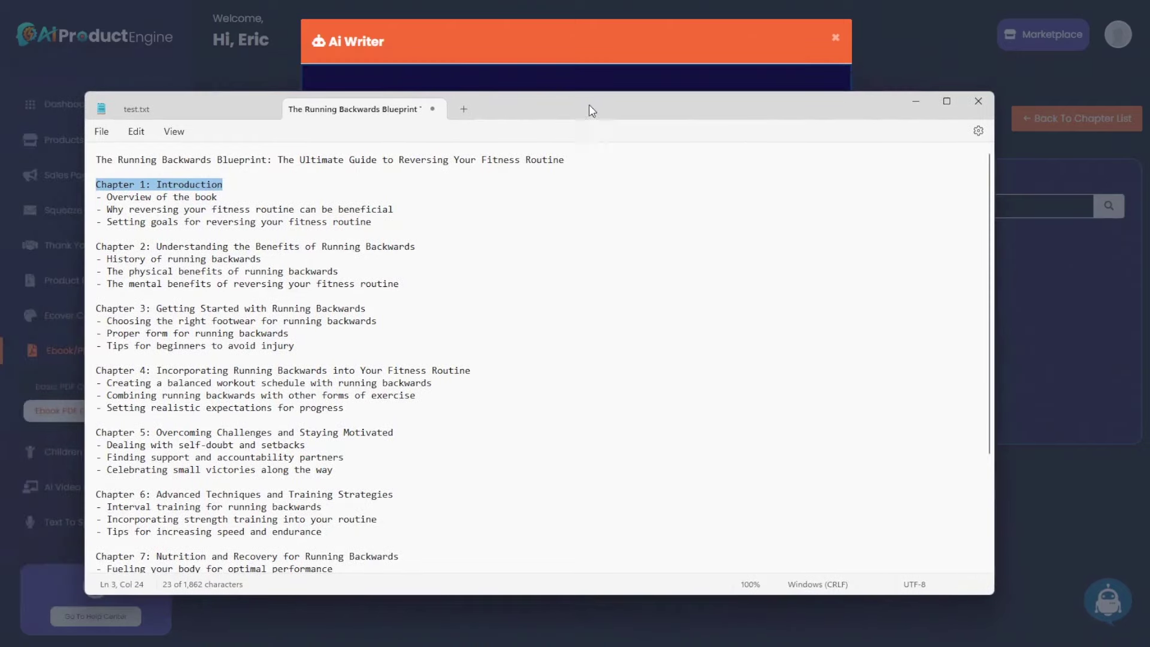
left_click(205, 200)
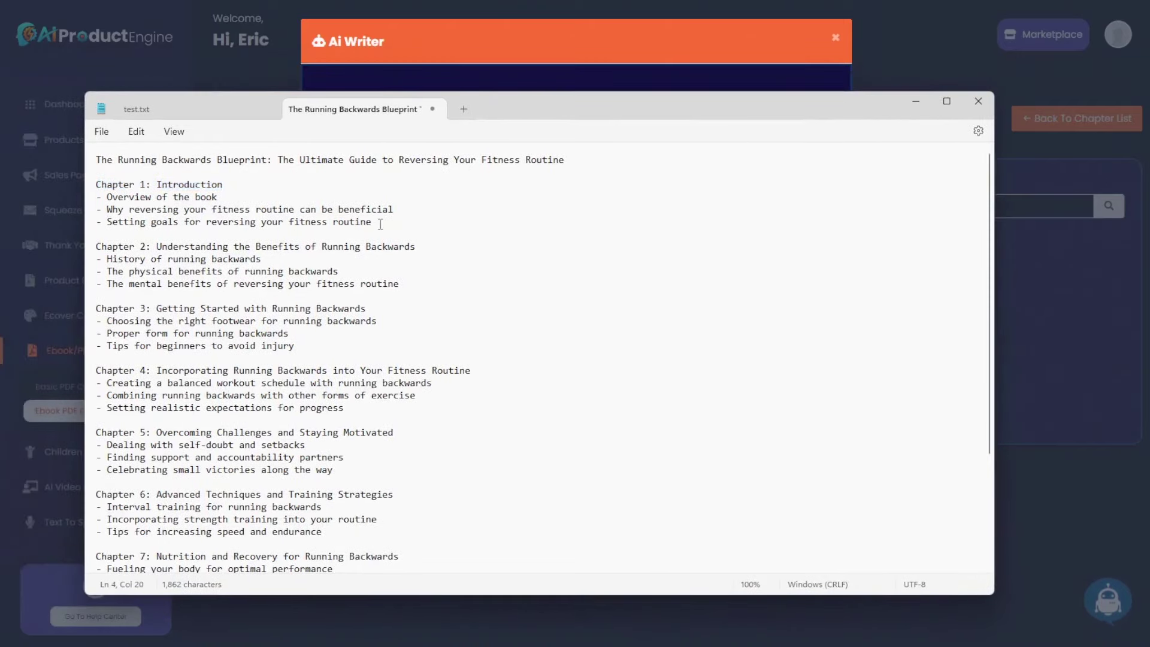
left_click_drag(380, 224, 97, 186)
left_click(201, 202)
left_click_drag(99, 159, 417, 224)
left_click_drag(694, 119, 135, 108)
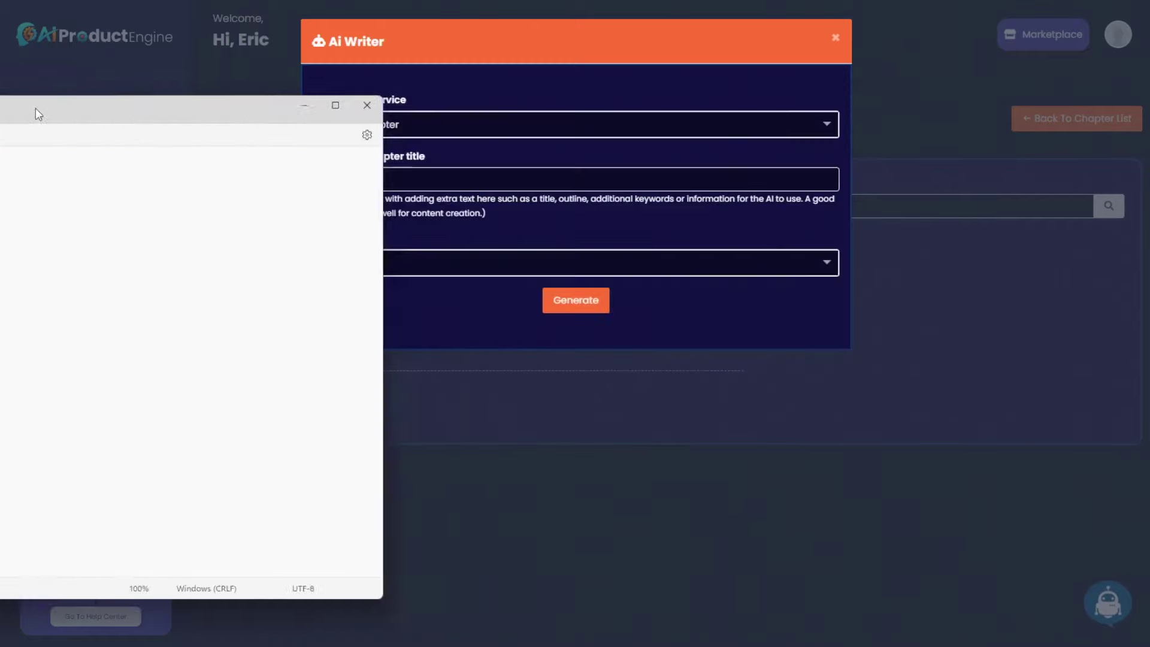
left_click(414, 178)
key("ctrl+v")
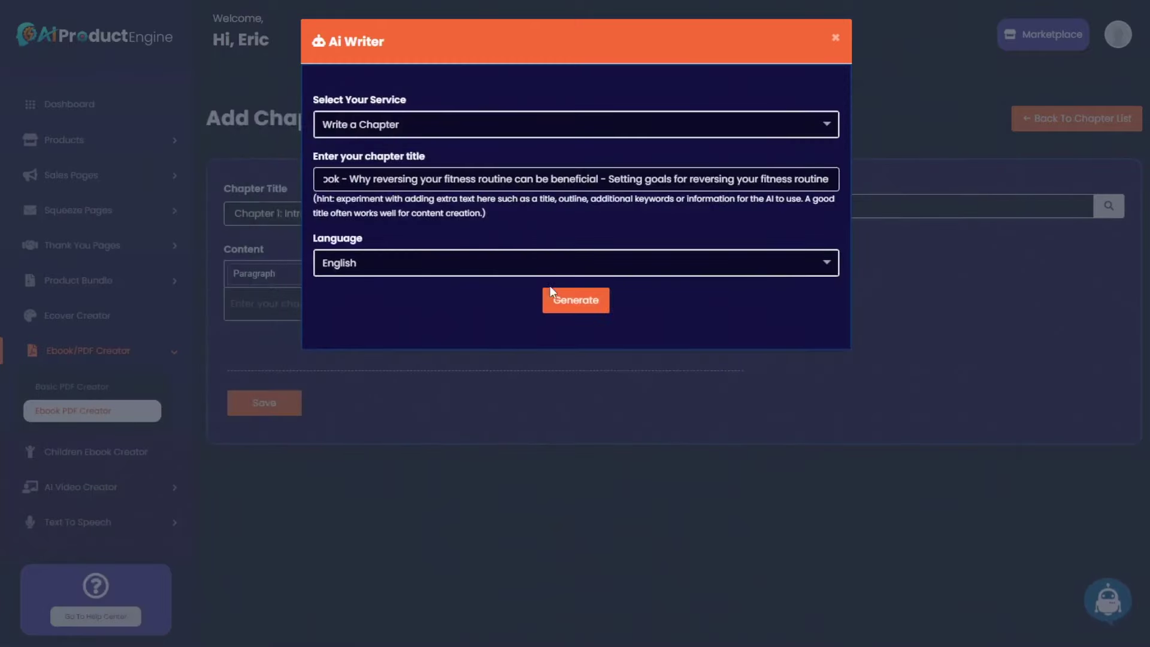
left_click(583, 300)
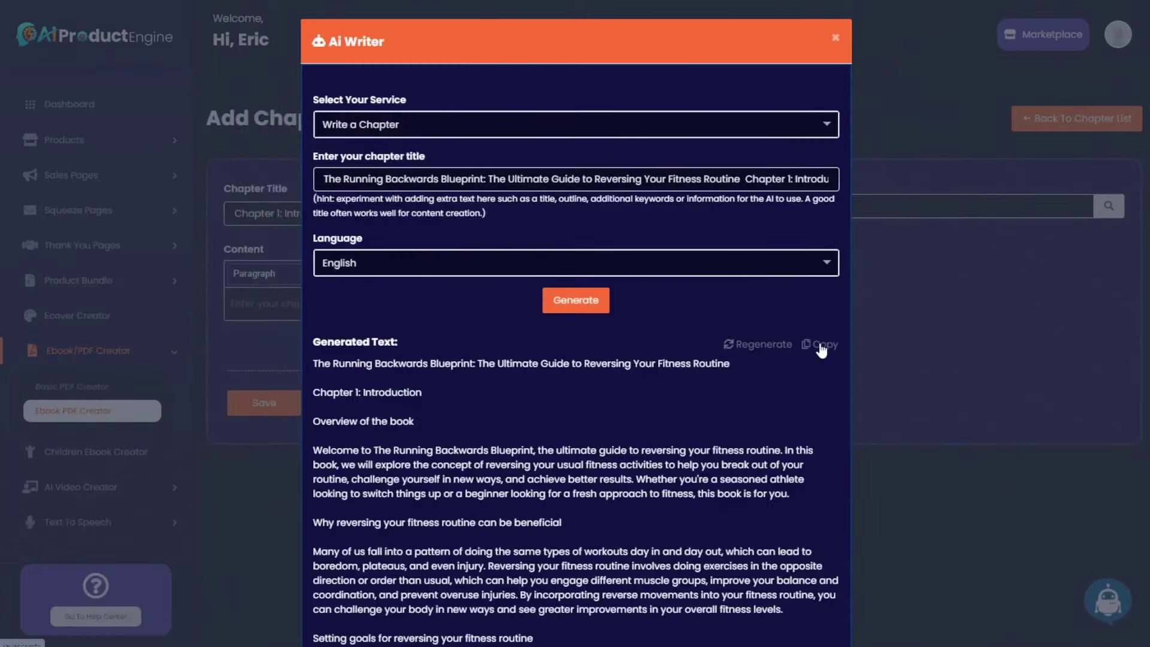
Step: Copy the generated Chapter 1 text, close the AI Writer and paste the text as the chapter's content
left_click(814, 344)
left_click(901, 285)
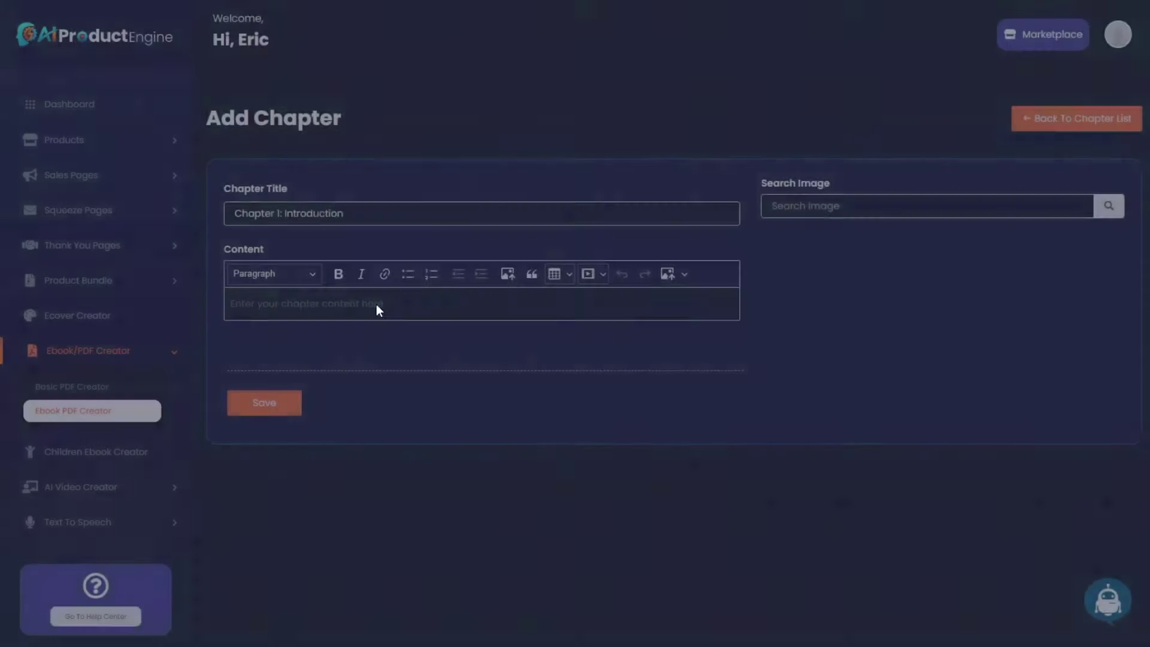
left_click(380, 305)
key("ctrl+v")
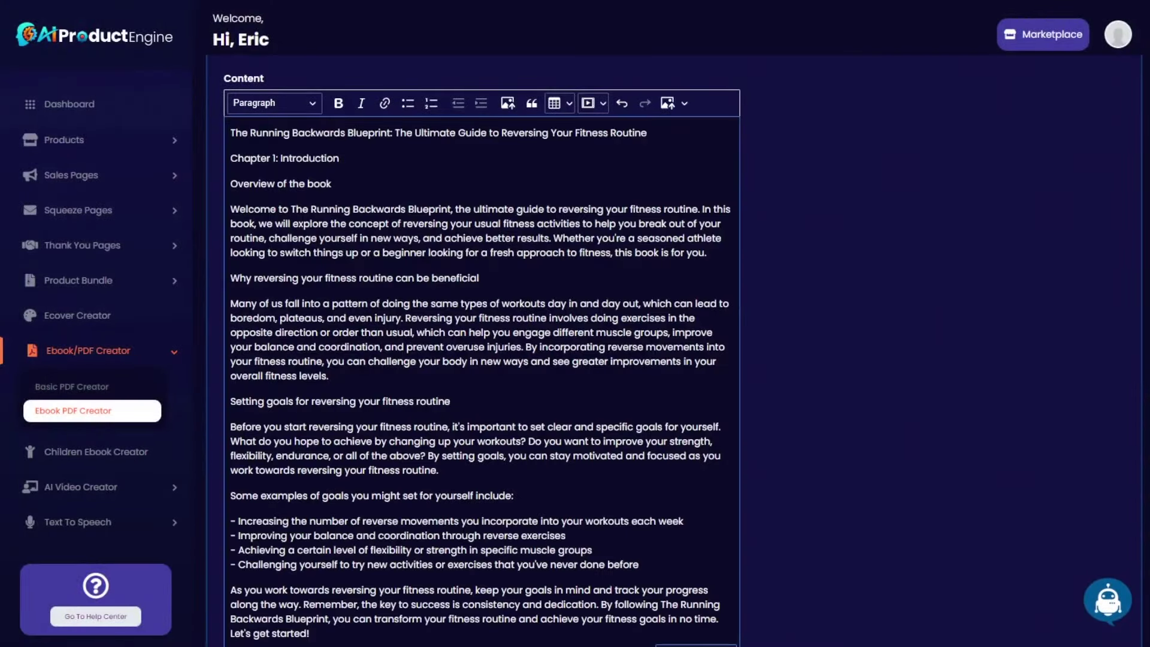
scroll(483, 359, "down", 2)
scroll(482, 359, "up", 5)
Step: Delete the book title, "Chapter 1: Introduction" and "Overview of the book" lines from the start of the content and save the chapter
left_click_drag(331, 354, 230, 329)
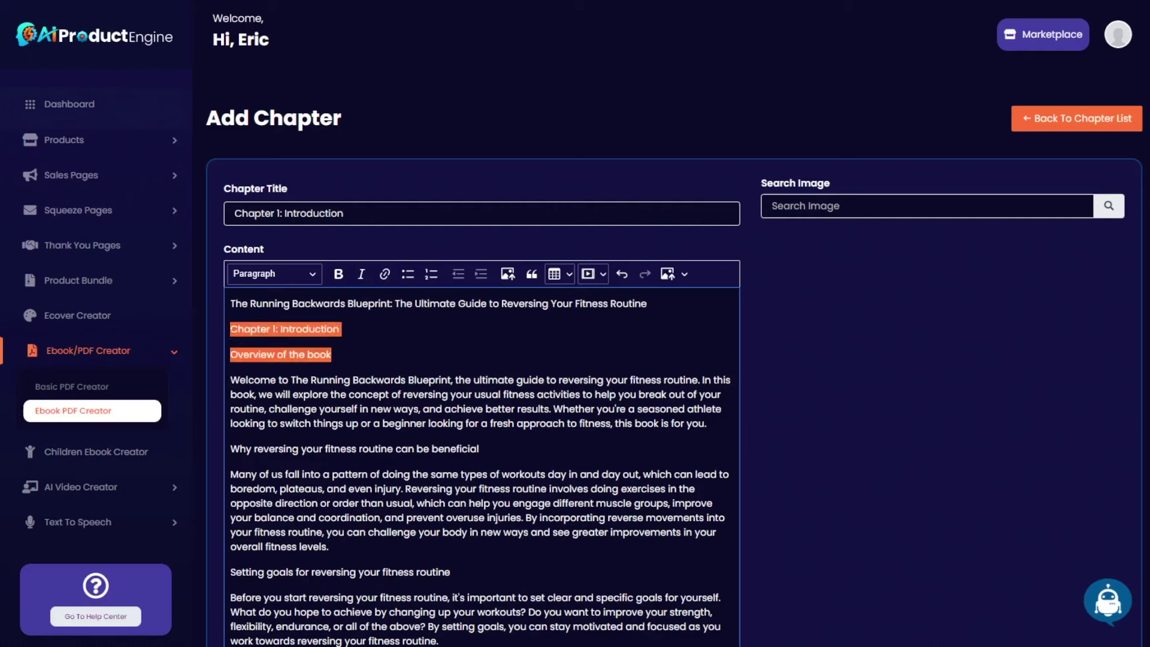
key("shift+Up")
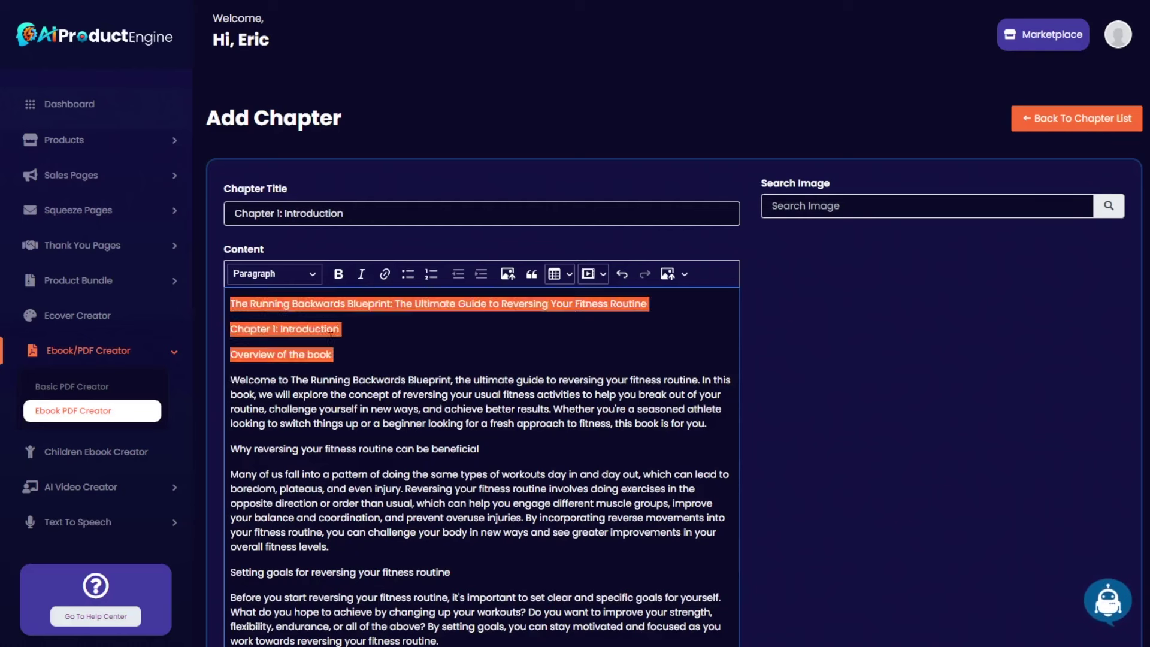
left_click(332, 354)
left_click_drag(230, 303, 390, 303)
left_click(348, 327)
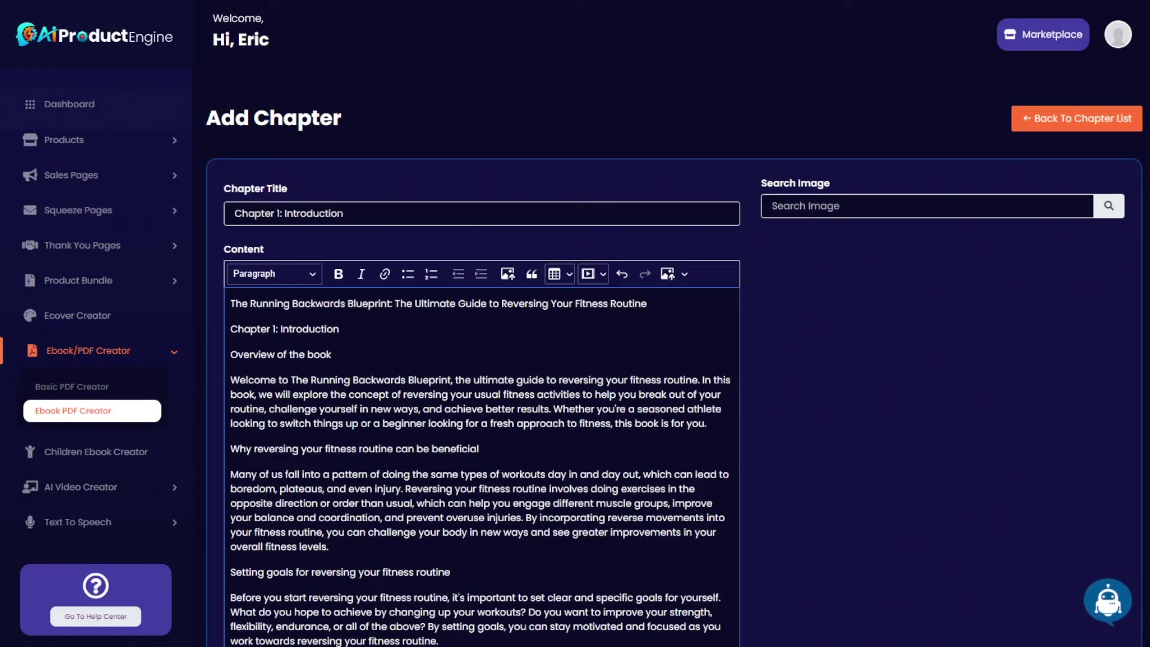
triple_click(341, 214)
left_click_drag(331, 354, 231, 303)
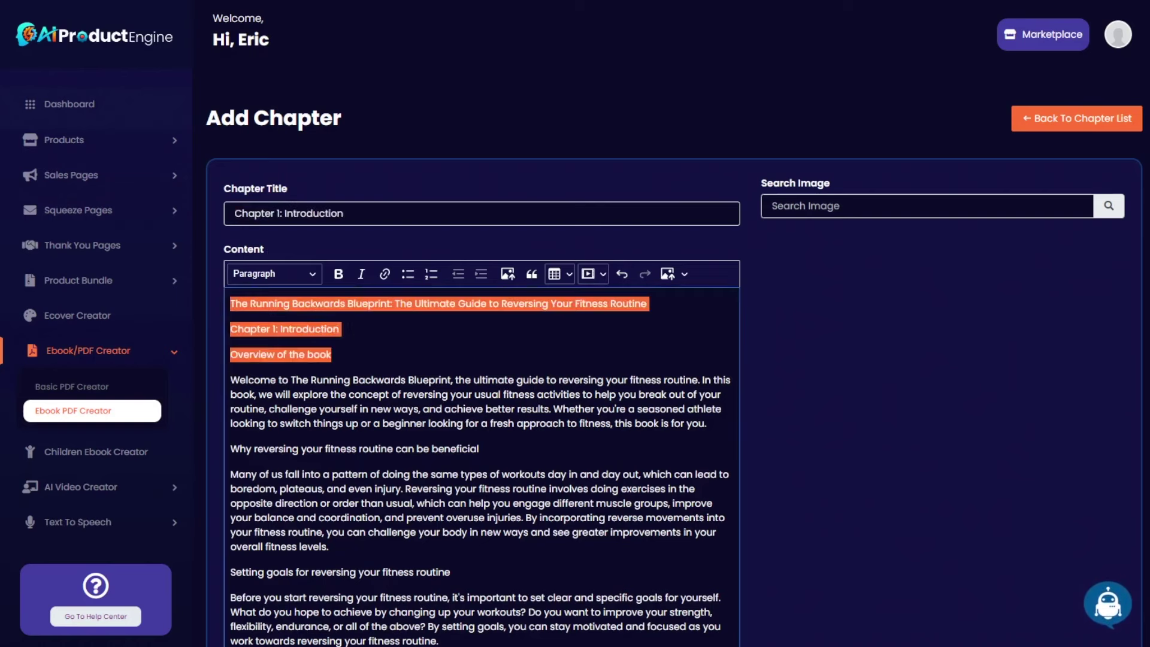
key("BackSpace")
key("Delete")
scroll(868, 473, "down", 5)
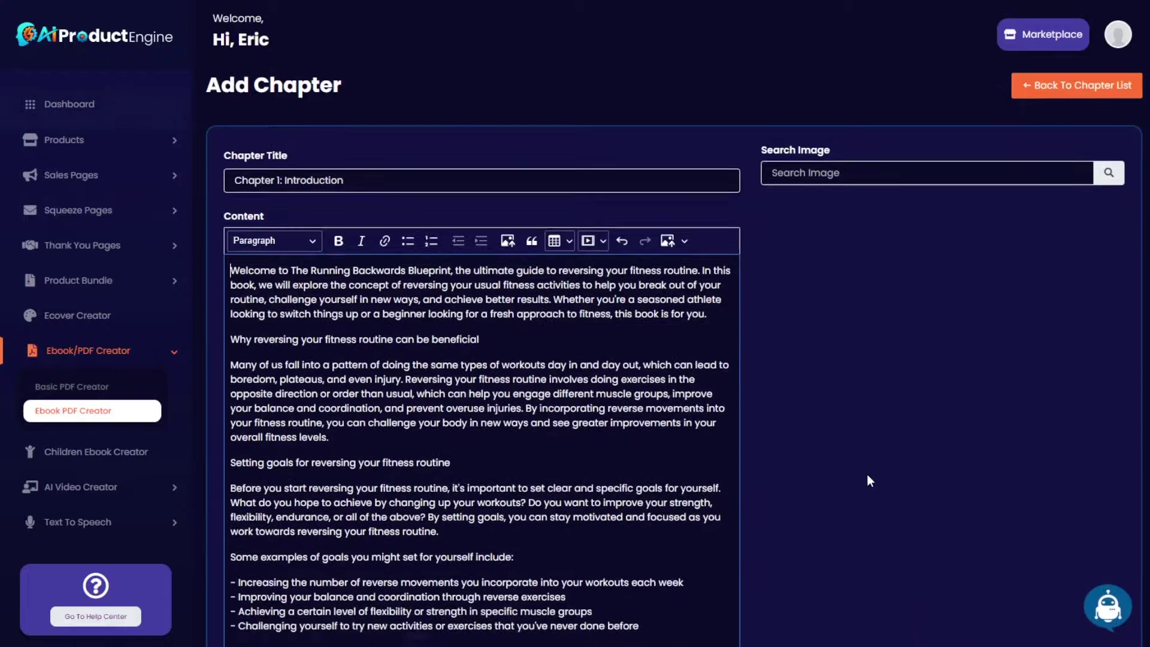
left_click(277, 588)
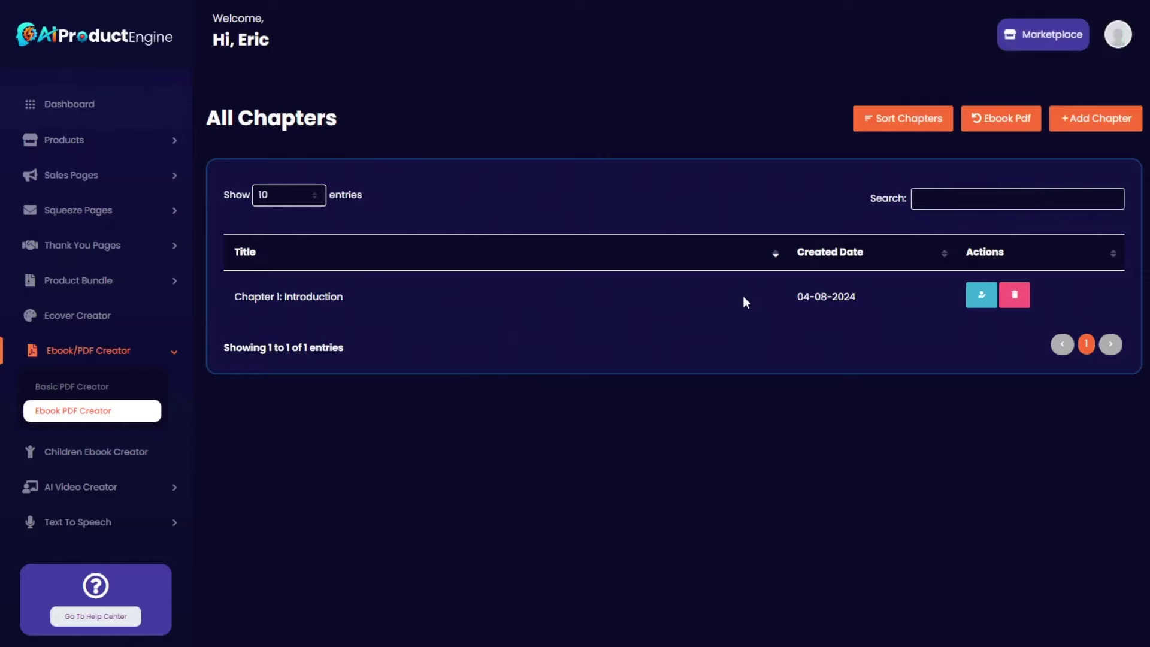
Step: Add another chapter titled "Chapter 2: Understanding the Benefits of Running Backwards", copied from the Notepad outline
left_click(1096, 118)
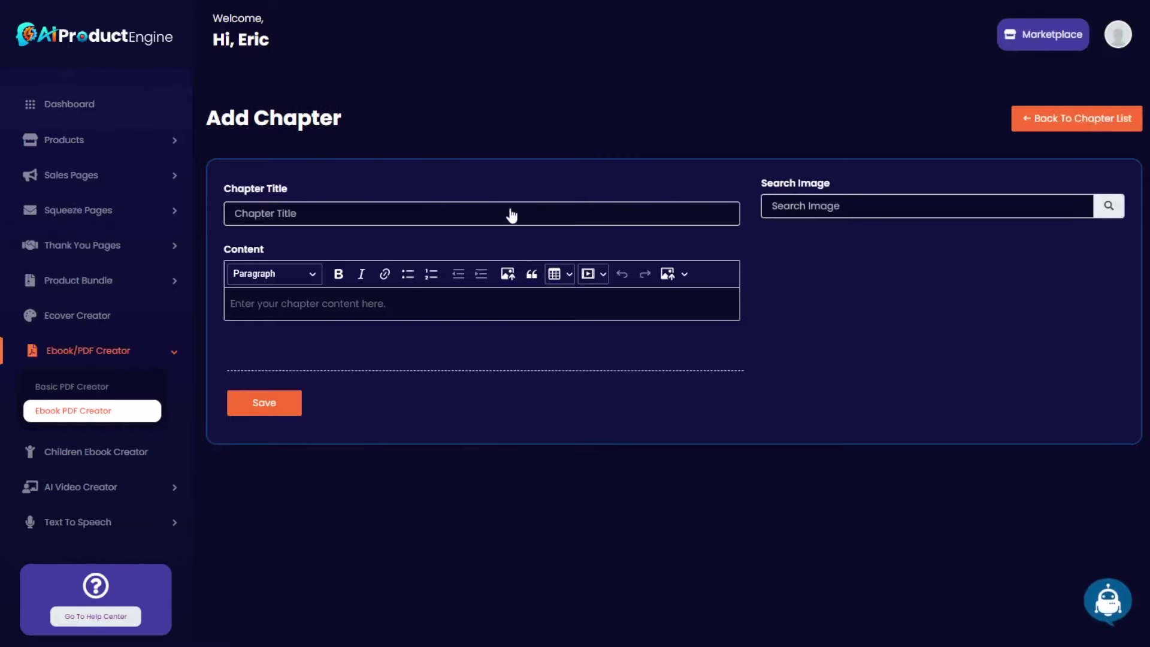
key("alt+Tab")
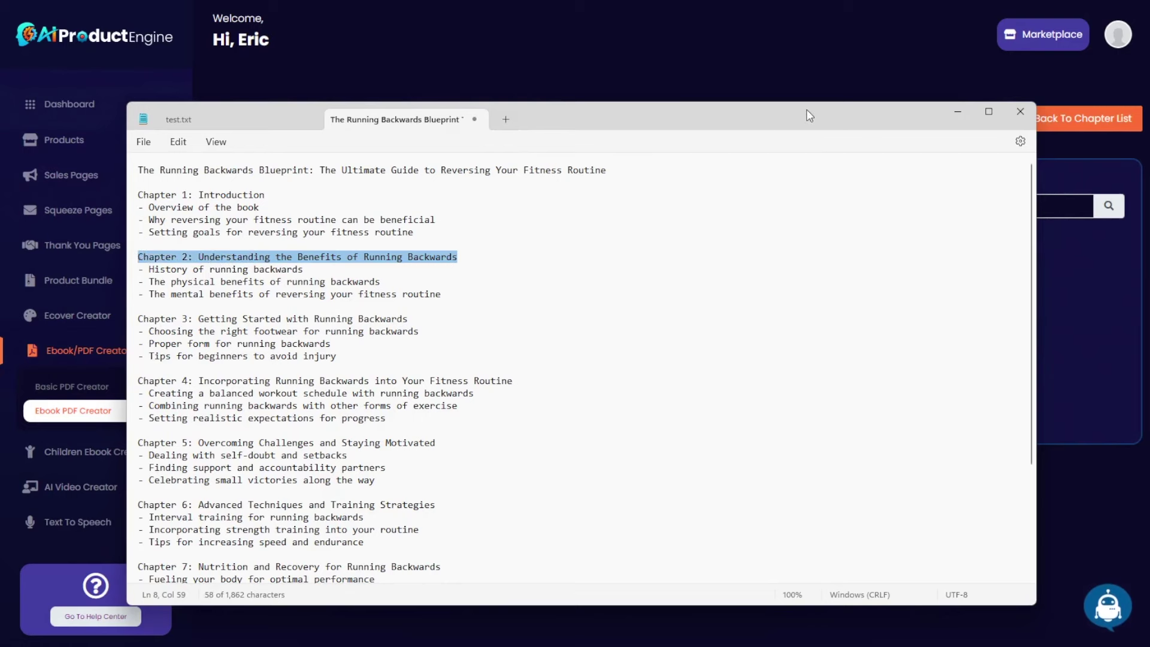
left_click_drag(806, 109, 781, 111)
key("alt+Tab")
left_click(270, 214)
key("ctrl+v")
Step: Generate the Chapter 2 text in the AI Writer with the "Write a Chapter" service, using the copied chapter title
left_click(1116, 602)
left_click(429, 126)
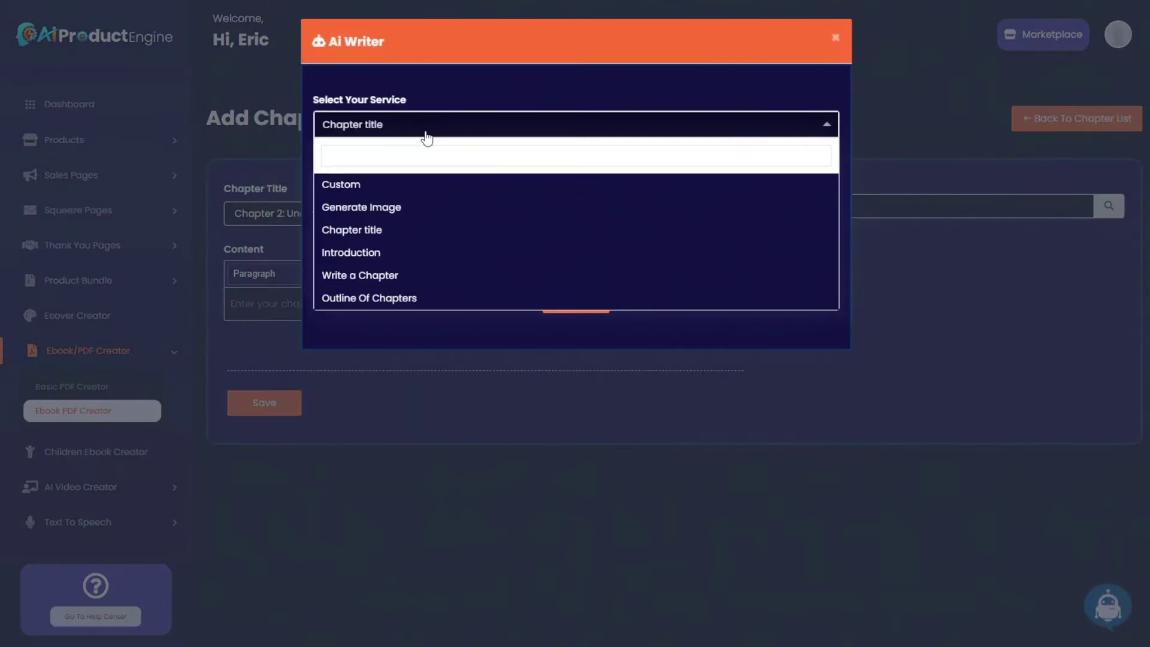
left_click(393, 275)
left_click(383, 178)
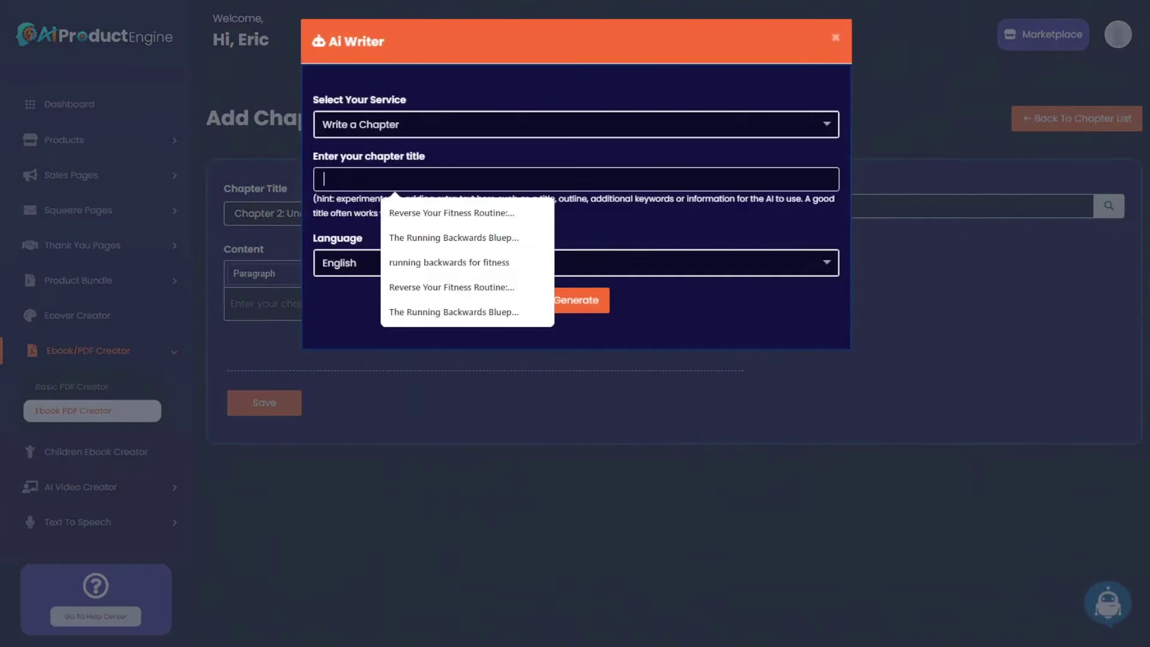
key("ctrl+v")
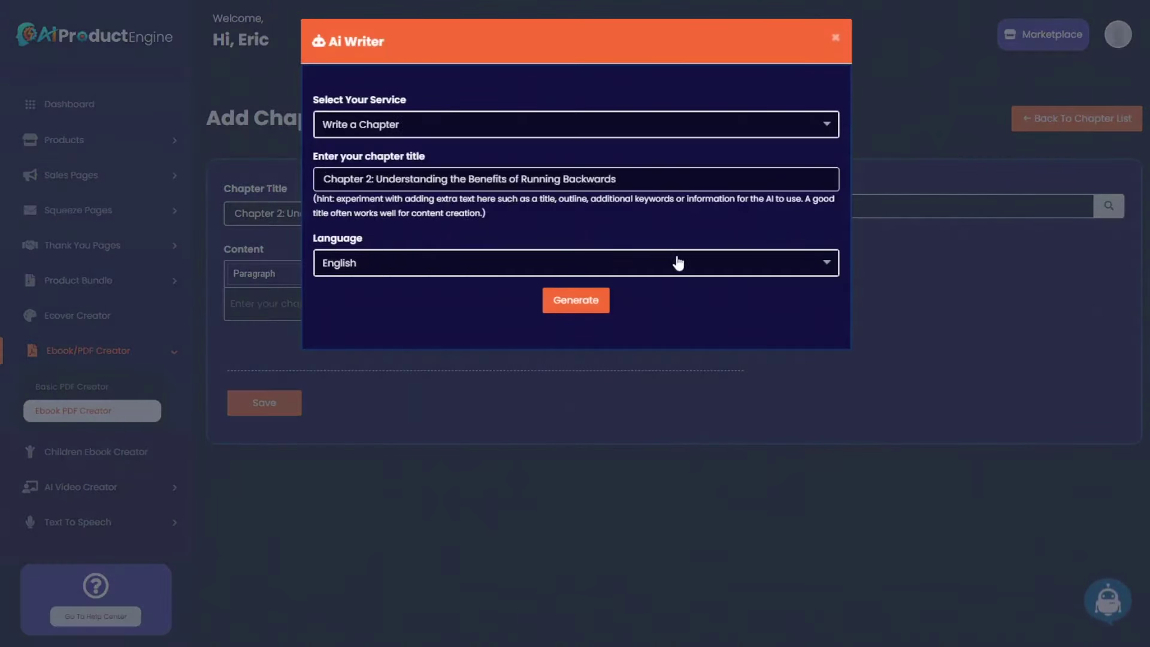
left_click(576, 305)
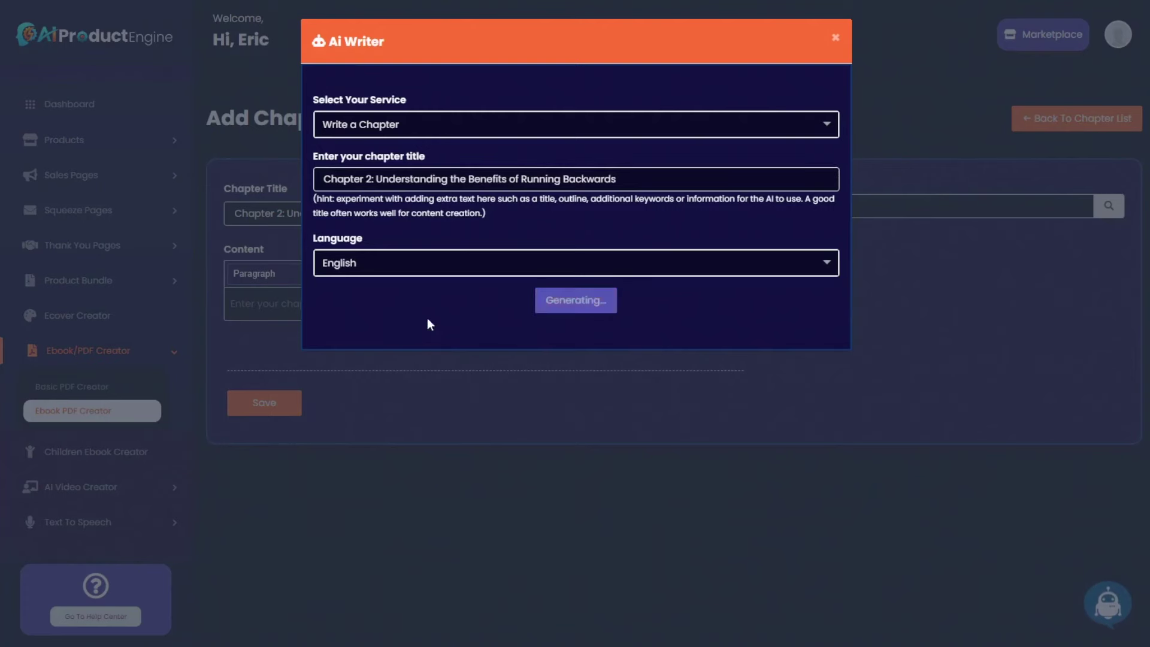
Step: Copy the generated Chapter 2 text, close the AI Writer and paste the text into the chapter content
left_click(822, 345)
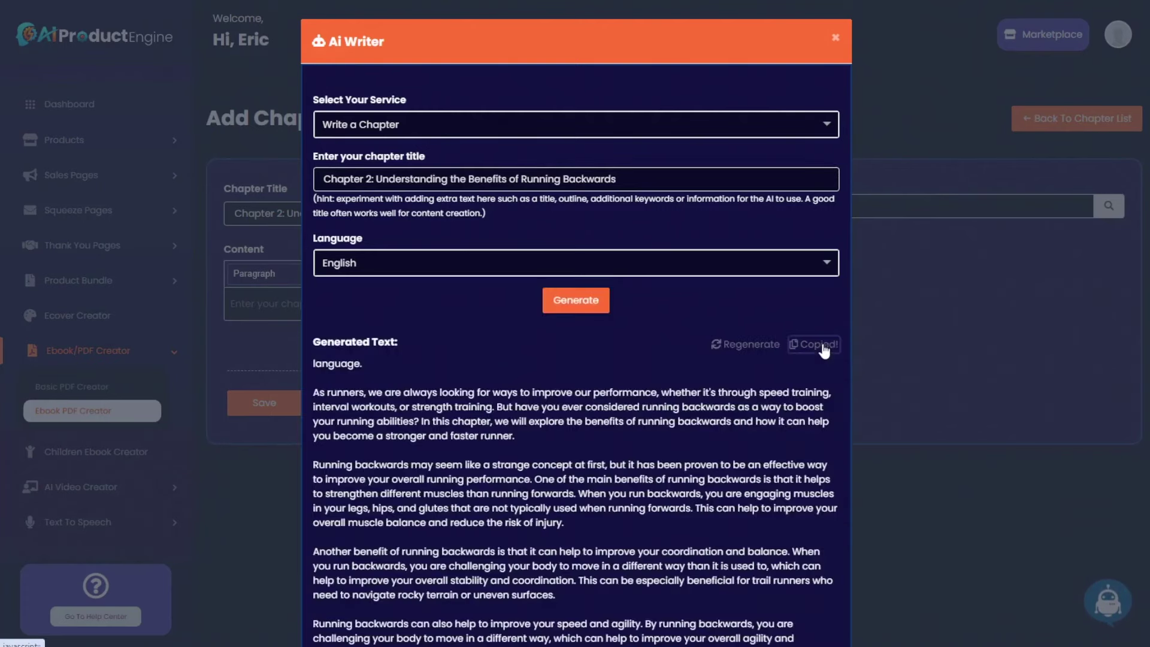
left_click(920, 315)
left_click(311, 301)
key("ctrl+v")
scroll(674, 353, "up", 1)
Step: Remove the stray first line "language." and the empty line left above the Chapter 2 text
triple_click(258, 303)
key("BackSpace")
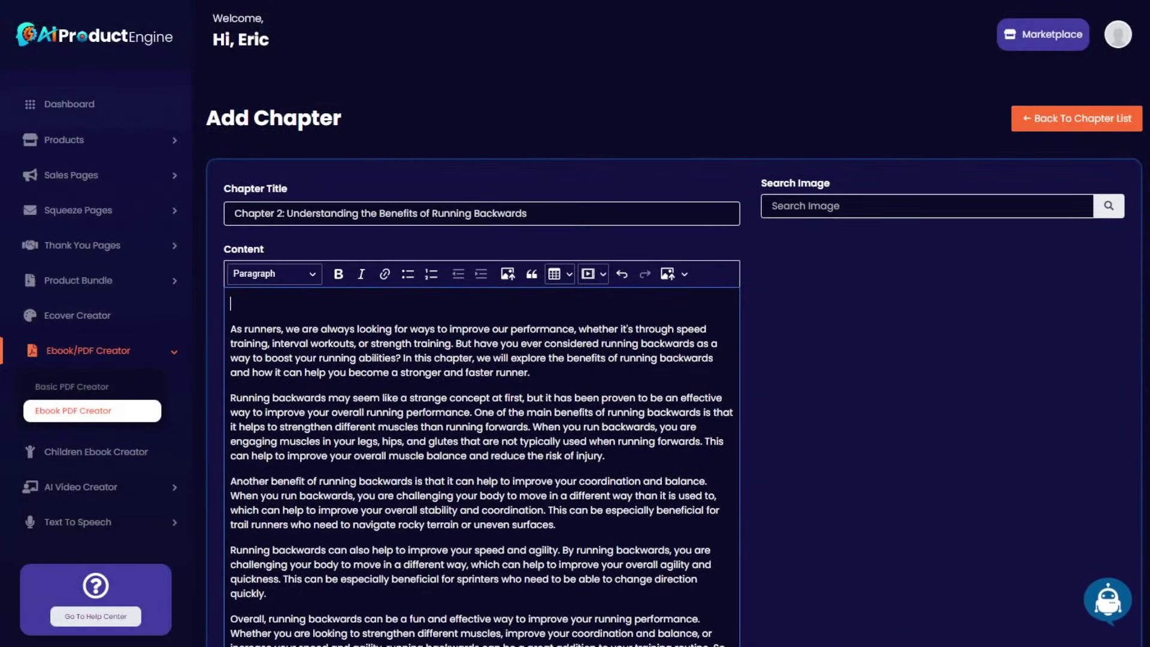
scroll(674, 360, "down", 1)
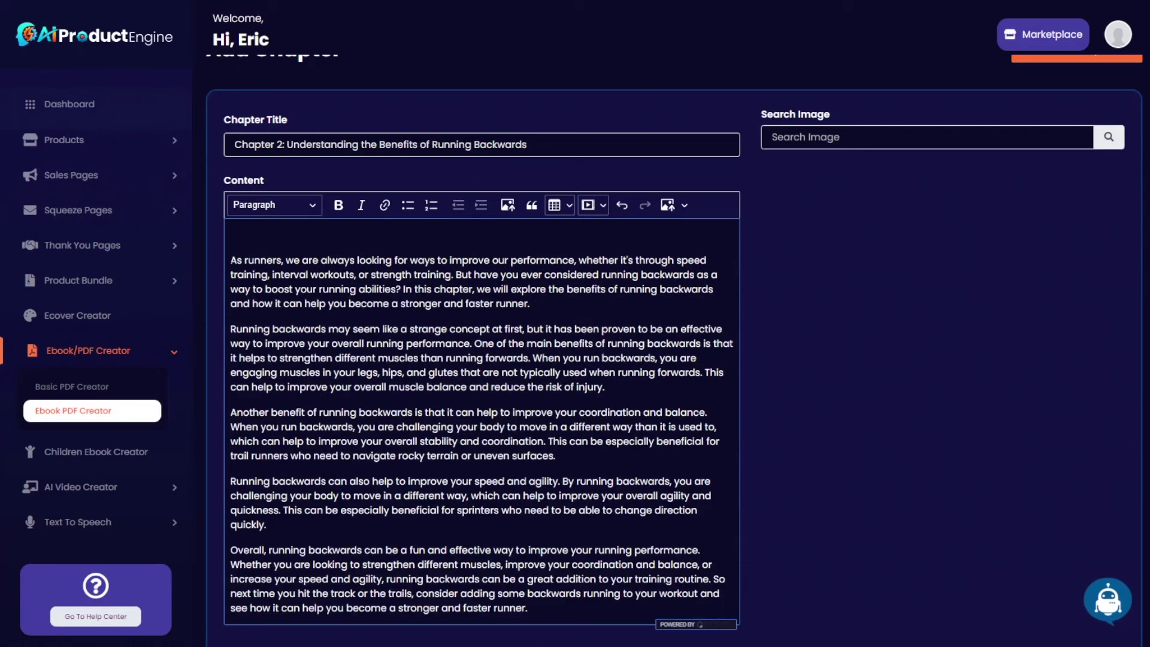
left_click(231, 260)
key("BackSpace")
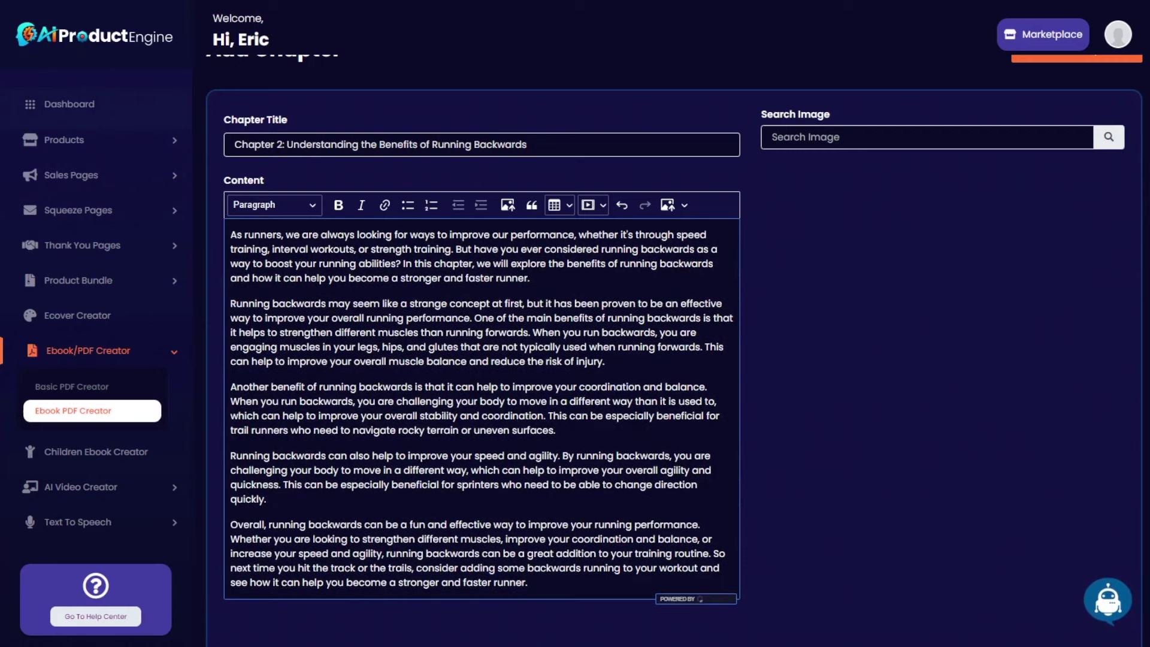
Step: Search images for "runner", insert the photo of the hooded runner seen from behind below the first paragraph, and reduce its size
key("Return")
left_click(772, 137)
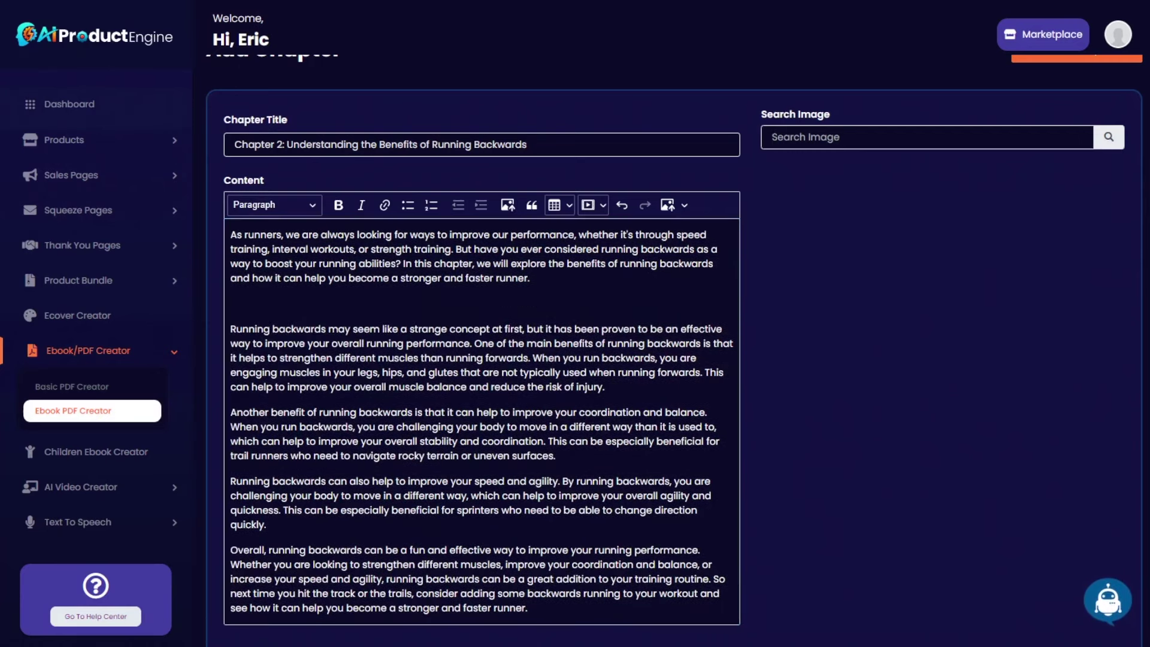
type("runner")
left_click(1102, 143)
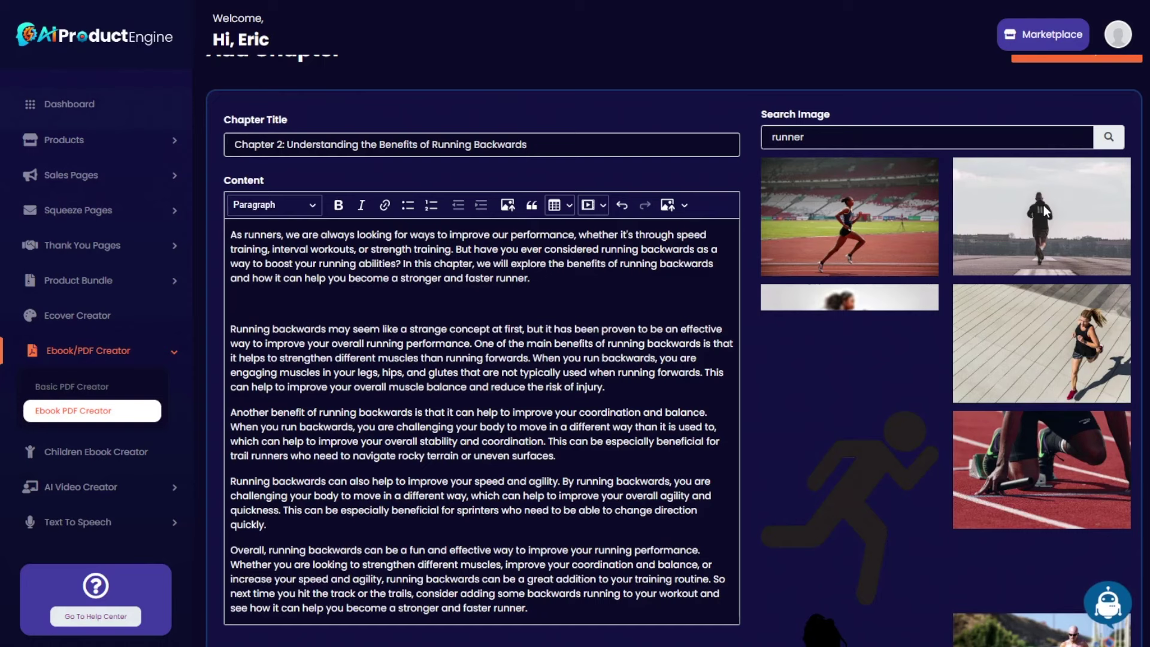
left_click_drag(1058, 200, 337, 297)
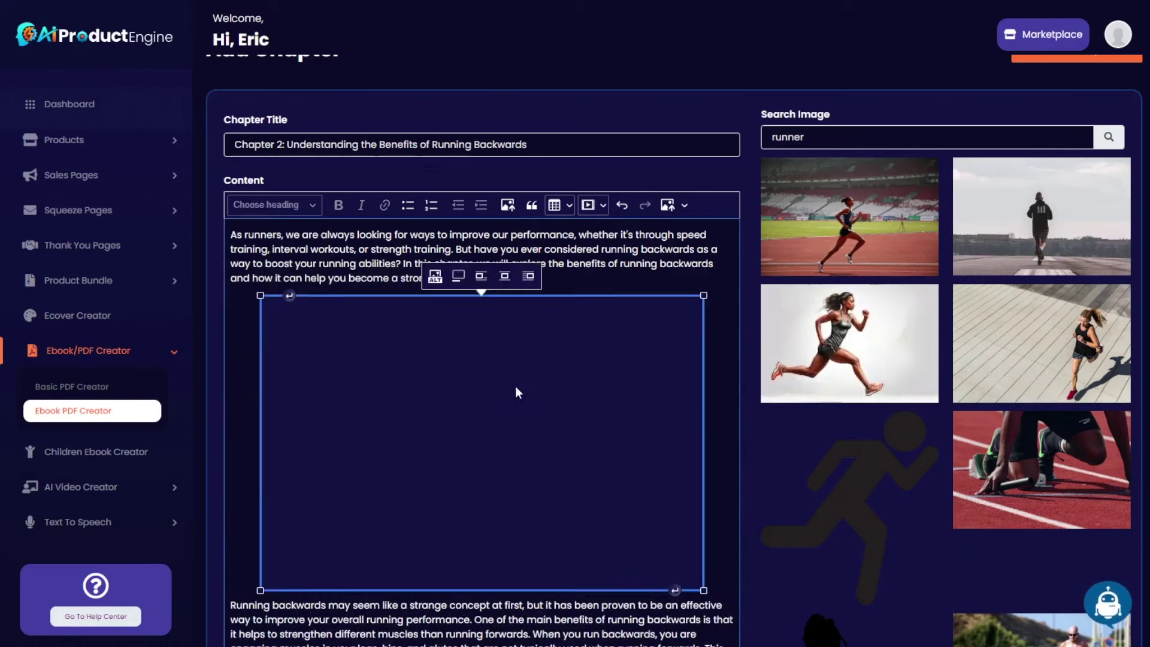
scroll(621, 463, "down", 2)
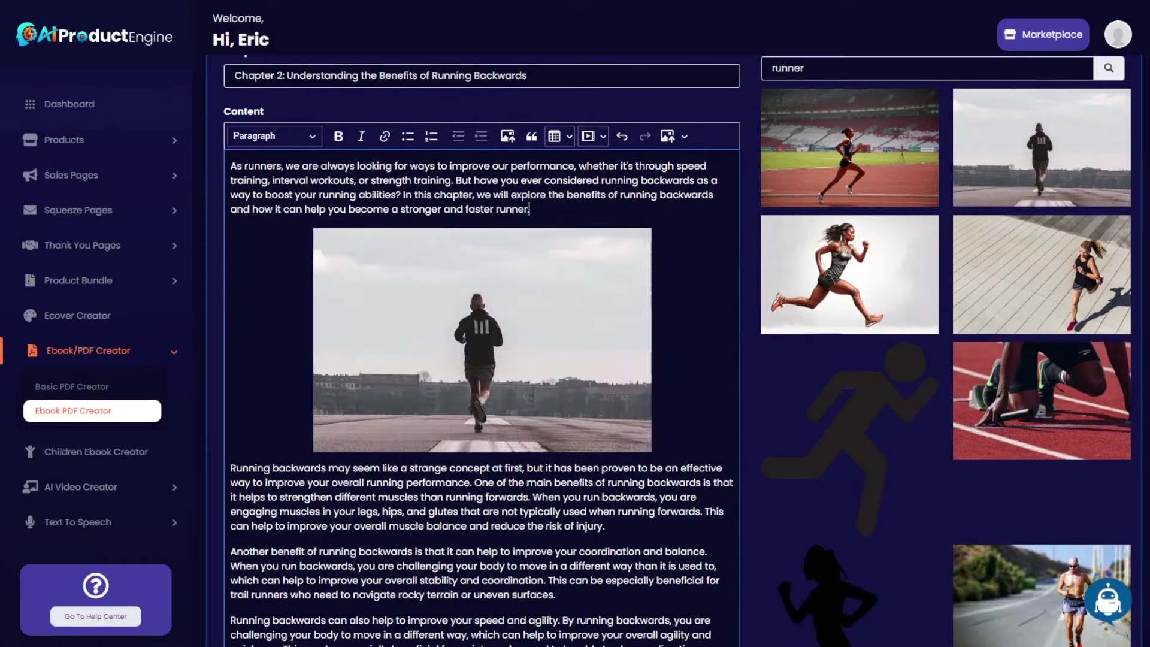
Step: Check the Chapter 2 layout with the inserted photo and save the chapter
scroll(641, 427, "up", 4)
scroll(641, 427, "down", 5)
scroll(640, 430, "down", 3)
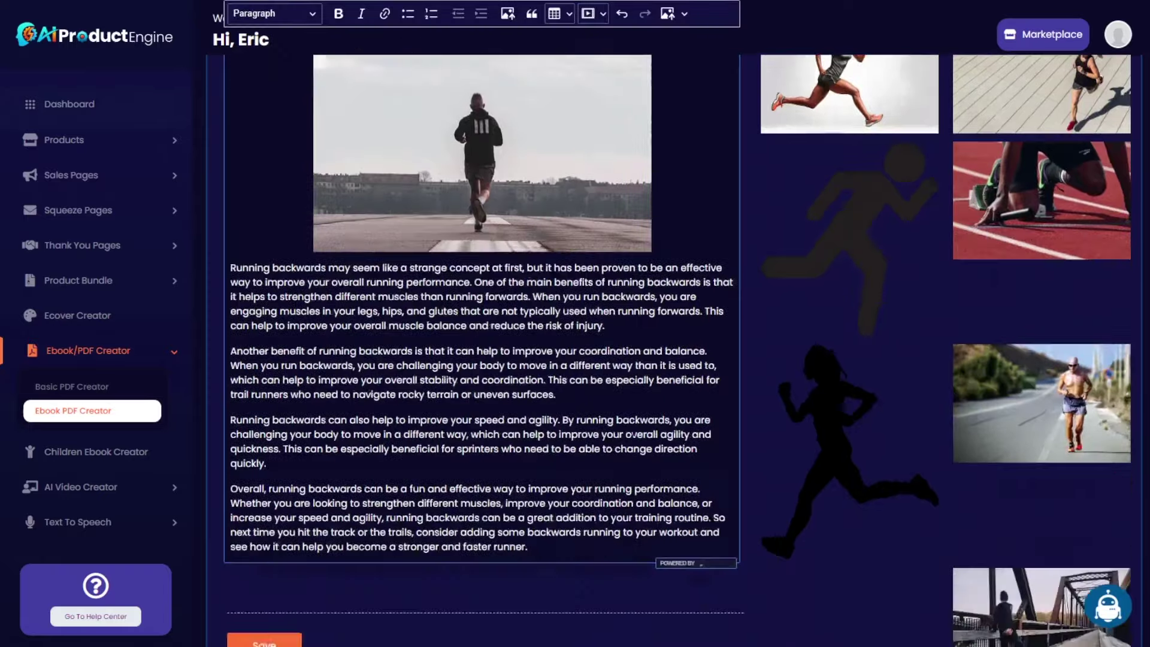
left_click(285, 506)
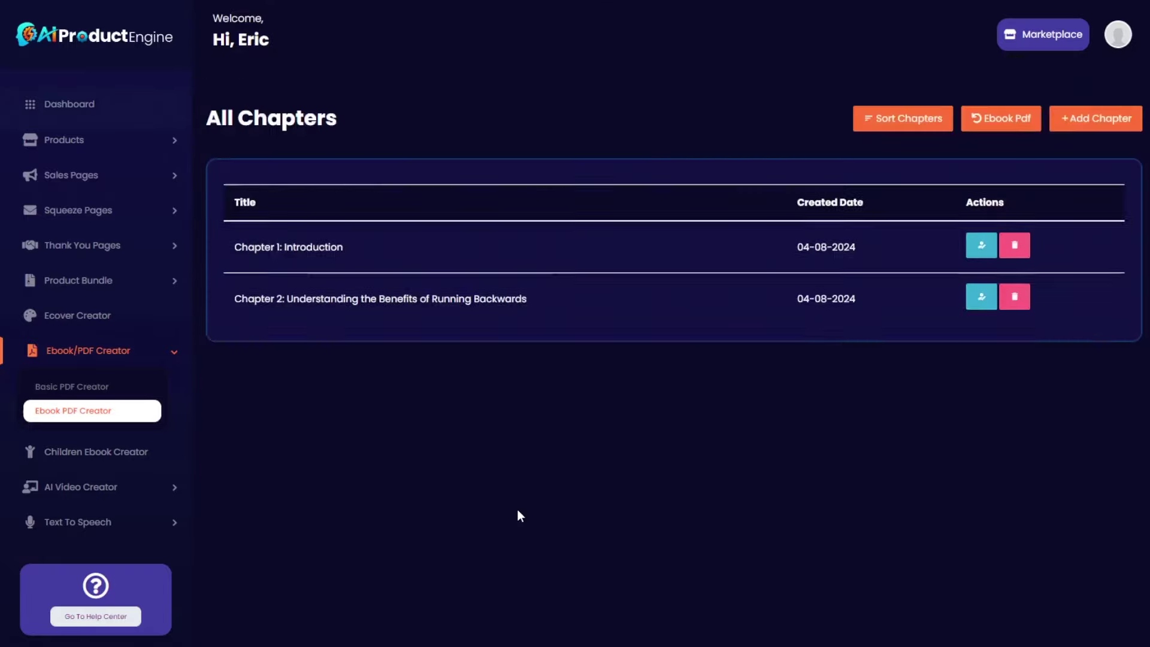
Step: Start adding a third chapter and switch to the Notepad outline to review the remaining chapters
left_click(1095, 125)
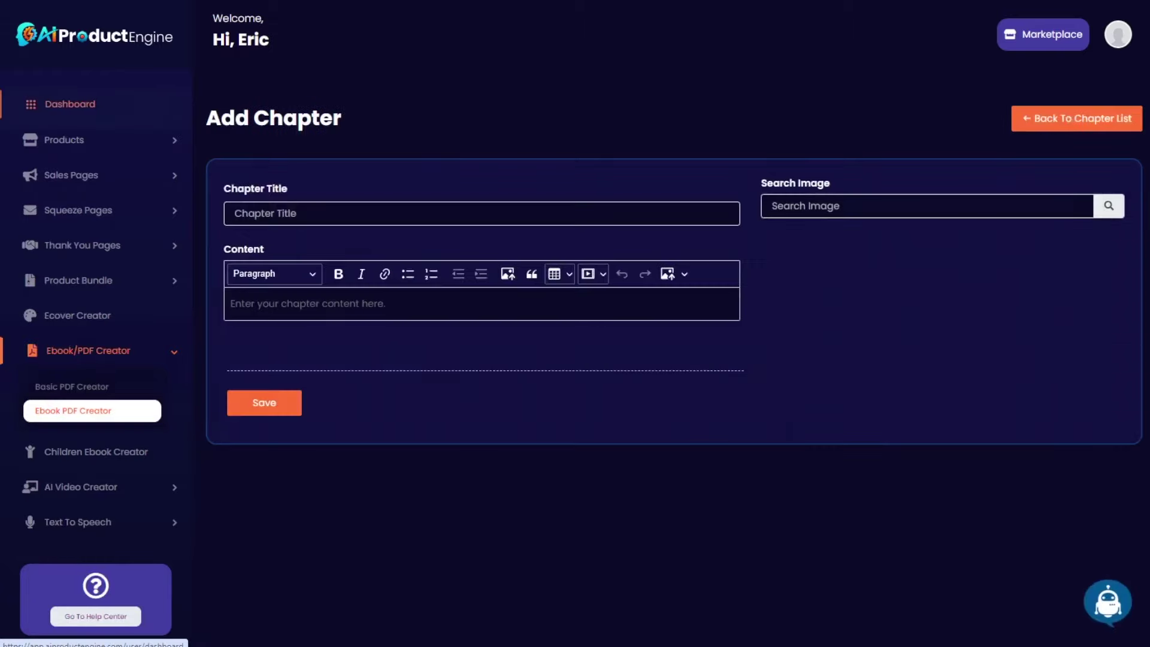
key("alt+Tab")
scroll(443, 319, "down", 2)
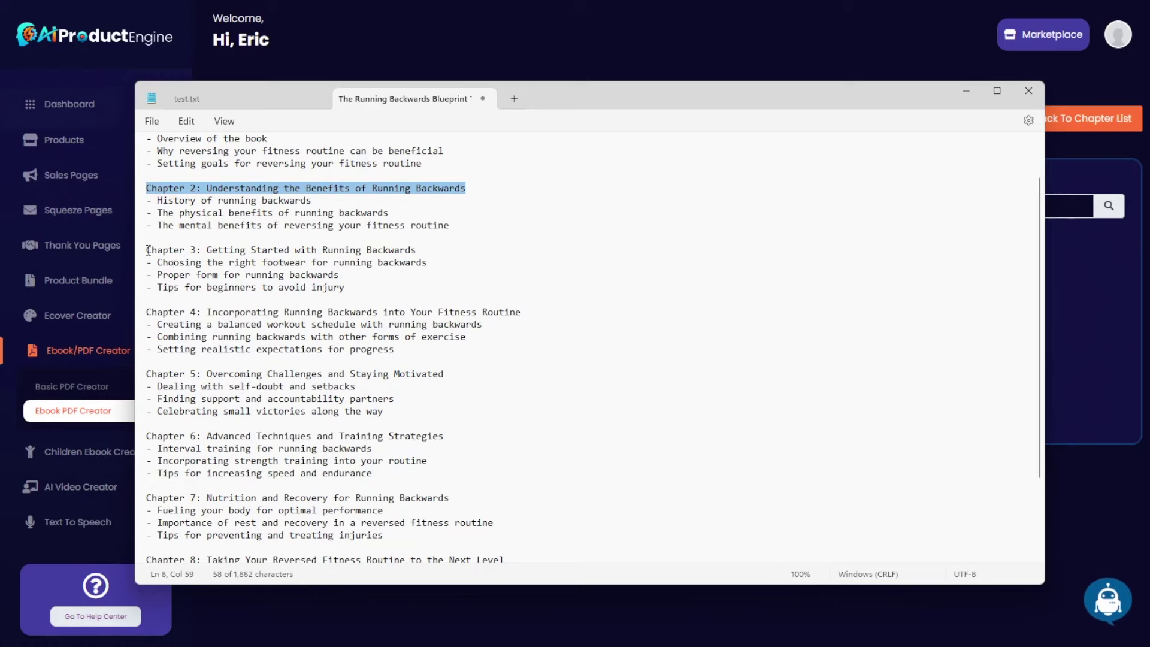
scroll(335, 368, "down", 3)
scroll(353, 419, "up", 4)
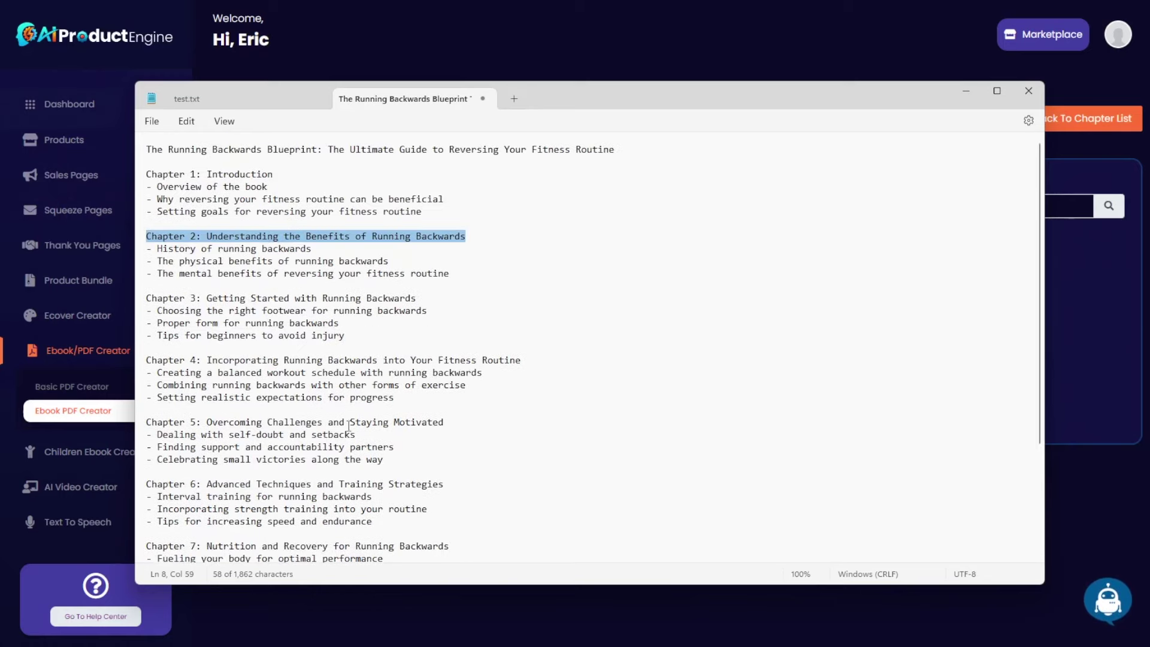
Step: Title the new chapter "Chapter 3: Incorporating Running Backwards into Your Fitness Routine", copying the outline's Chapter 4 heading and renumbering it
left_click_drag(149, 298, 387, 338)
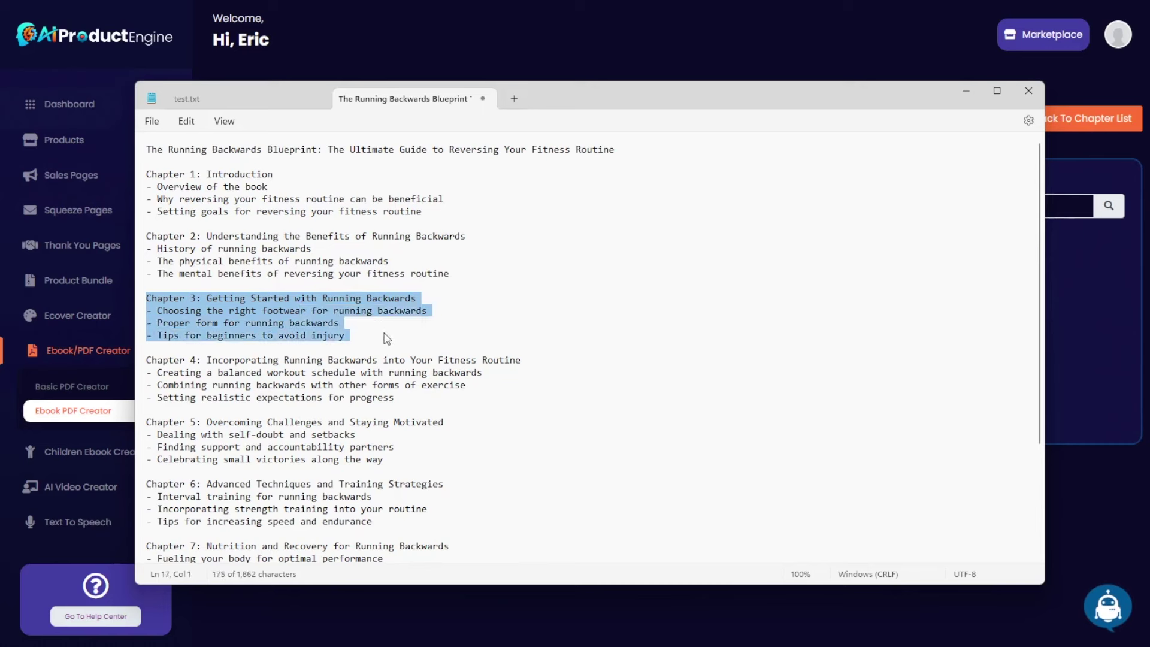
left_click(230, 362)
mouse_move(148, 364)
left_mouse_down()
mouse_move(483, 376)
mouse_move(478, 401)
mouse_move(147, 367)
left_mouse_up()
left_click(486, 361)
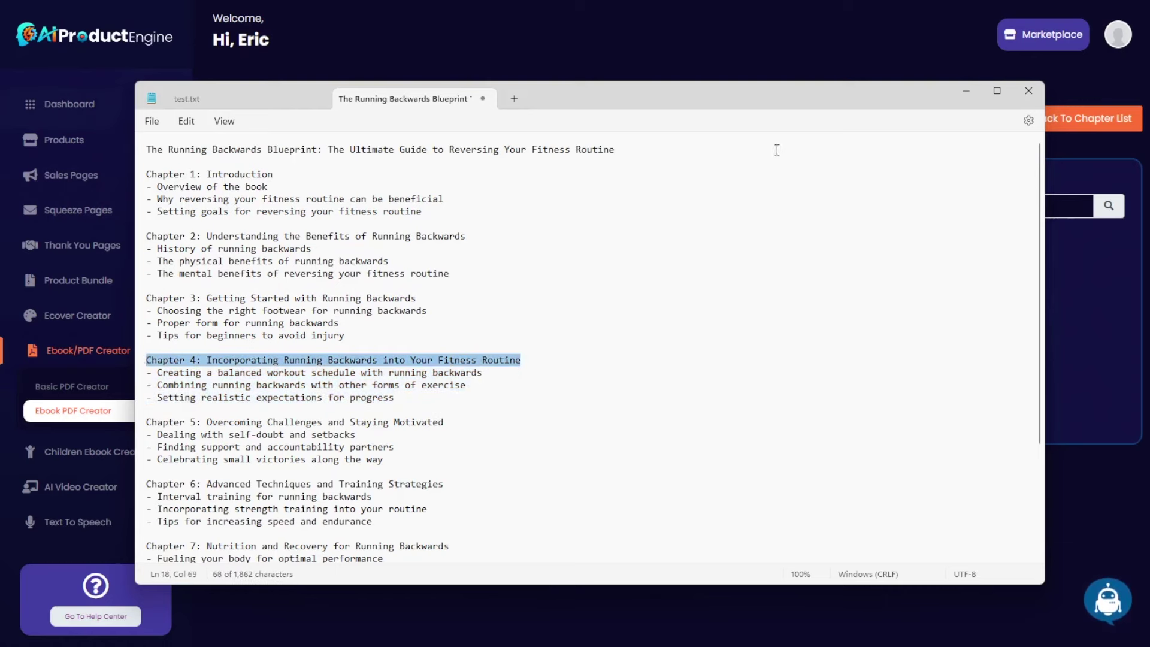
key("alt+Tab")
left_click(293, 214)
key("ctrl+v")
double_click(279, 214)
type("3")
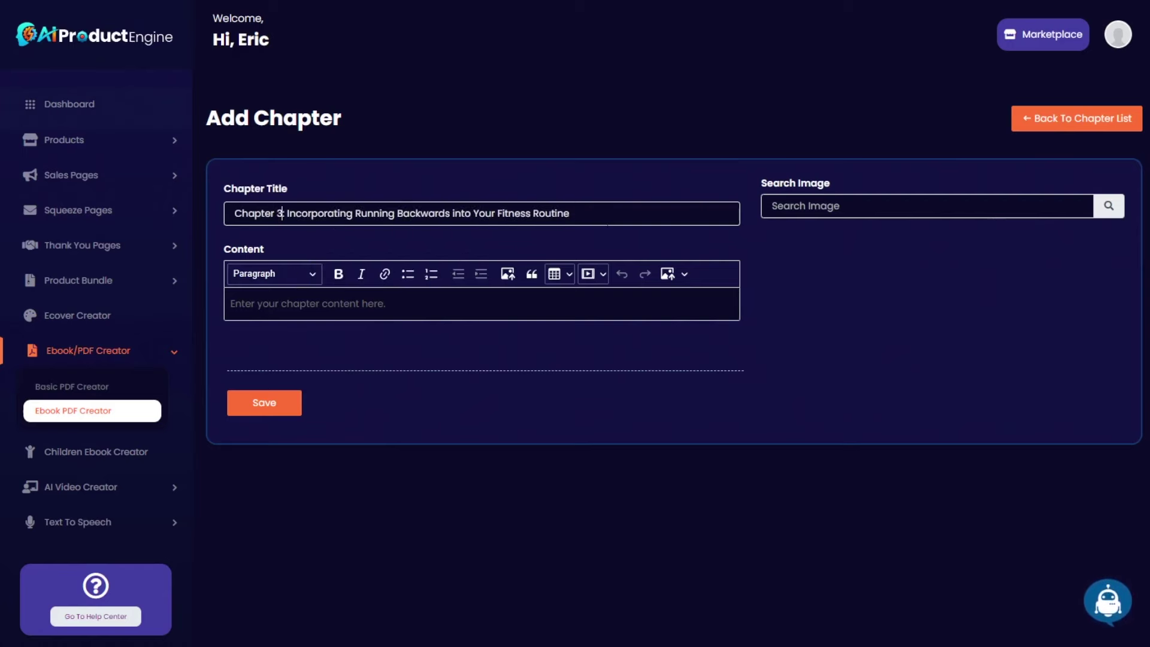
Step: Generate the Chapter 3 content from its title with AI Writer's Write a Chapter service in English and save the chapter with that text
left_click(563, 213)
left_click(411, 127)
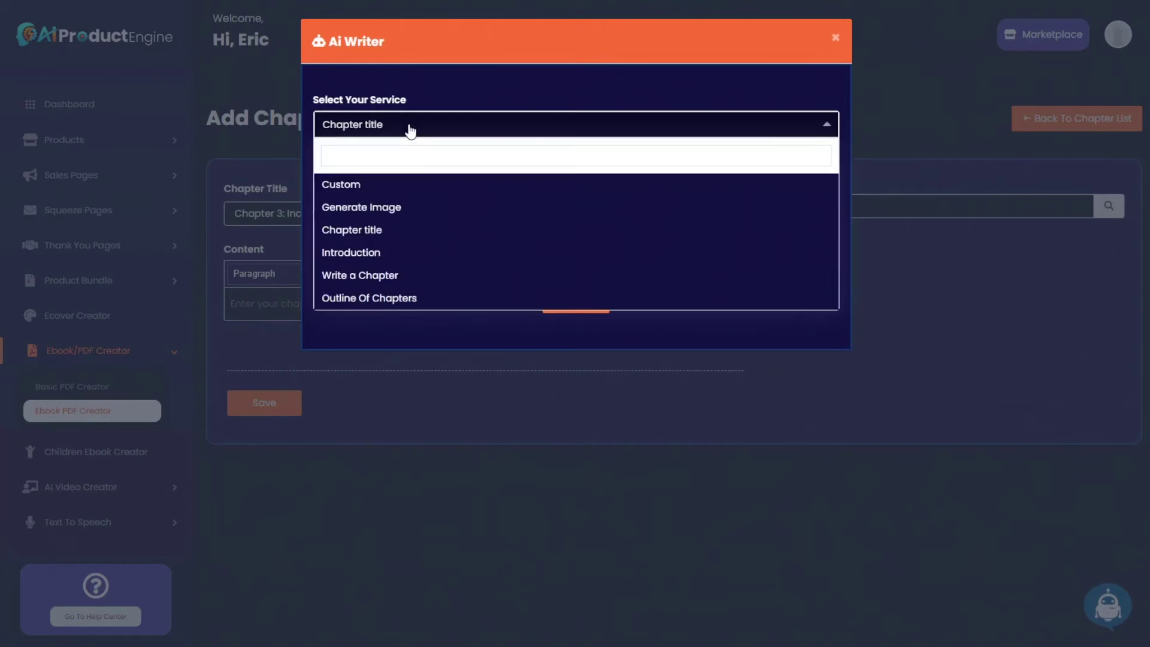
left_click(393, 275)
left_click(395, 180)
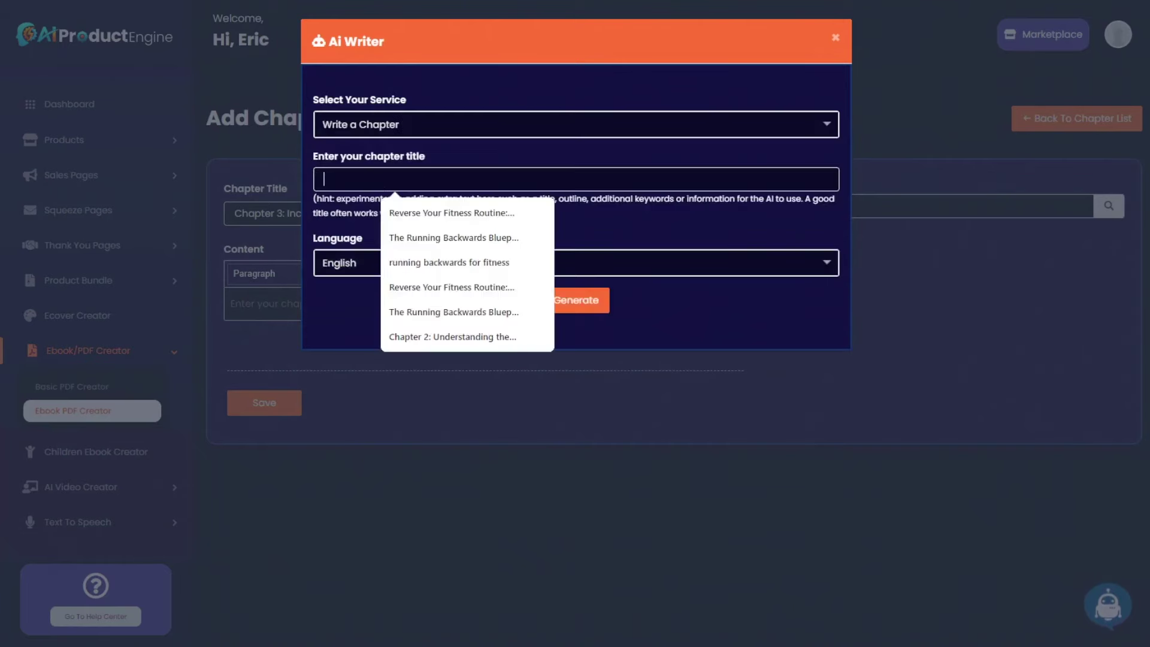
key("ctrl+v")
left_click(576, 305)
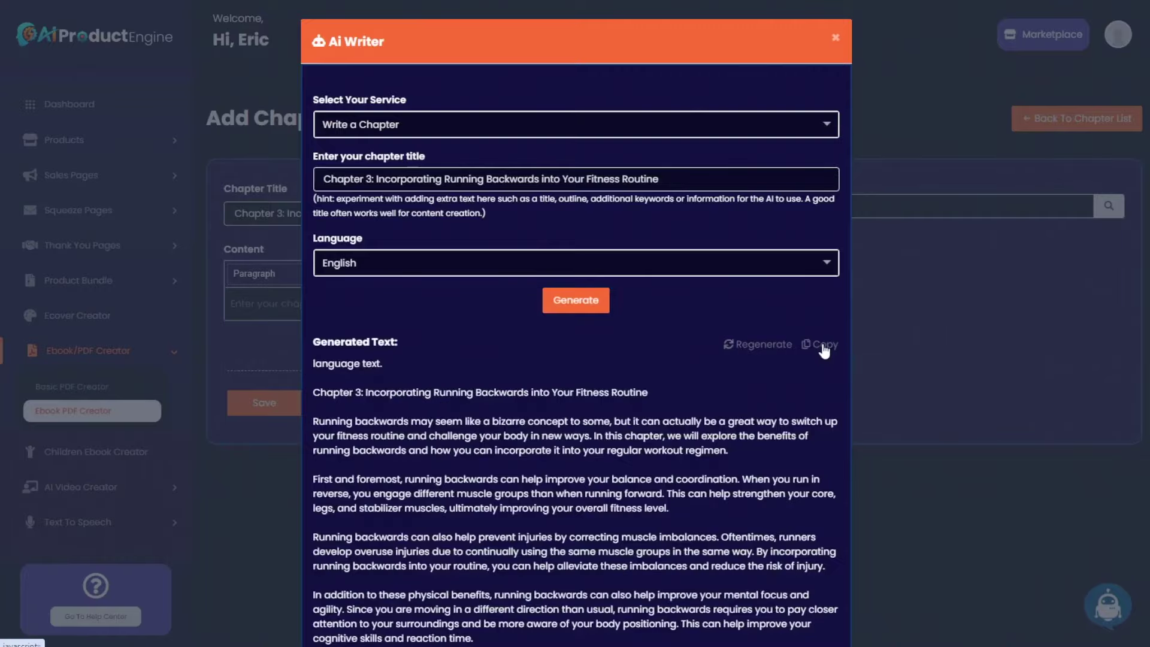
left_click(818, 346)
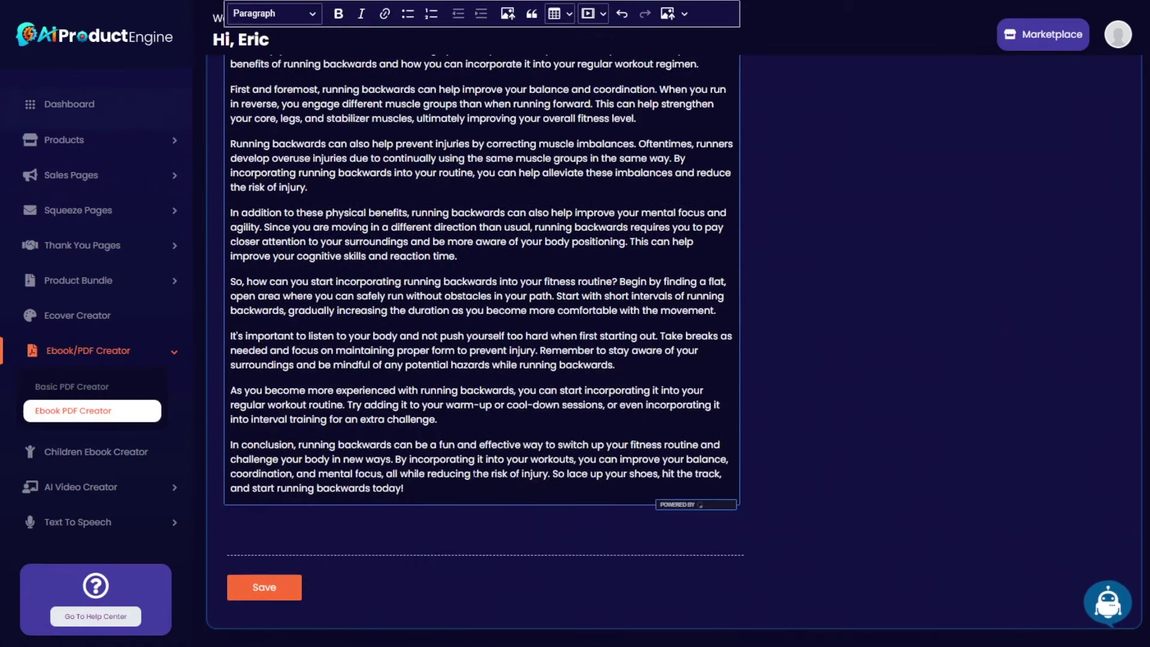
left_click(286, 590)
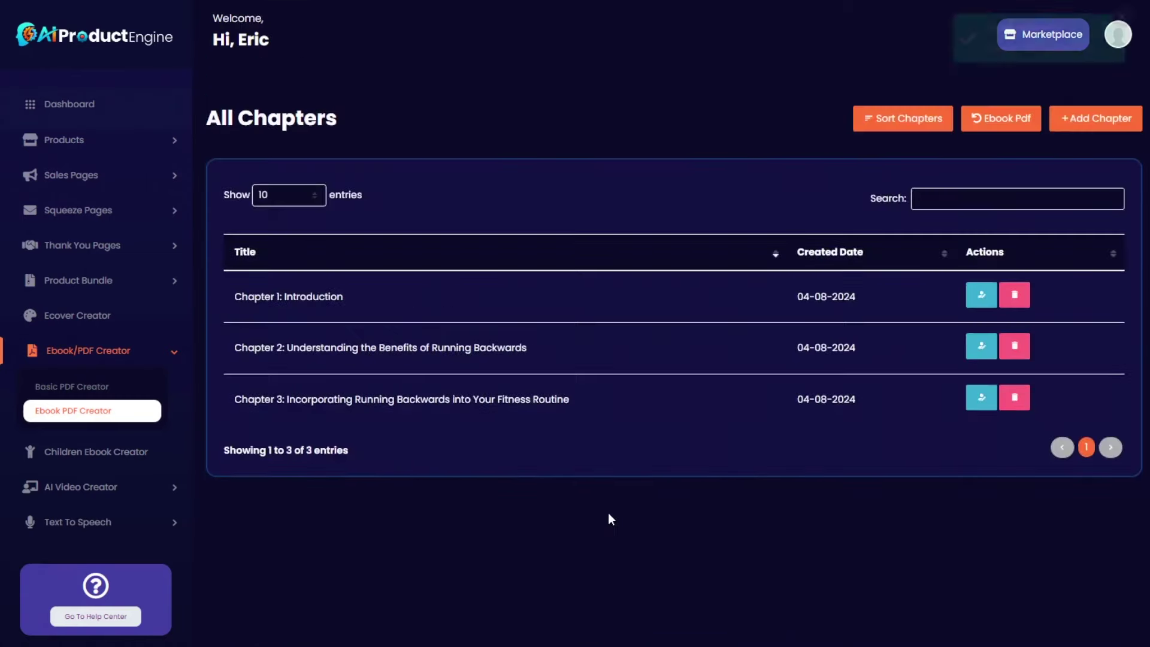
Step: Add a chapter titled "Chapter 4: Advanced Techniques and Training Strategies", using the outline's Chapter 6 heading renumbered to 4
key("alt+Tab")
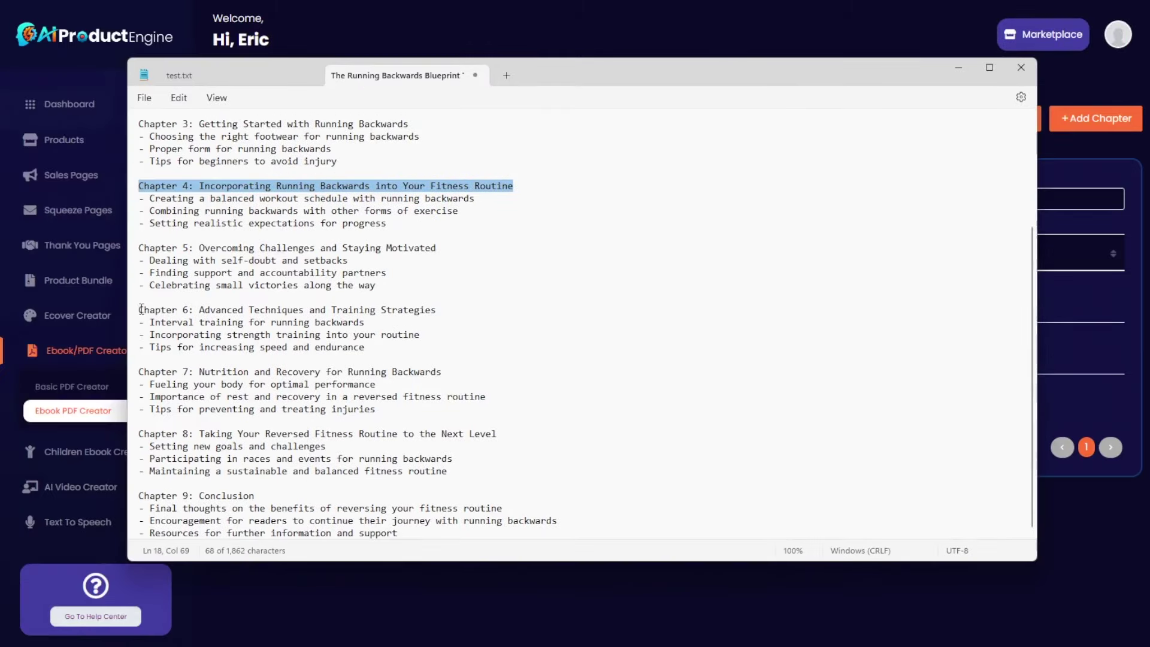
left_click_drag(142, 309, 457, 318)
key("ctrl+c")
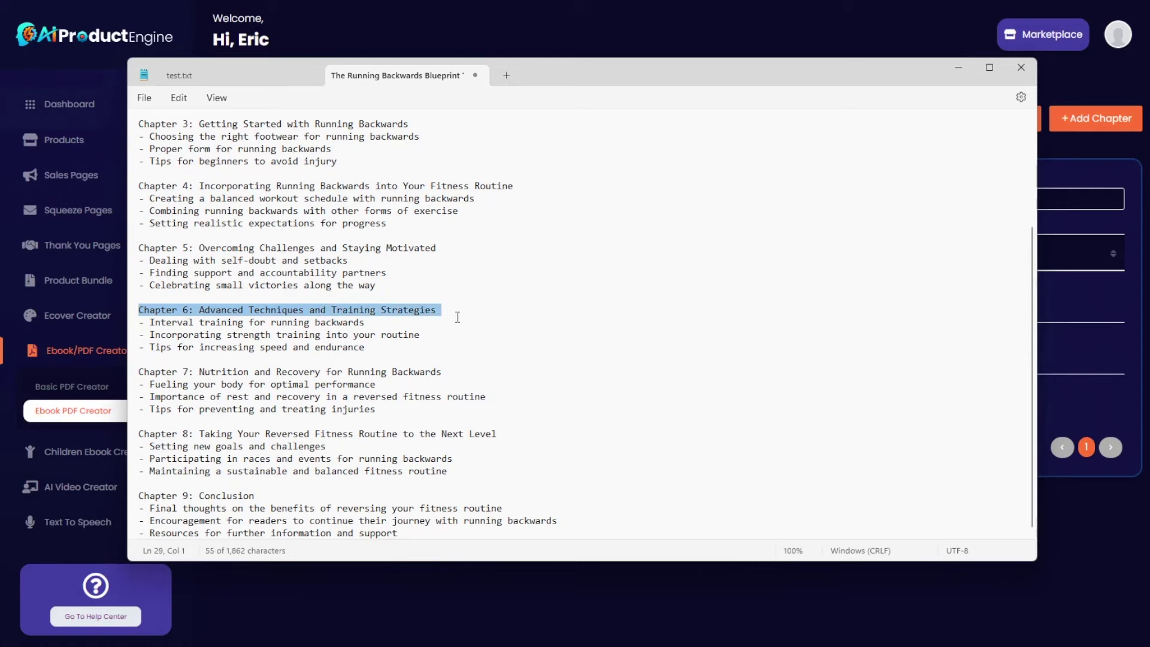
key("alt+Tab")
left_click(1096, 118)
left_click(293, 210)
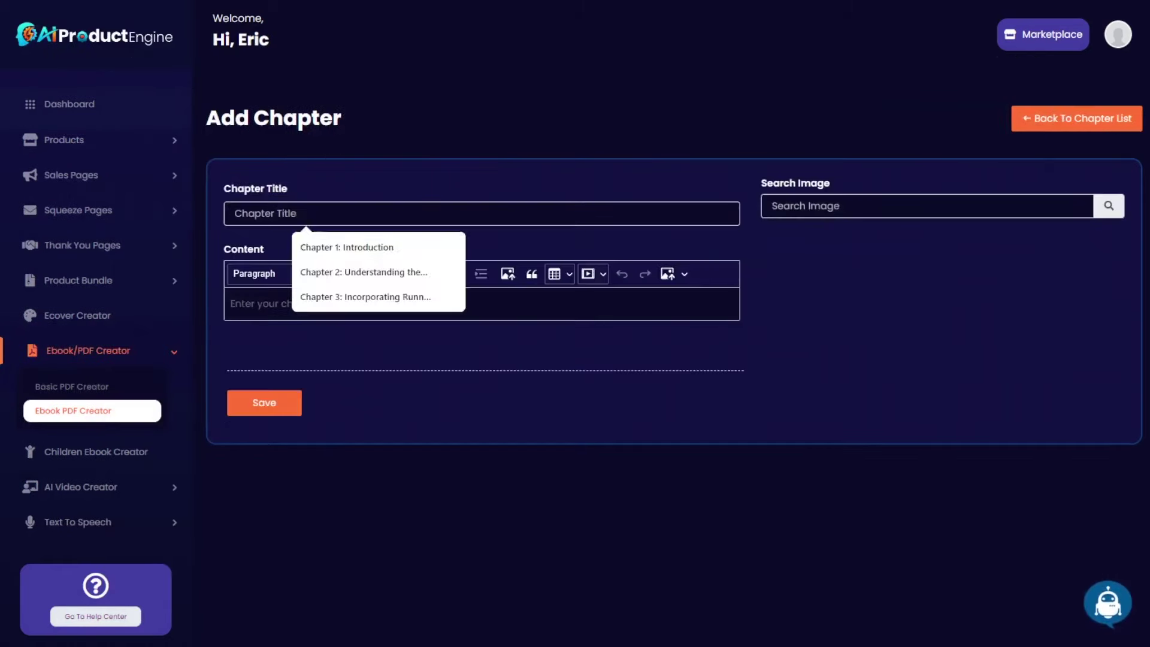
key("ctrl+v")
type("4")
Step: Set AI Writer to Write a Chapter with the title "Chapter 4: Advanced Techniques and Training Strategies"
left_click(588, 273)
left_click(383, 124)
left_click(374, 275)
left_click(318, 179)
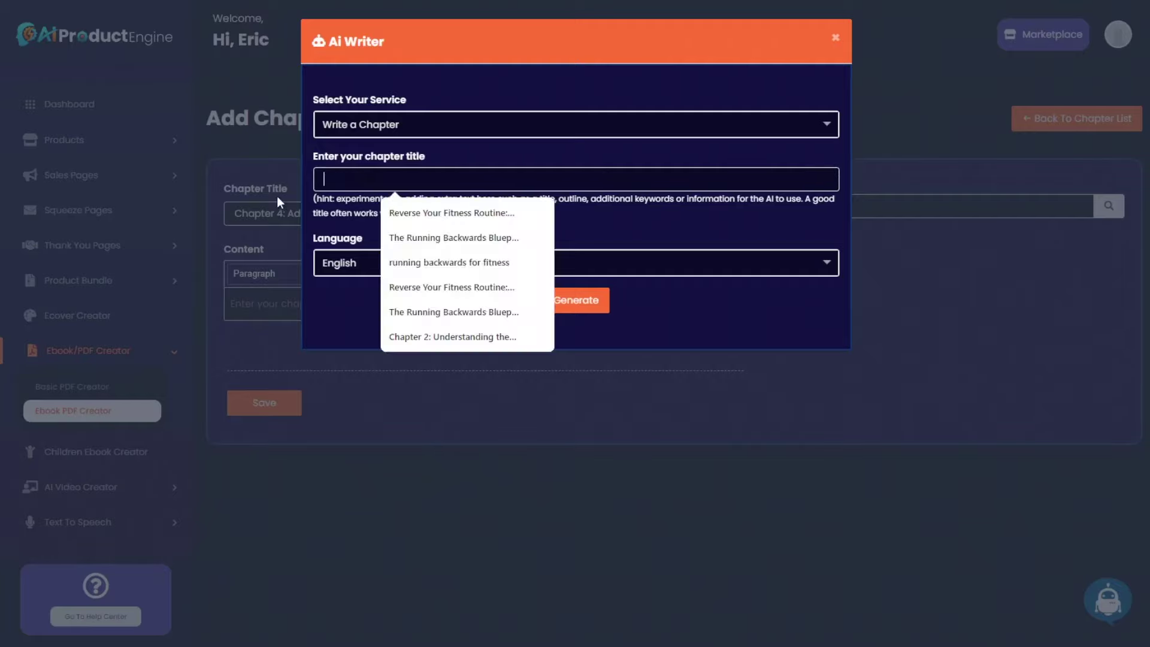
type("Chapter 4: Advanced Techniques and Training Strategies")
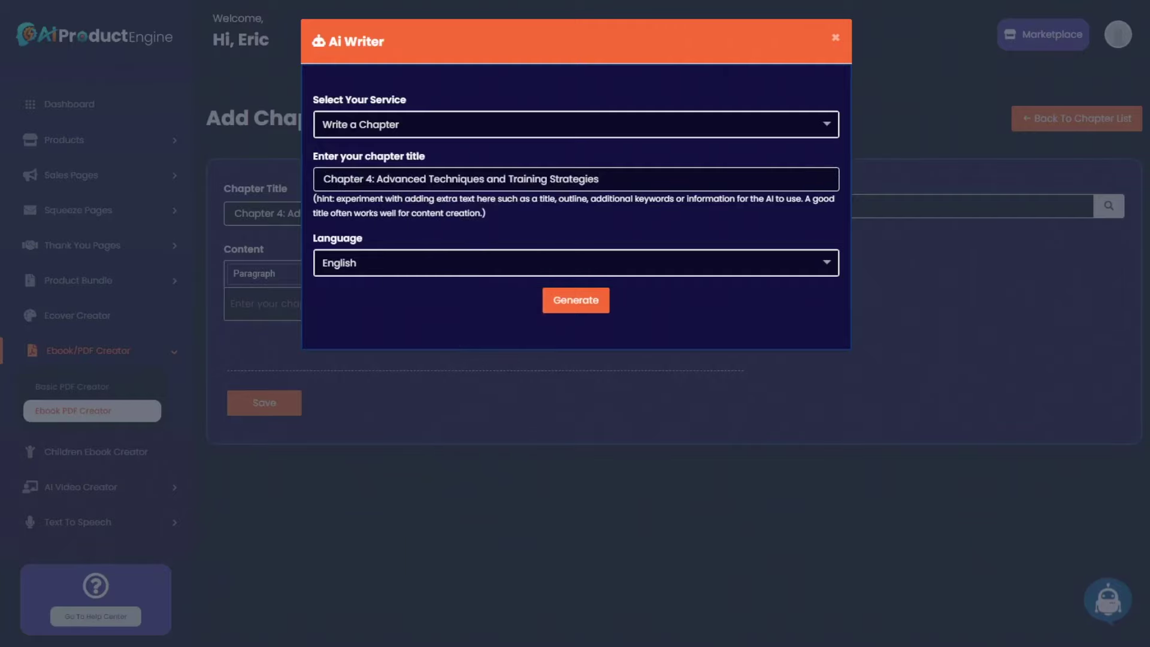
Step: Append the outline's three Chapter 6 bullet points to the AI Writer title, separated by a dash, and generate the text
key("alt+Tab")
left_click_drag(364, 351, 122, 322)
key("ctrl+c")
key("alt+Tab")
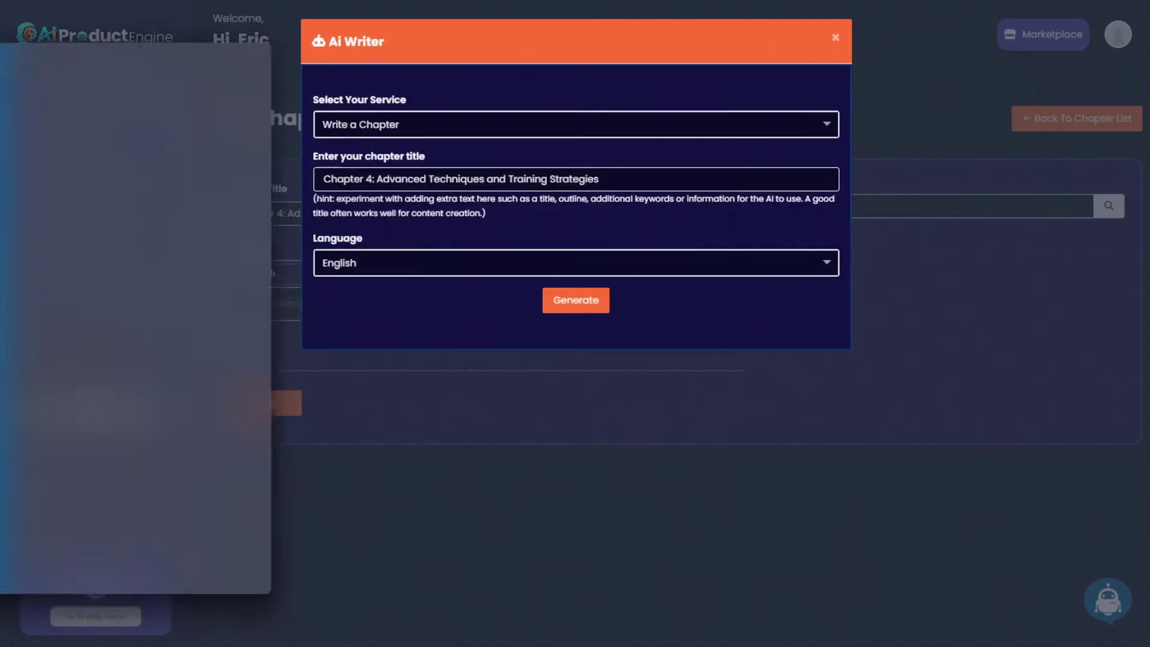
type("-")
key("ctrl+v")
left_click(585, 299)
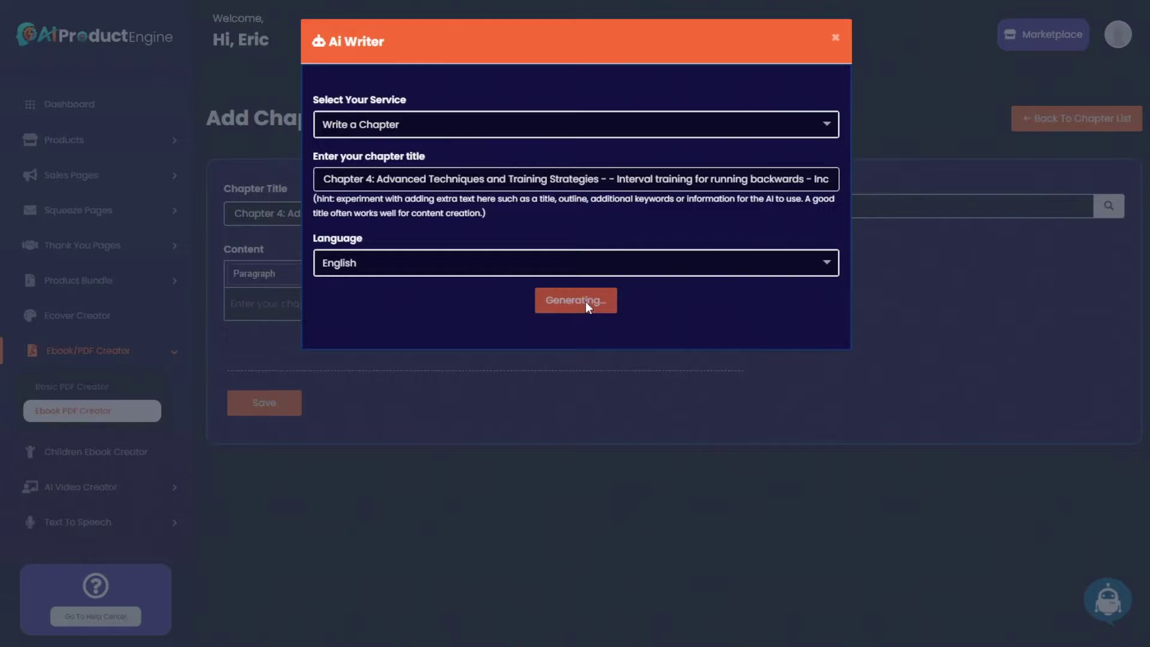
Step: Copy the generated text into the Chapter 4 content and save the chapter
left_click(818, 345)
left_click(965, 305)
left_click(329, 306)
key("ctrl+v")
scroll(329, 307, "up", 2)
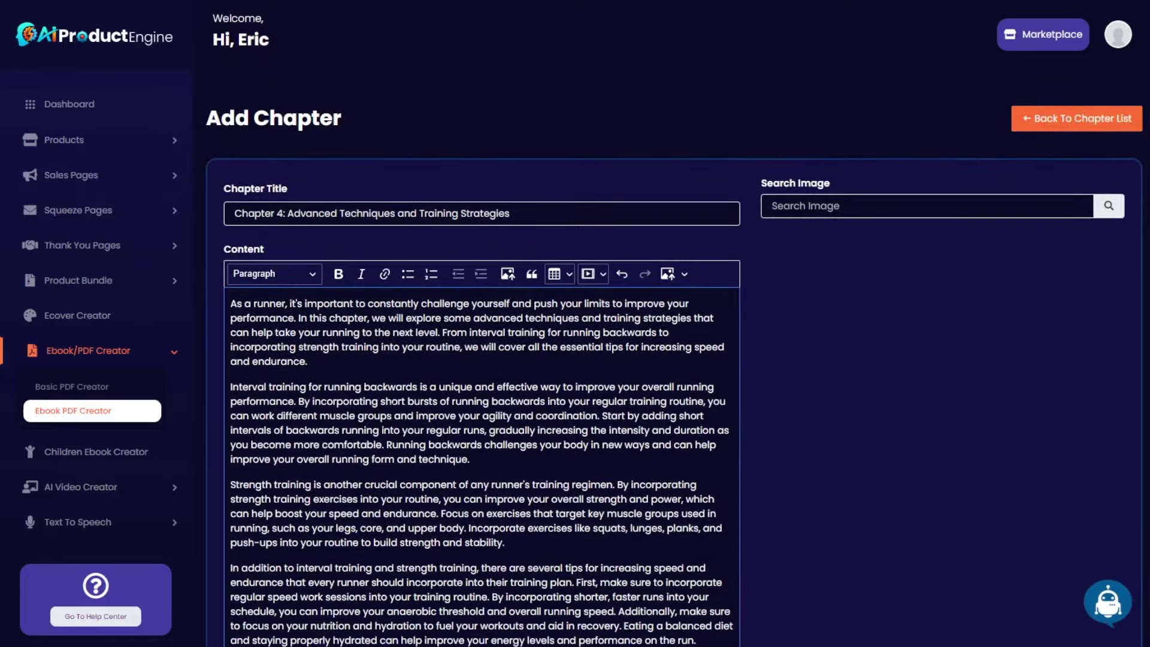
scroll(844, 387, "down", 5)
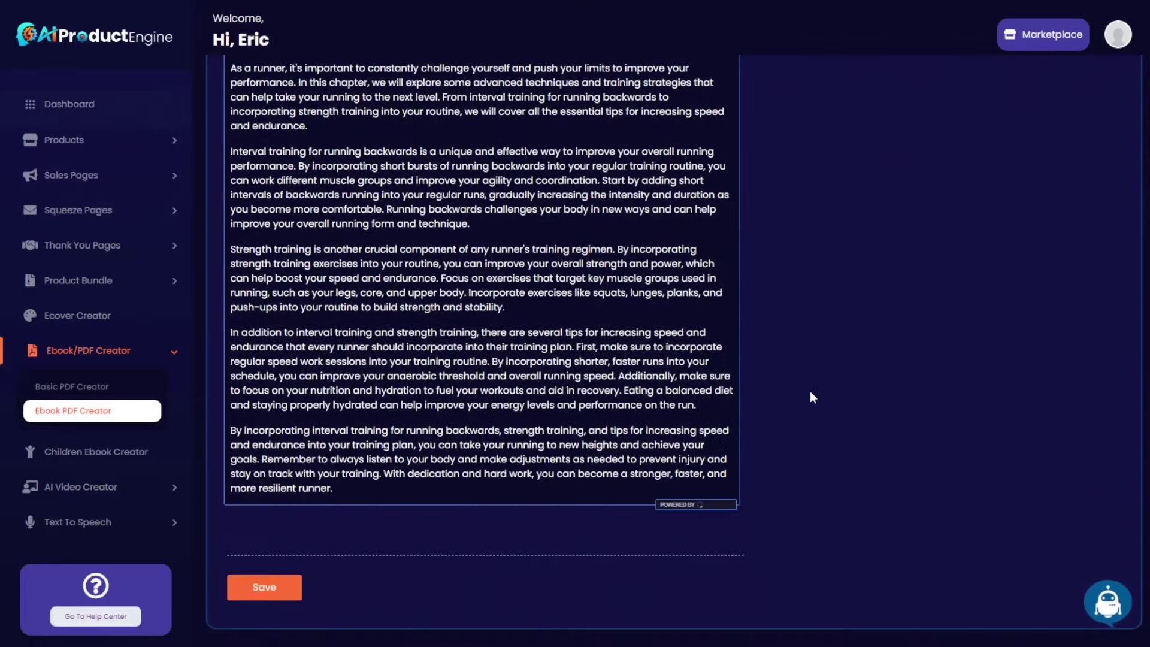
left_click(259, 583)
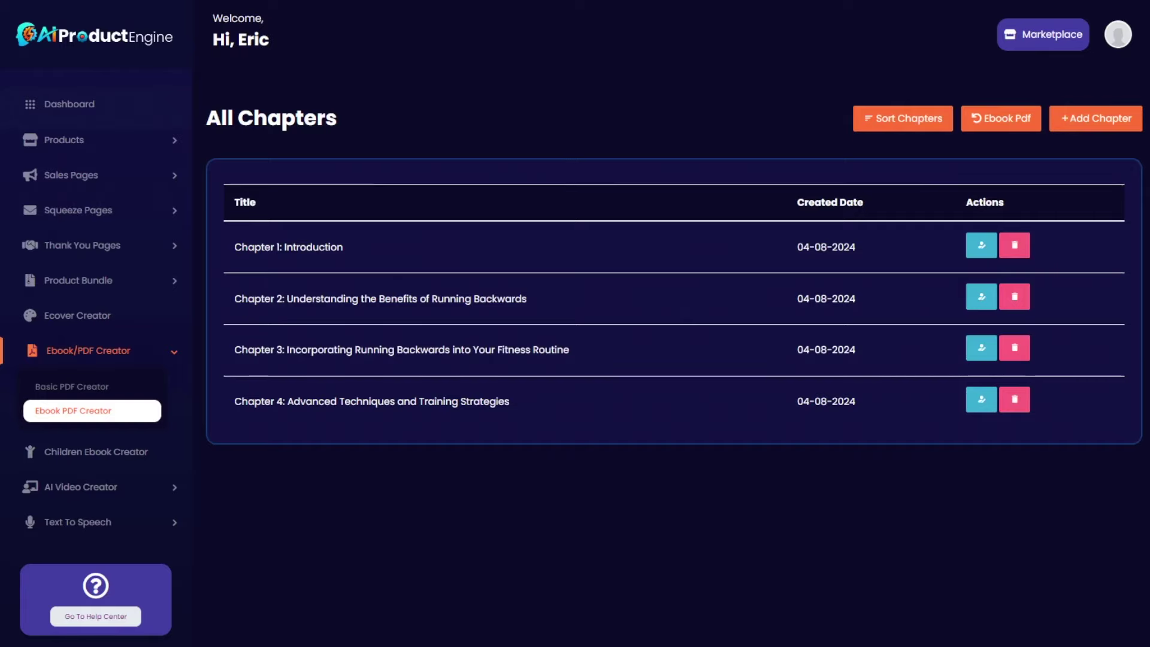
Step: Add a chapter titled "Chapter 5: Conclusion", using the outline's Chapter 9 heading renumbered to 5
left_click(1100, 122)
key("alt+Tab")
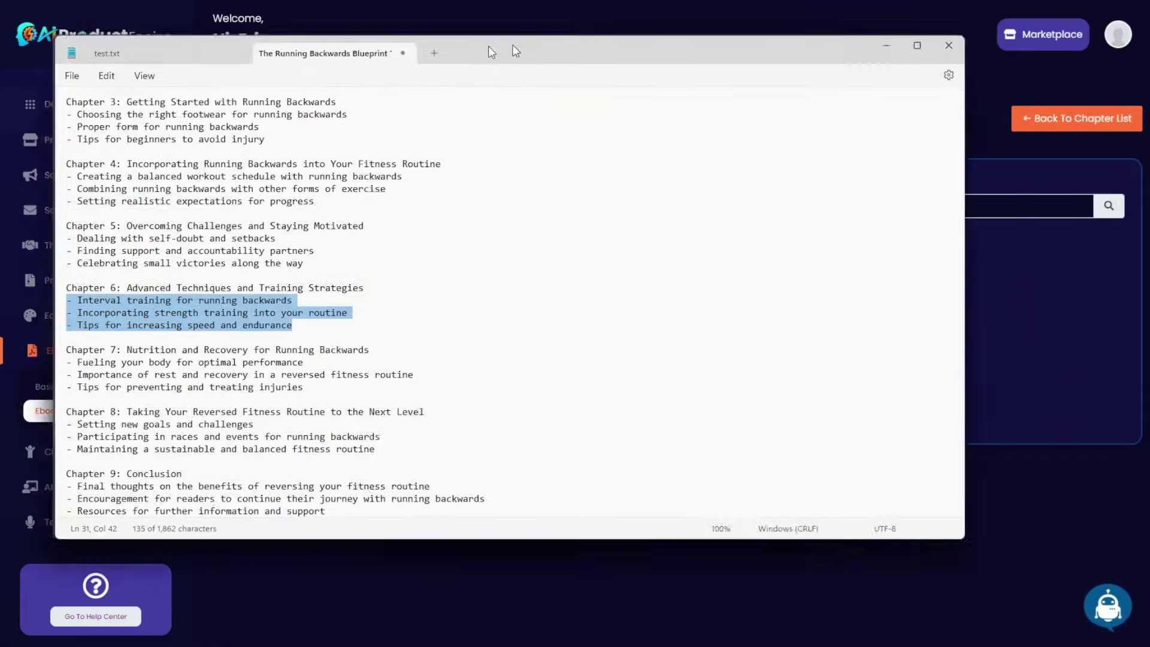
left_click_drag(515, 51, 583, 45)
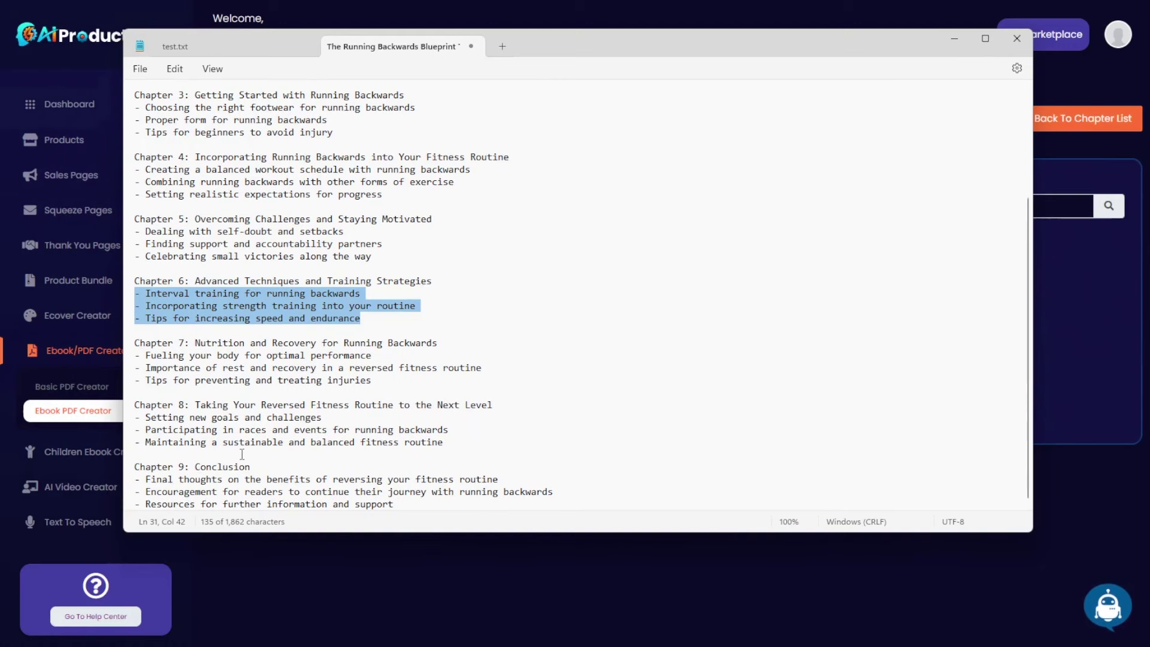
triple_click(133, 468)
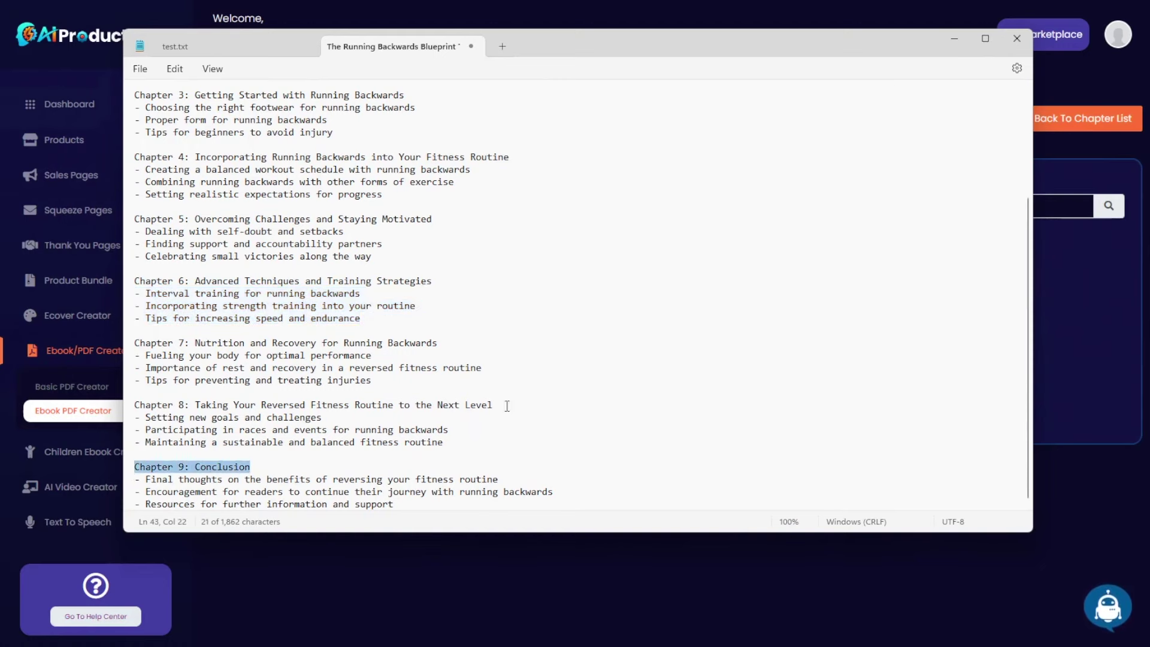
key("ctrl+c")
key("alt+Tab")
left_click(280, 213)
key("ctrl+v")
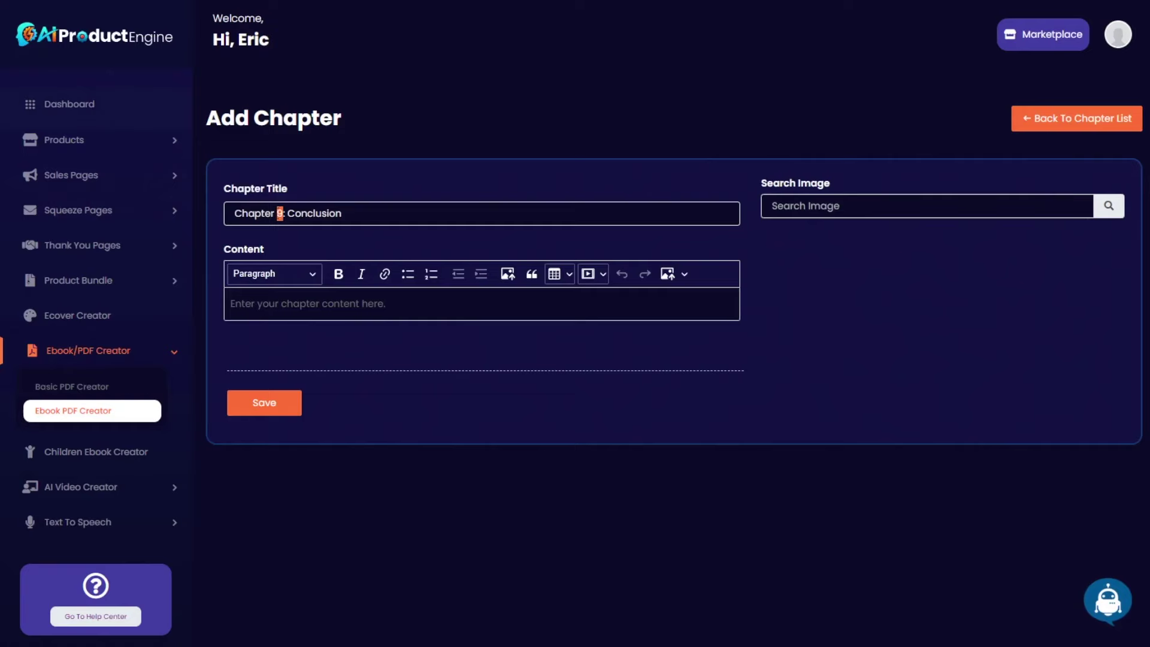
triple_click(280, 213)
Step: Generate the conclusion with AI Writer's Write a Chapter service from "Chapter 5: Conclusion" plus the outline's Chapter 9 bullet points
left_click(400, 120)
left_click(380, 274)
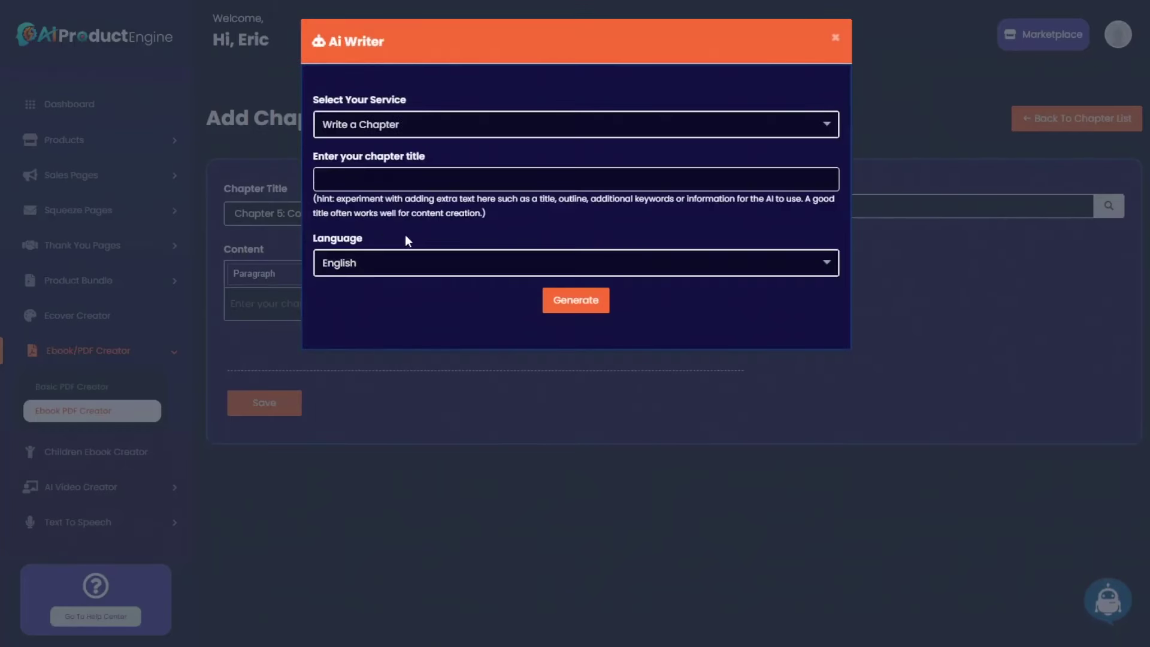
left_click(396, 180)
key("ctrl+v")
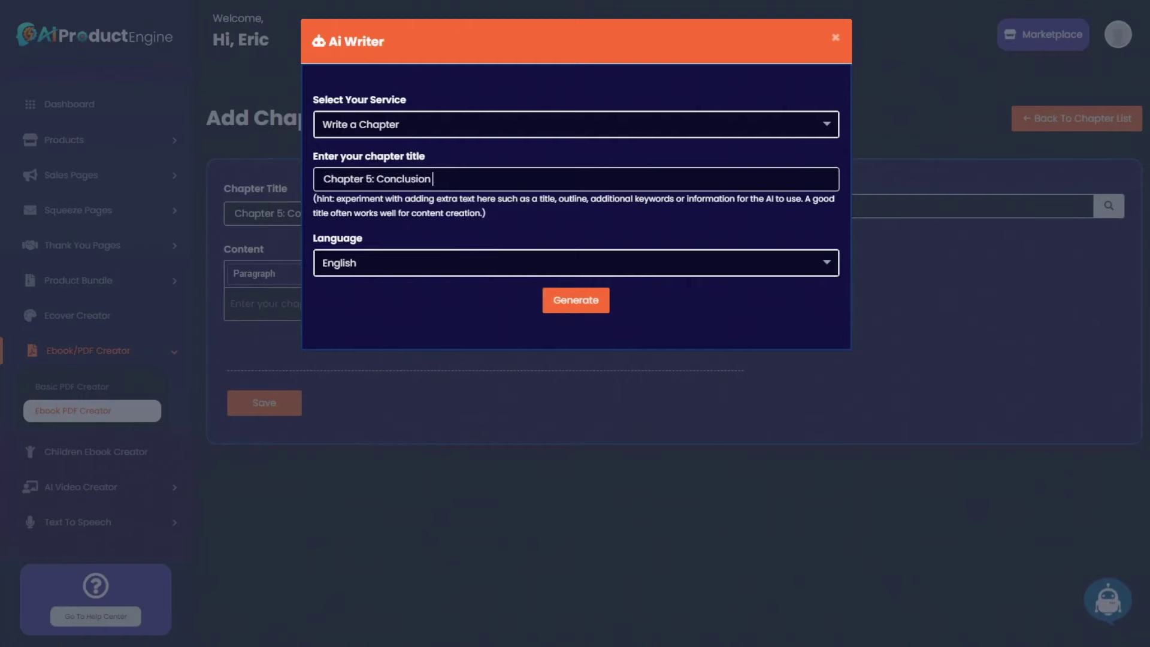
key("ctrl+v")
left_click(575, 304)
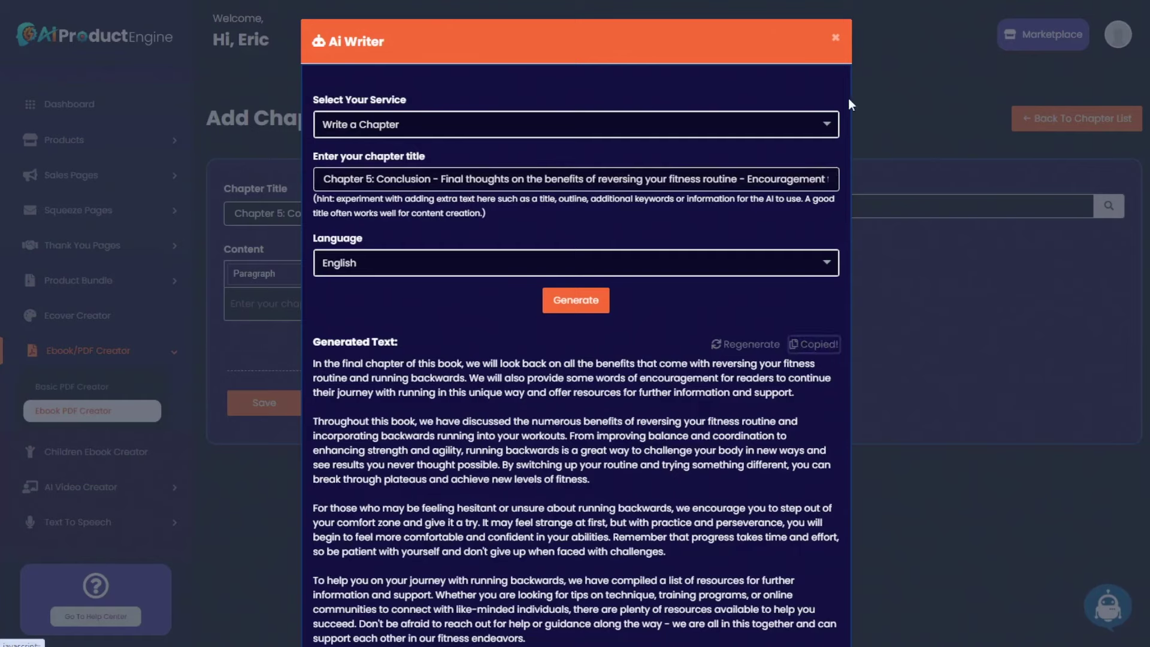
Step: Paste the generated conclusion into the Chapter 5 content and save the chapter
left_click(836, 37)
left_click(323, 305)
key("ctrl+v")
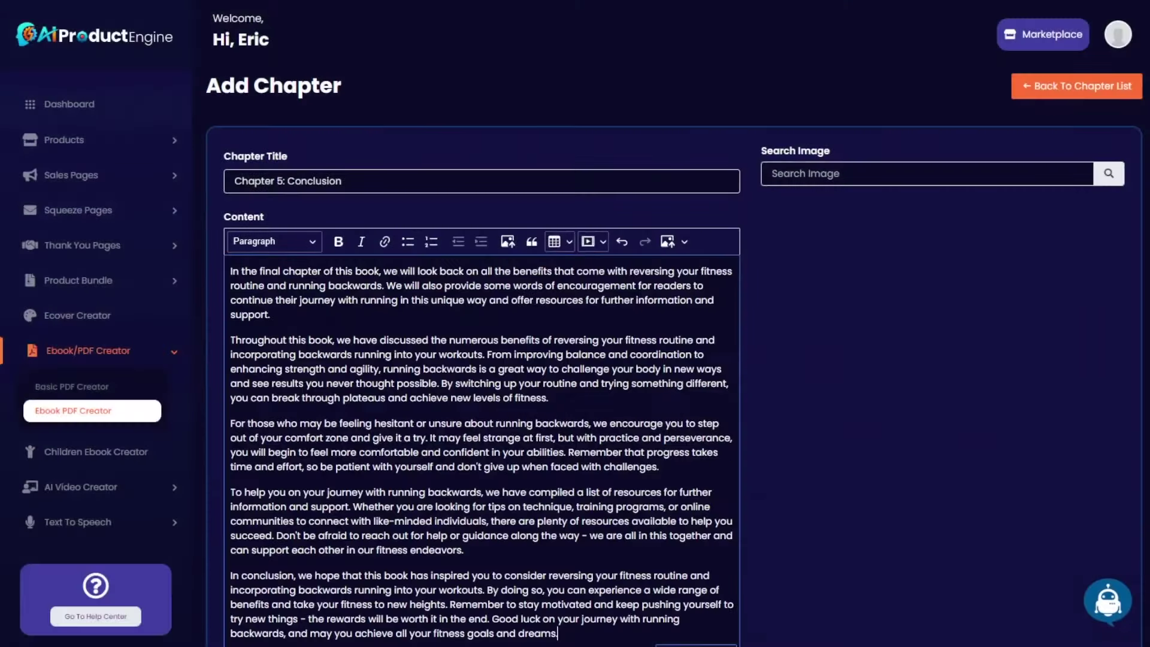
scroll(945, 258, "down", 3)
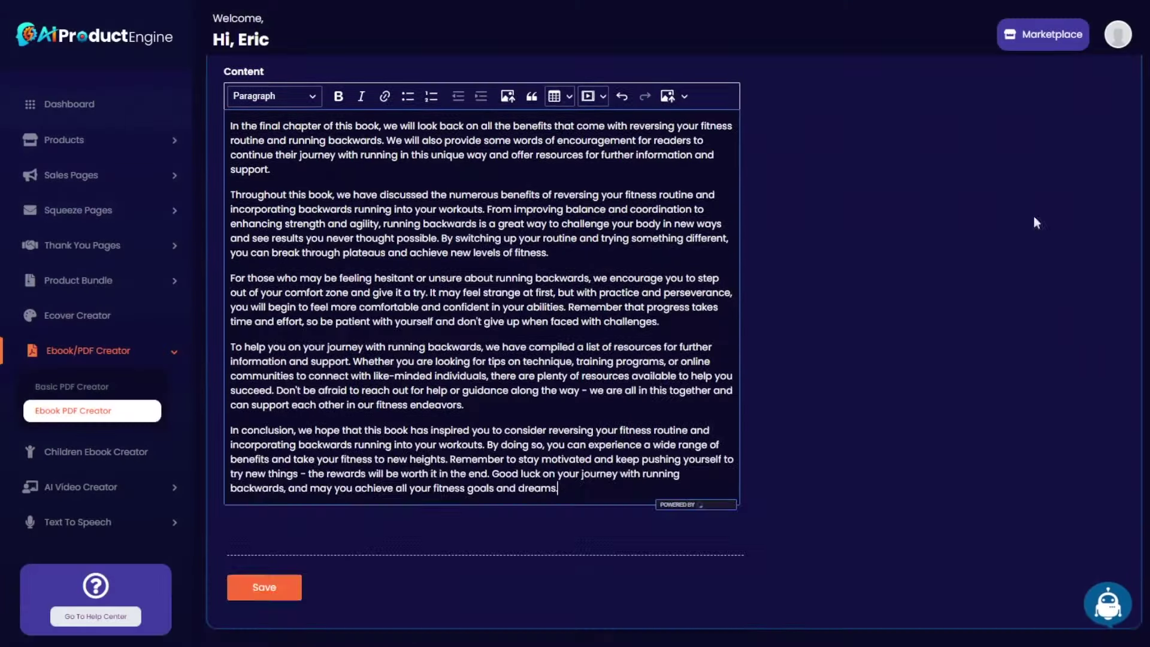
left_click(261, 592)
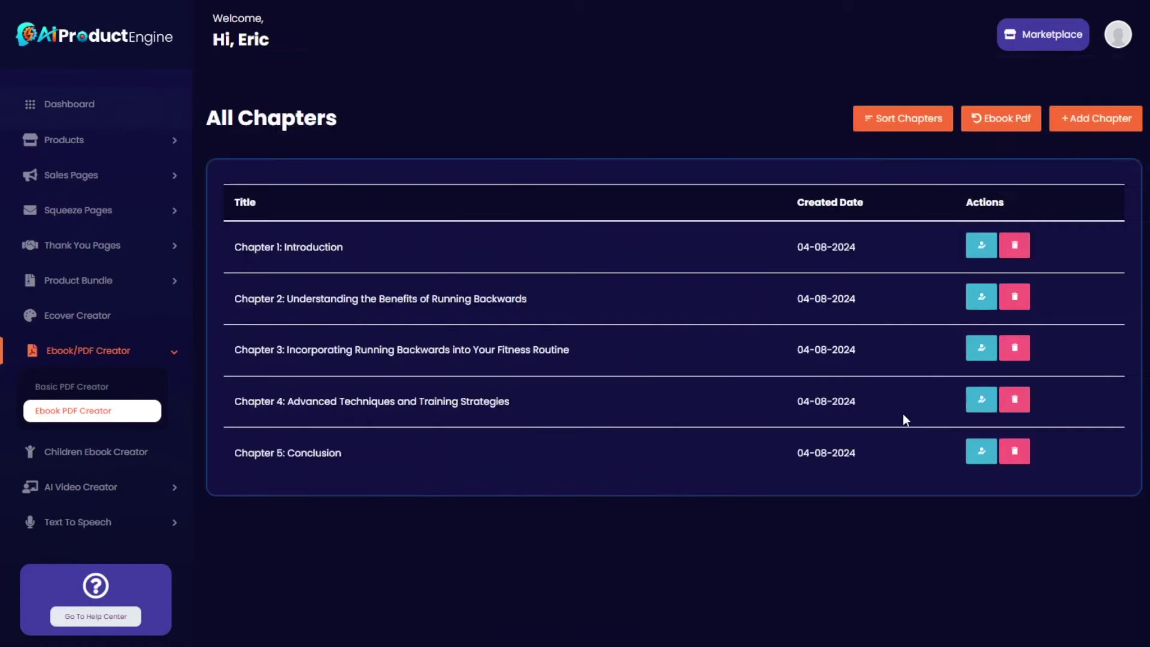
Step: Review the chapter list and the order of the five chapters in Sort Chapters
left_click_drag(234, 297, 280, 297)
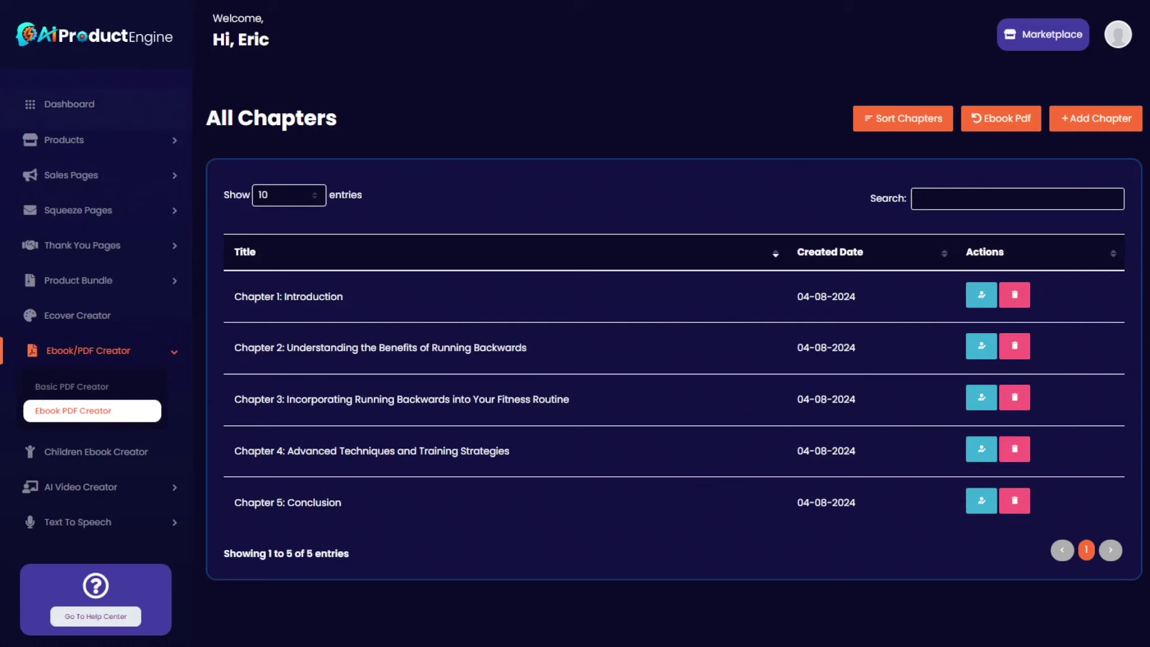
left_click(888, 116)
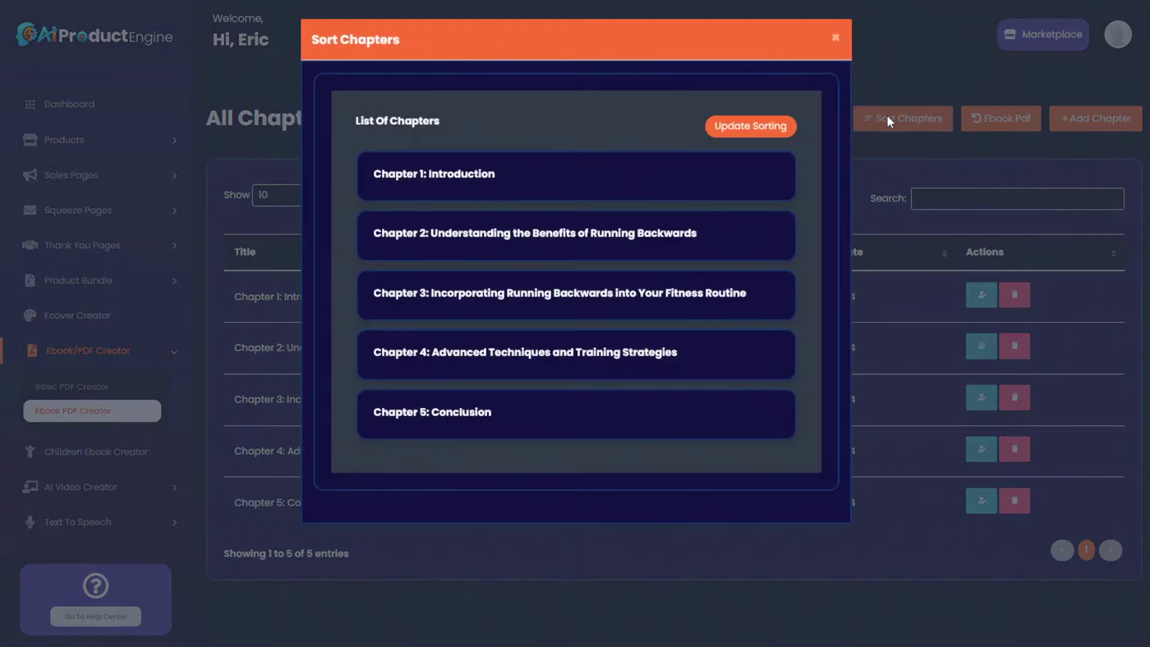
left_click(836, 42)
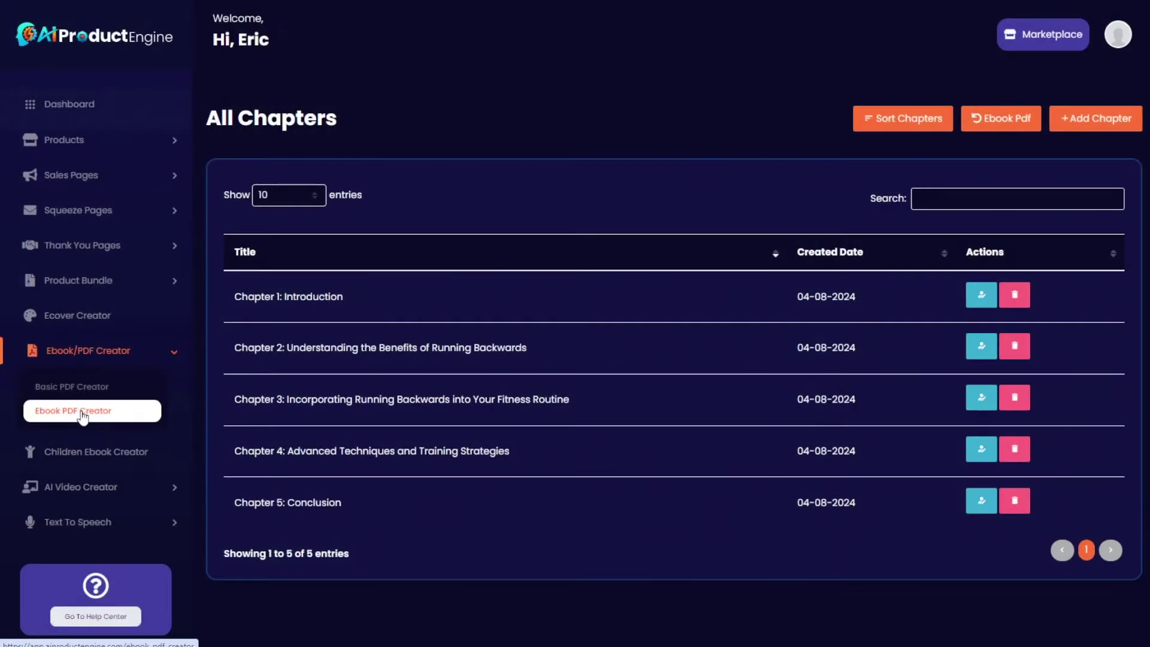
Step: Return to the ebook list, open the PDF of The Running Backwards Blueprint and look through its cover and chapter pages
left_click(85, 414)
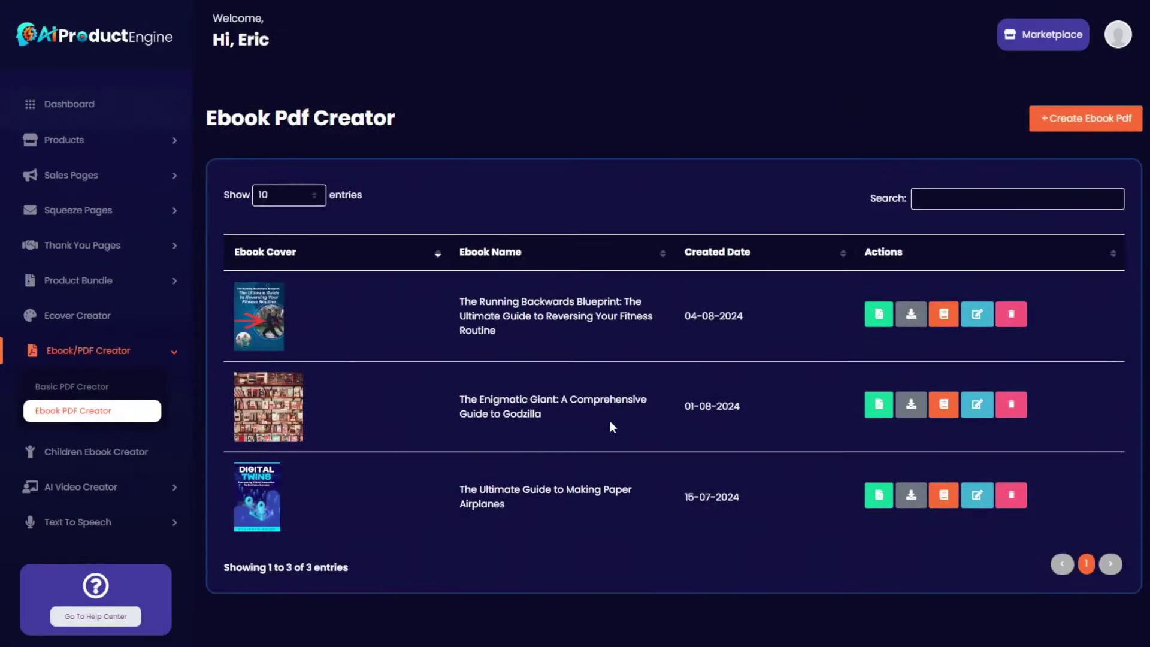
left_click(879, 317)
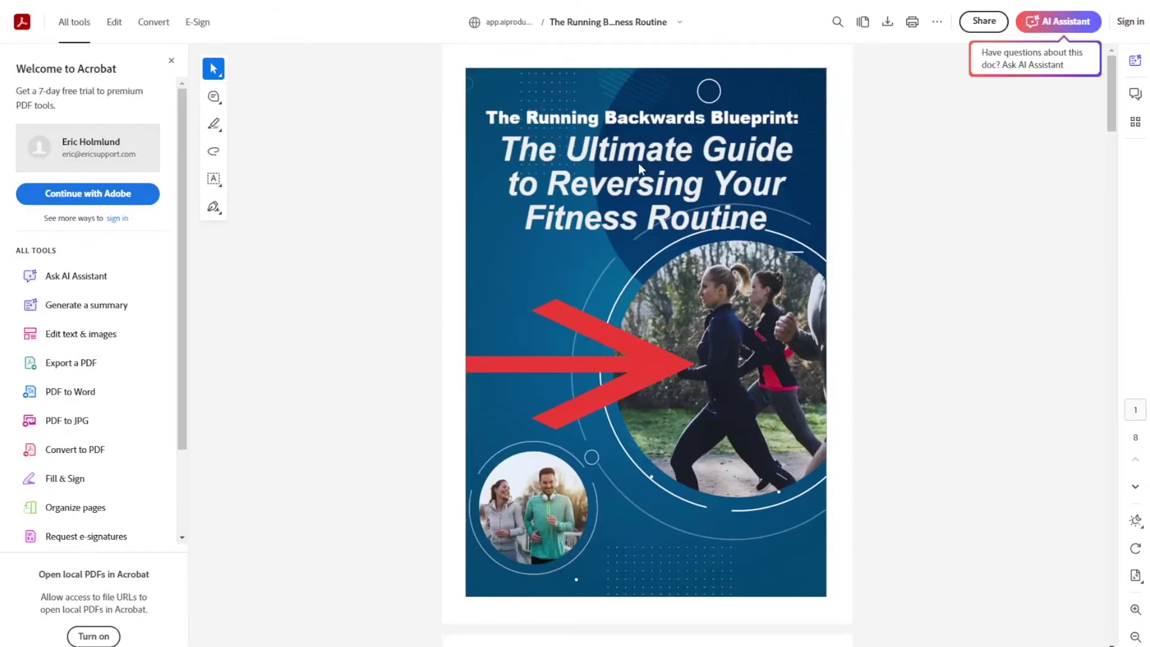
left_click_drag(1111, 71, 1109, 440)
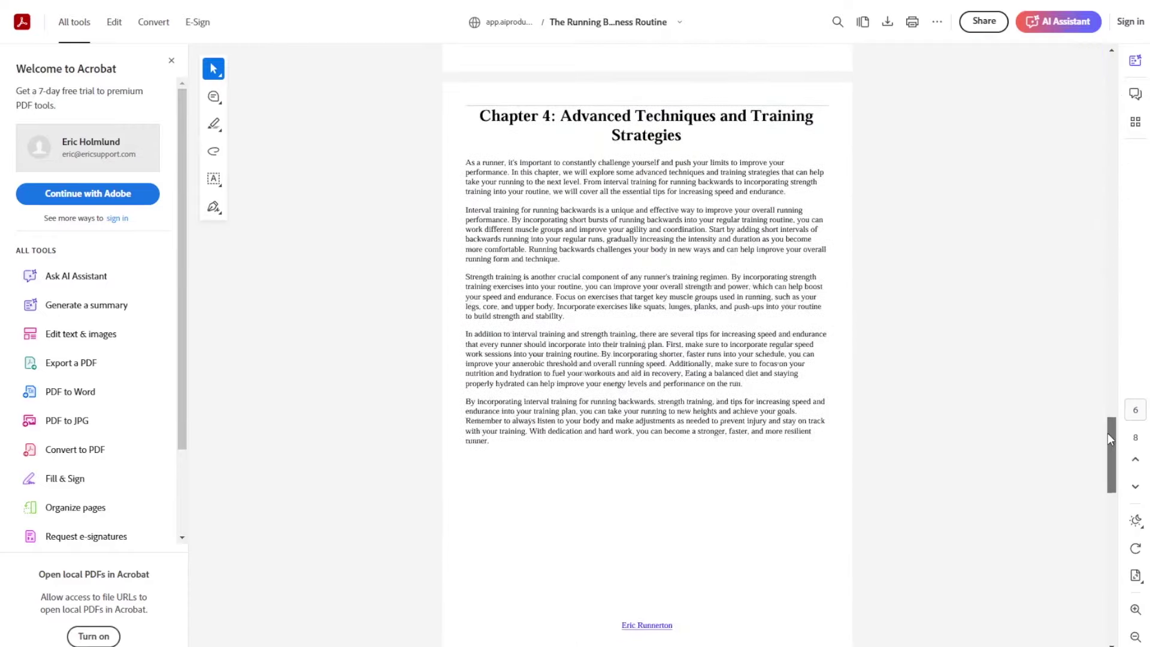
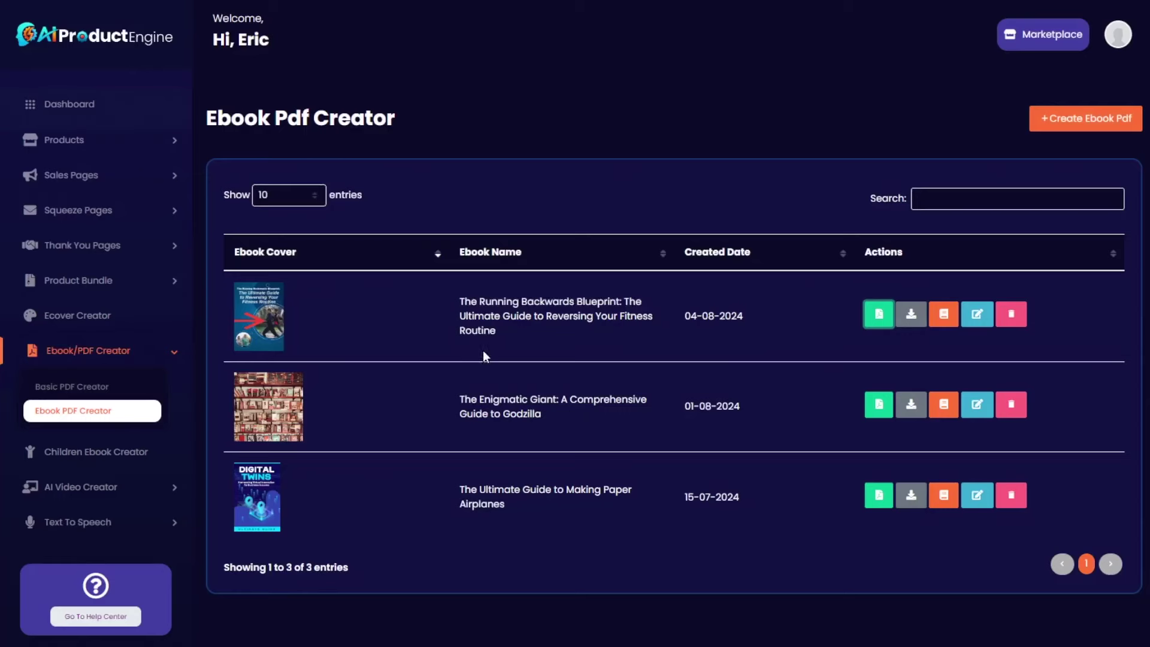
Step: Copy the full title of The Running Backwards Blueprint from the Ebook PDF Creator list
left_click(170, 144)
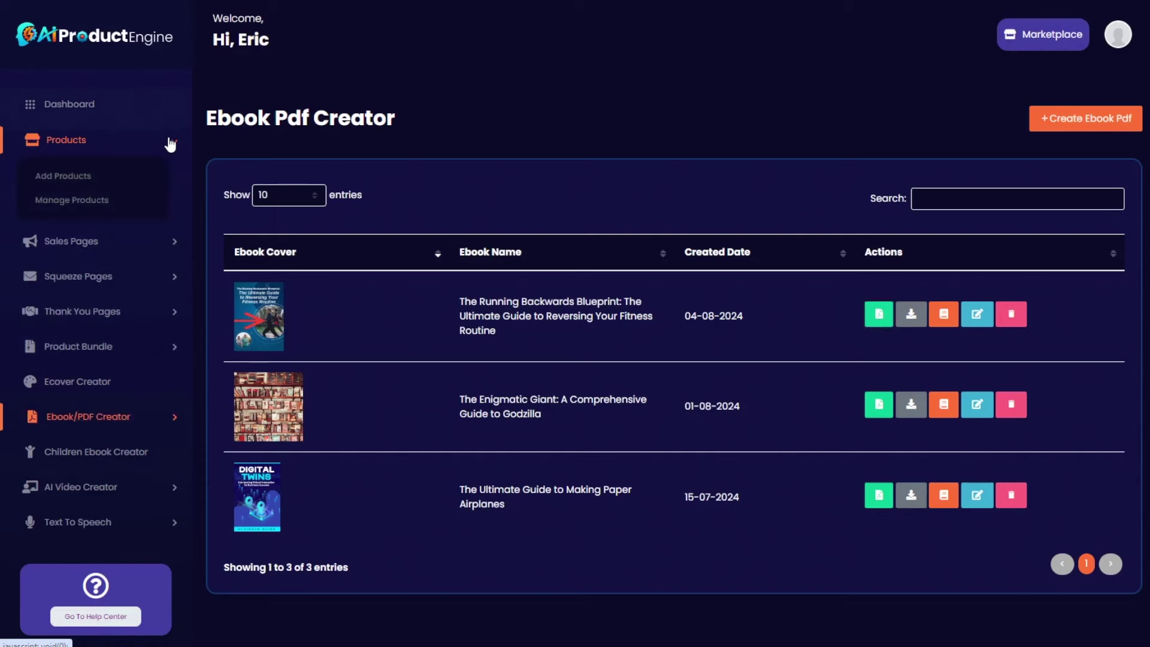
left_click(81, 179)
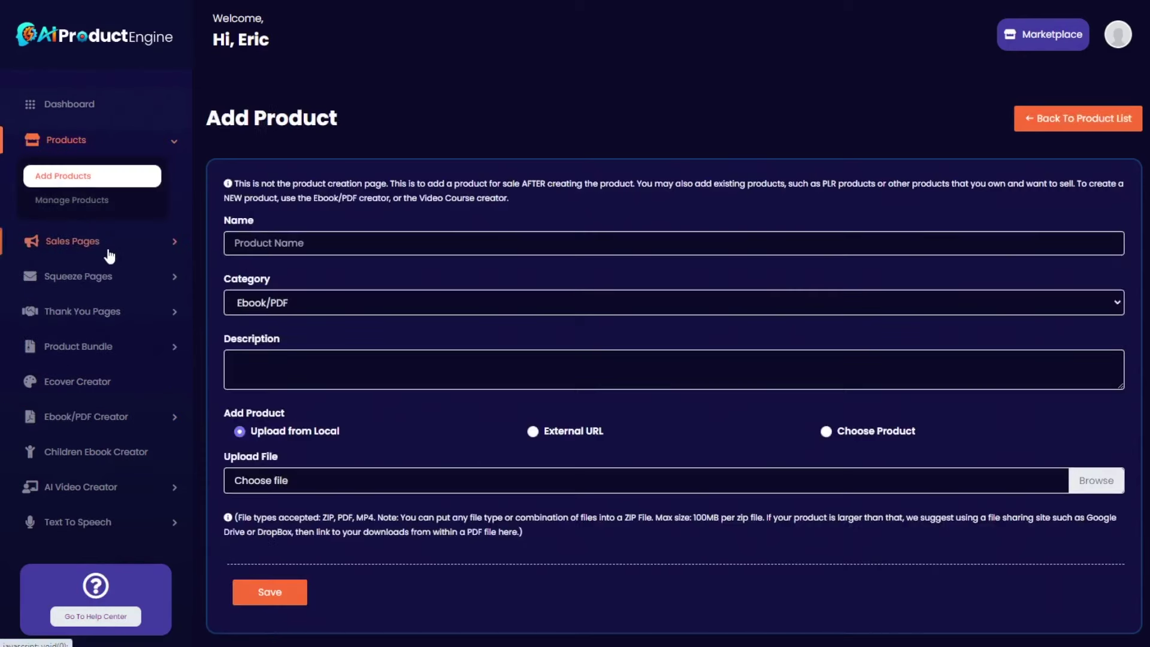
scroll(95, 291, "down", 2)
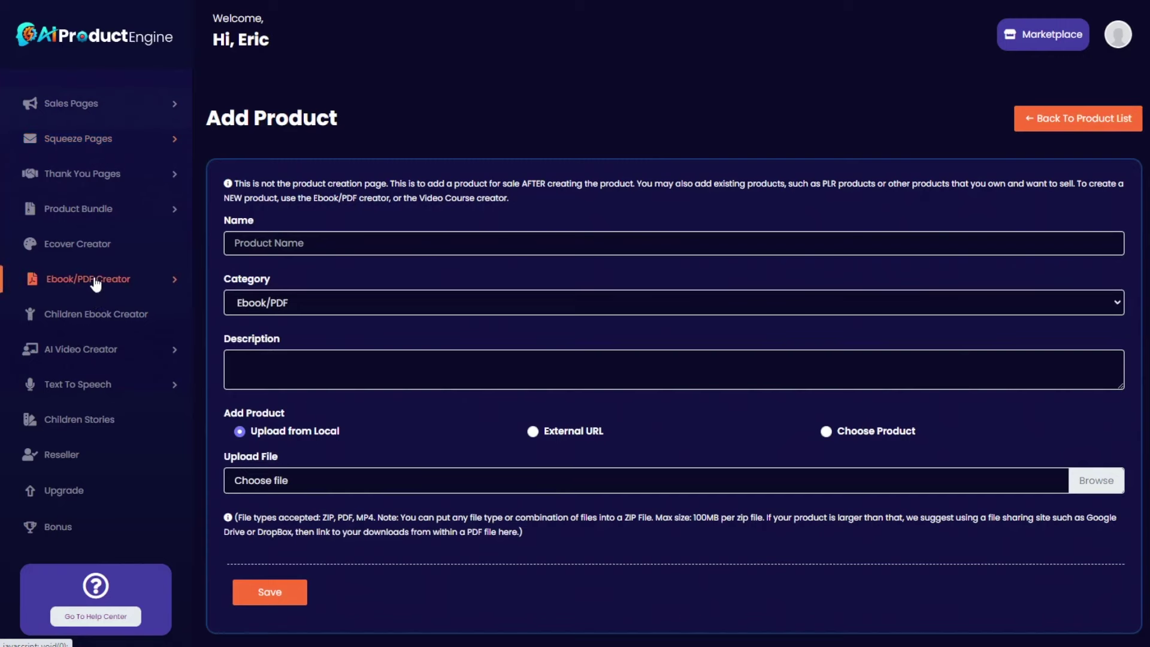
left_click(96, 284)
left_click(69, 334)
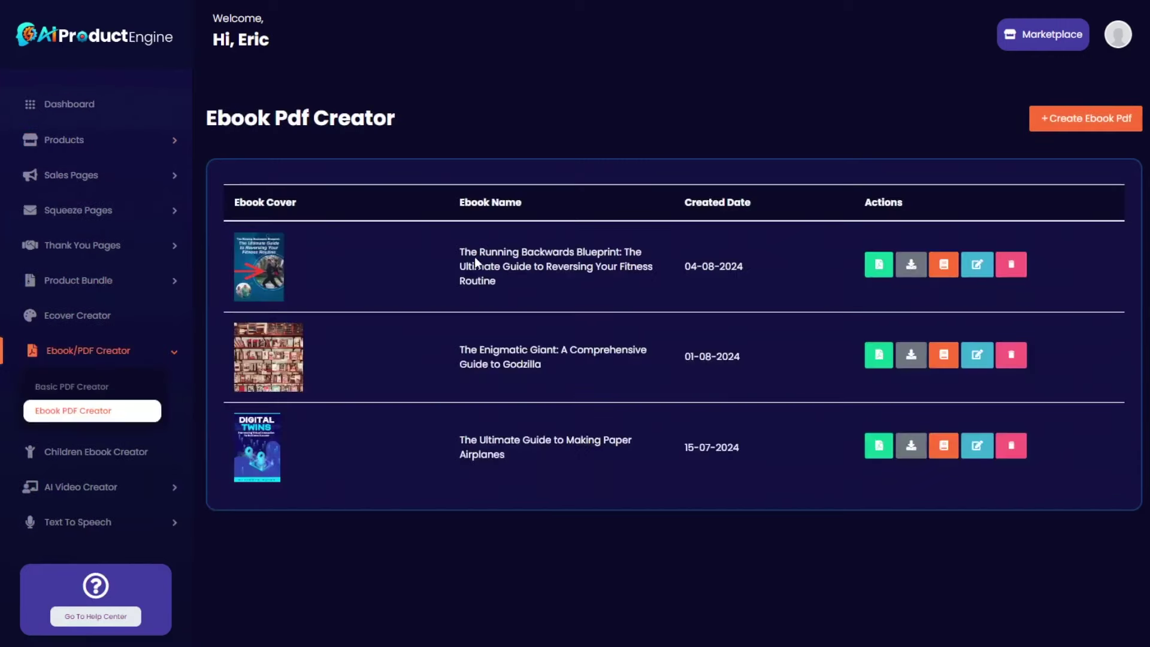
left_click_drag(460, 301, 496, 332)
key("ctrl+c")
Step: Start a new product named with the copied ebook title and describe it as "A complete guide to running backwards."
left_click(77, 143)
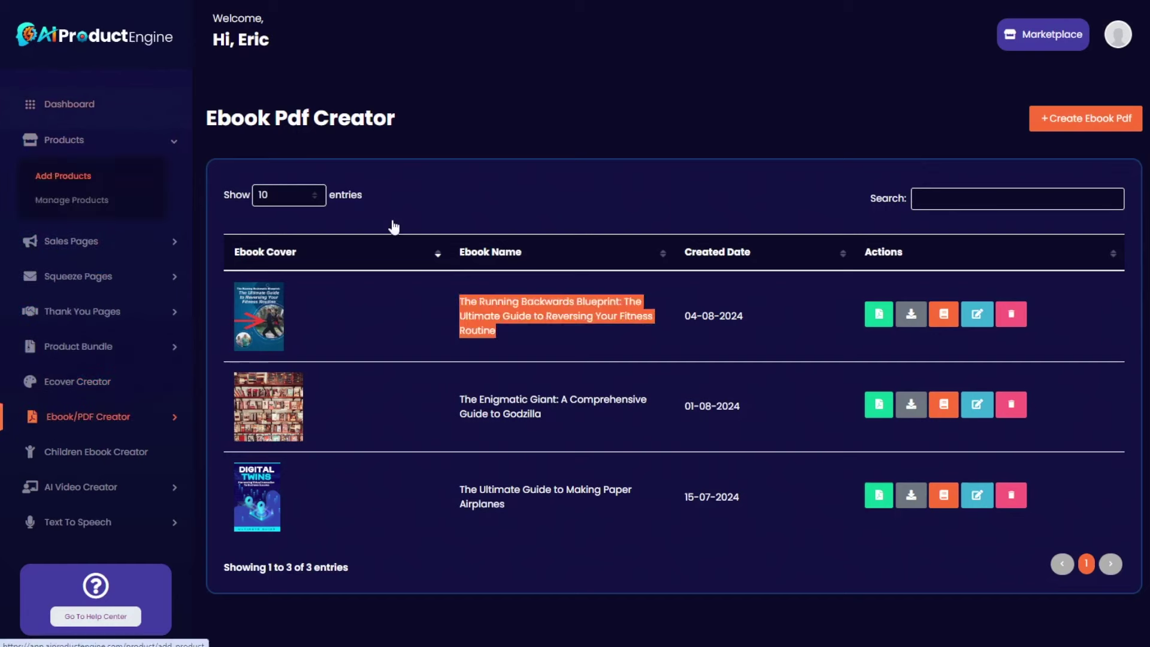
left_click(334, 241)
key("ctrl+v")
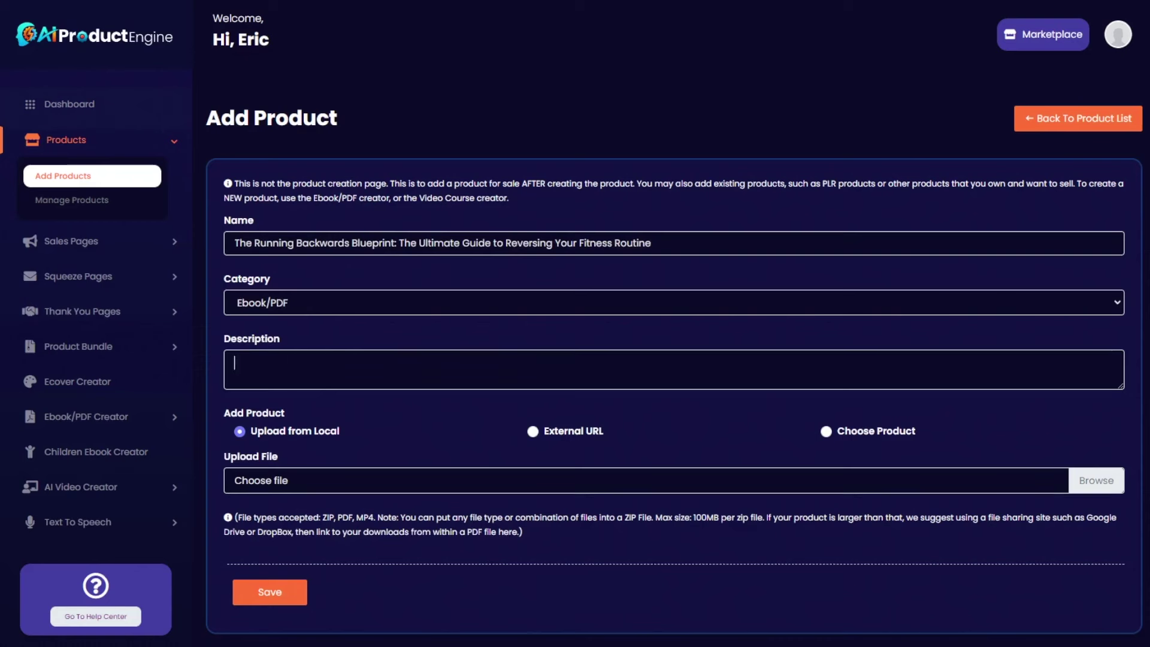
type("A complete guide to running backwards.")
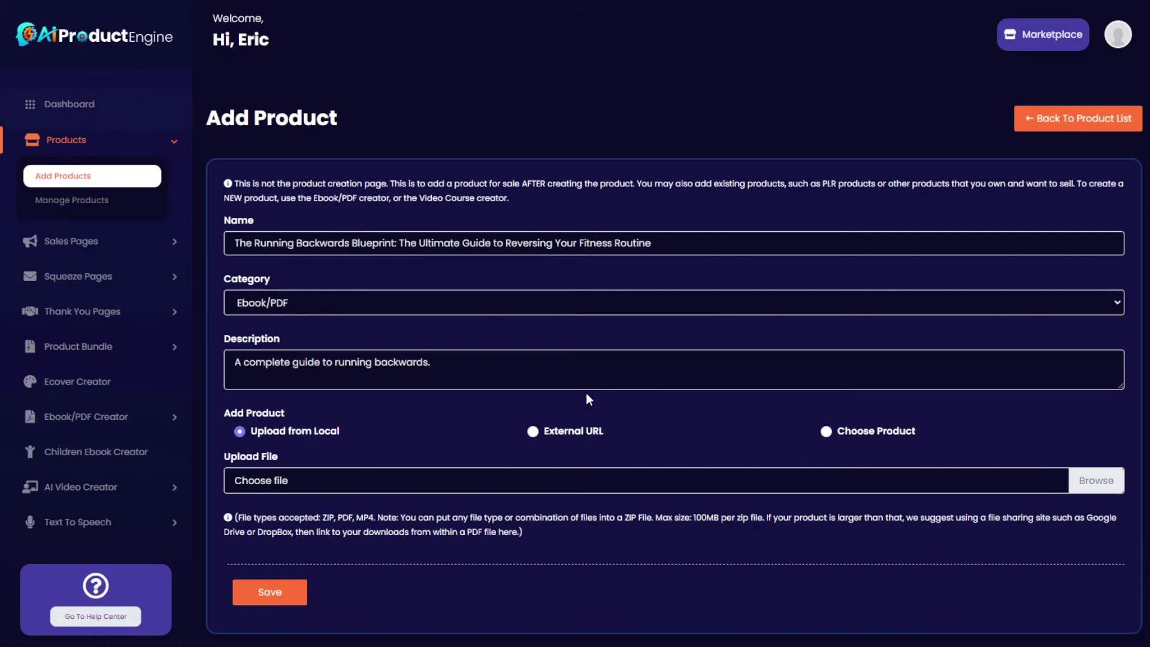
Step: Attach the existing ebook PDF The Running Backwards Blueprint to the product and save it
left_click(827, 431)
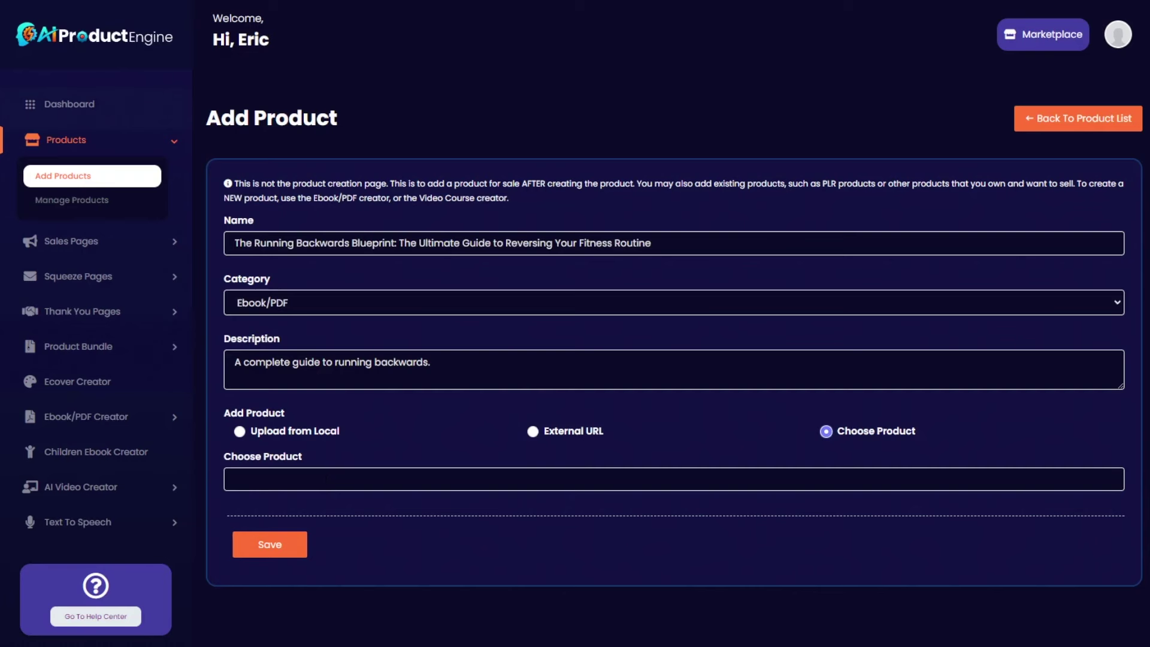
left_click(317, 479)
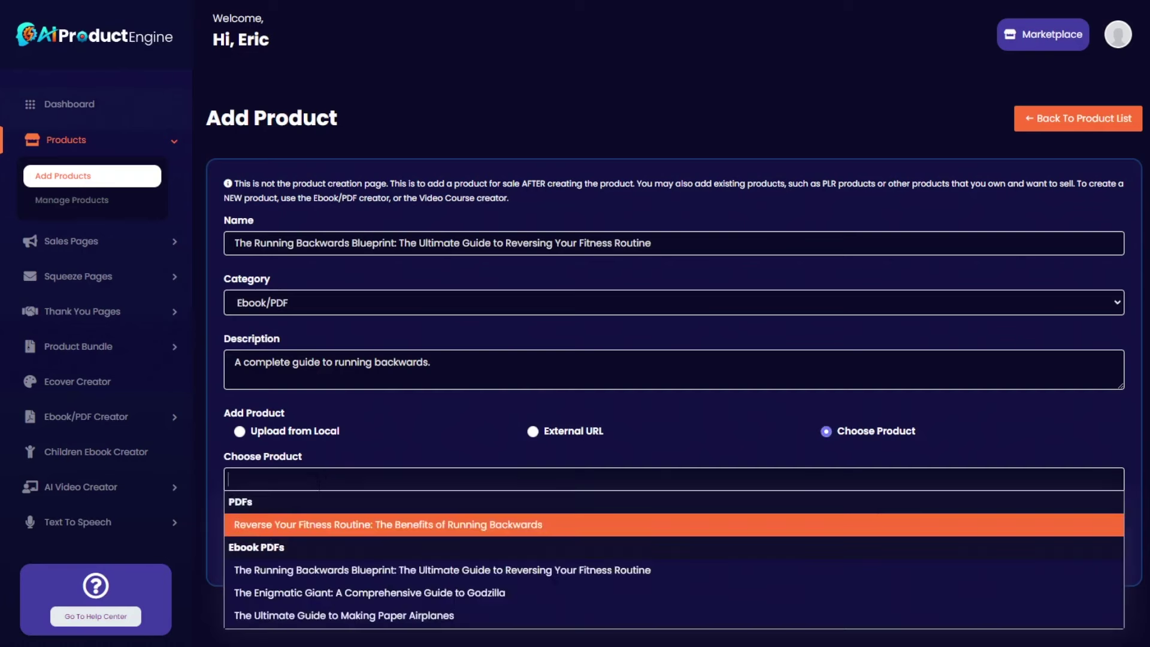
left_click(318, 572)
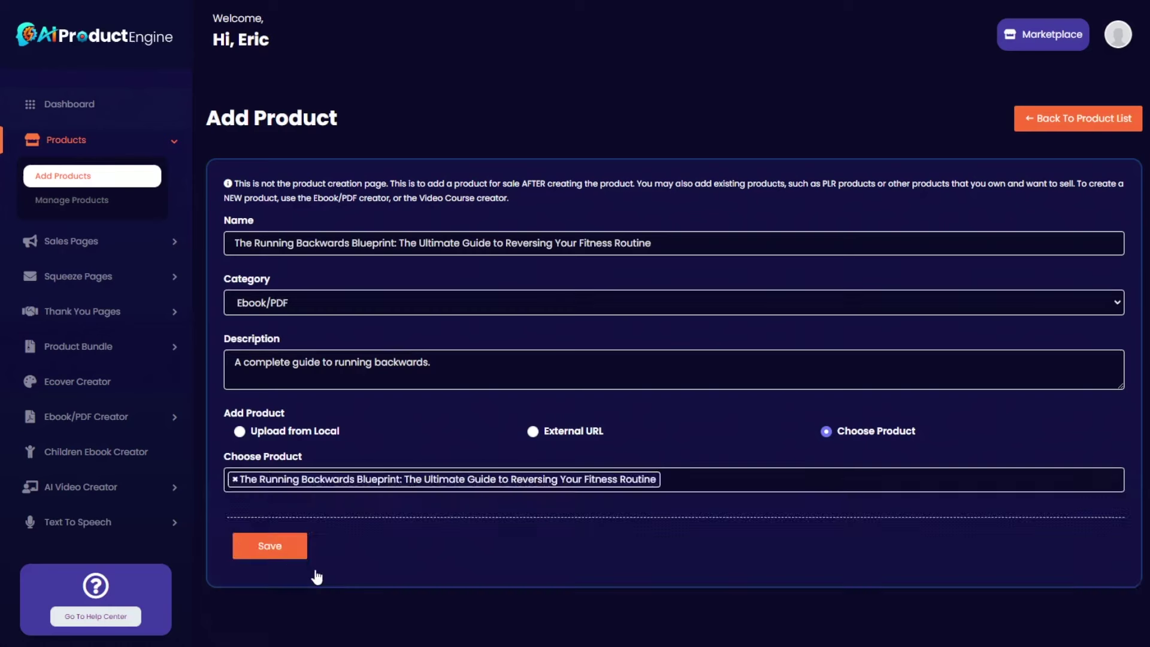
left_click(270, 546)
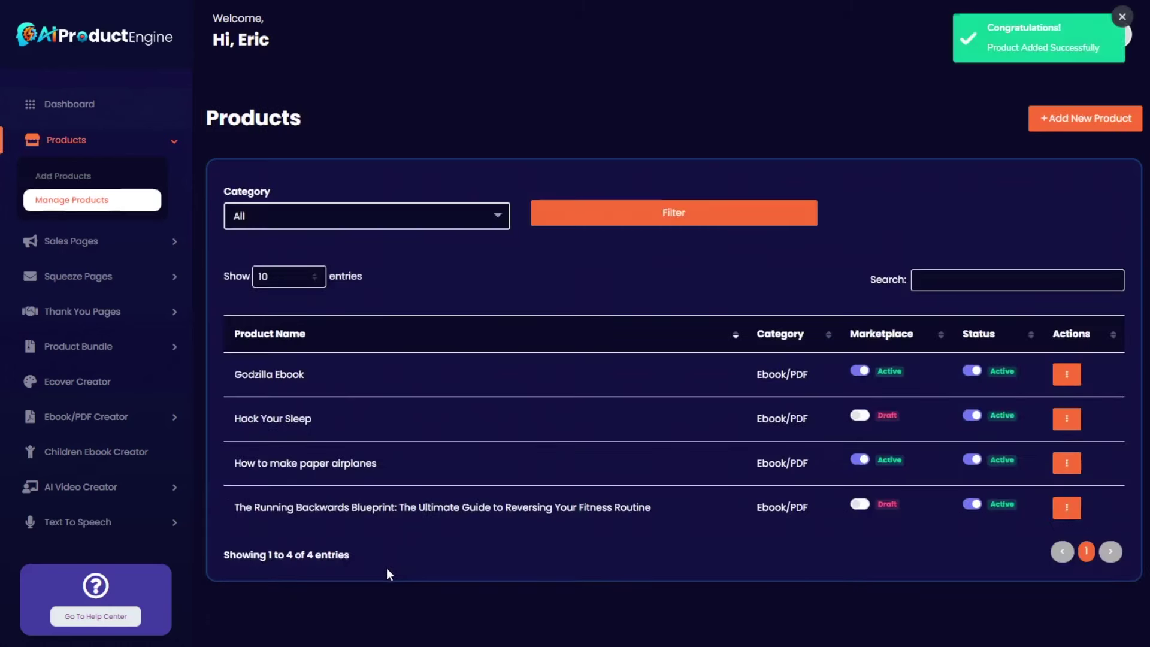
left_click_drag(232, 507, 657, 511)
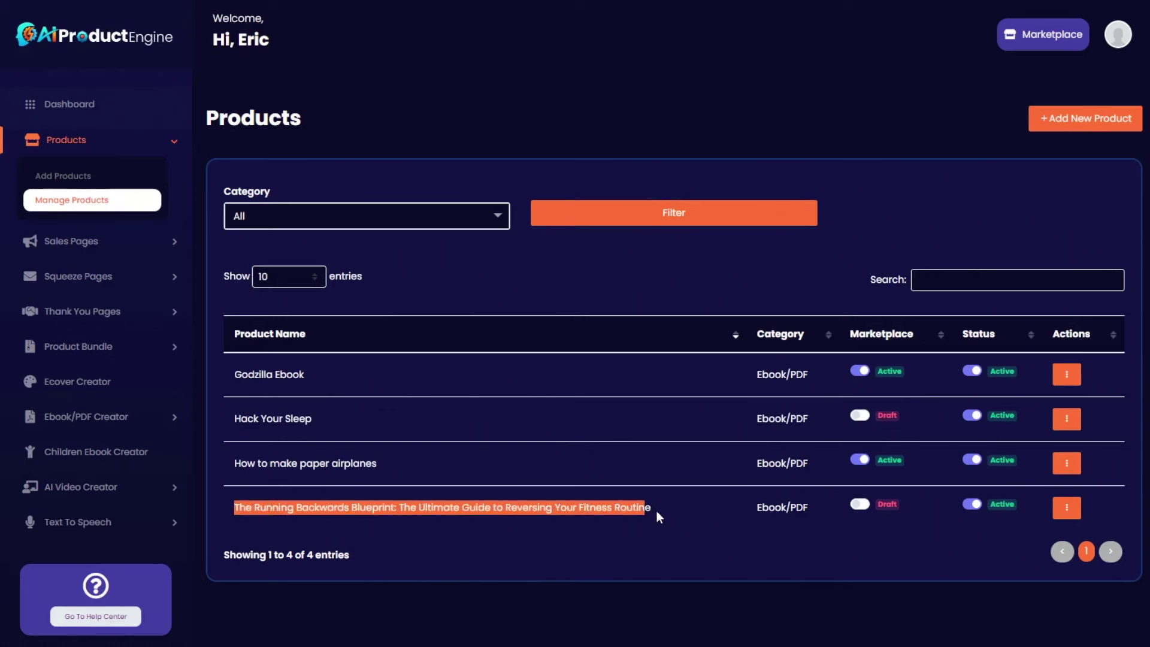
left_click(663, 511)
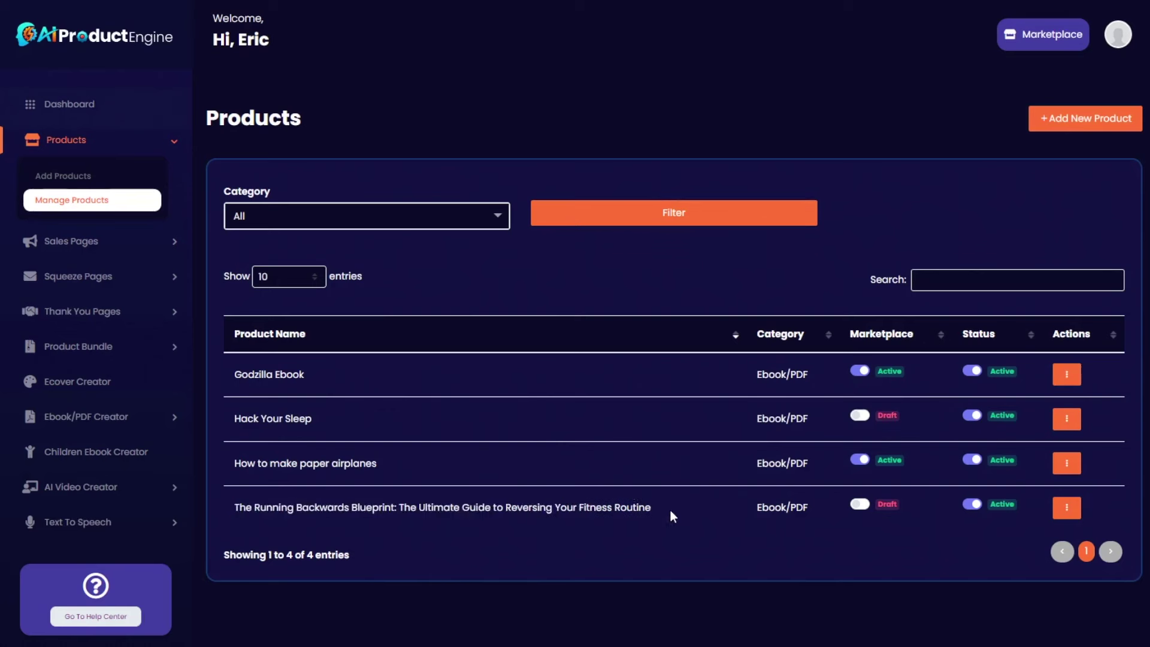
Step: Start a new sales page for The Running Backwards Blueprint product and fill in its full title as the product name
left_click(172, 245)
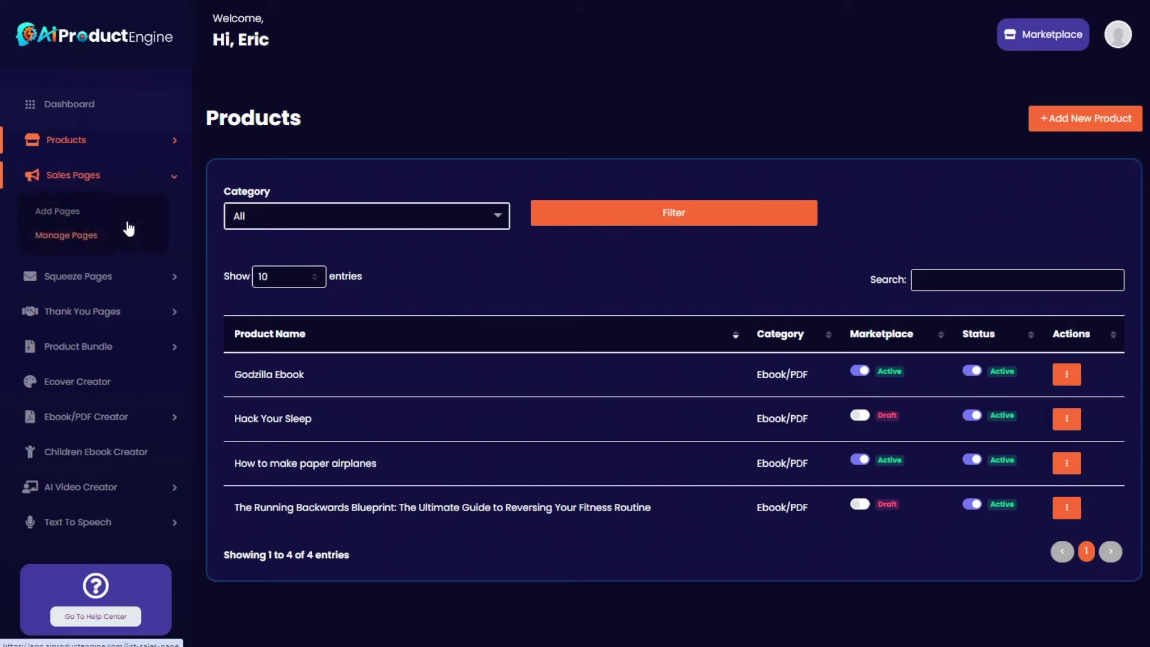
left_click(58, 214)
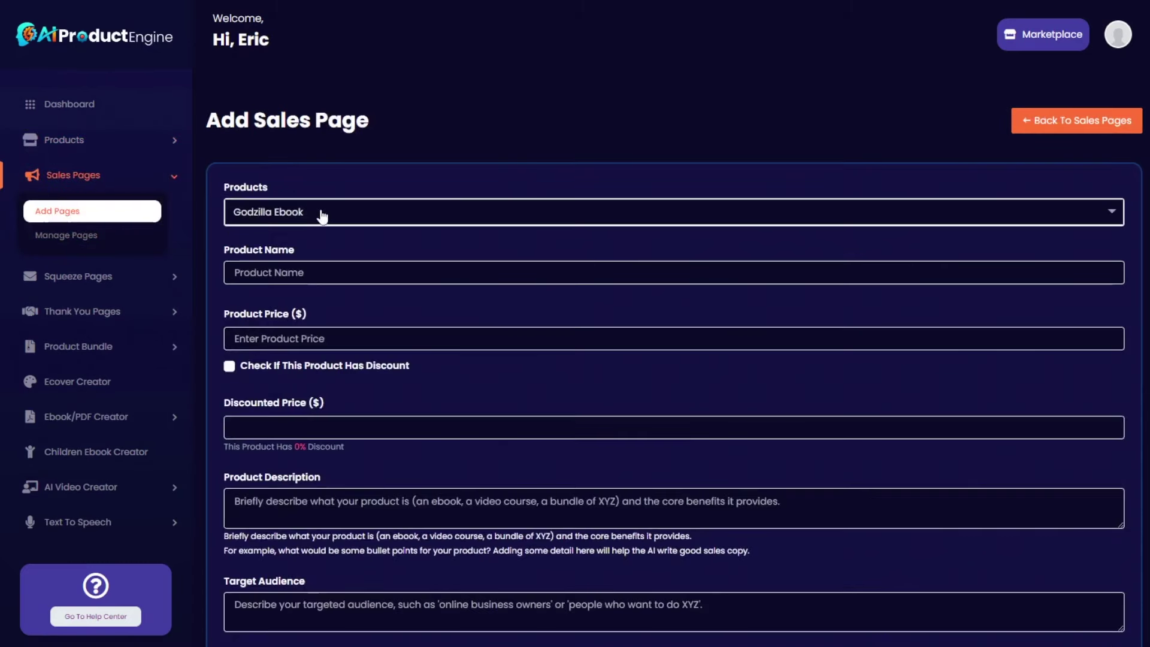
left_click(316, 216)
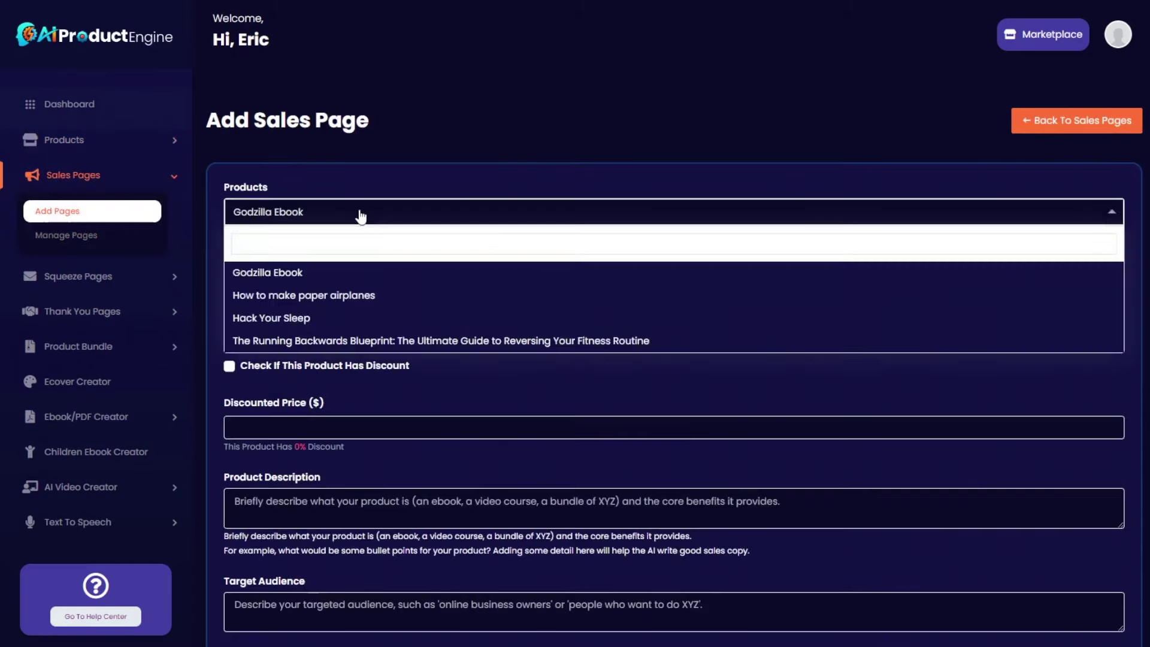
left_click(359, 341)
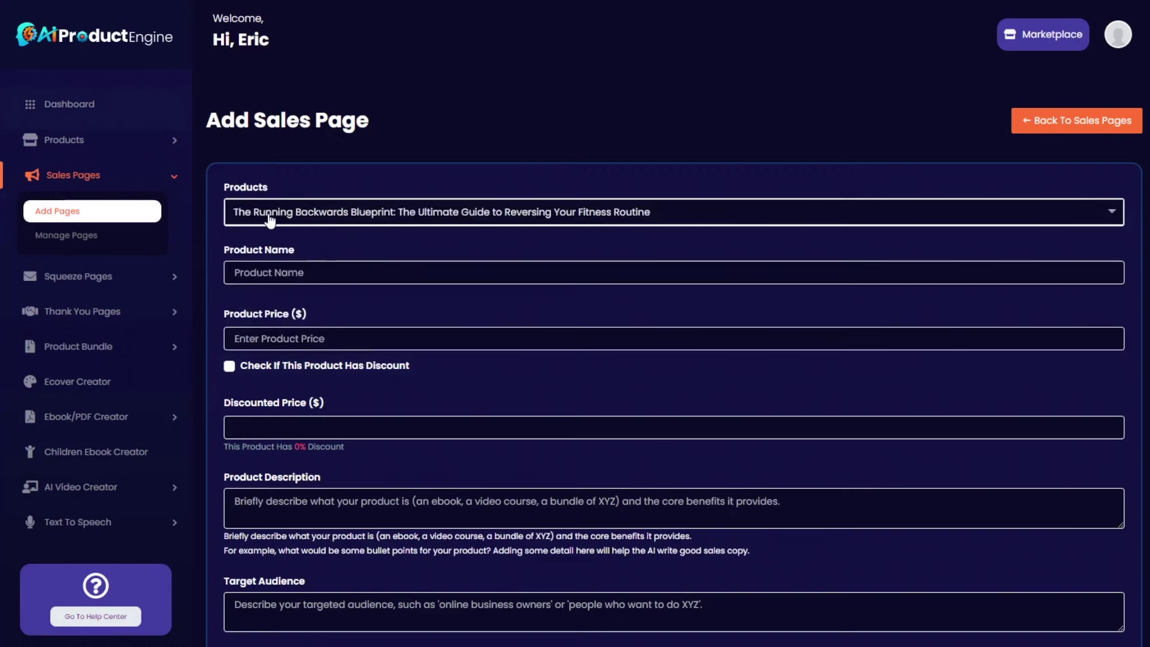
left_click(294, 272)
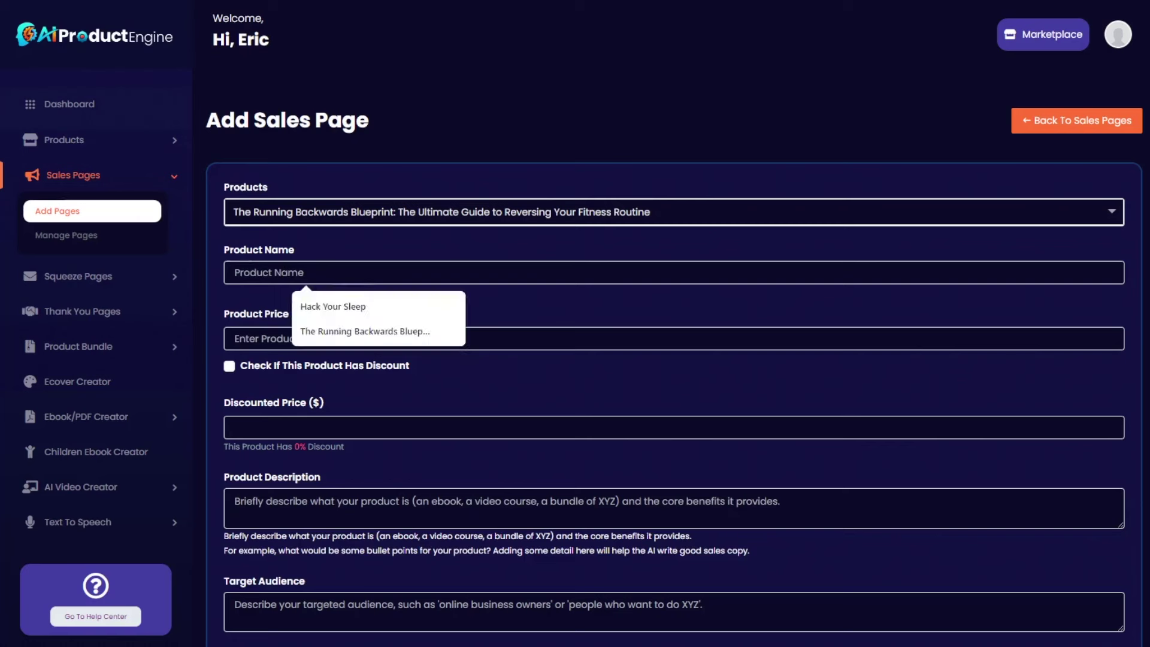
left_click(360, 329)
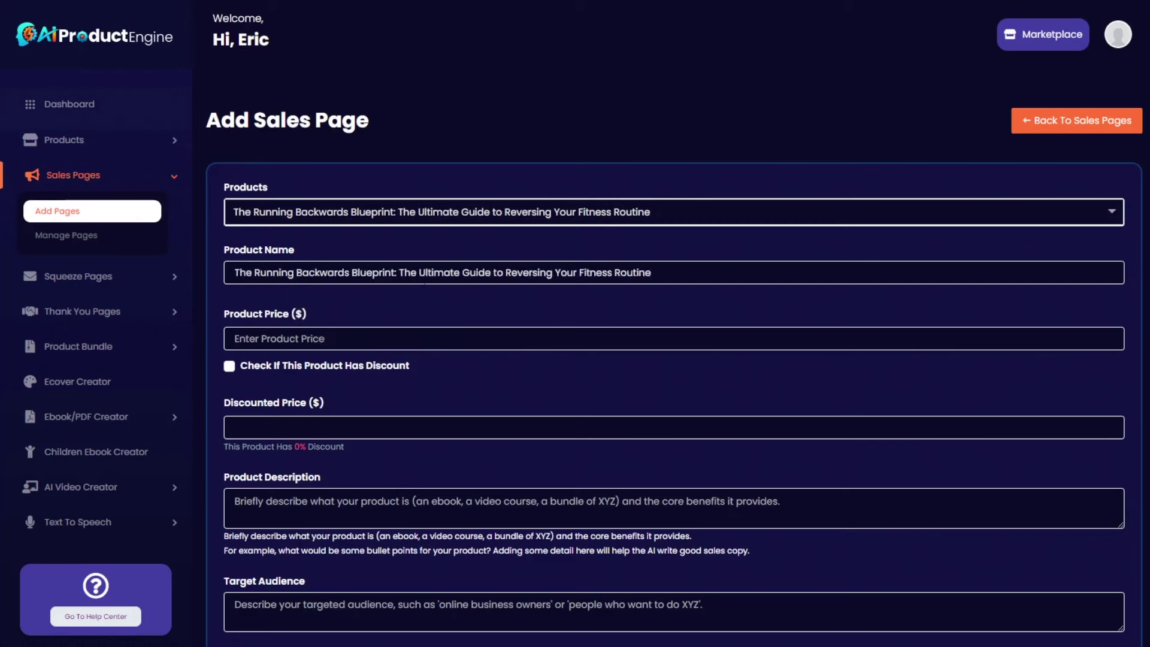
Step: Set the product price to $47 and enable a discounted price of $17
key("Tab")
type("47")
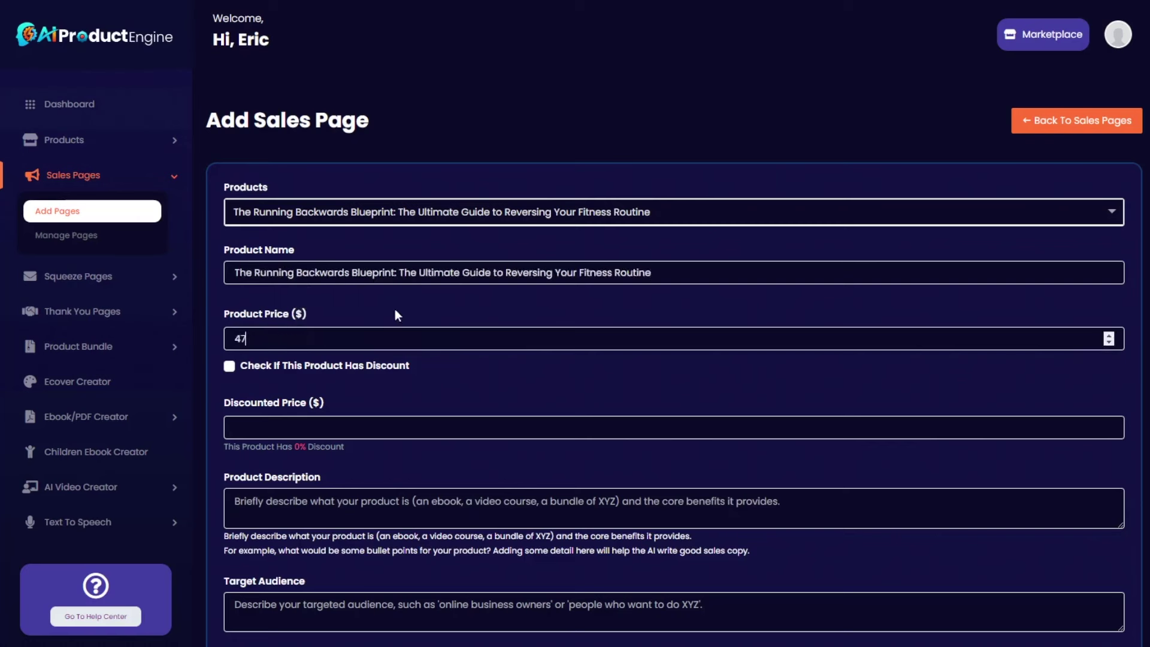
left_click(230, 367)
type("17")
Step: Describe the ebook's backwards-running benefits, how-to, strategies and training, and enter runners, athletes and casual fitness enthusiasts interested in backward running as target audience
scroll(469, 385, "down", 2)
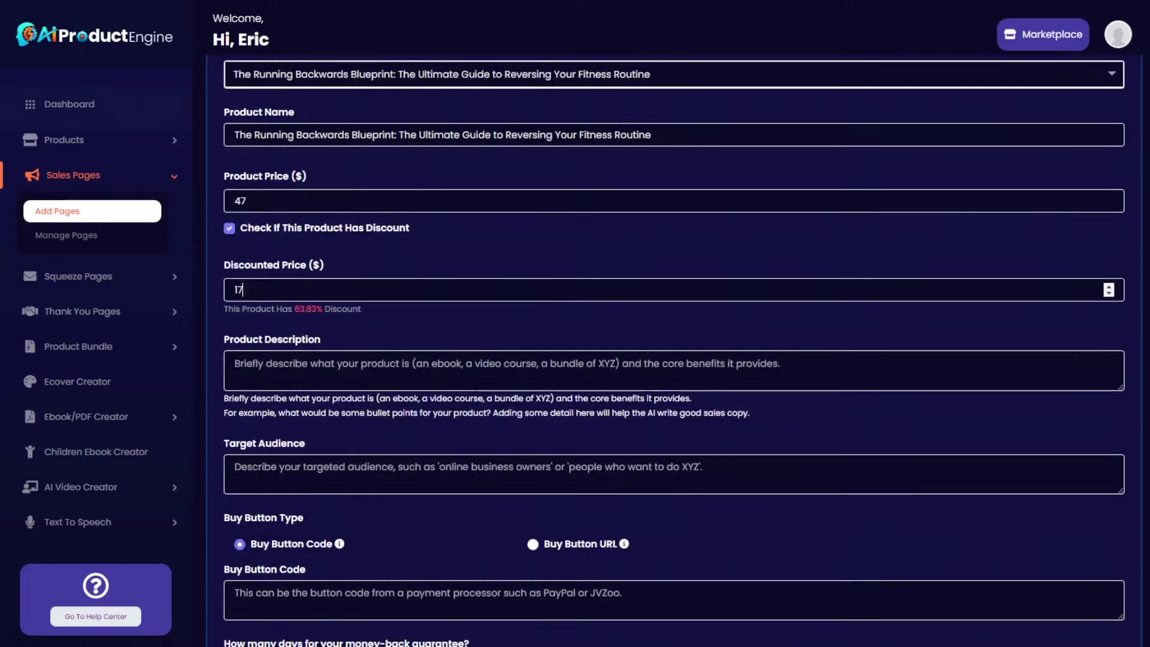
left_click(234, 363)
type("an ebook about backwards running, also known as reverse running or retro running. It covers the benefits of backward running, how to do it, strategies, training, and more.")
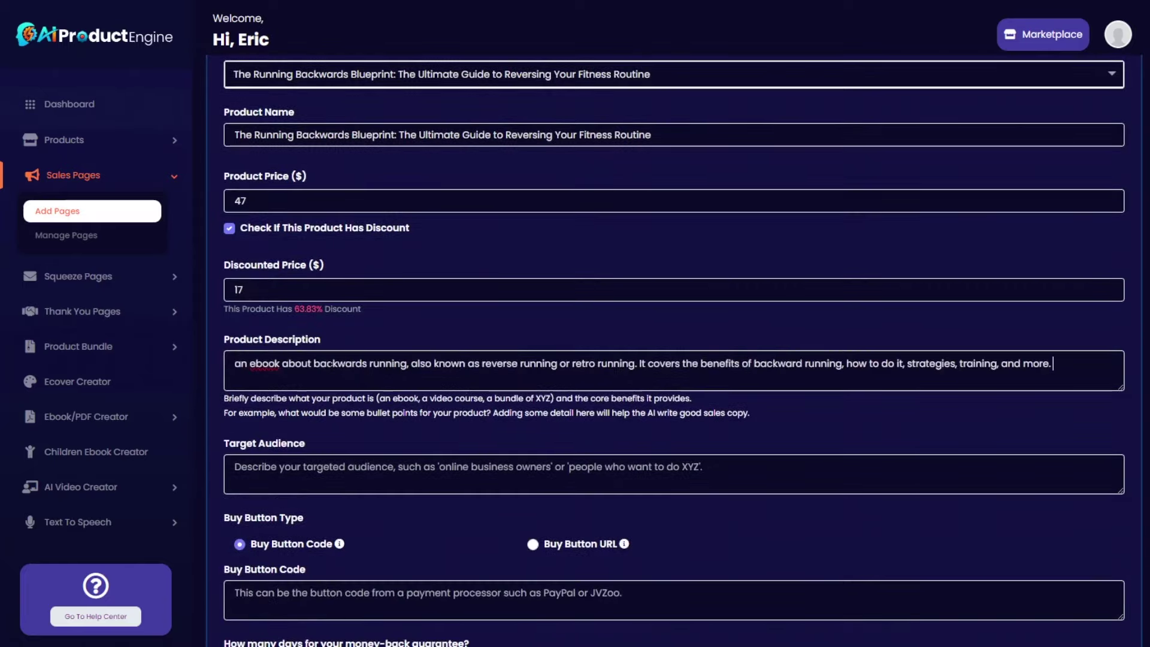
scroll(674, 360, "down", 1)
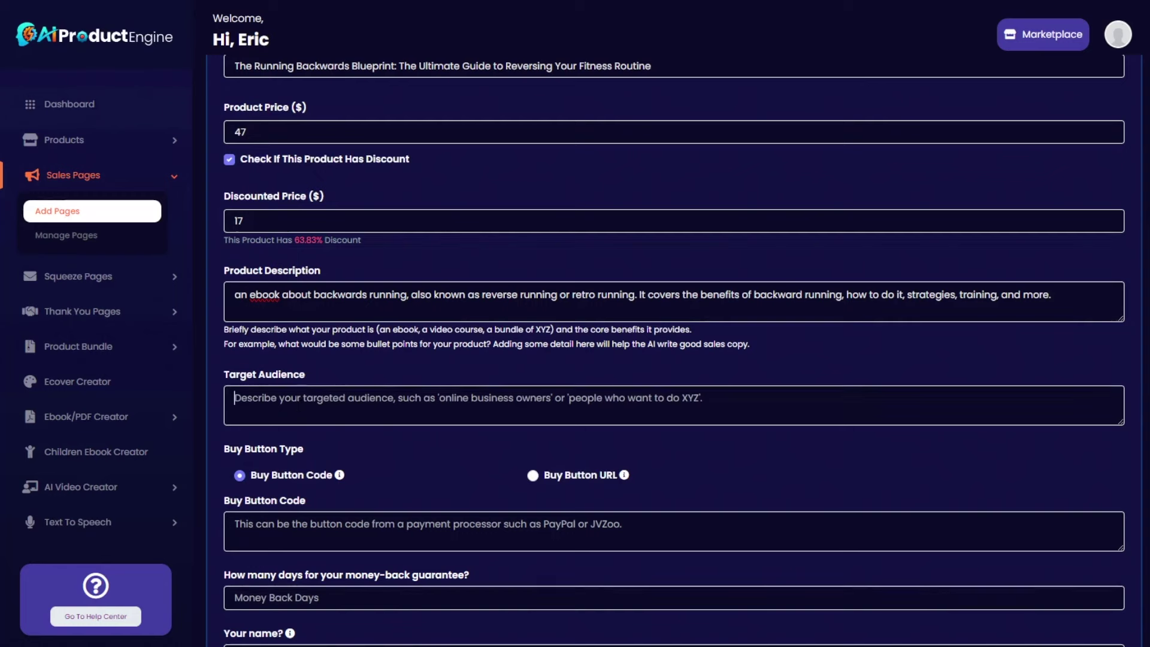
left_click(443, 405)
type("runners, athletes, and casual fitness enthusiasts who are interested in backward running")
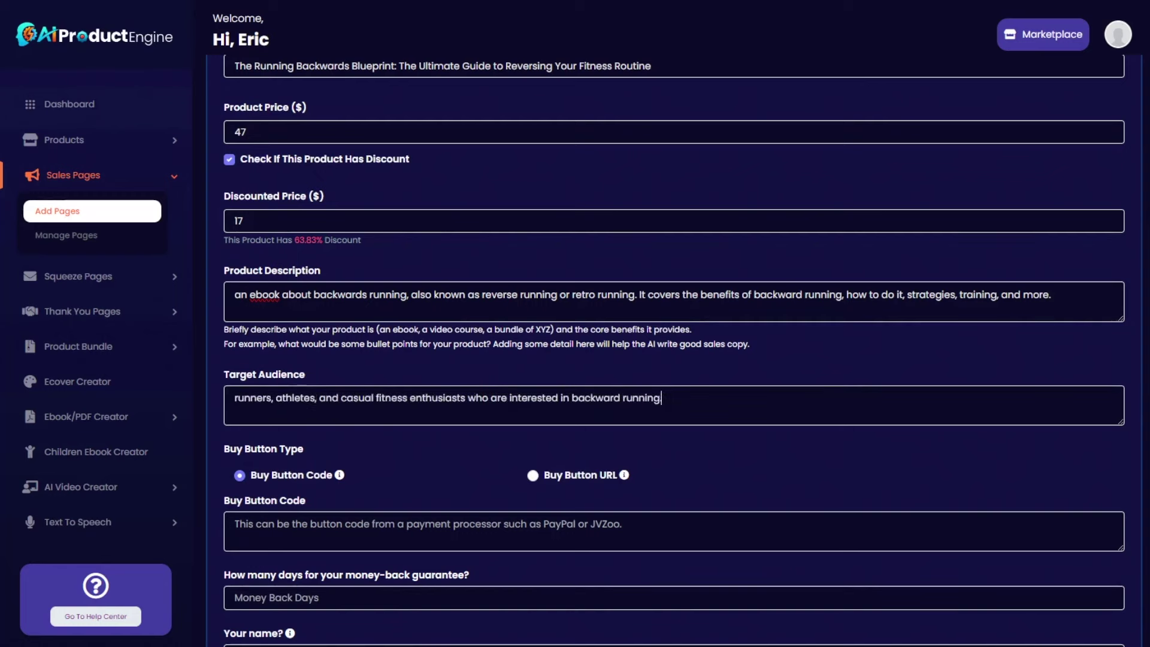
Step: Try the Buy Button URL type, then return the sales page to Buy Button Code
scroll(437, 458, "down", 2)
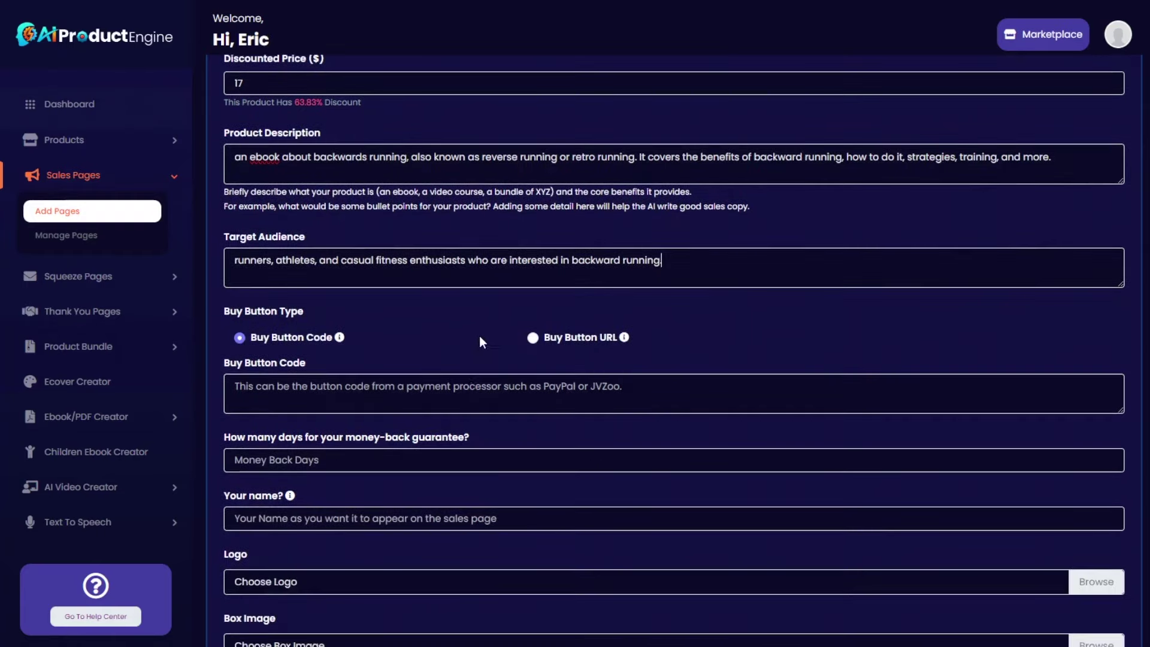
left_click(535, 339)
left_click(240, 338)
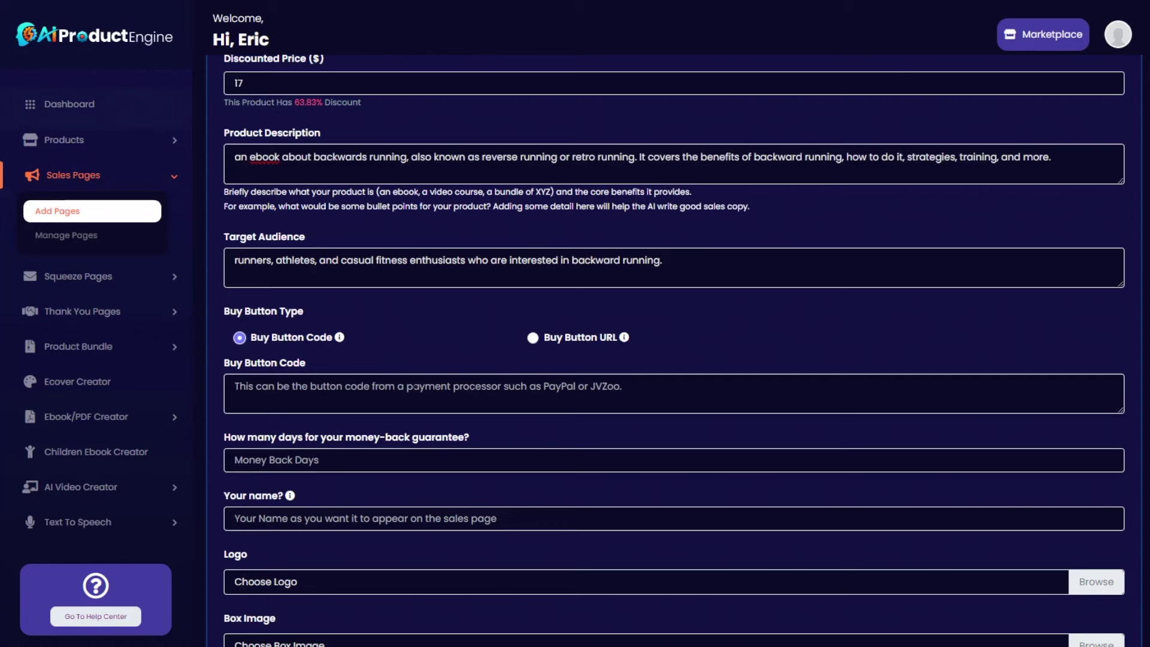
scroll(673, 334, "down", 1)
scroll(673, 334, "down", 1)
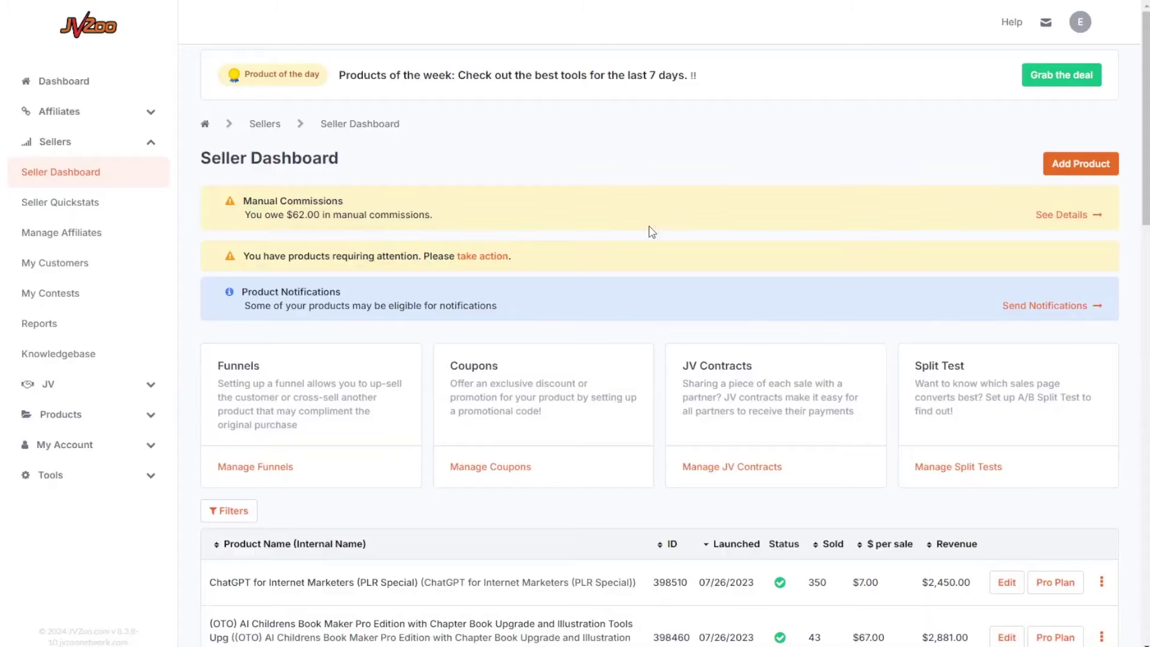
Step: In JVZoo's Seller Dashboard, open the Buy Buttons page for the product ChatGPT for Internet Marketers (PLR Special)
scroll(640, 257, "down", 1)
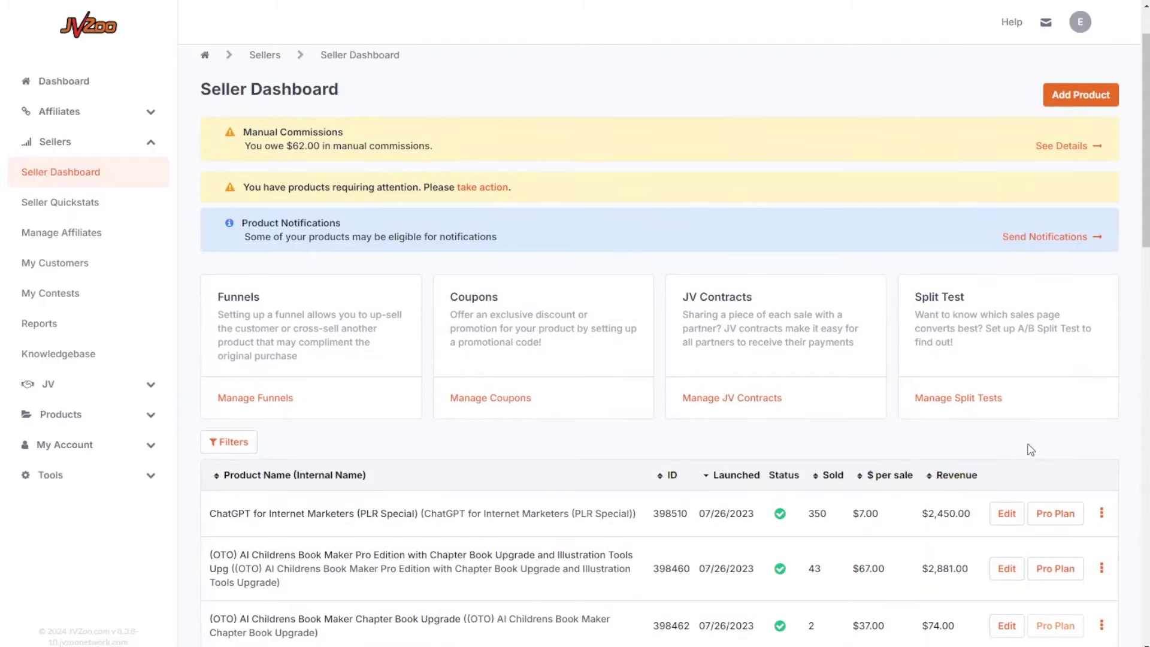
scroll(1088, 487, "down", 1)
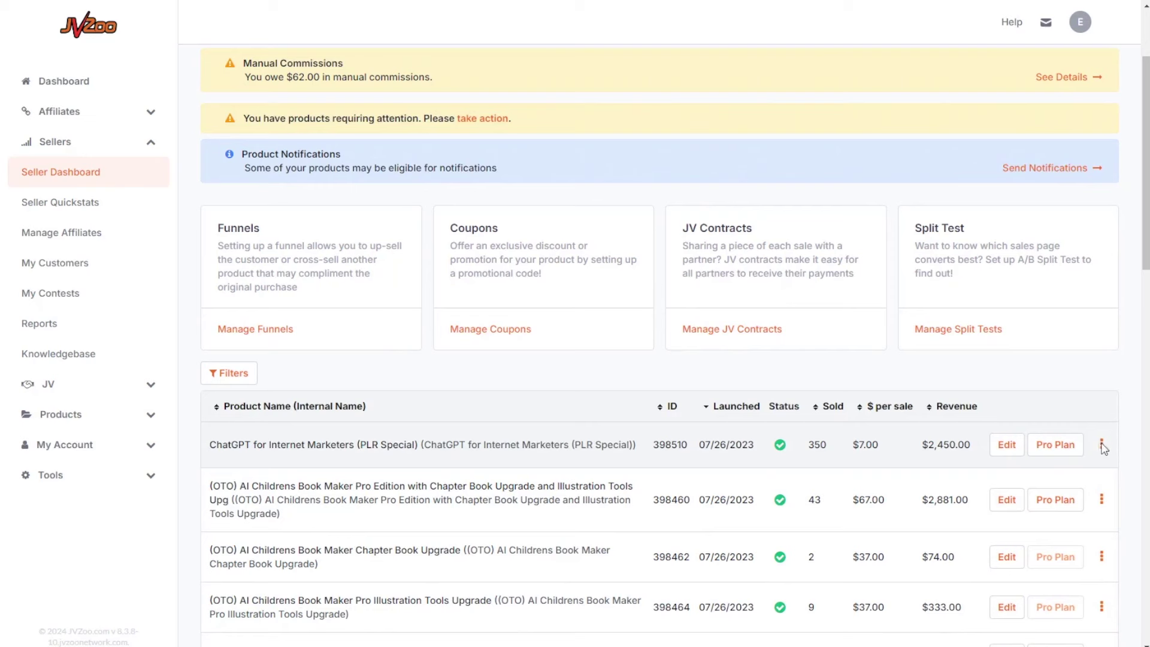
left_click(1102, 445)
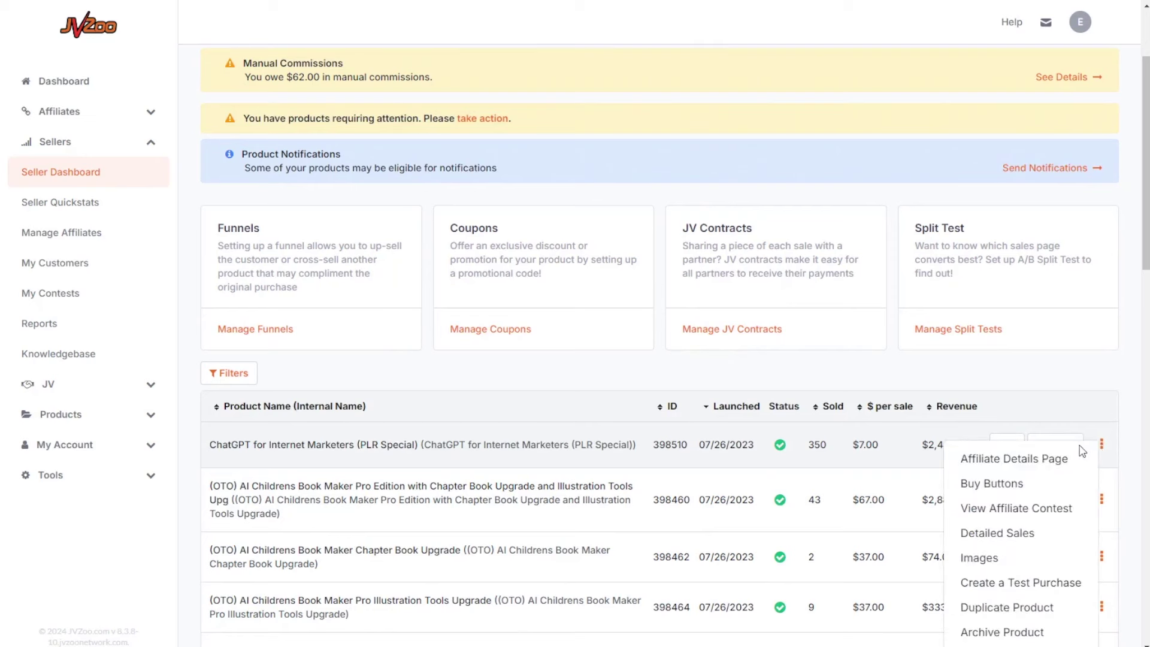
left_click(1005, 487)
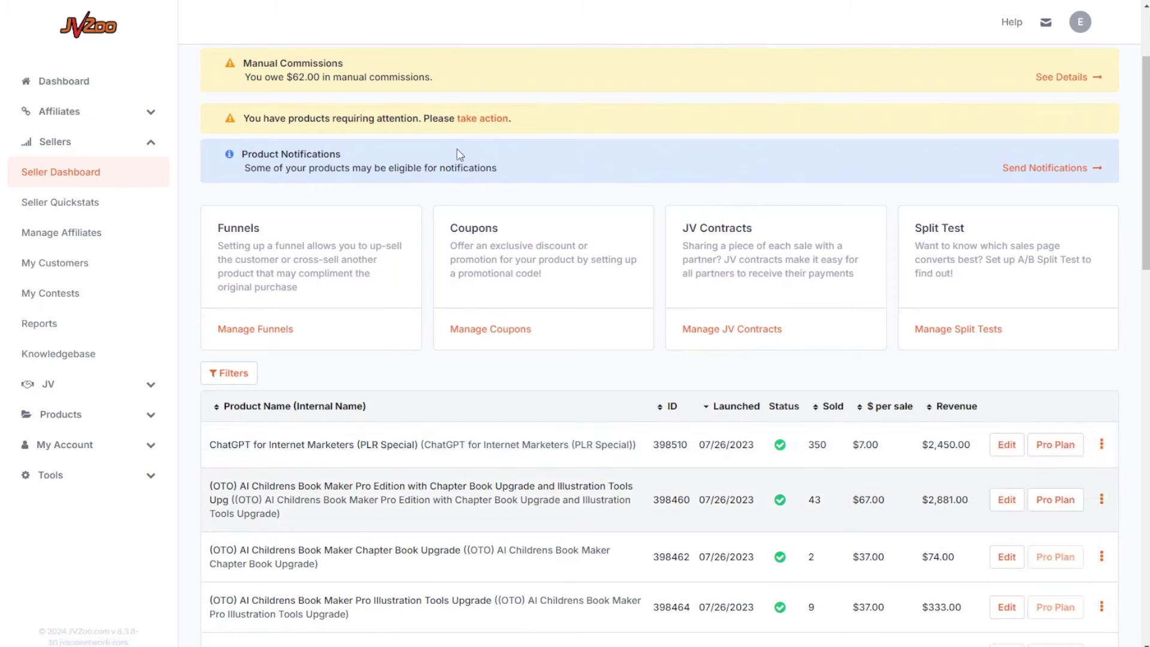
left_click(359, 169)
left_click(359, 202)
Step: Copy the HTML code of Button #2 and switch back to the AIProductEngine sales page form
scroll(405, 366, "down", 4)
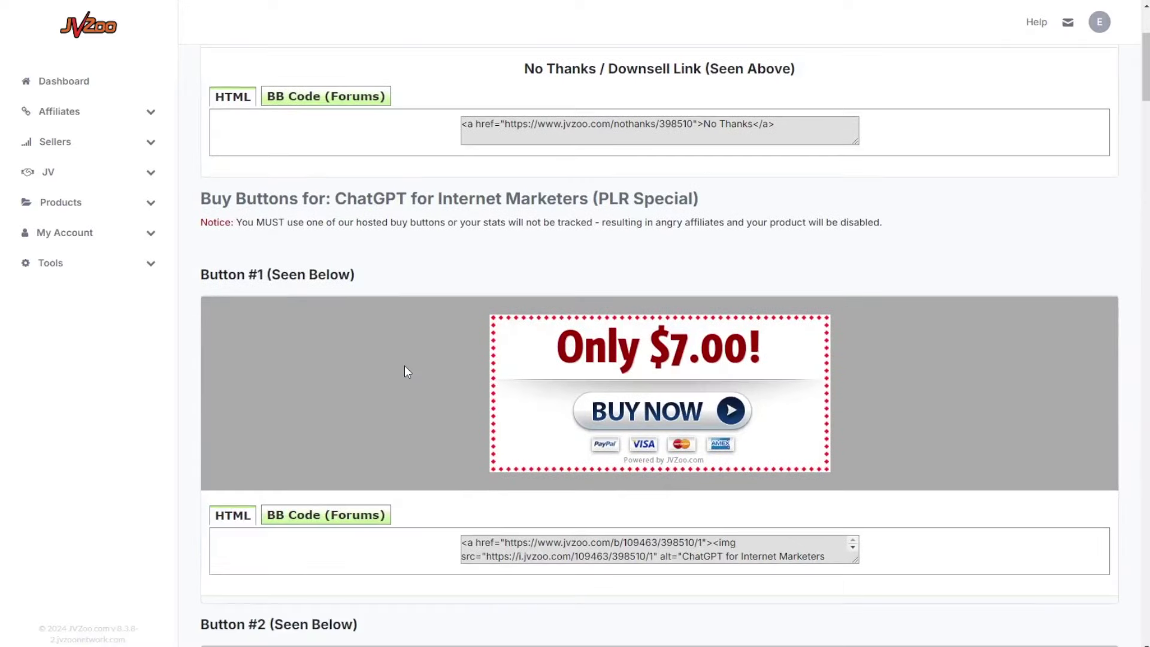
scroll(405, 365, "down", 8)
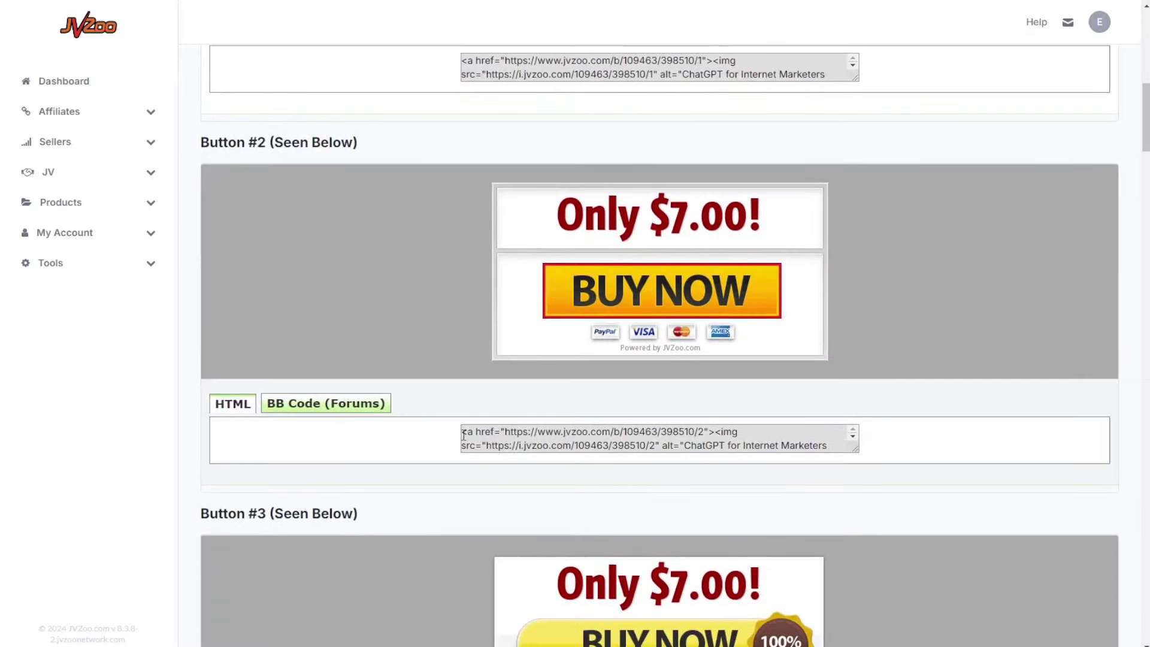
left_click_drag(464, 436, 829, 465)
key("ctrl+c")
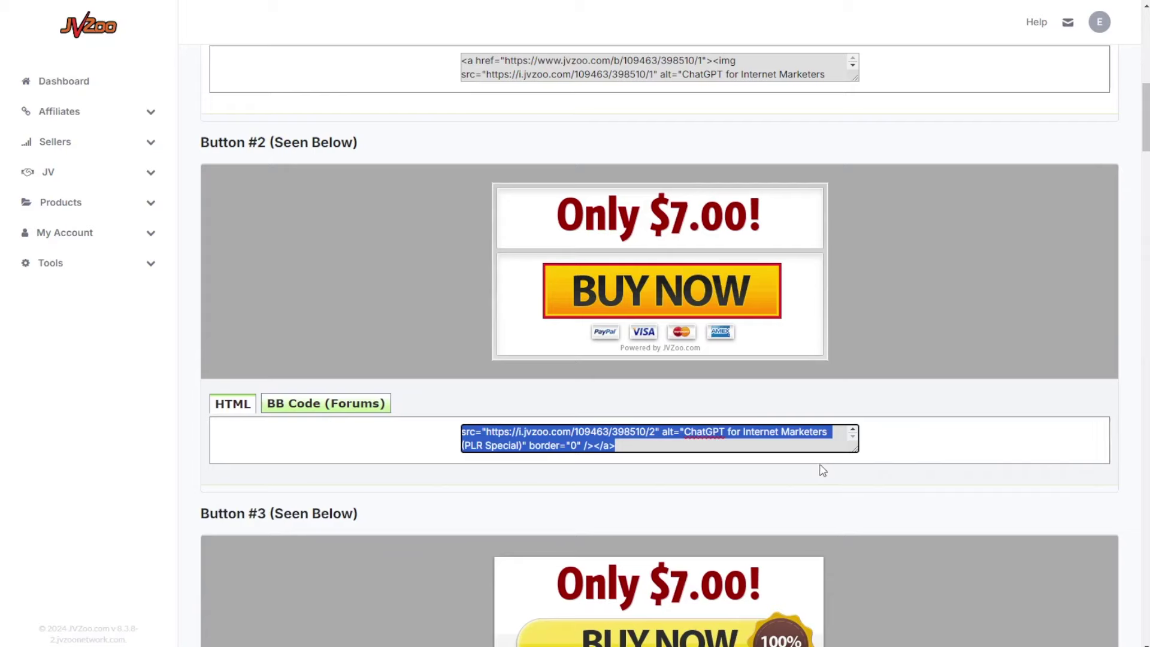
left_click(316, 2)
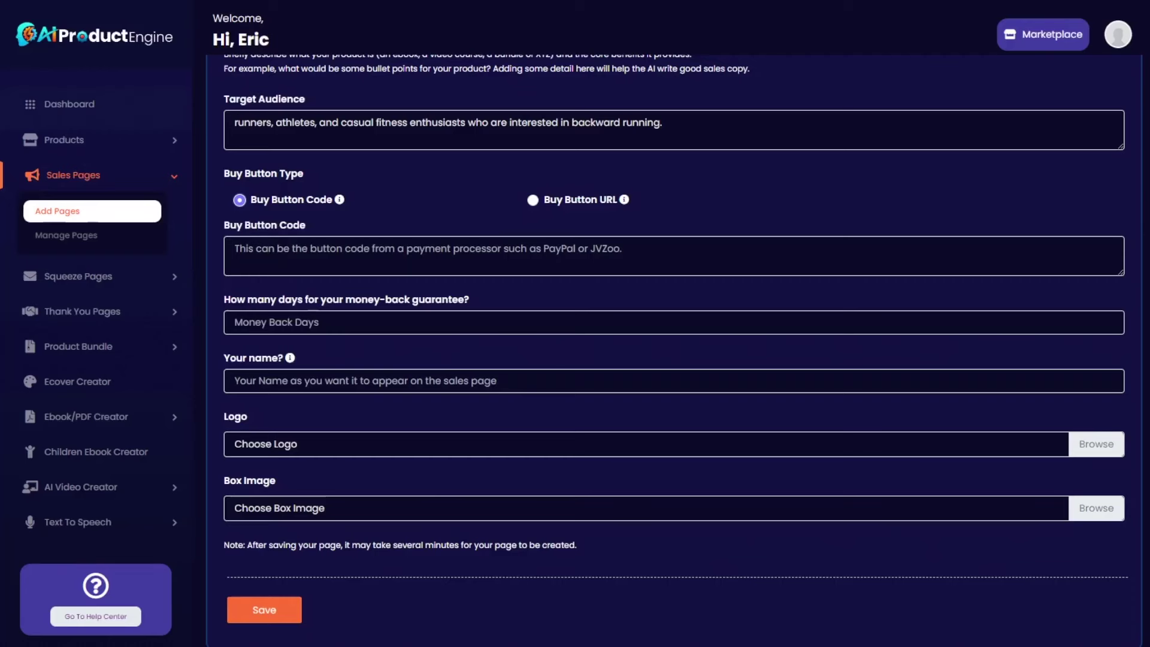
Step: Paste the JVZoo button code as Buy Button Code, set the money-back guarantee to 30 days and enter the seller's name
key("ctrl+v")
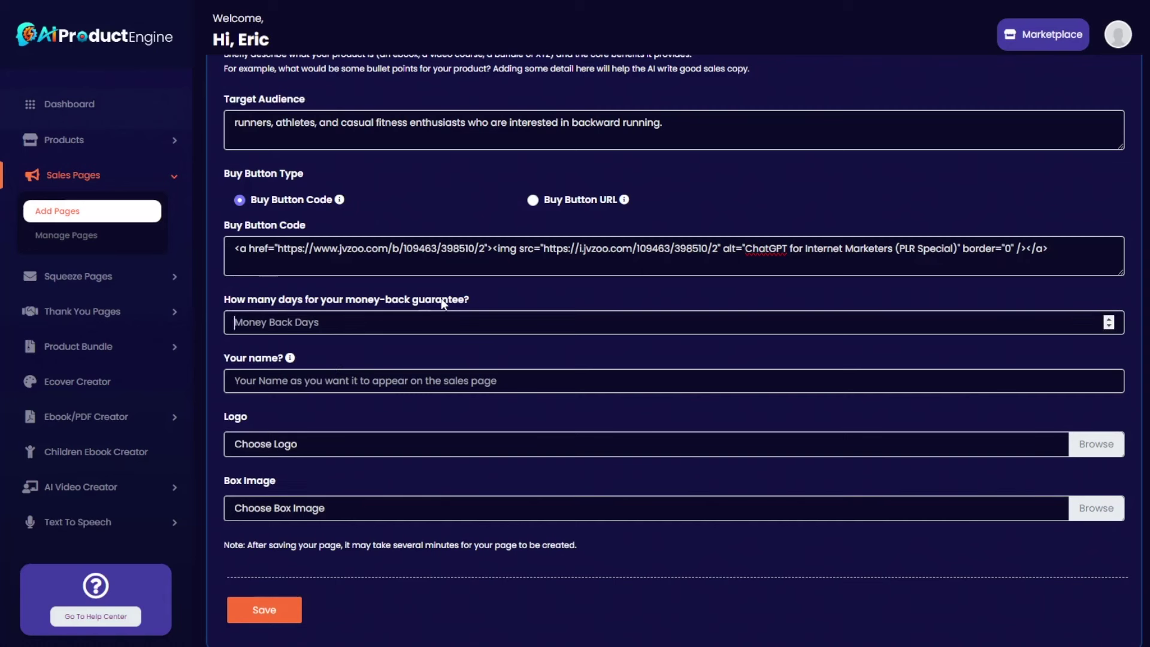
type("30")
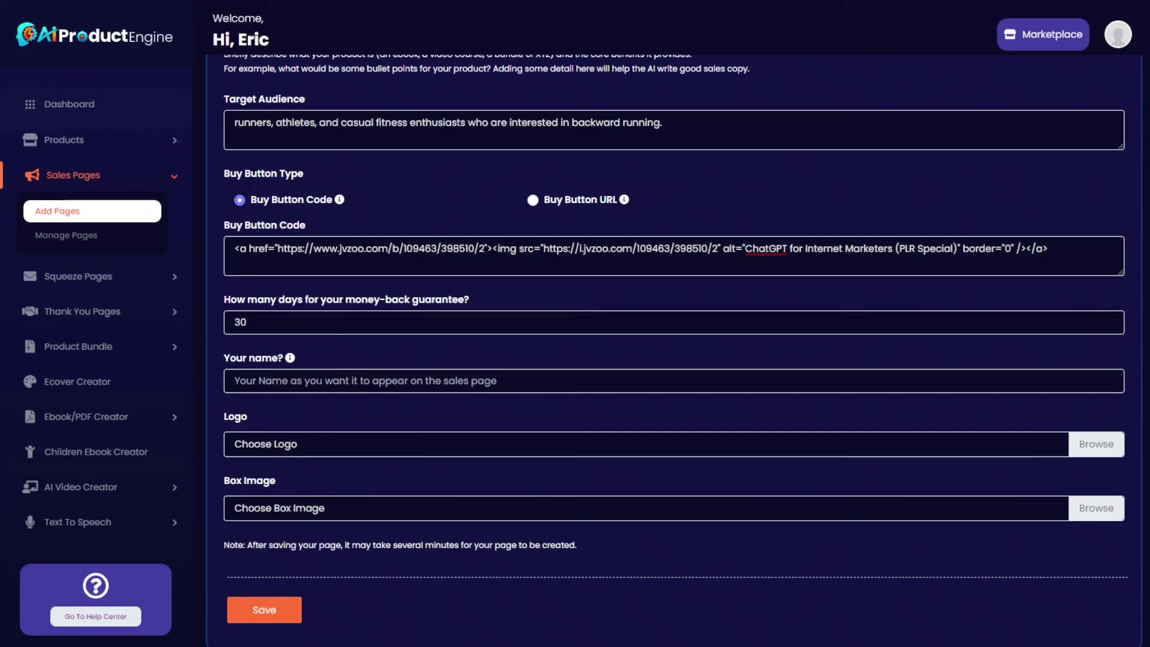
key("Tab")
type("Eric Runnerton")
scroll(444, 404, "up", 1)
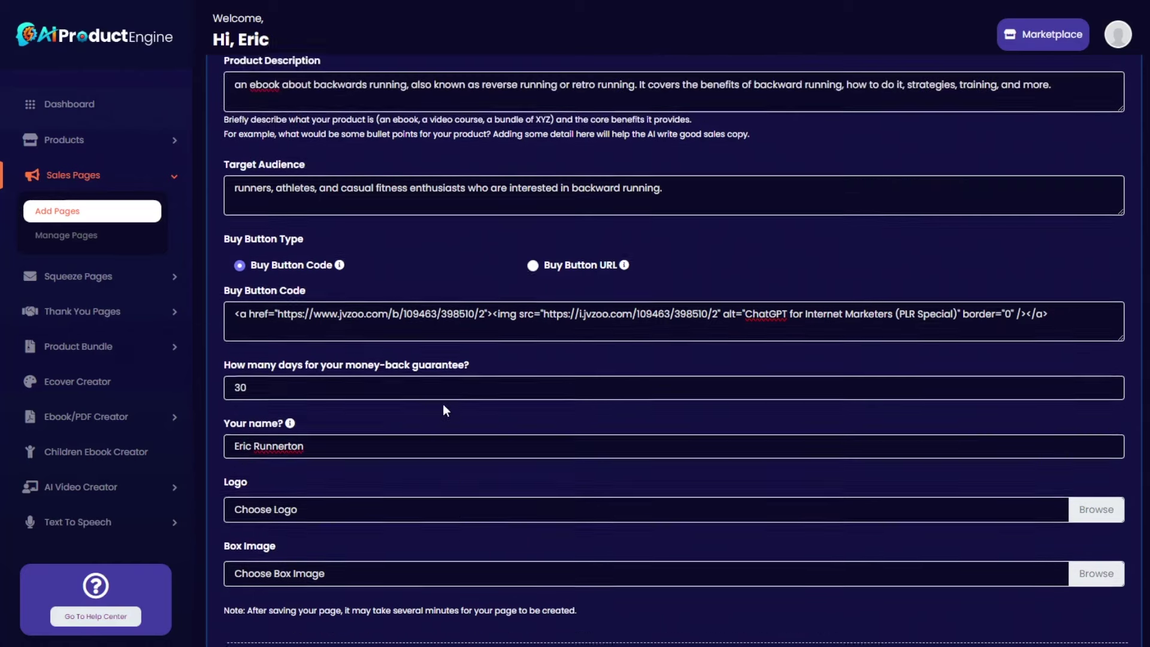
Step: Look through the Google search results for "free logo maker"
scroll(437, 422, "down", 2)
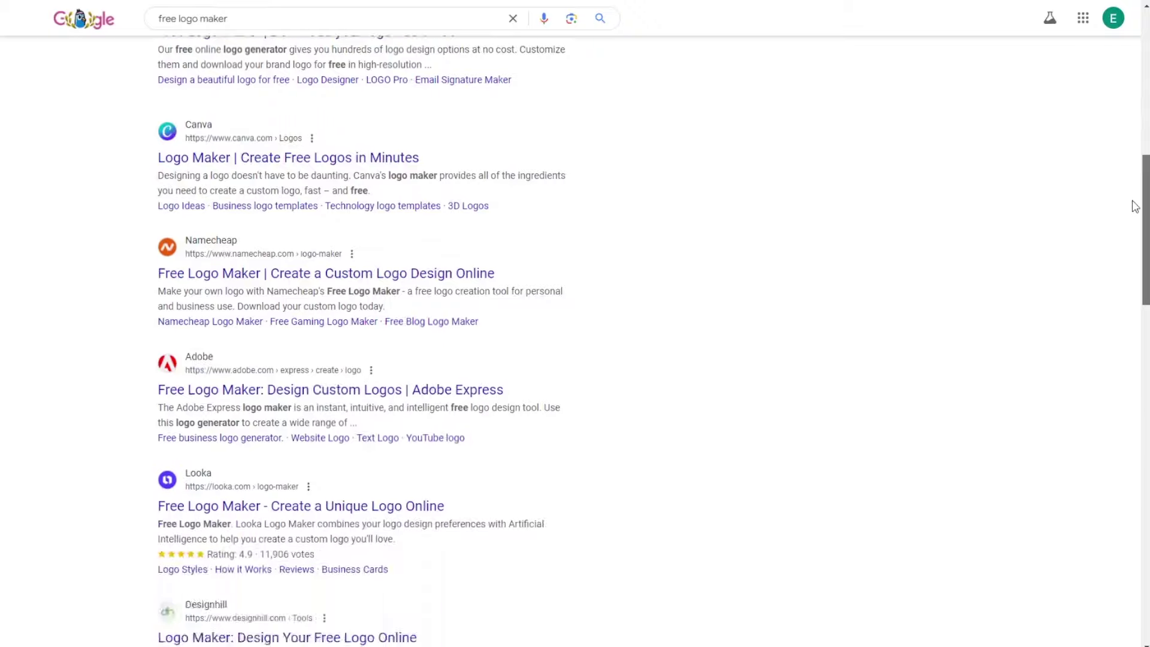
scroll(1122, 254, "down", 10)
left_click_drag(1145, 372, 1144, 30)
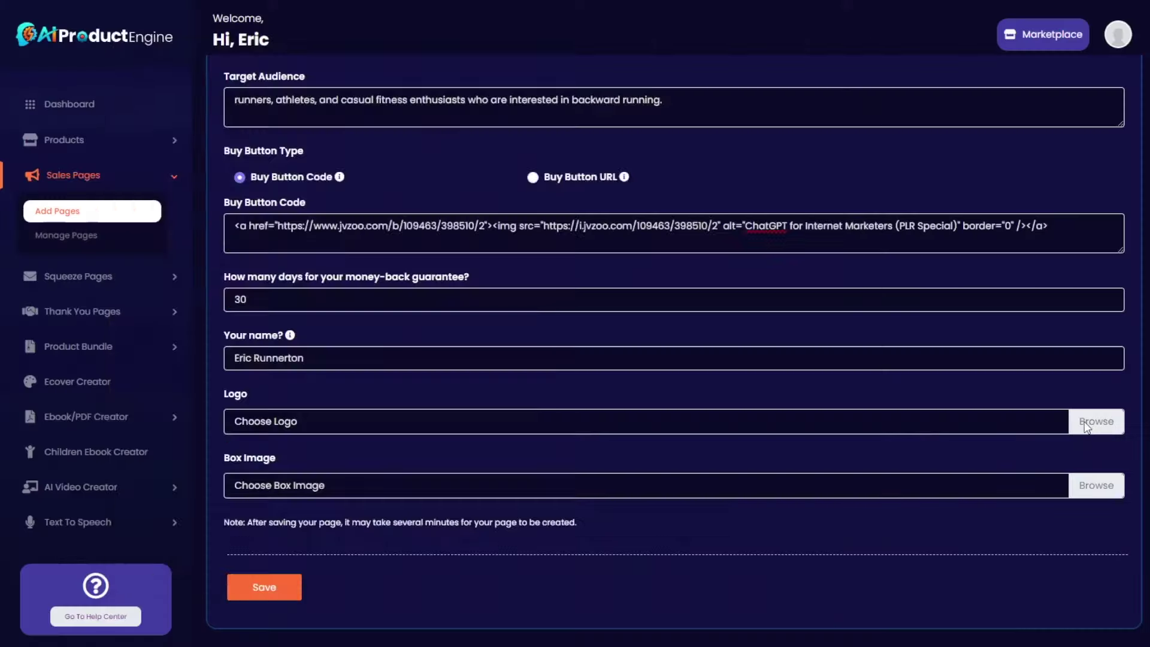
Step: Upload eric-logo.png from Downloads as the sales page's logo
left_click(1089, 425)
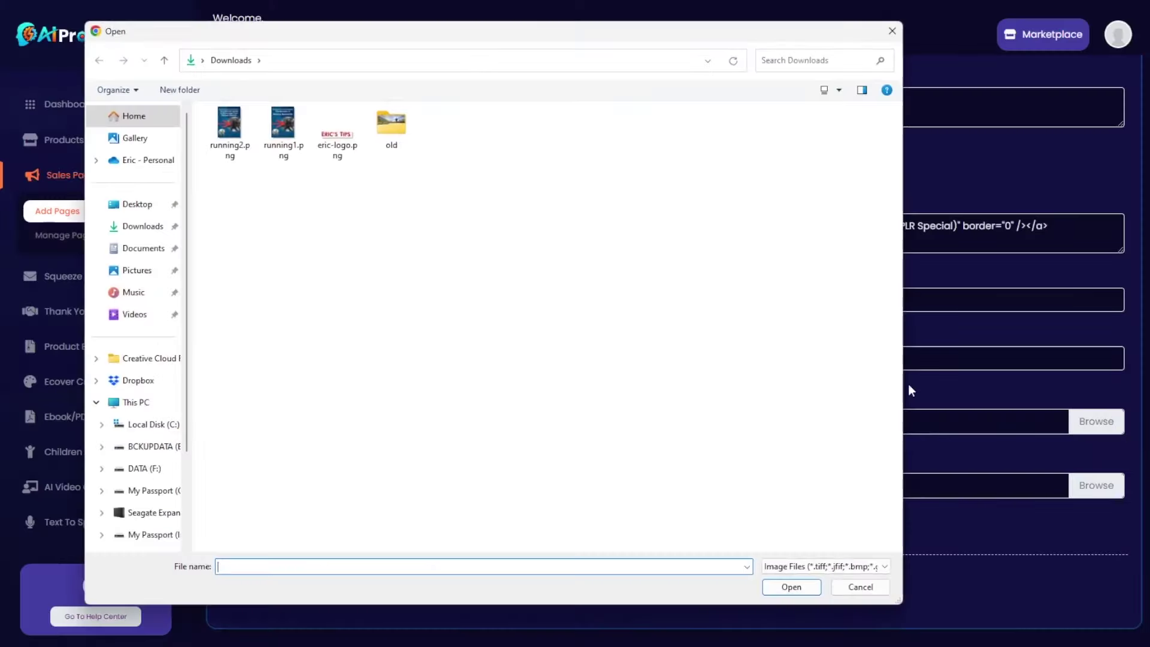
double_click(353, 159)
scroll(516, 460, "down", 1)
scroll(497, 458, "up", 3)
scroll(465, 413, "down", 3)
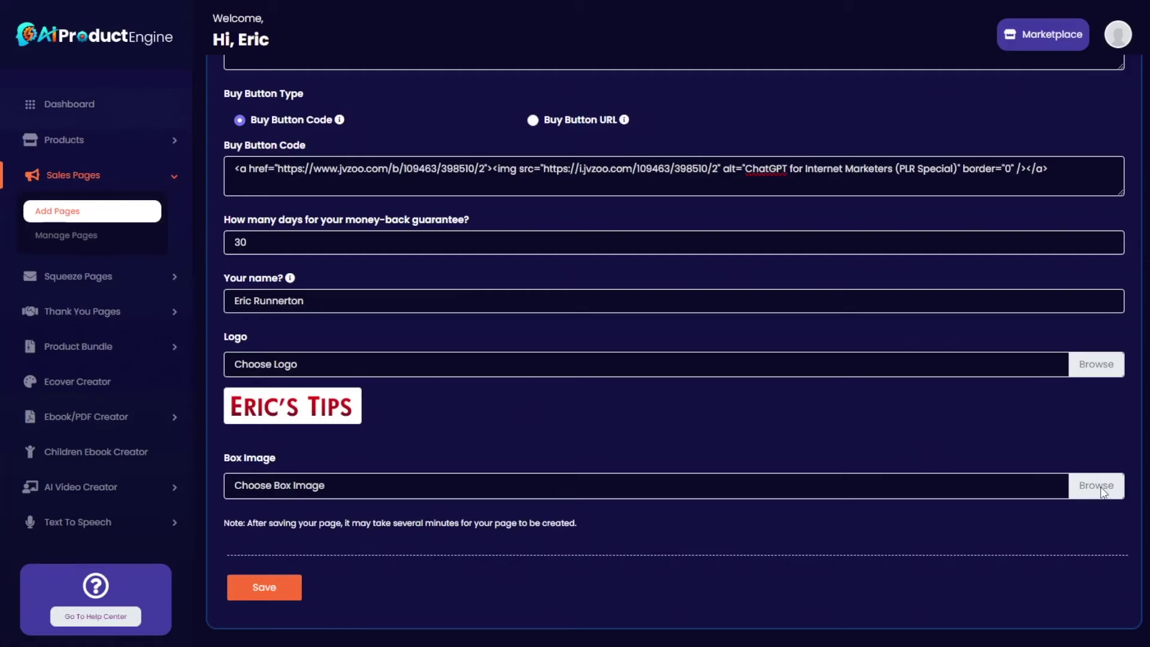
Step: Upload running2.png from Downloads as the box image and save the sales page
left_click(1103, 490)
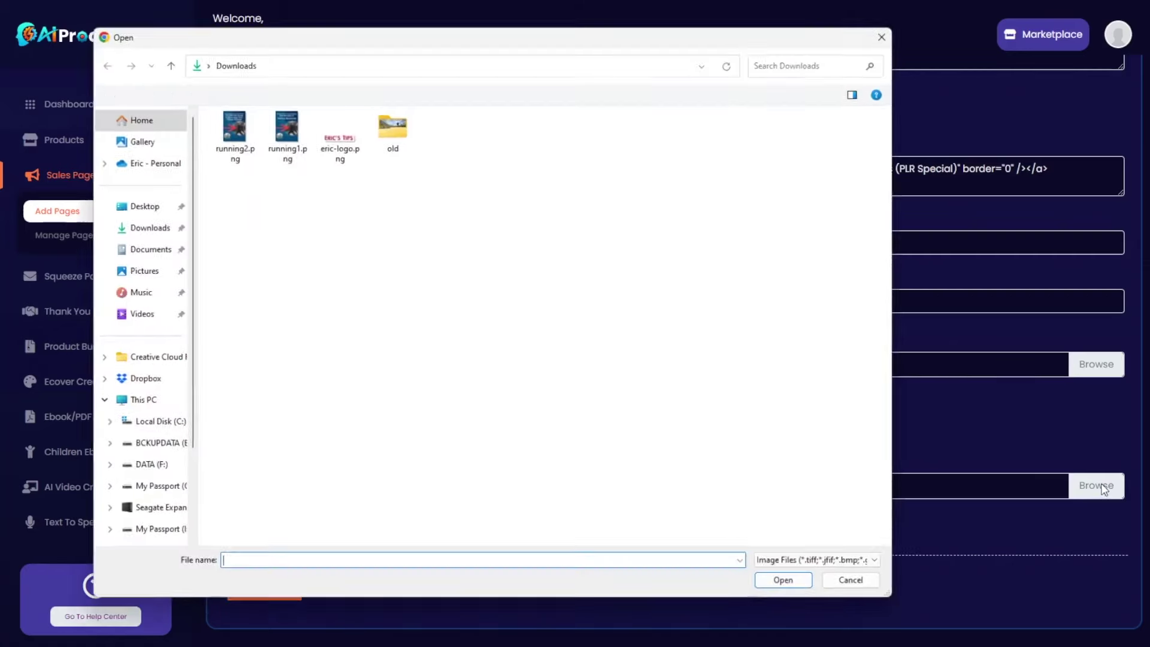
double_click(213, 134)
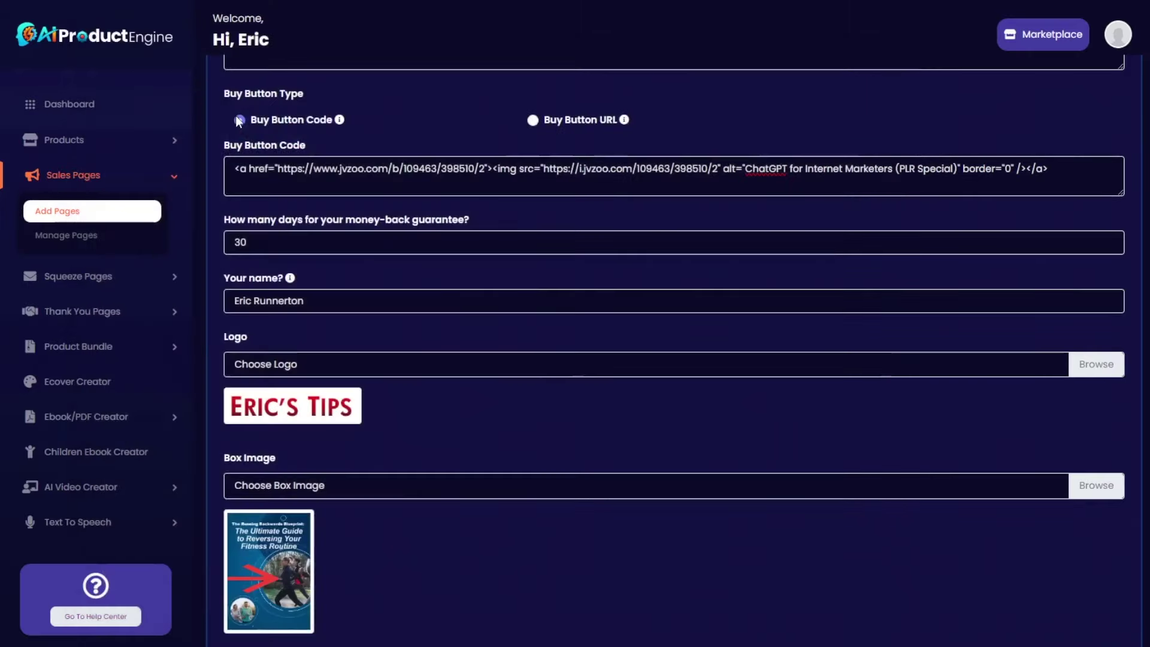
scroll(526, 524, "down", 3)
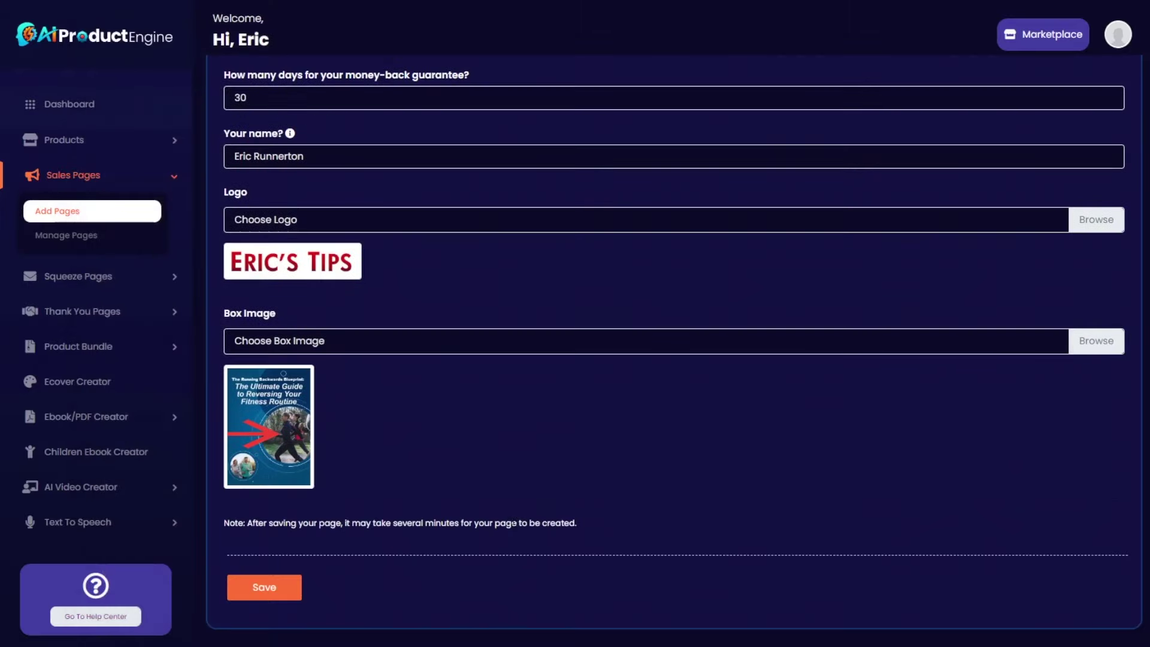
left_click(275, 592)
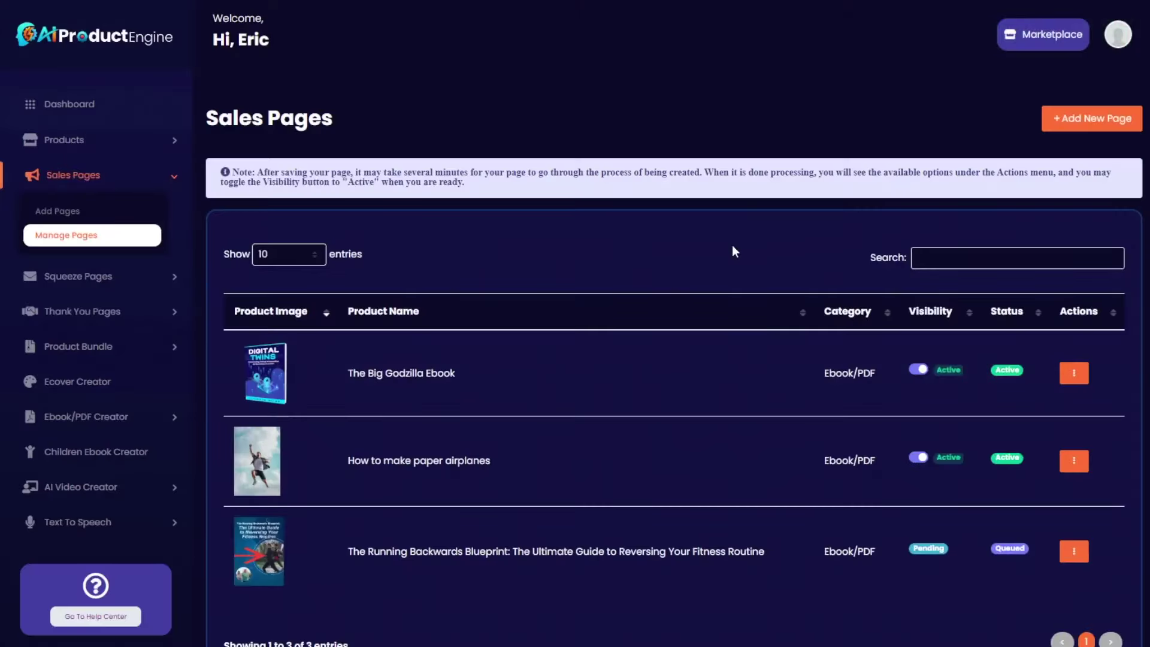
Step: Set The Running Backwards Blueprint sales page's visibility to Active and open its page design for editing
scroll(732, 246, "down", 1)
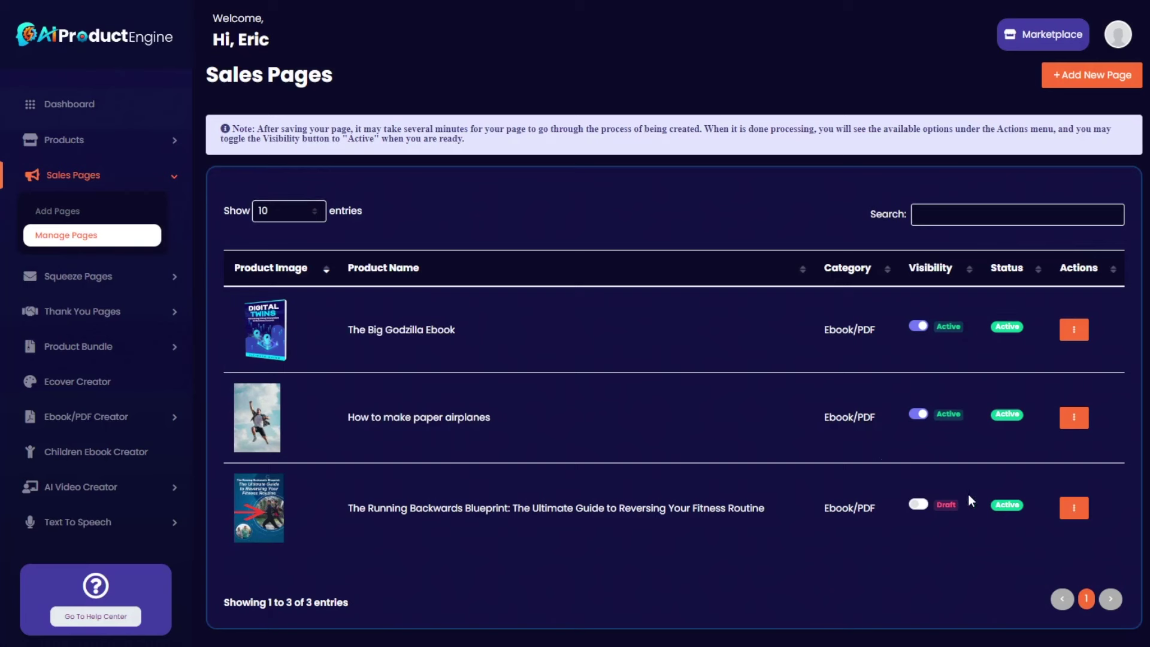
left_click(922, 505)
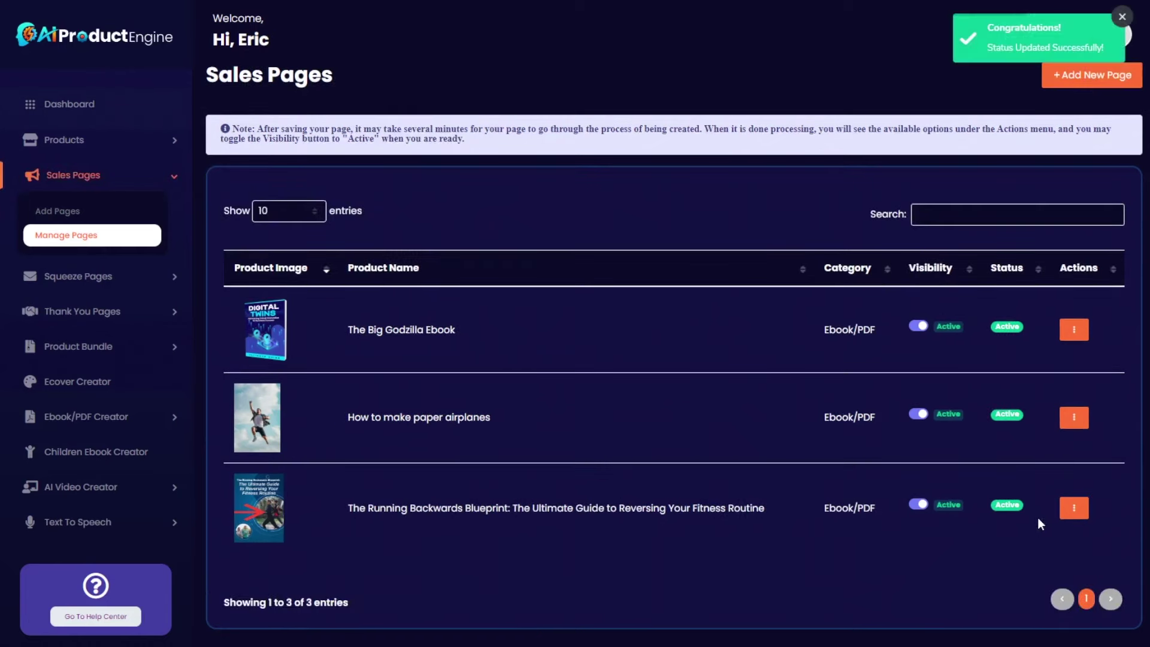
left_click(1076, 512)
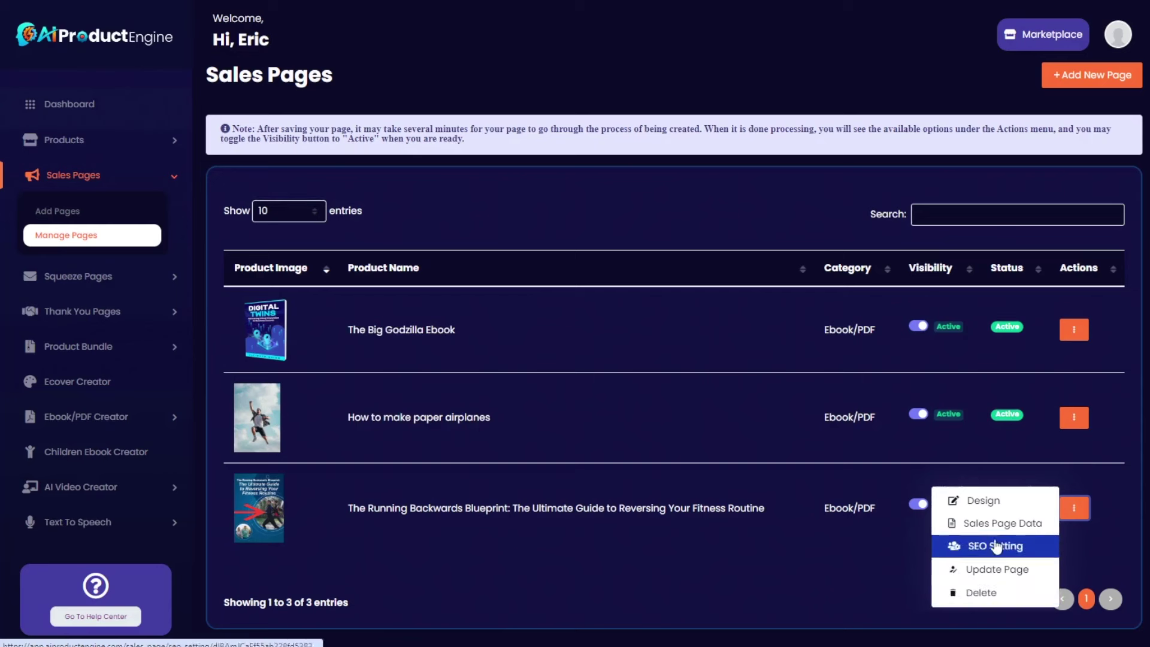
left_click(1002, 507)
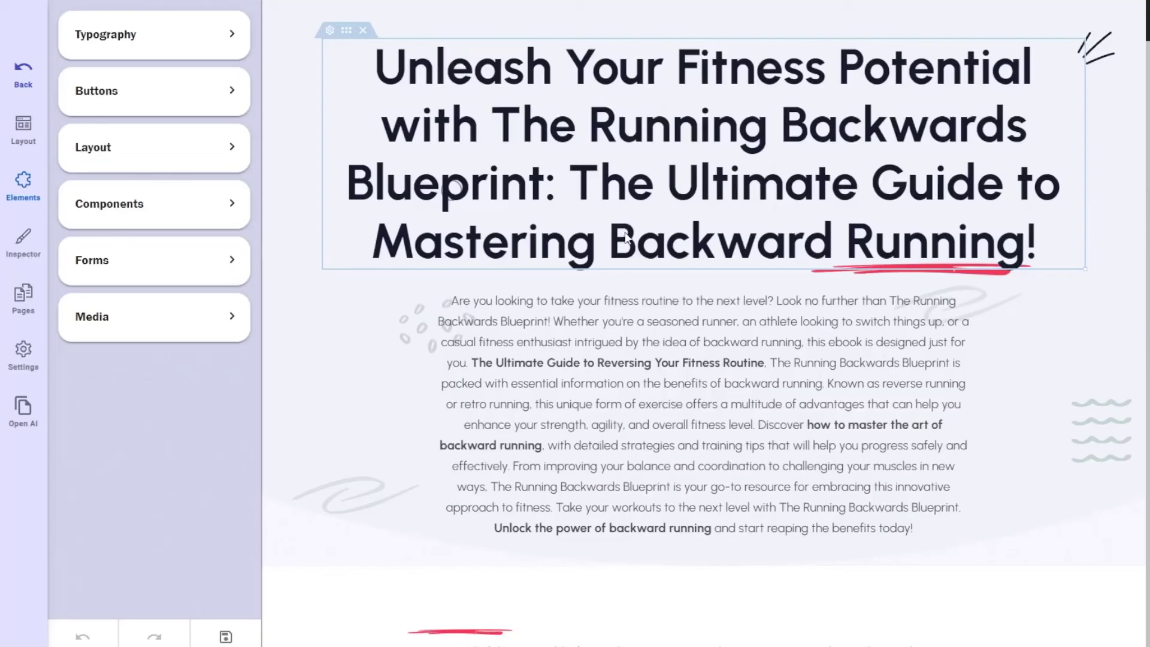
Step: Examine the top of the generated sales page and the Typography, Buttons and Layout elements offered by the page editor
scroll(649, 295, "down", 1)
scroll(649, 295, "down", 1)
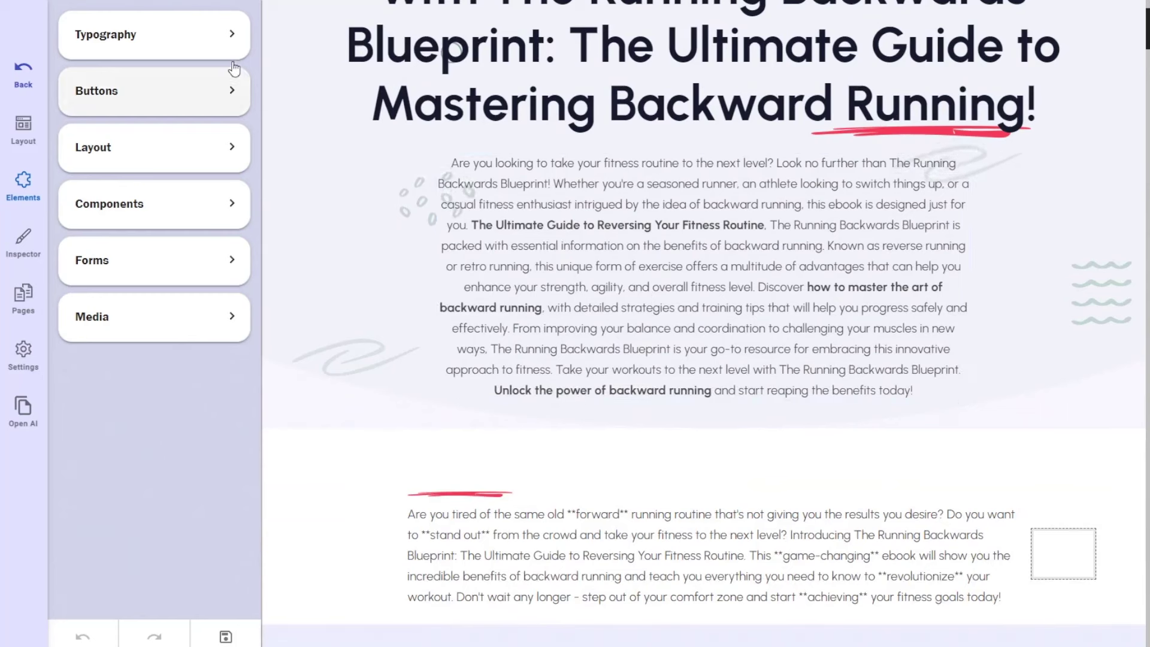
left_click(232, 37)
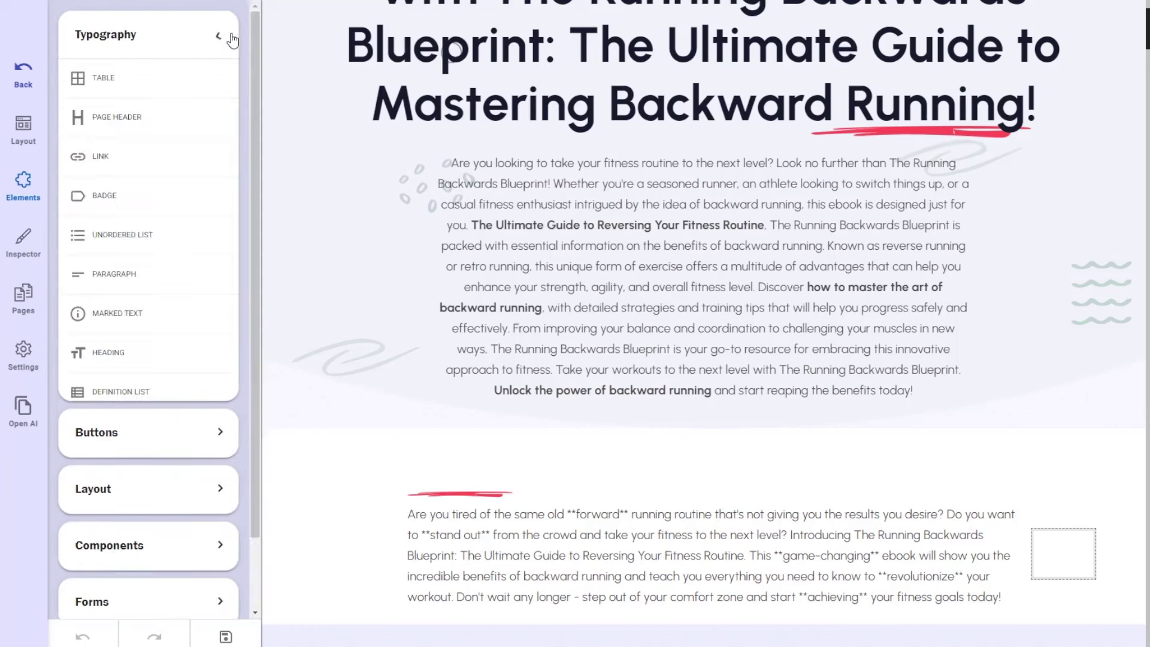
left_click(231, 38)
left_click(232, 96)
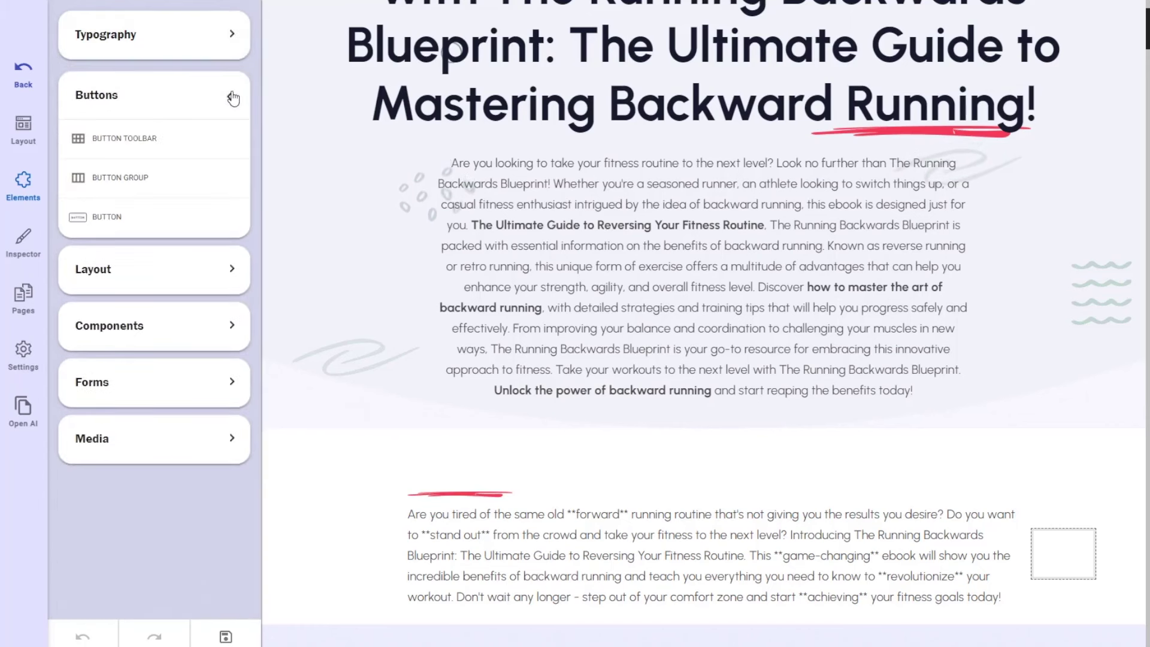
left_click(233, 96)
left_click(232, 148)
left_click(232, 149)
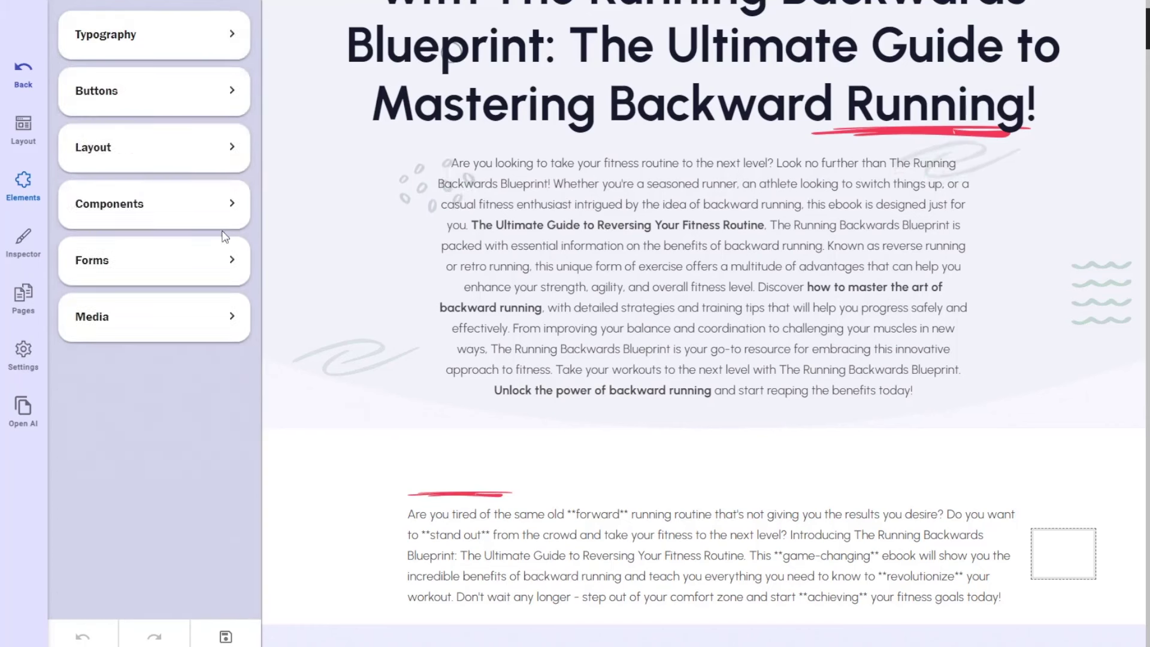
left_click(230, 37)
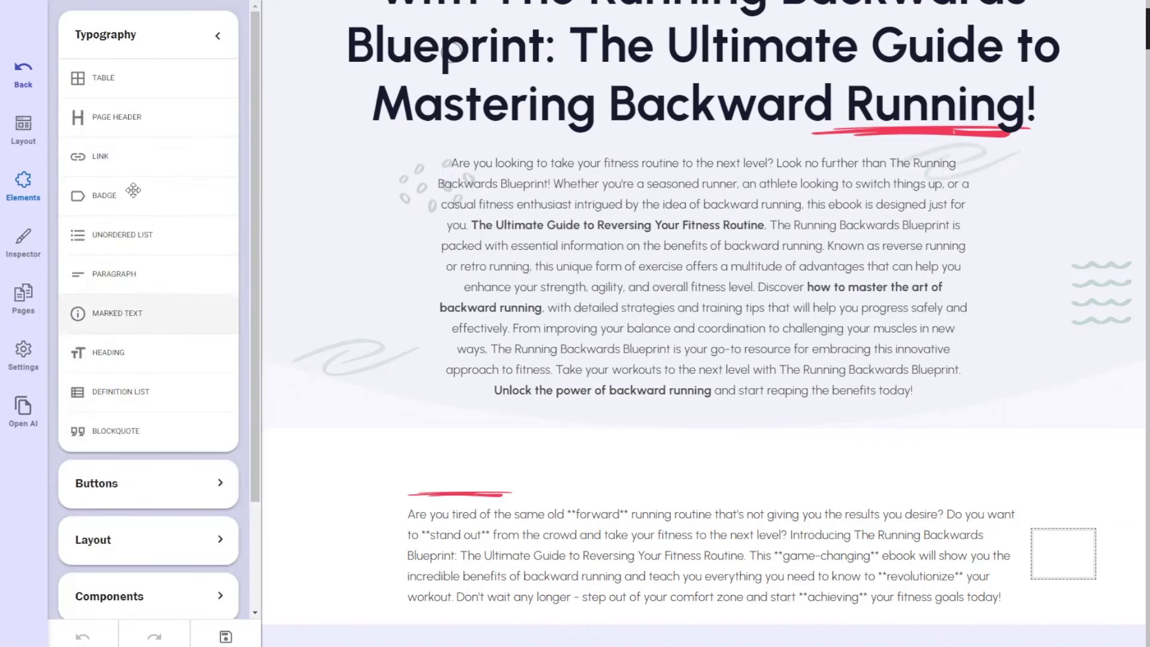
left_click(218, 36)
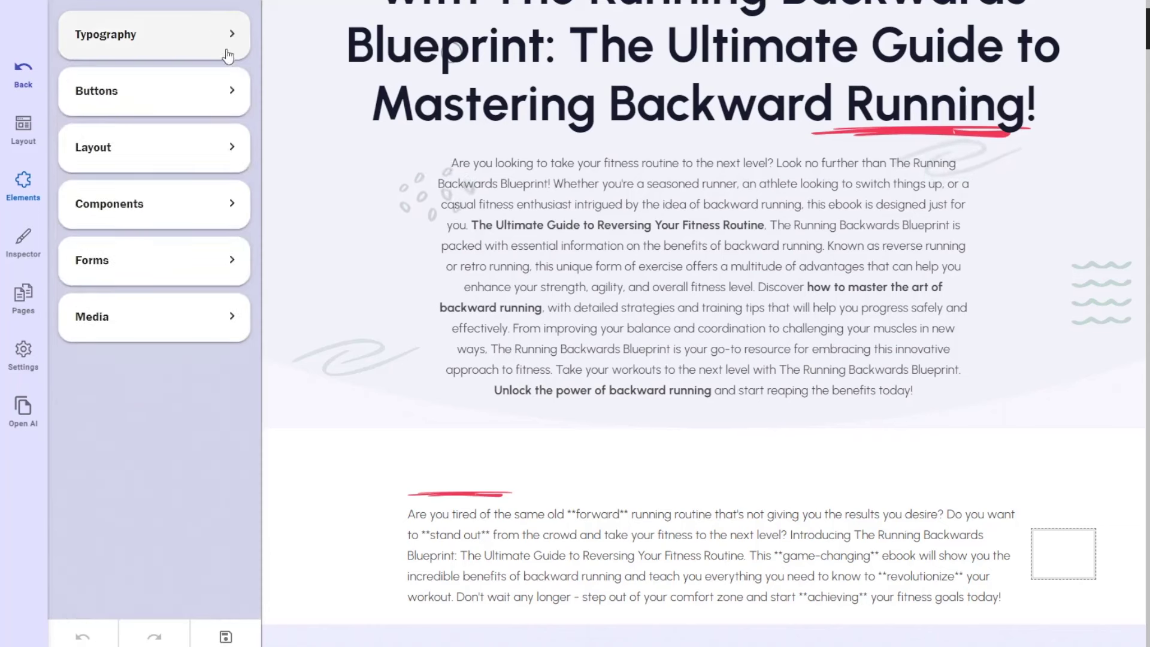
left_click(234, 96)
left_click(233, 96)
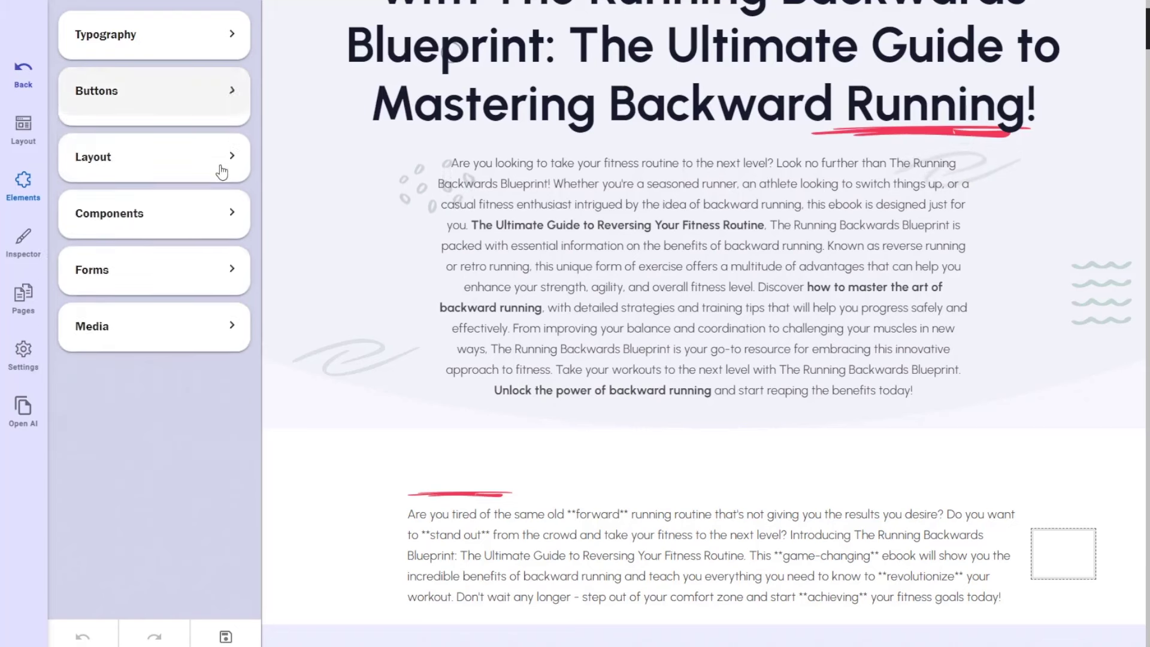
left_click(234, 153)
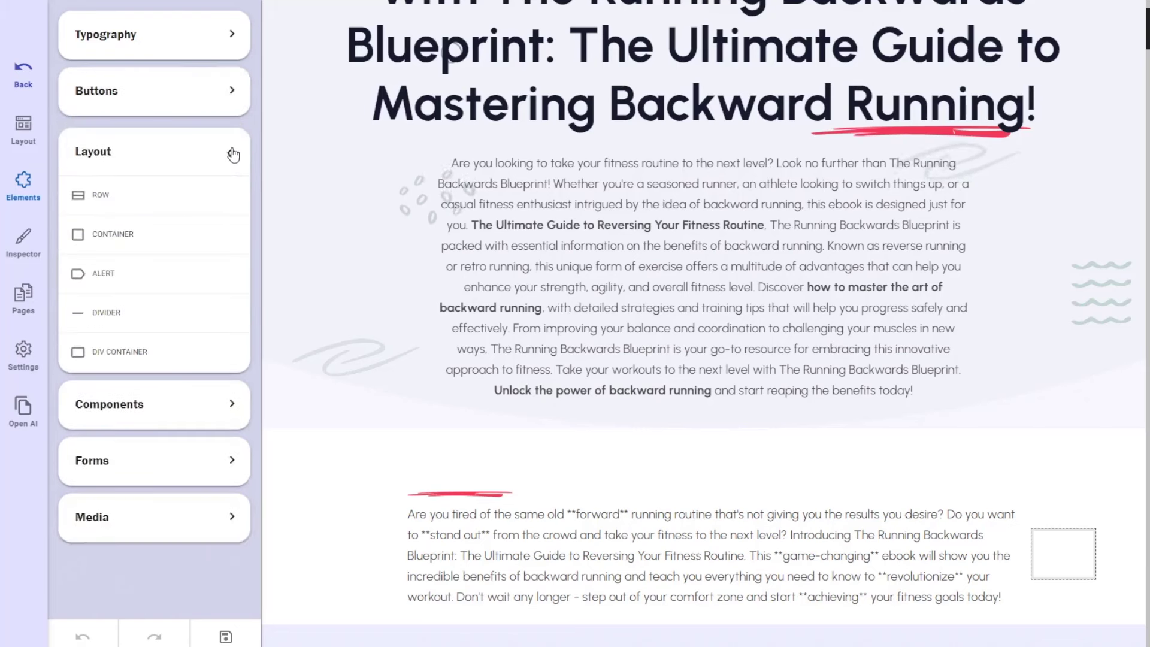
left_click(233, 155)
Step: Examine the Components and Media elements available for the sales page
left_click(233, 205)
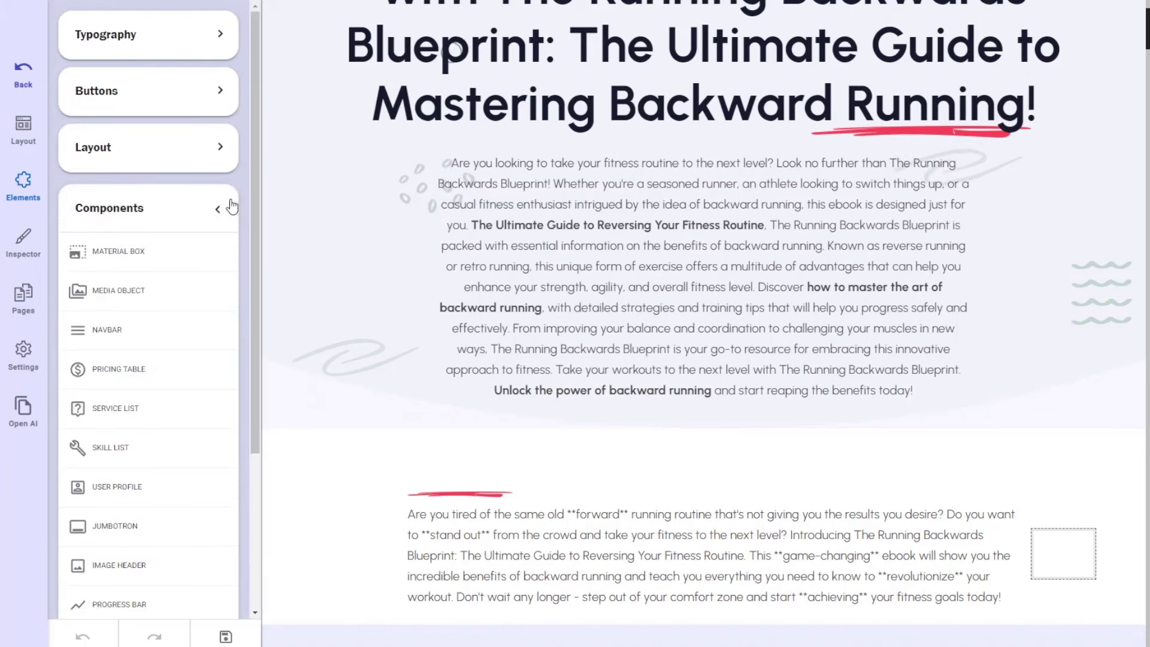
scroll(169, 316, "down", 3)
scroll(170, 316, "up", 2)
scroll(169, 316, "down", 2)
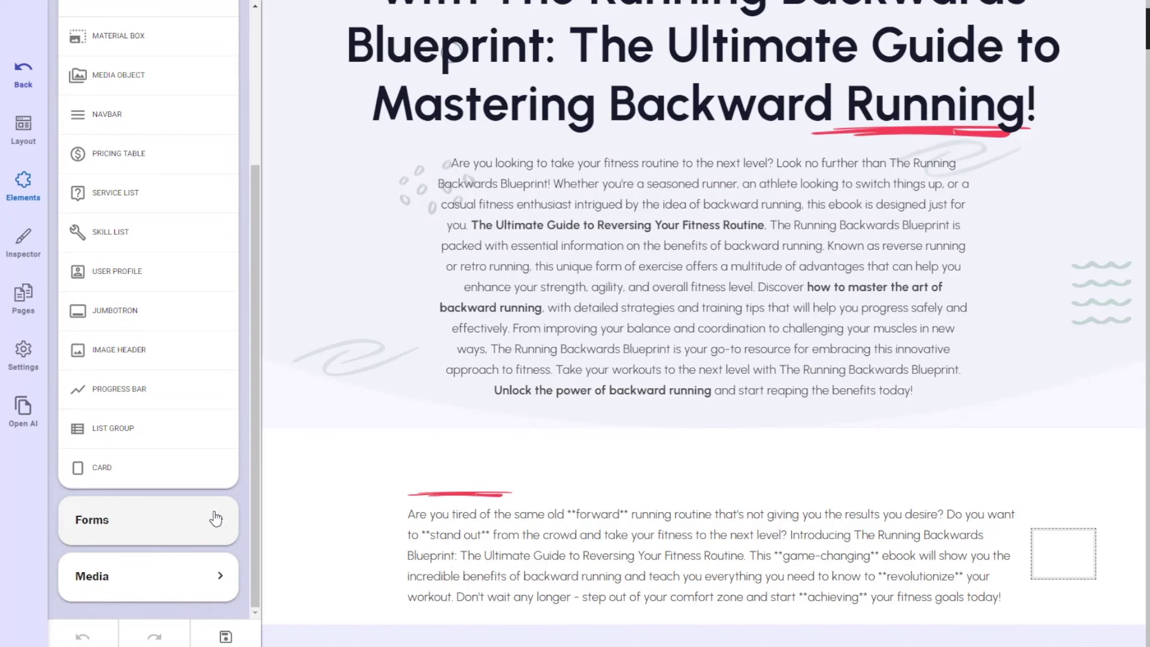
scroll(210, 480, "up", 1)
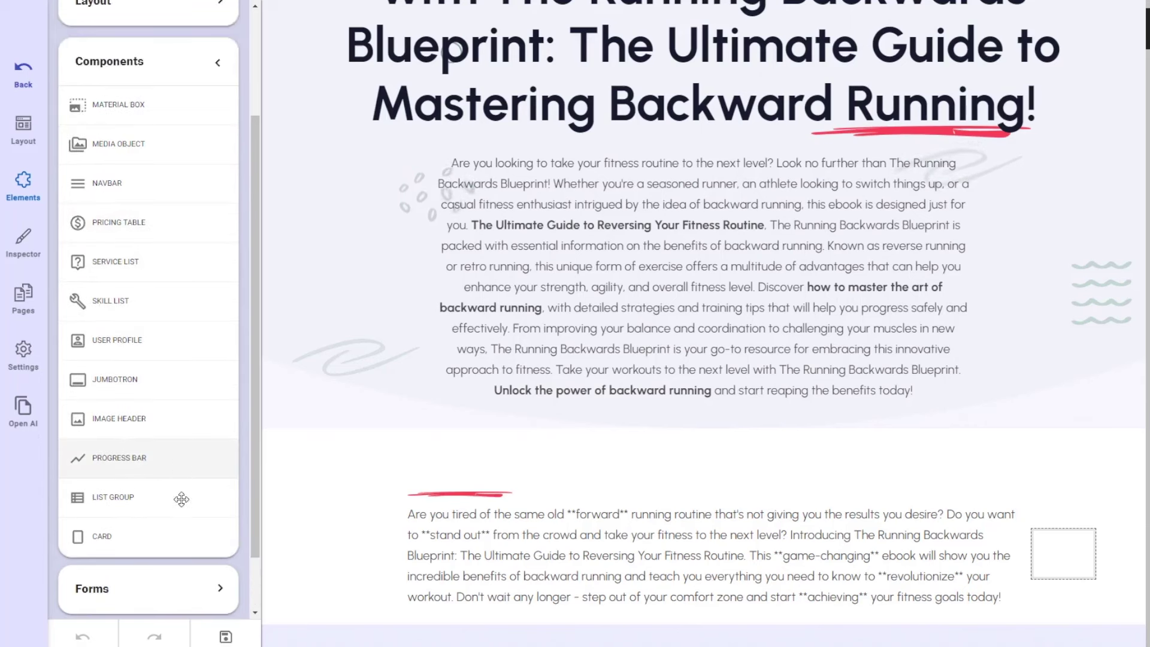
scroll(181, 475, "down", 1)
left_click(221, 576)
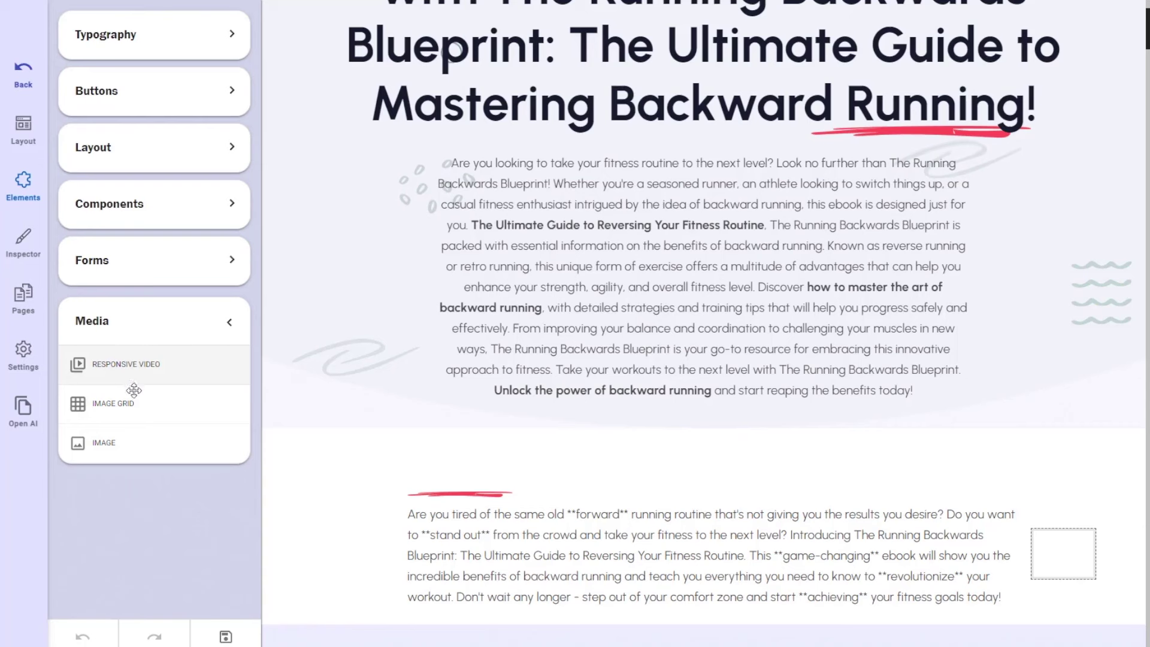
left_click(231, 312)
Step: Shorten the "Why to listen....." heading to "Why listen....."
left_click(456, 324)
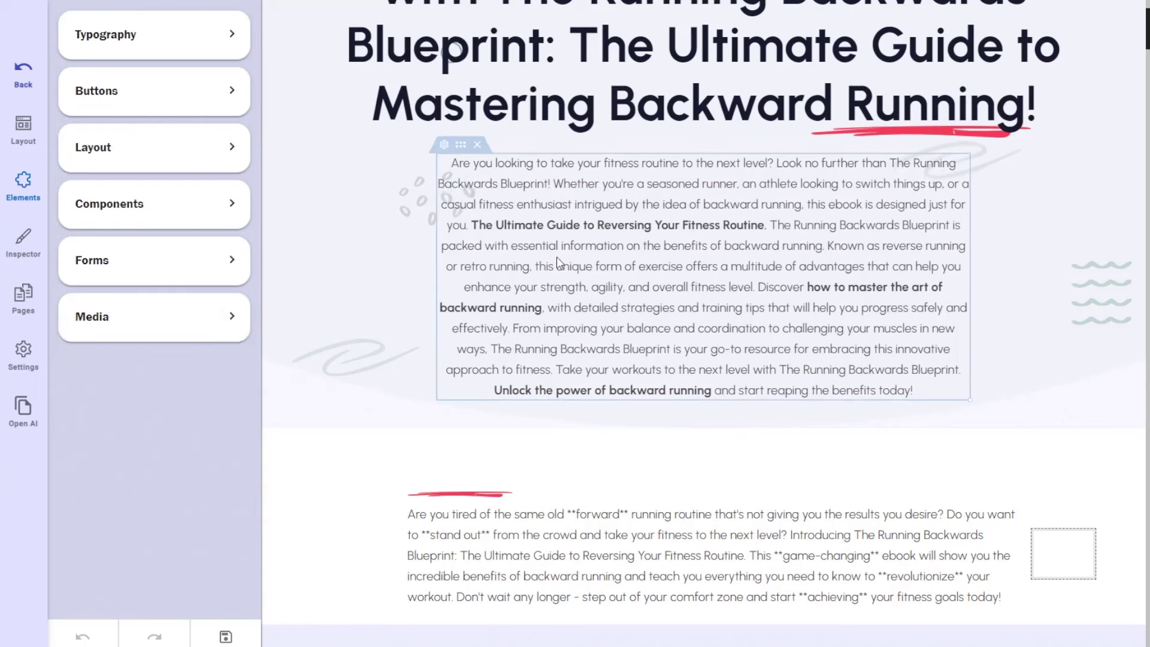
left_click(528, 226)
scroll(704, 300, "down", 8)
left_click(704, 206)
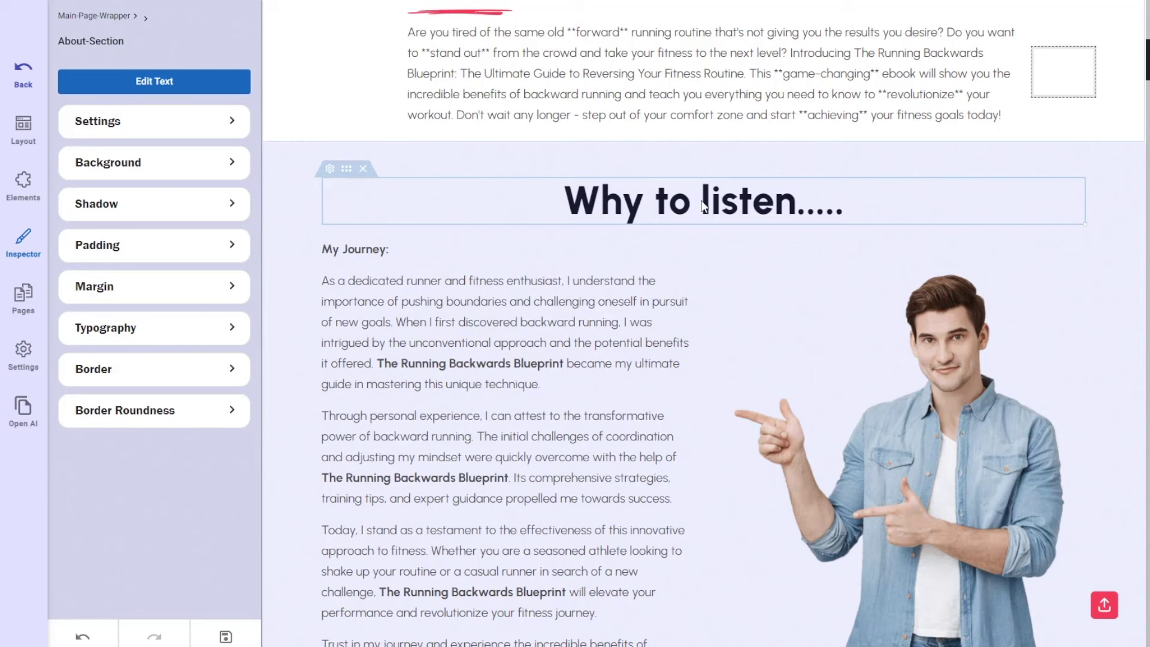
left_click(704, 207)
key("BackSpace")
key("BackSpace")
key("BackSpace")
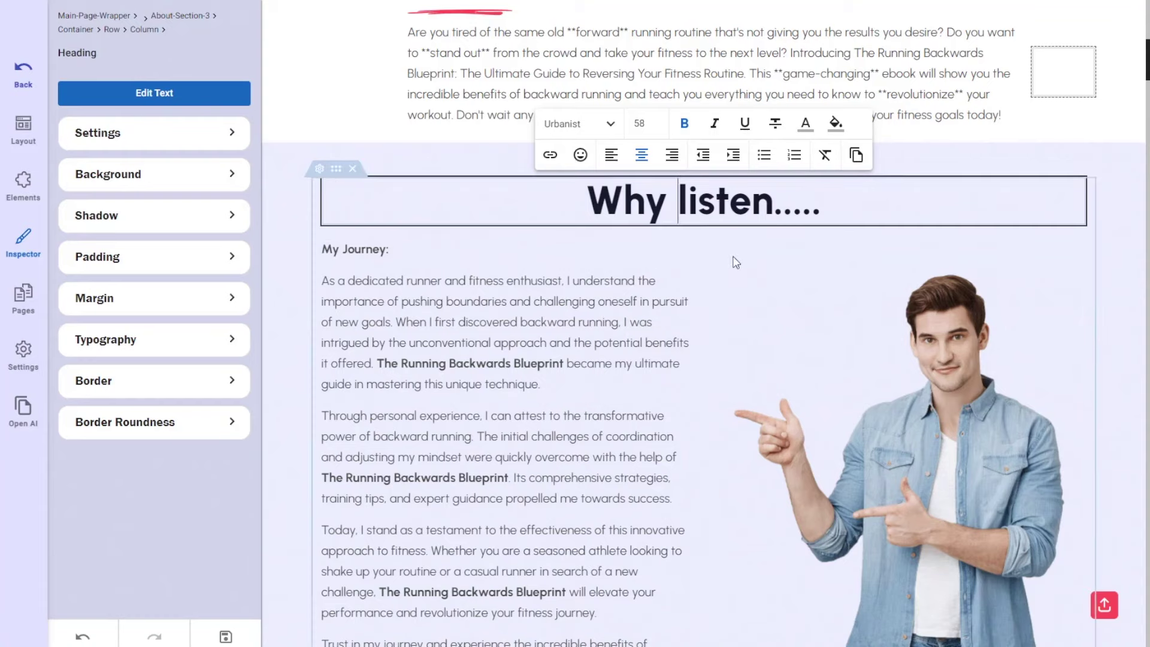
left_click(709, 242)
Step: Change the "Problem State" heading to "The problem..."
scroll(691, 250, "down", 2)
scroll(688, 353, "up", 5)
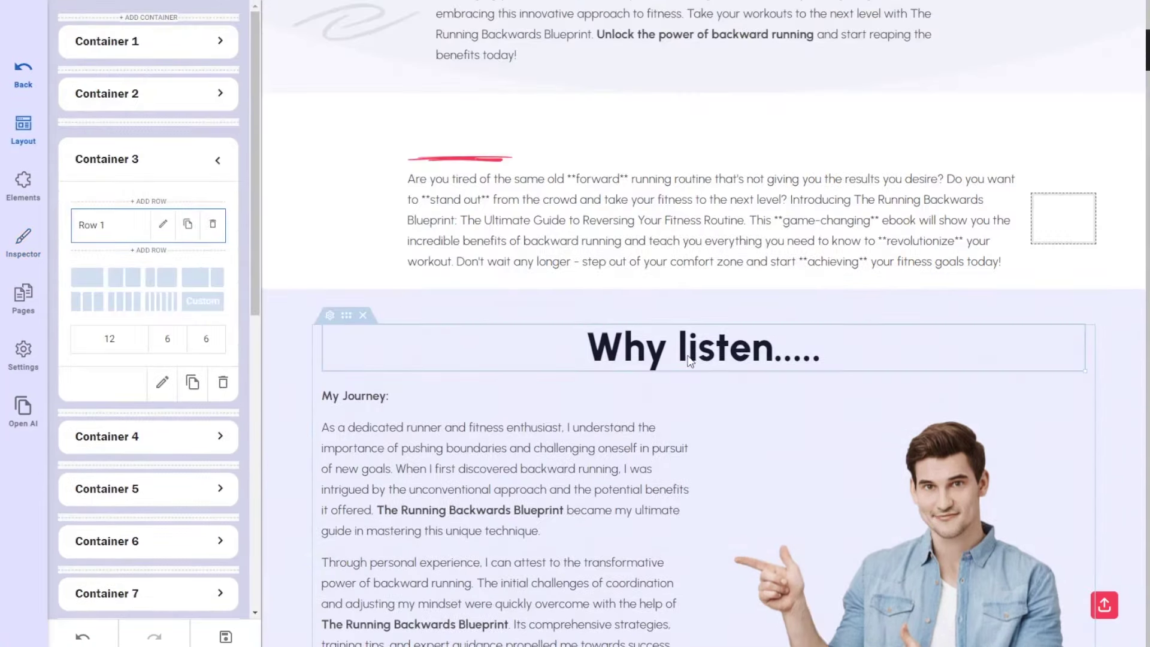
scroll(685, 358, "down", 6)
scroll(677, 365, "up", 6)
scroll(674, 369, "down", 8)
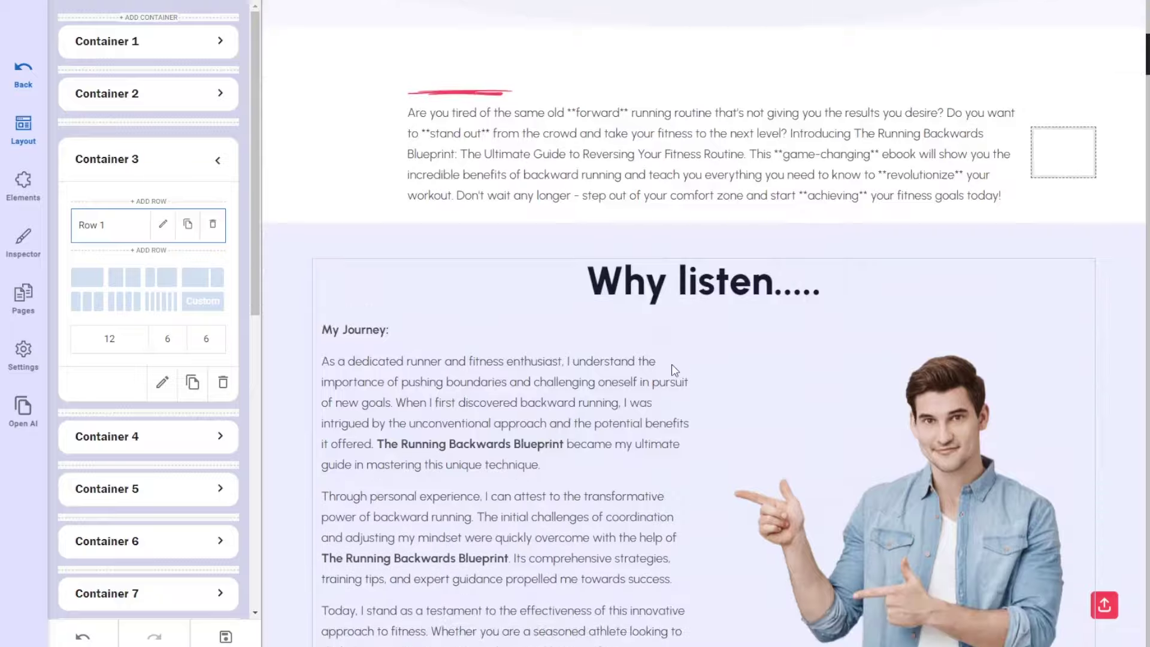
scroll(673, 370, "down", 3)
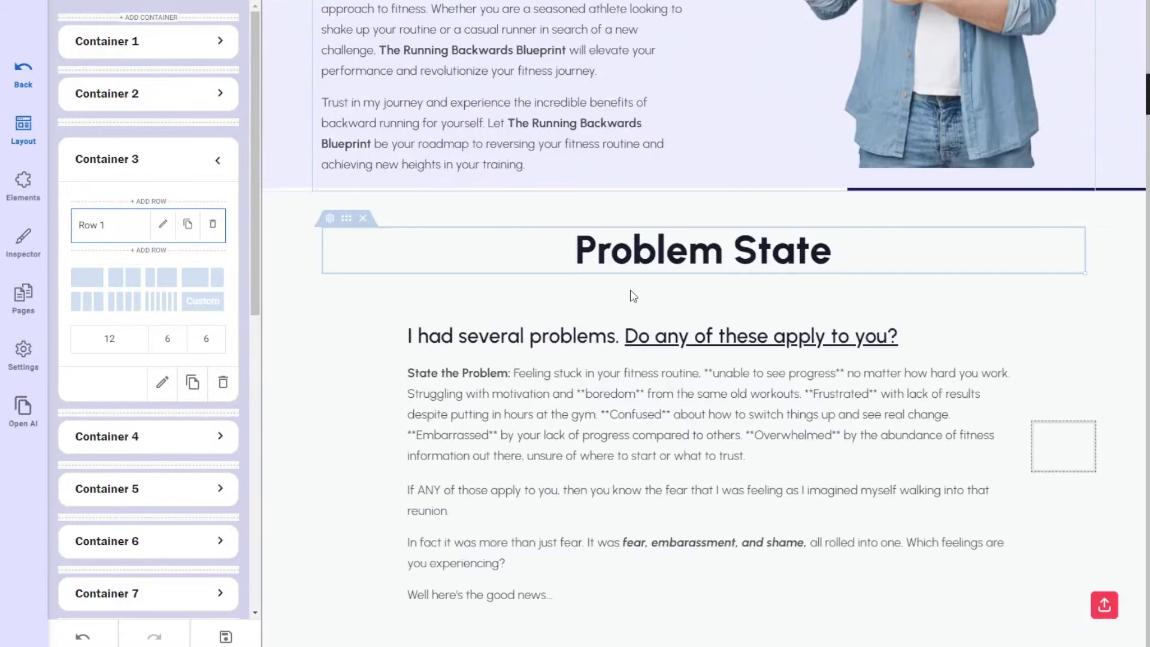
triple_click(639, 252)
type("The problem...")
Step: Remove the bold "State the Problem:" label from the start of the paragraph under "I had several problems."
scroll(508, 373, "down", 1)
double_click(512, 285)
left_click(514, 286)
left_click_drag(514, 286, 399, 287)
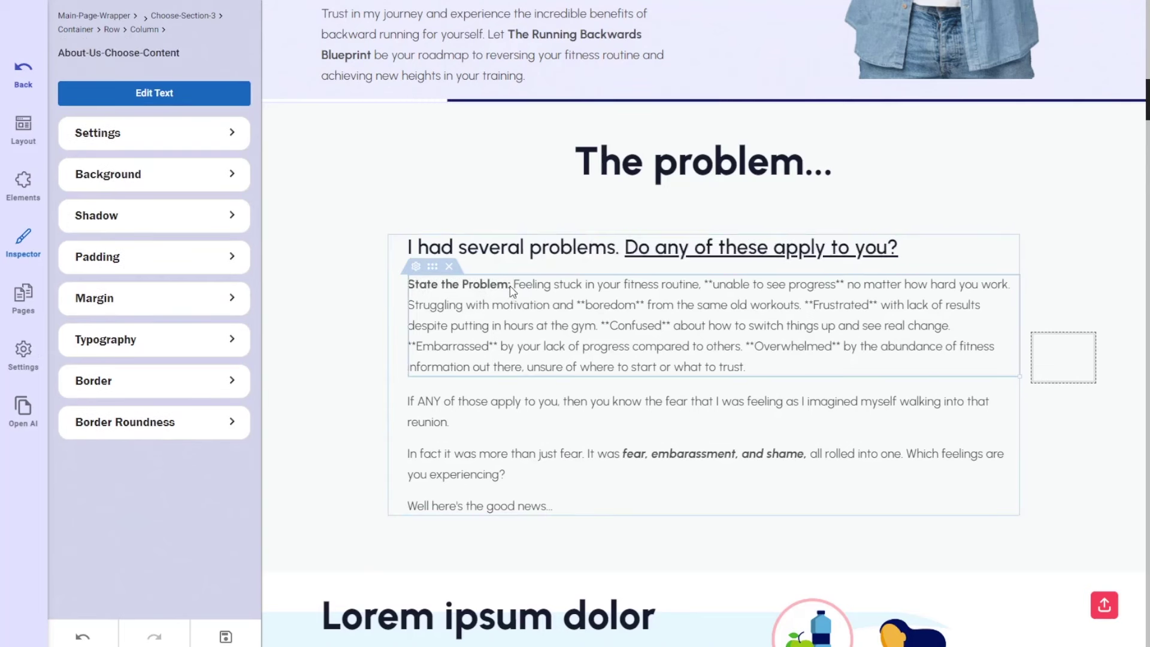
left_click(516, 288)
left_click(540, 289)
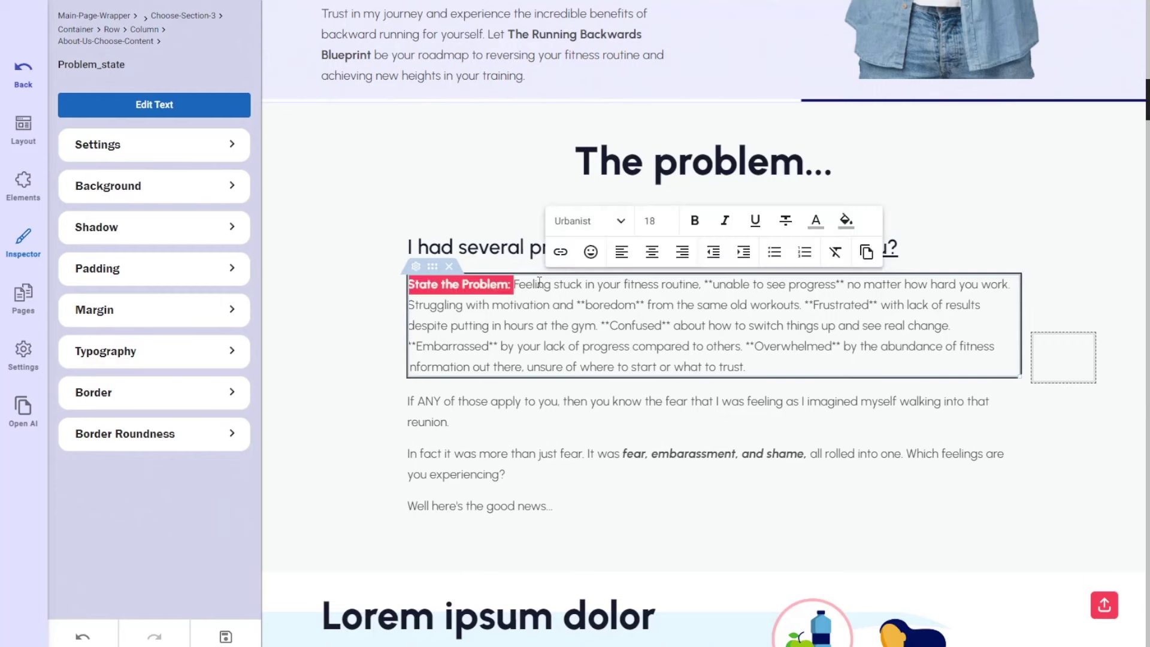
key("BackSpace")
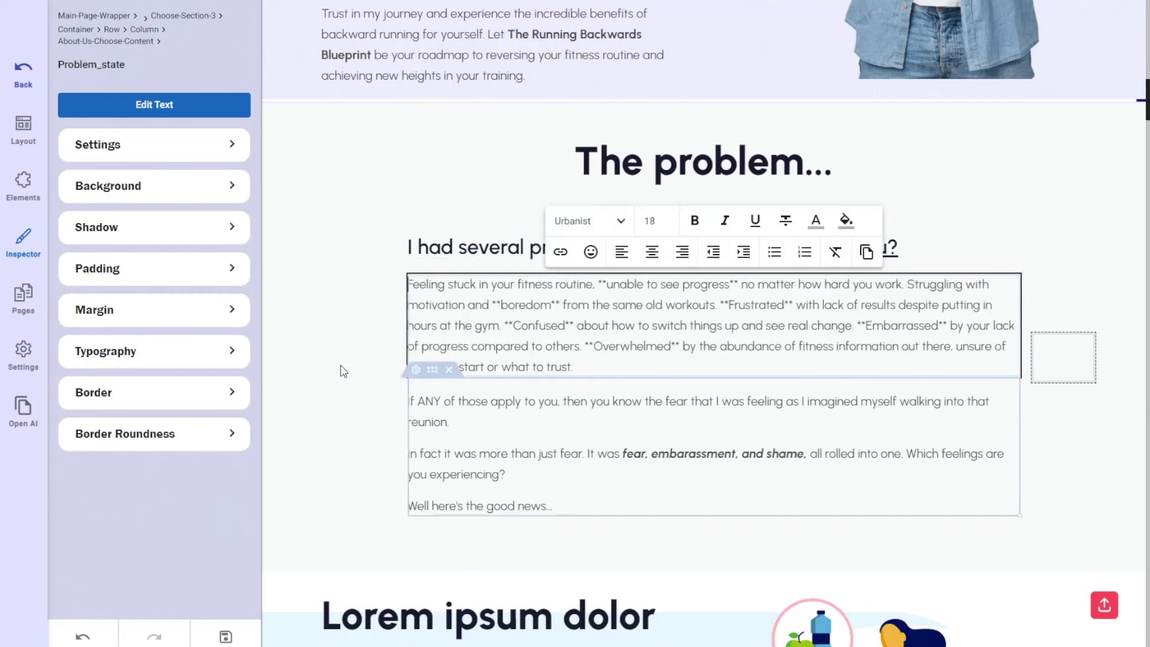
left_click(995, 226)
Step: Delete the placeholder "Lorem ipsum dolor sit amet consectetur." section together with its treadmill illustration
scroll(967, 378, "down", 6)
scroll(690, 388, "up", 1)
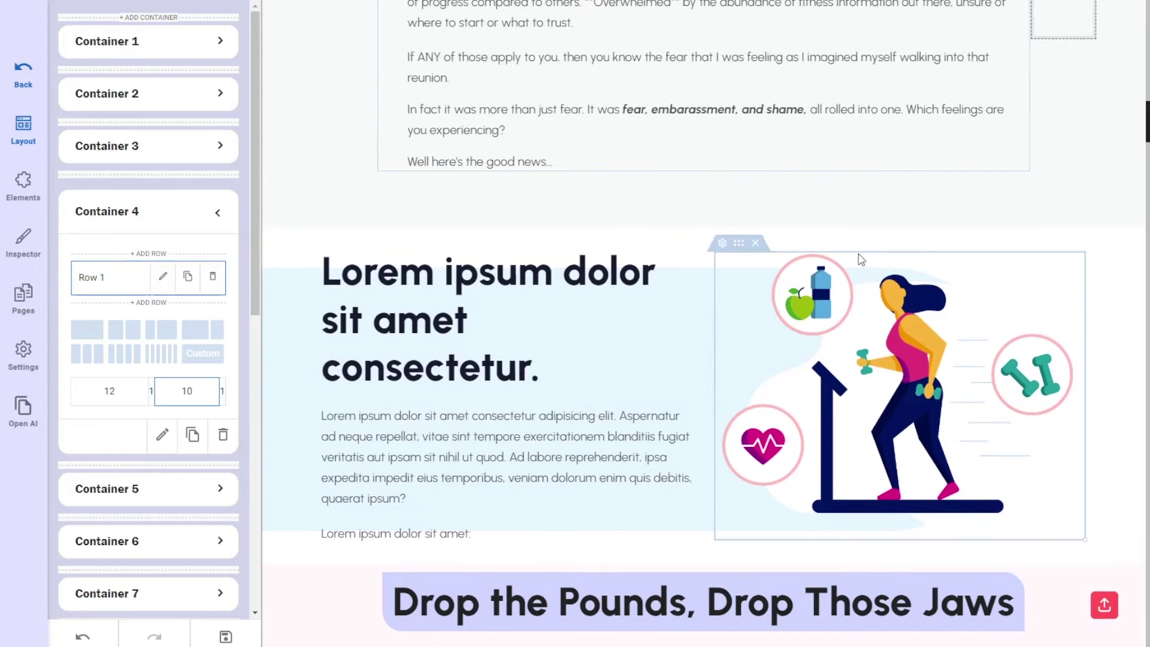
scroll(861, 284, "down", 1)
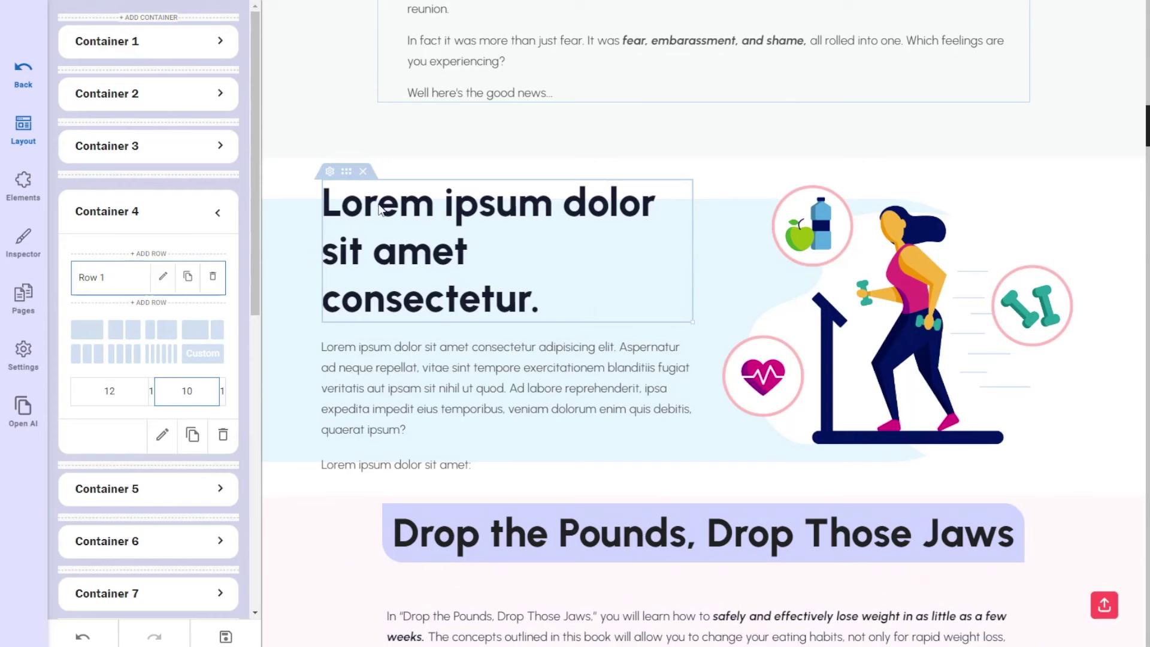
left_click(363, 171)
Step: Delete the "Drop the Pounds, Drop Those Jaws" section and the "But Wait... Isn't Solve Your Problem?" section beneath it
scroll(347, 455, "down", 7)
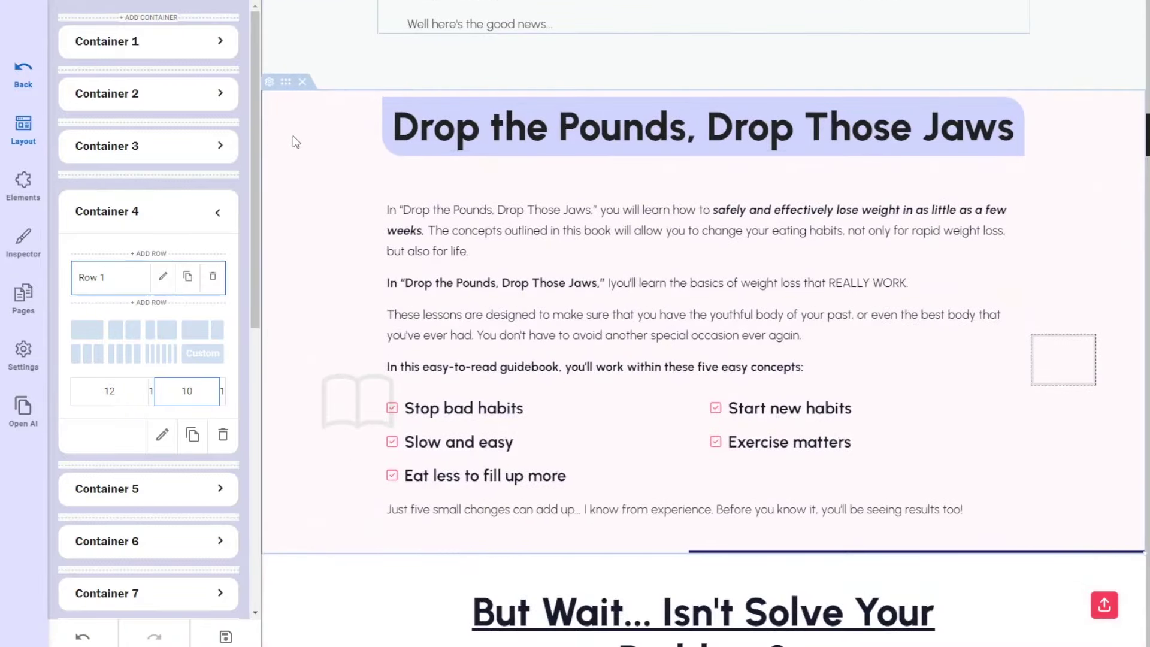
left_click(303, 82)
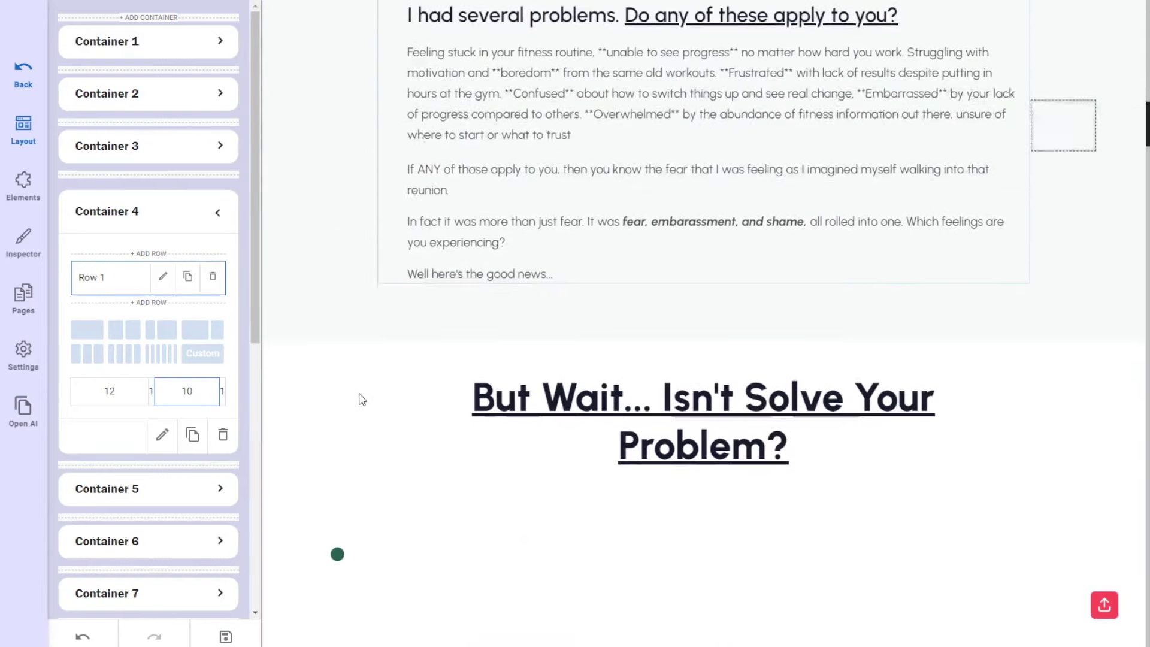
scroll(450, 414, "down", 3)
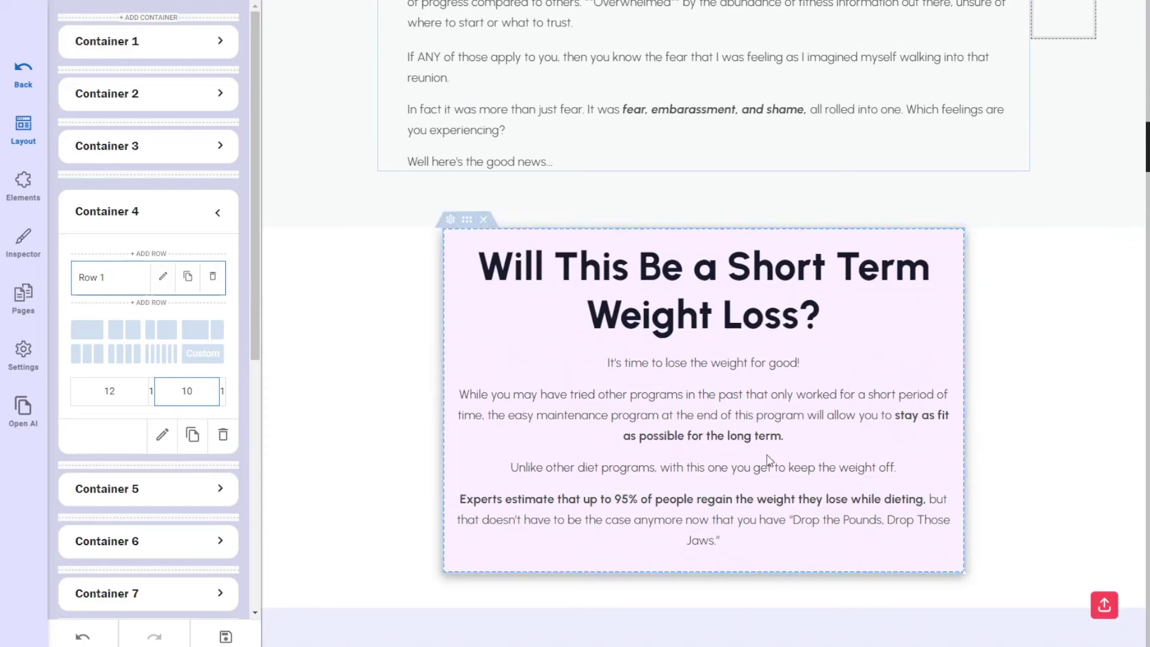